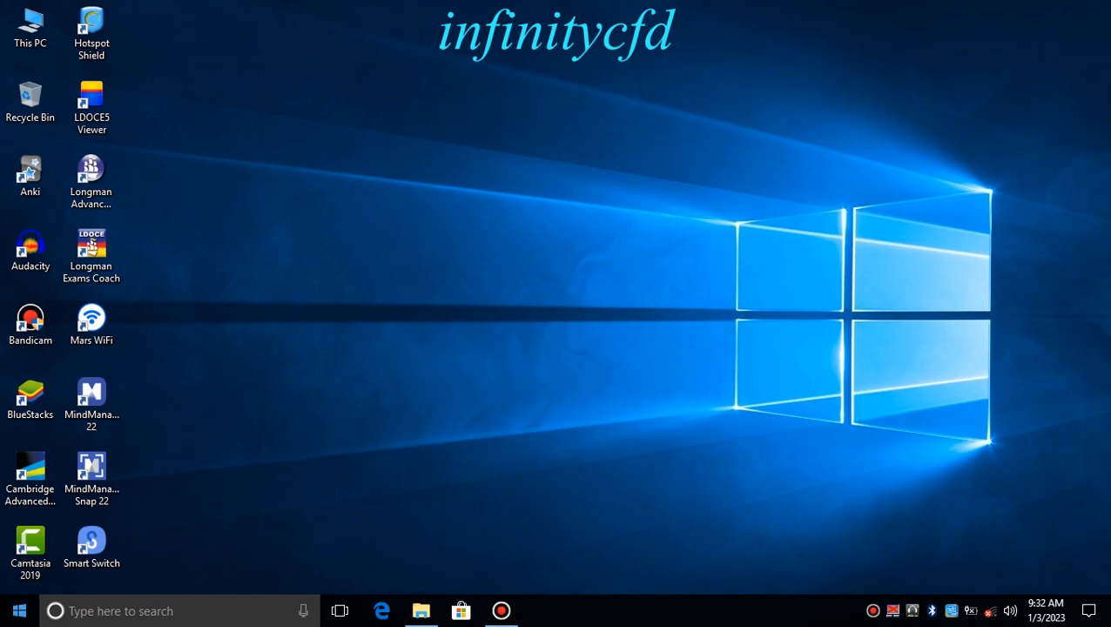
# - Search for "work" and launch Workbench 18.2
pyautogui.press('super')
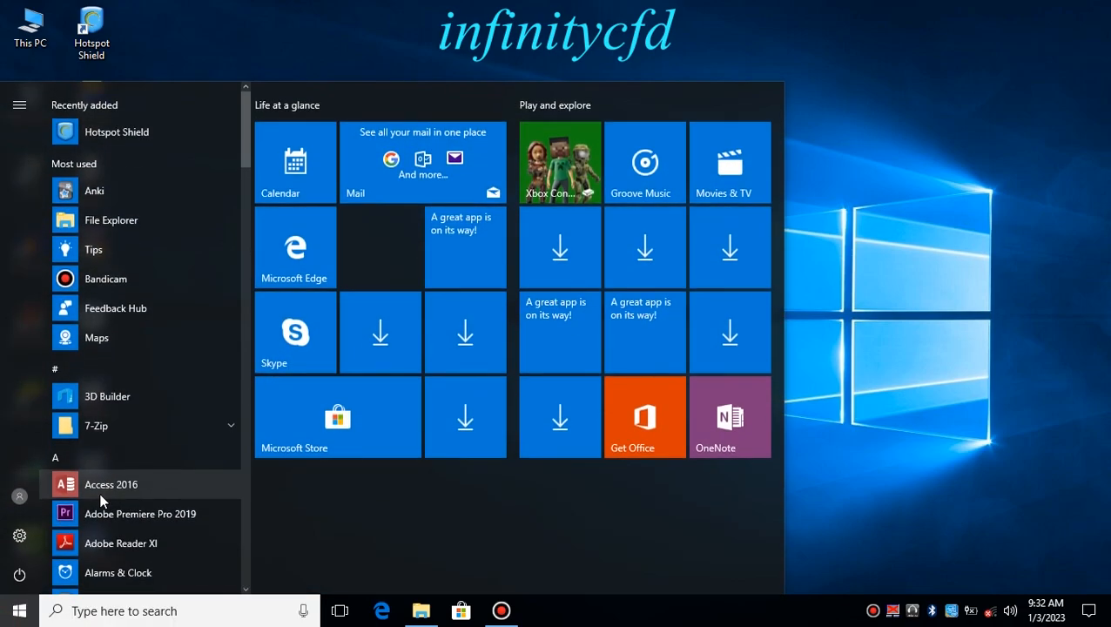
pyautogui.write('work')
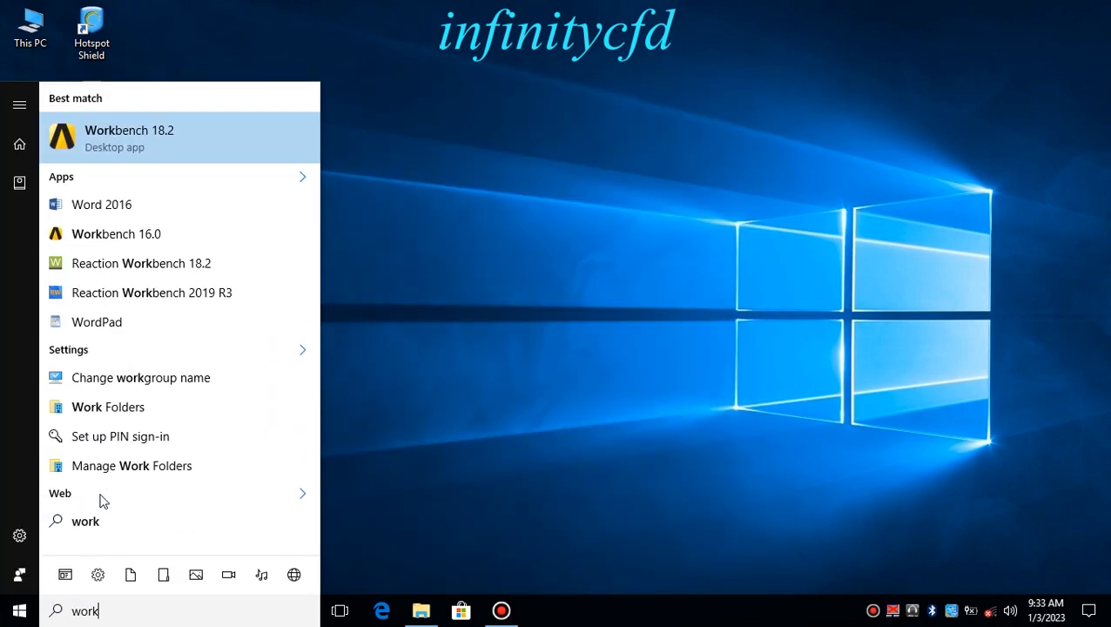
pyautogui.press('Escape')
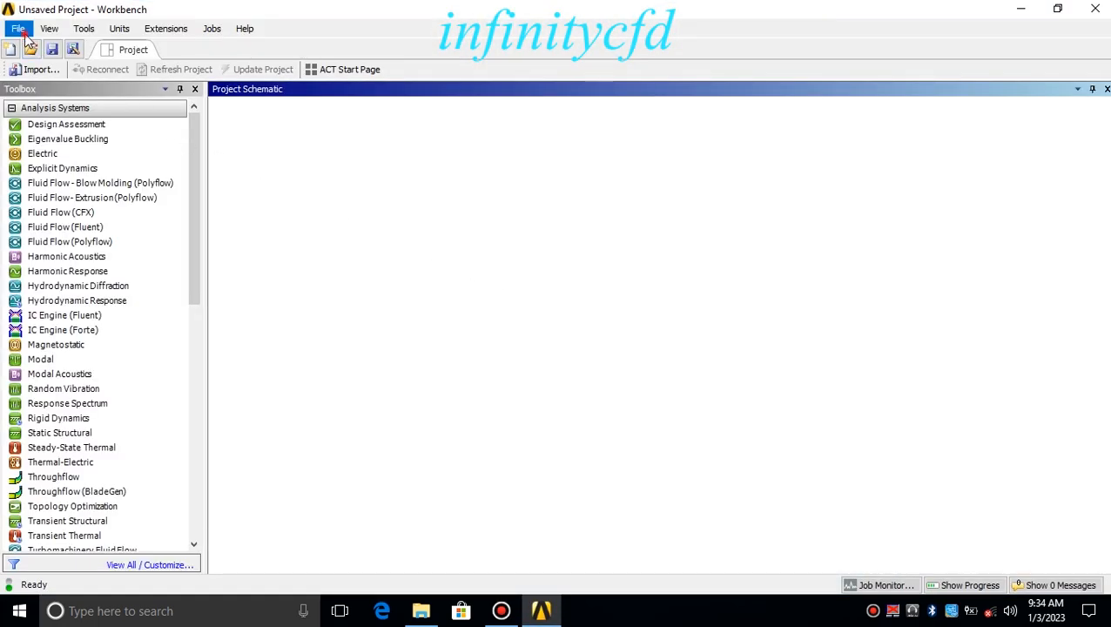
# - Start opening an existing project and browse to the Youtube > infinity cfd folder inside No mirroring G on drive N
pyautogui.click(18, 29)
pyautogui.click(33, 64)
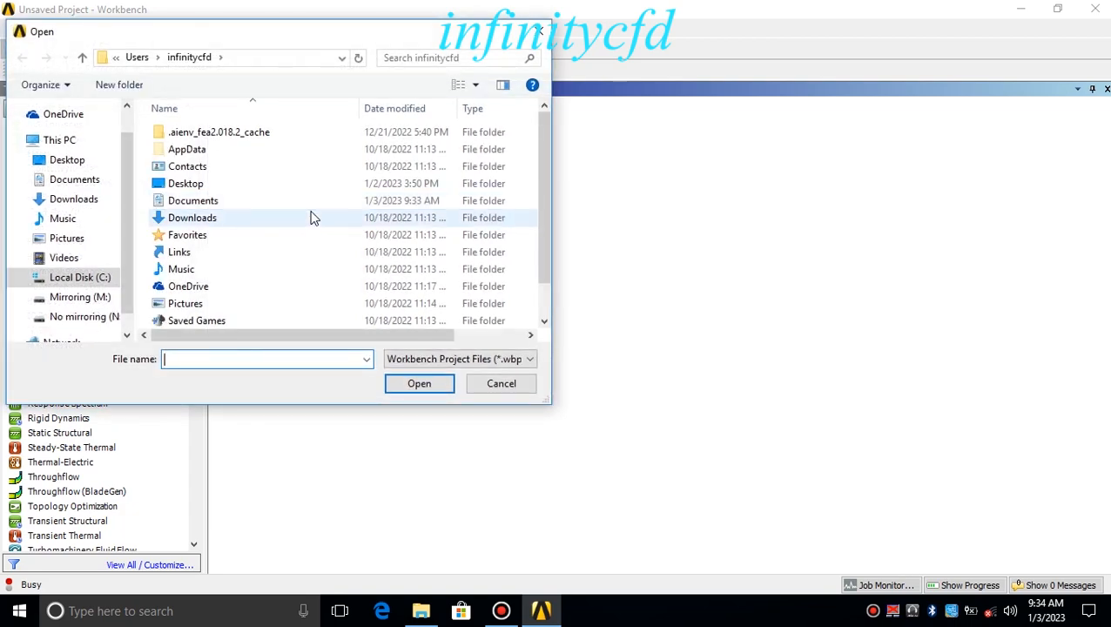
pyautogui.click(84, 316)
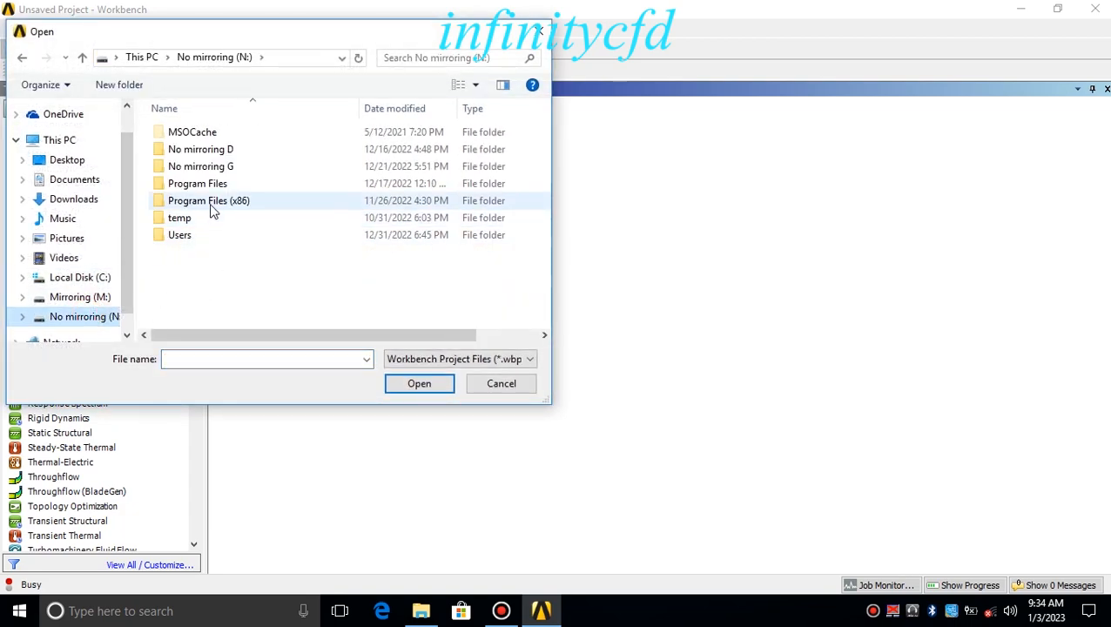
pyautogui.doubleClick(213, 169)
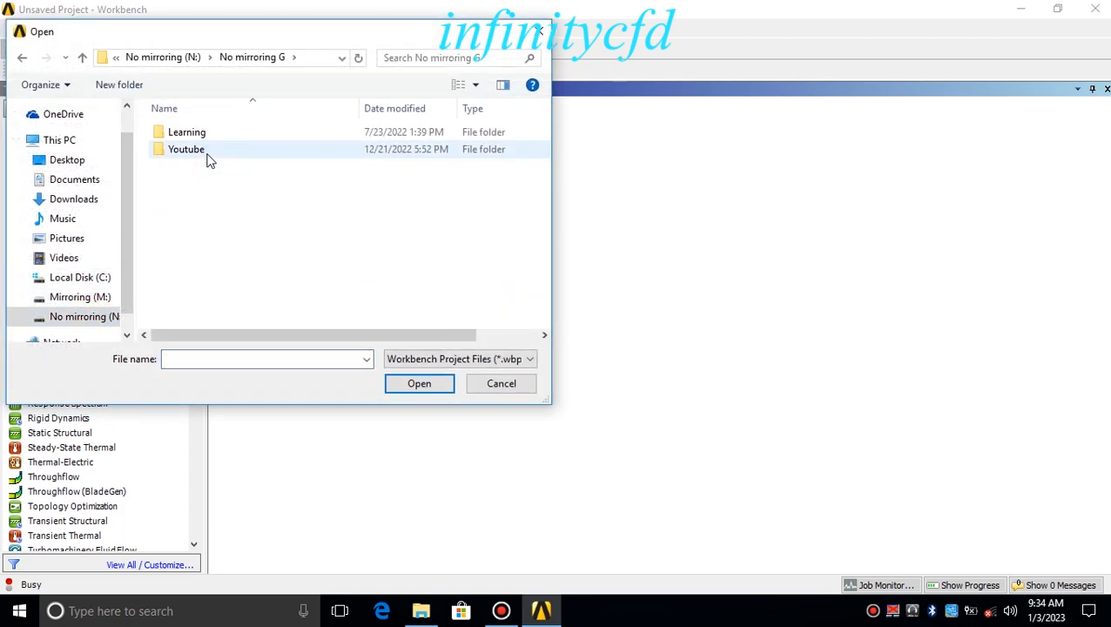
pyautogui.doubleClick(207, 151)
pyautogui.click(205, 138)
pyautogui.doubleClick(205, 139)
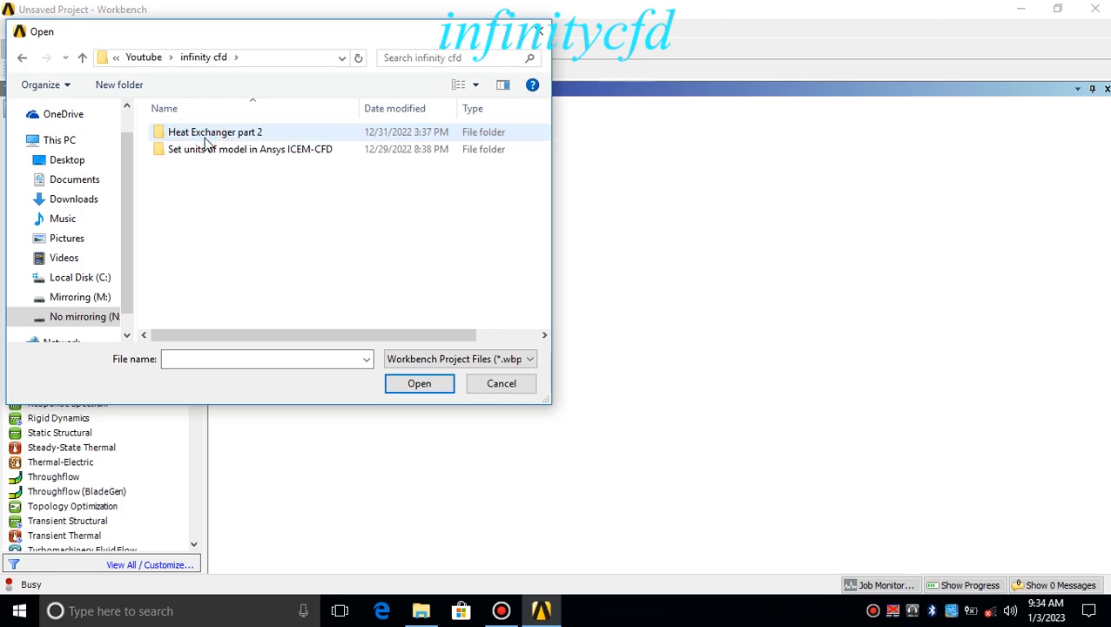
# - Open Heat Exchanger.wbpj from Heat Exchanger part 2 > Workbench > 2 and acknowledge the missing-files notice
pyautogui.click(206, 132)
pyautogui.doubleClick(204, 132)
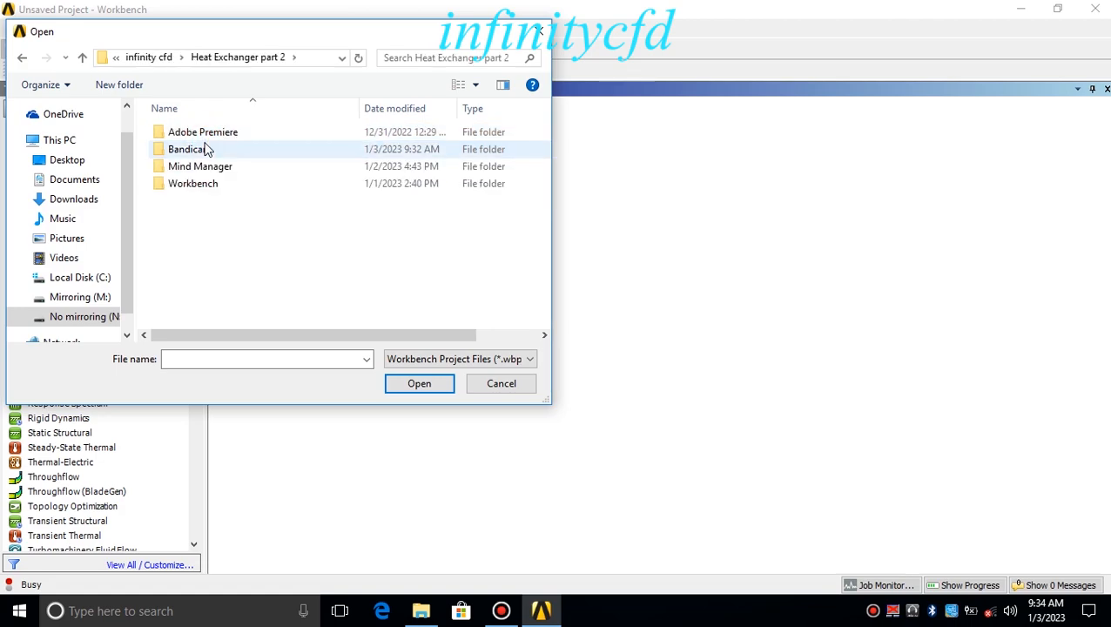
pyautogui.doubleClick(206, 183)
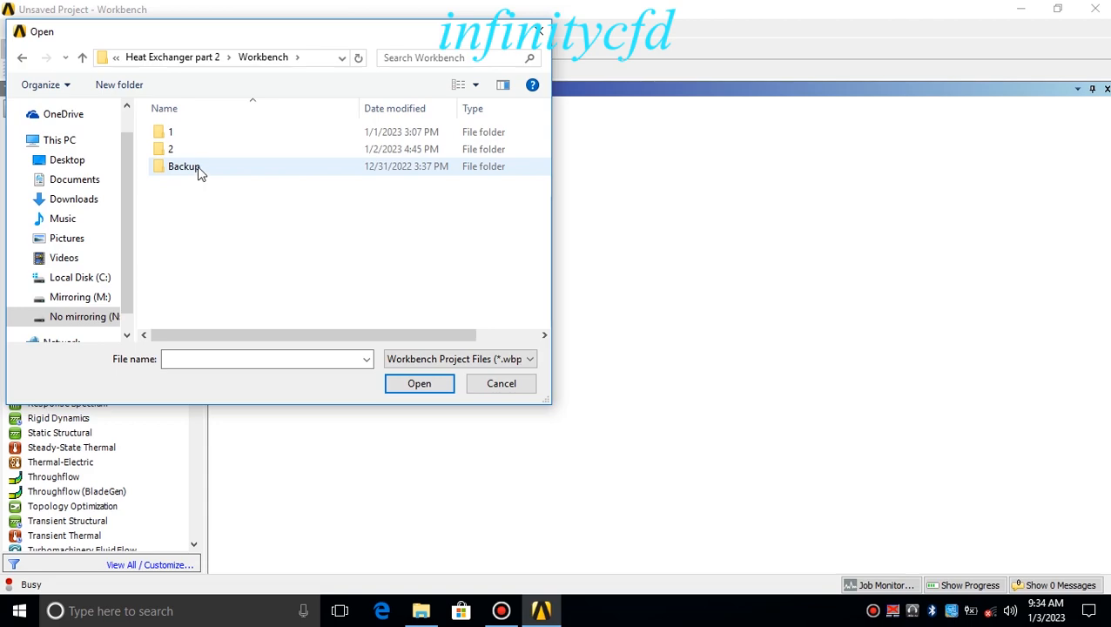
pyautogui.doubleClick(197, 152)
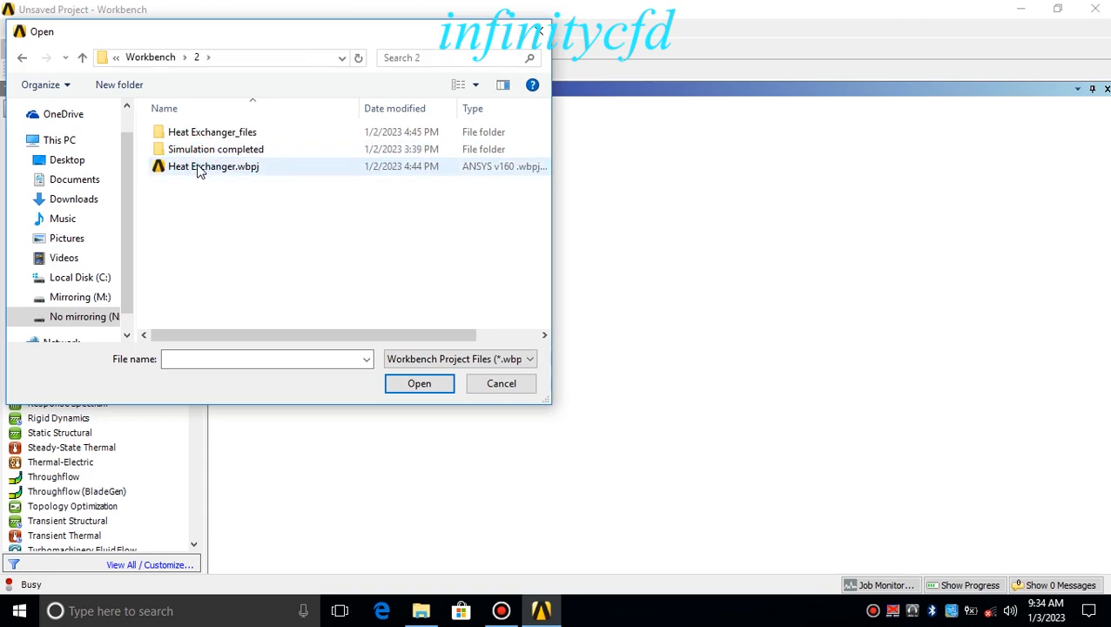
pyautogui.doubleClick(199, 169)
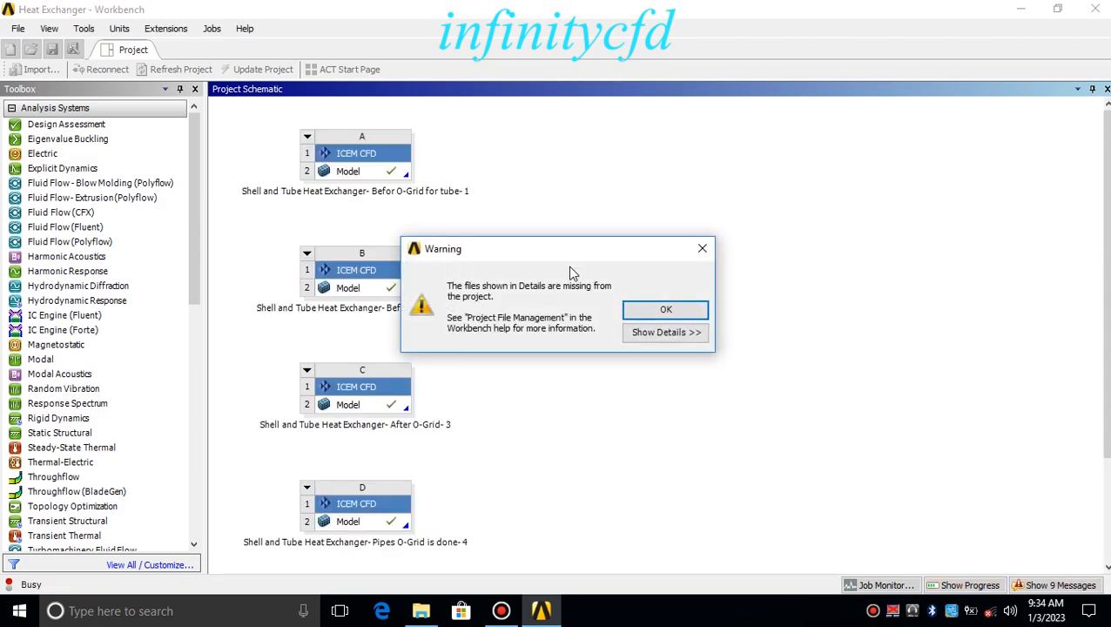
pyautogui.click(666, 310)
# - Open the Model of the "Shell and Tube Heat Exchanger- Complete grid-5" system in ICEM CFD and maximize its window
pyautogui.scroll(-3, 1046, 261)
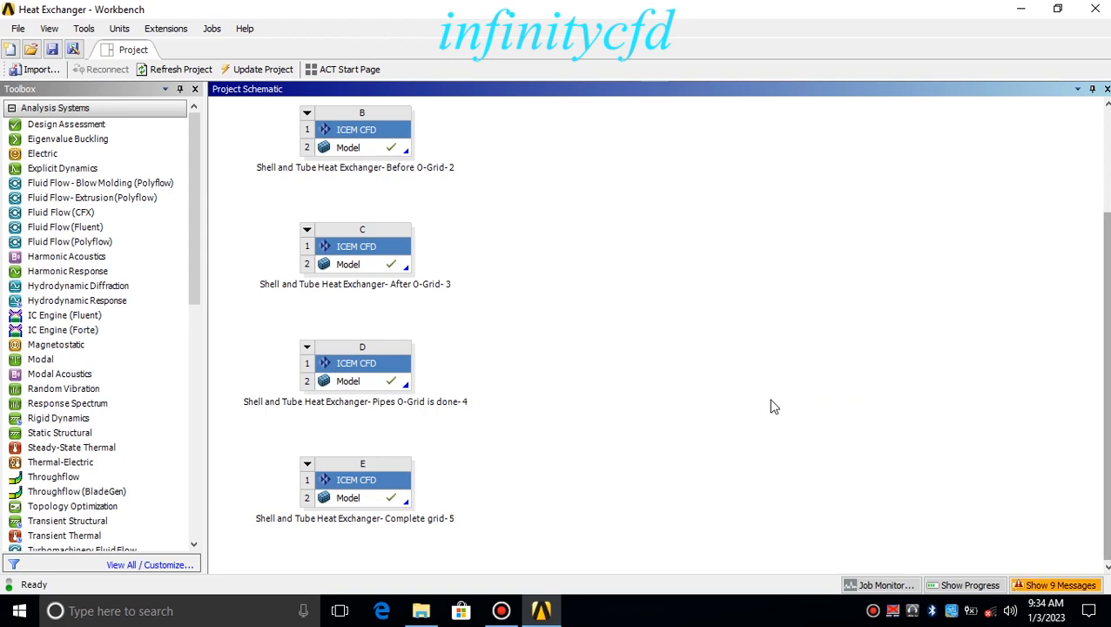
pyautogui.click(364, 503)
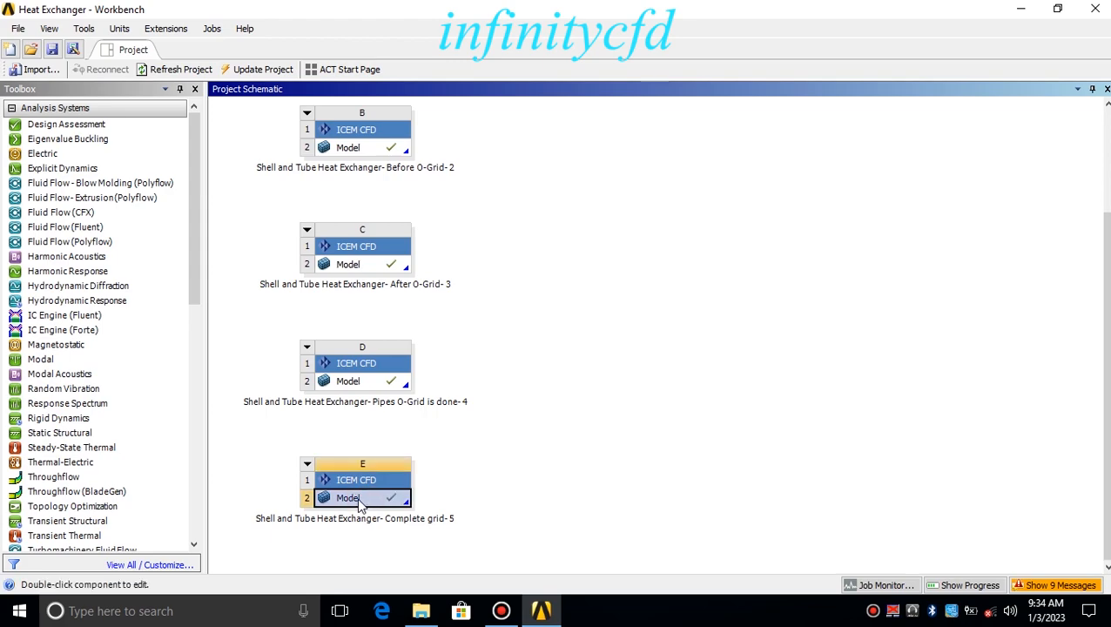
pyautogui.doubleClick(362, 501)
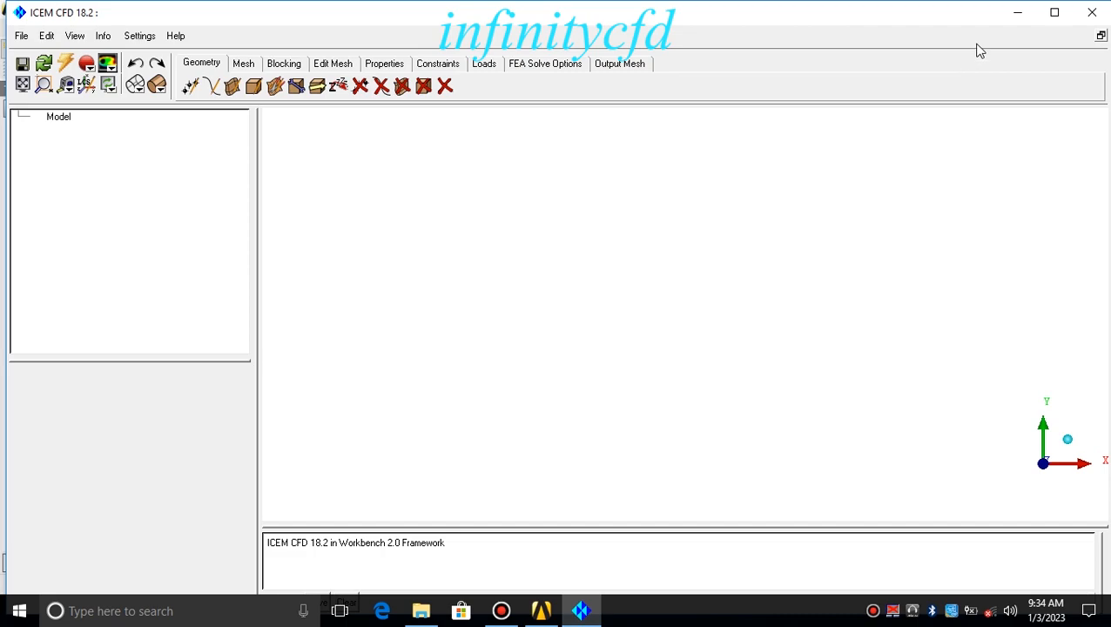
pyautogui.click(1053, 12)
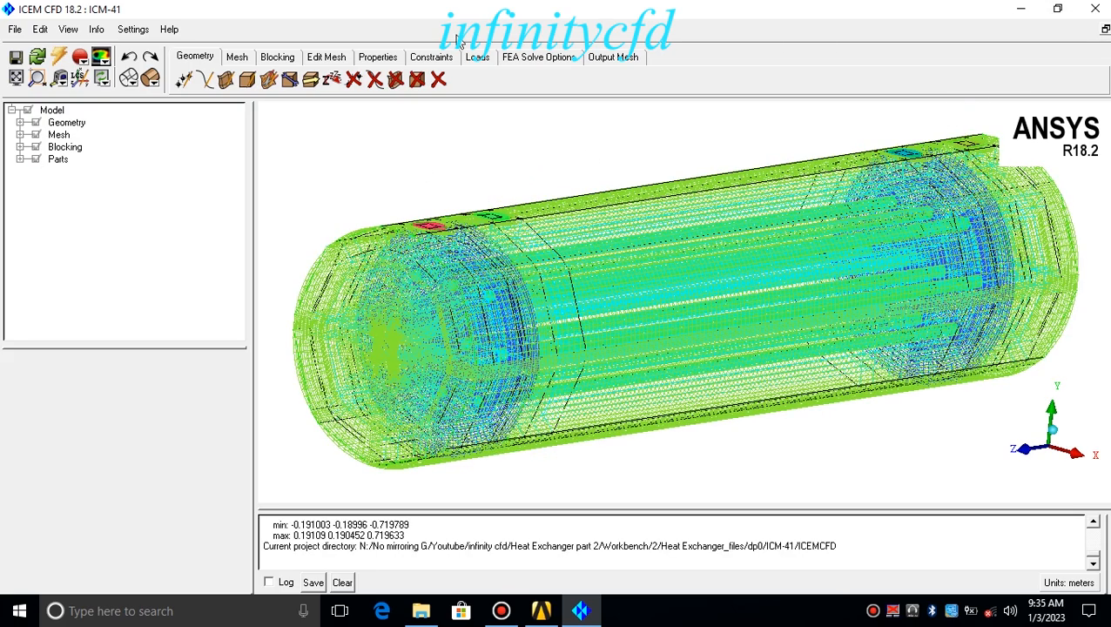
# - Switch the model to a shaded solid display and examine the mesh on the shell's end face and around its nozzle openings
pyautogui.click(153, 80)
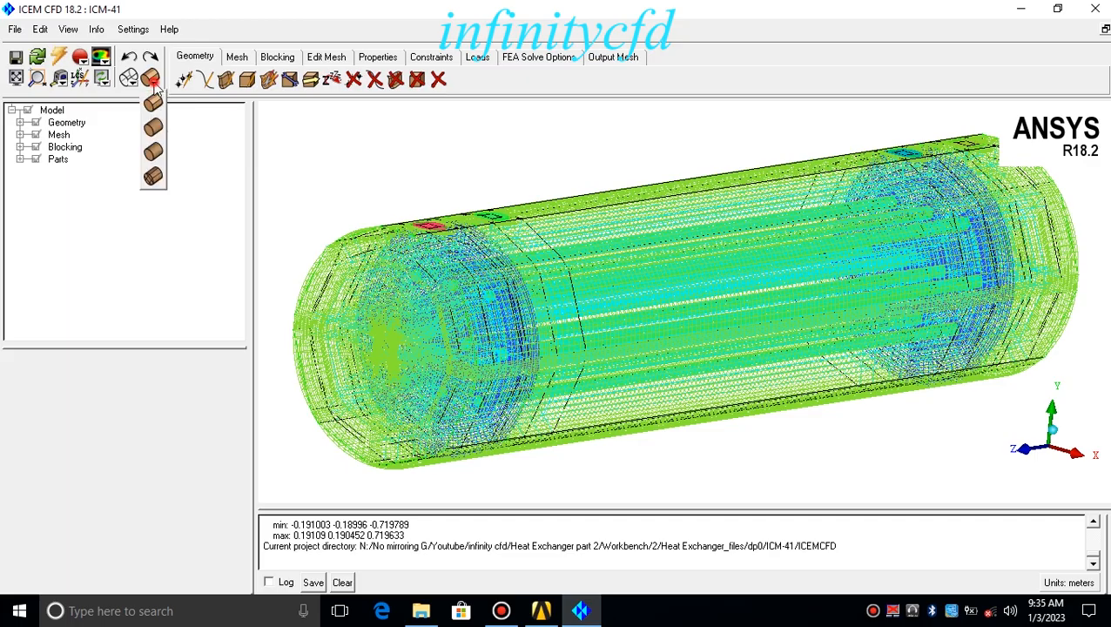
pyautogui.click(157, 154)
pyautogui.moveTo(520, 294)
pyautogui.mouseDown()
pyautogui.moveTo(446, 306)
pyautogui.moveTo(465, 433)
pyautogui.mouseUp()
pyautogui.moveTo(573, 337); pyautogui.dragTo(643, 293, button='middle')
pyautogui.moveTo(642, 293); pyautogui.dragTo(726, 240)
pyautogui.scroll(5, 581, 361)
pyautogui.scroll(-3, 699, 318)
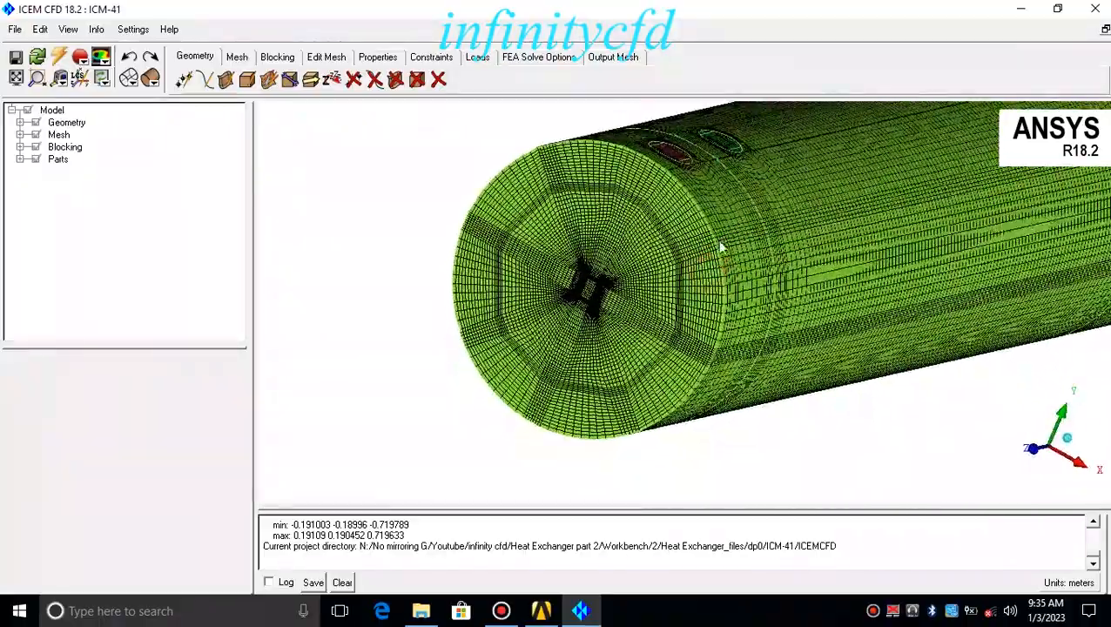
pyautogui.scroll(5, 712, 272)
pyautogui.scroll(-5, 712, 272)
pyautogui.moveTo(719, 272); pyautogui.dragTo(576, 413)
pyautogui.moveTo(660, 297); pyautogui.dragTo(630, 253, button='middle')
# - Show a cut plane through the mesh and enlarge the area for its settings
pyautogui.rightClick(59, 136)
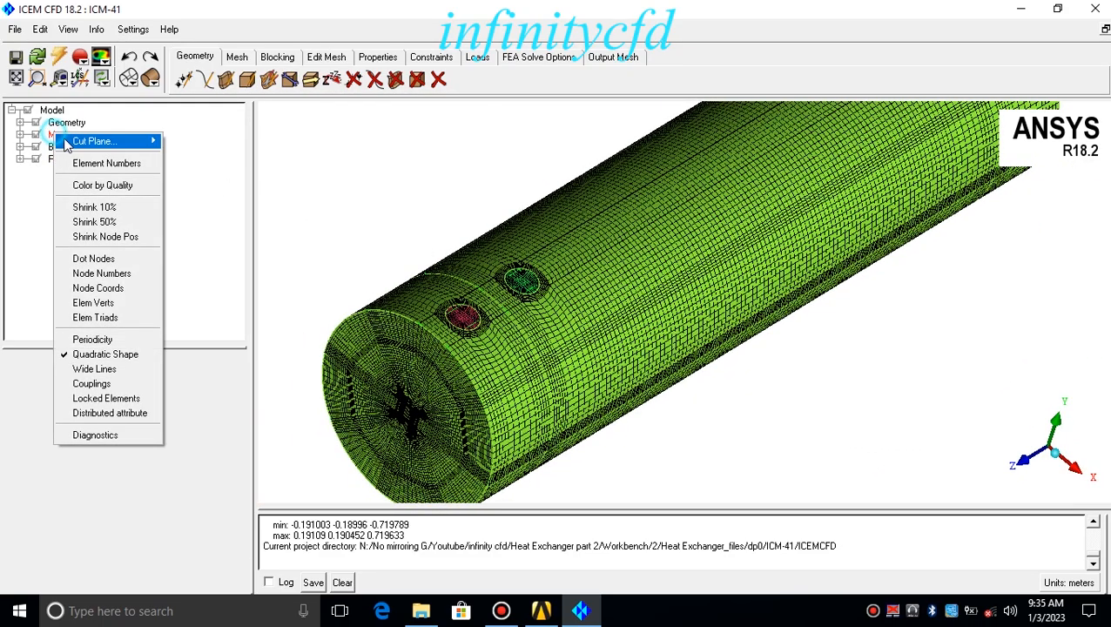
pyautogui.moveTo(103, 146)
pyautogui.click(233, 156)
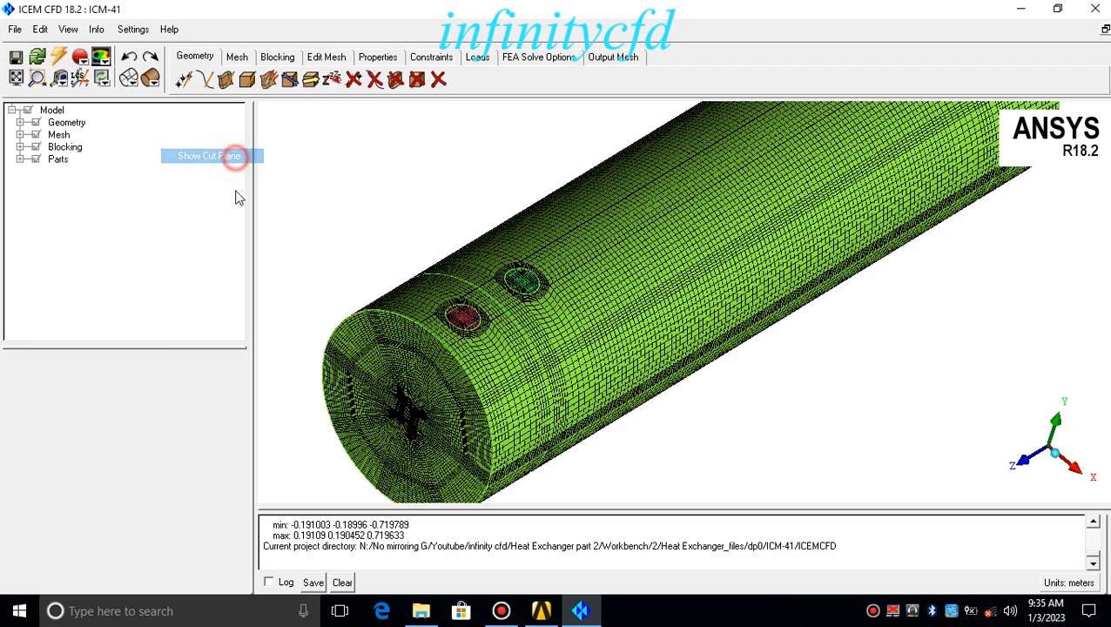
pyautogui.moveTo(231, 350); pyautogui.dragTo(223, 202)
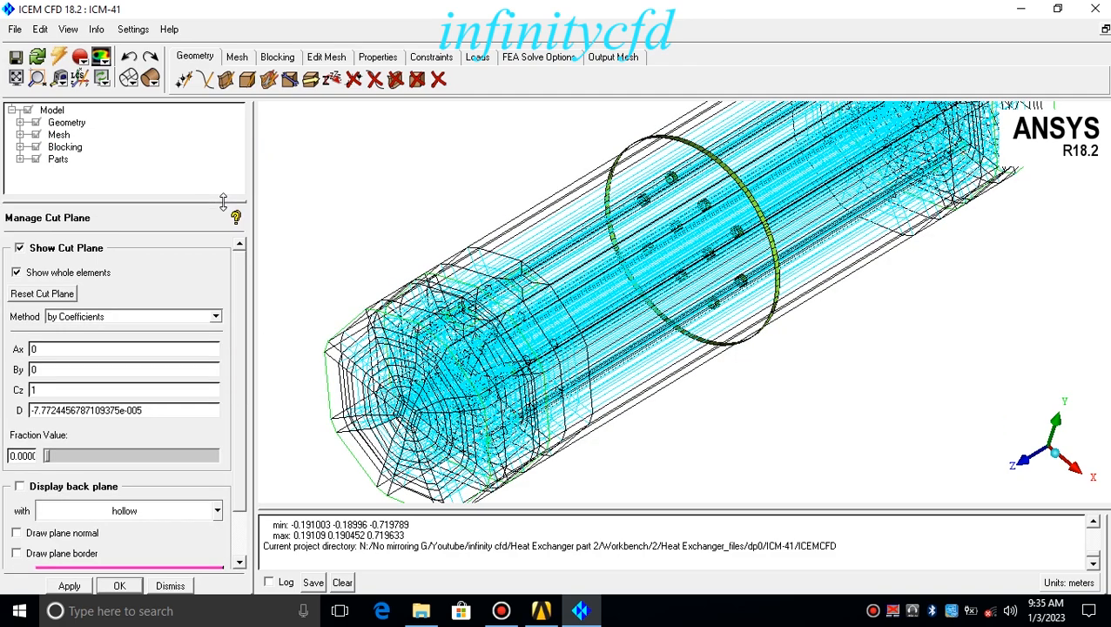
pyautogui.doubleClick(69, 348)
pyautogui.write('1')
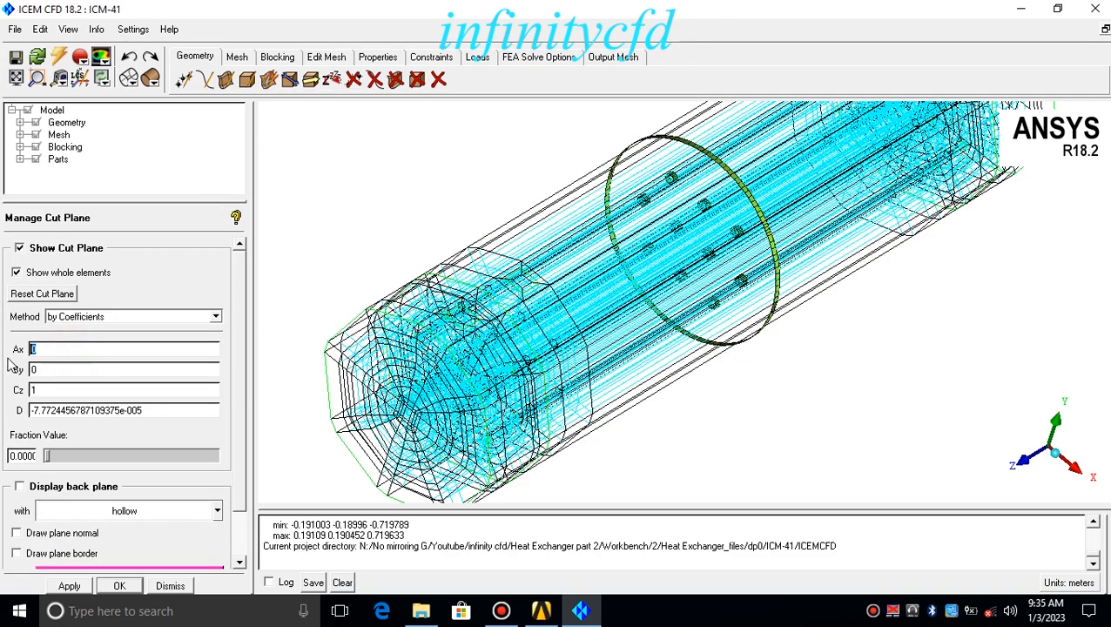
pyautogui.doubleClick(41, 390)
pyautogui.write('0')
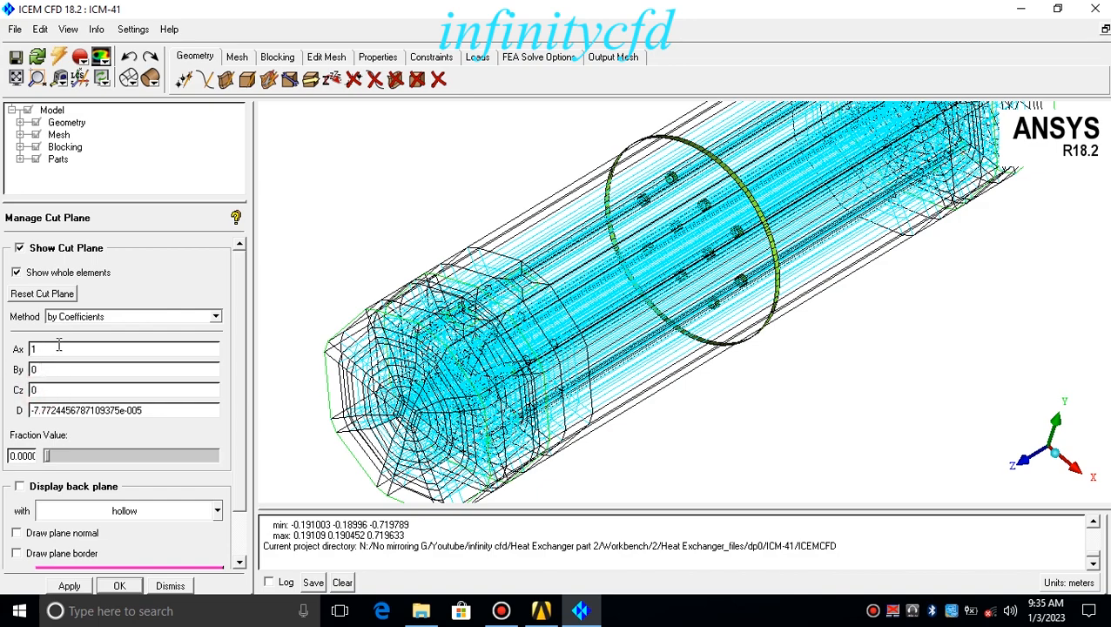
# - Define the cut plane by Point and Normal with NX 1, NY 0 and NZ 0, and apply it
pyautogui.click(124, 316)
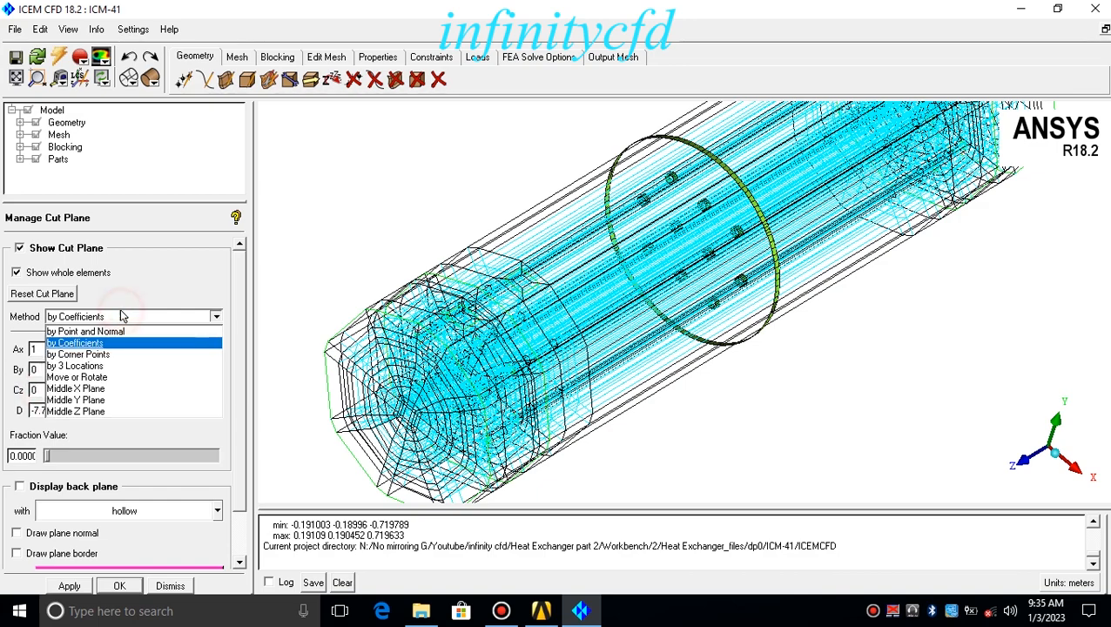
pyautogui.click(118, 332)
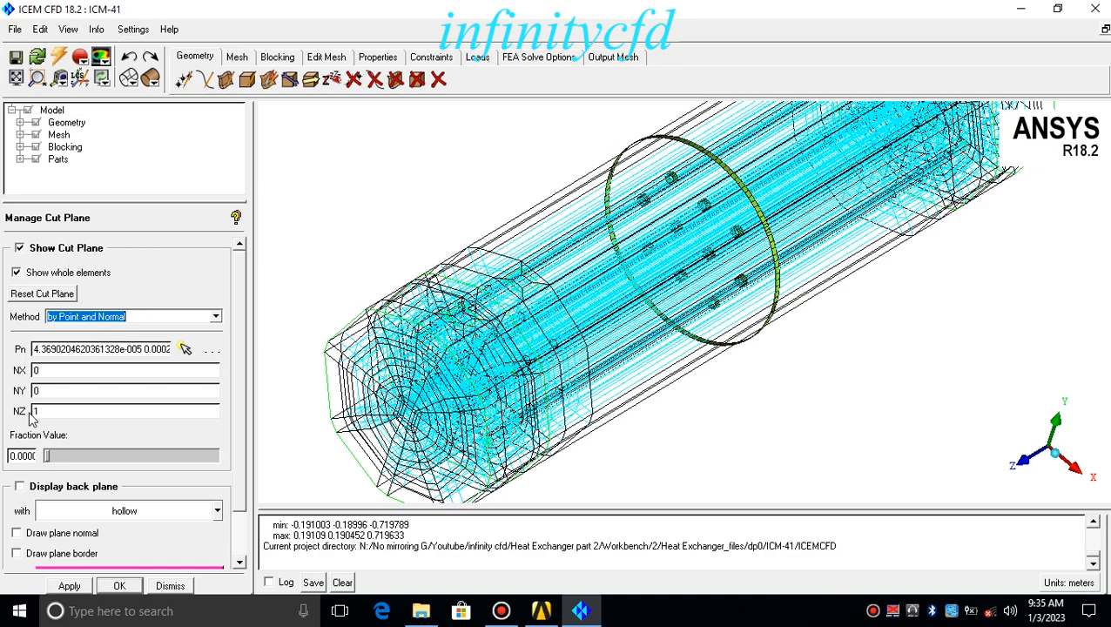
pyautogui.doubleClick(60, 372)
pyautogui.write('1')
pyautogui.doubleClick(60, 410)
pyautogui.write('0')
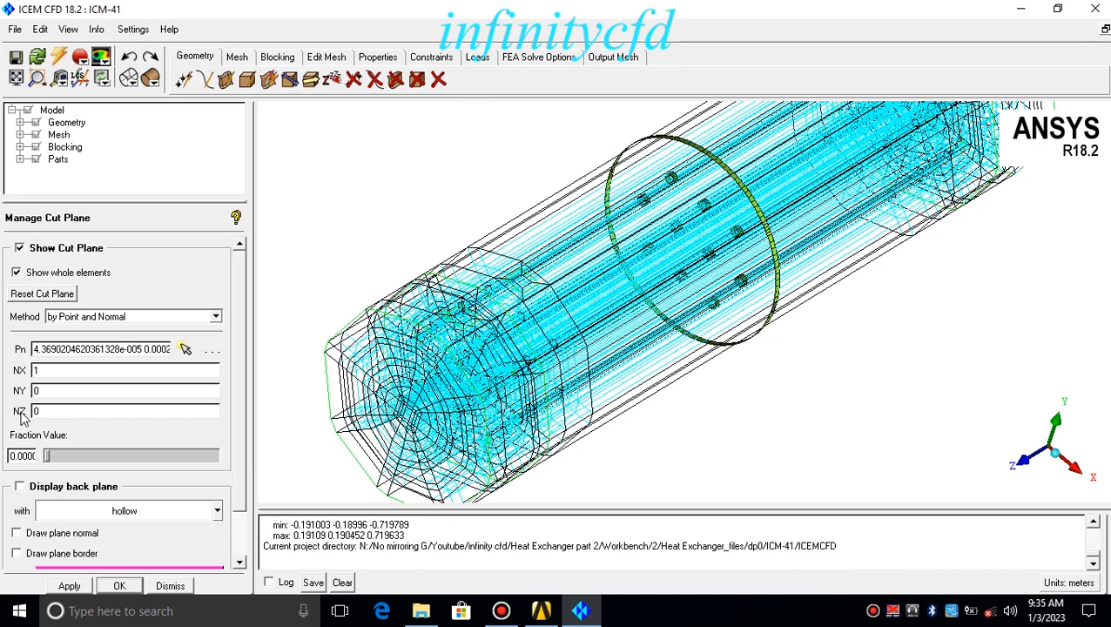
pyautogui.click(70, 586)
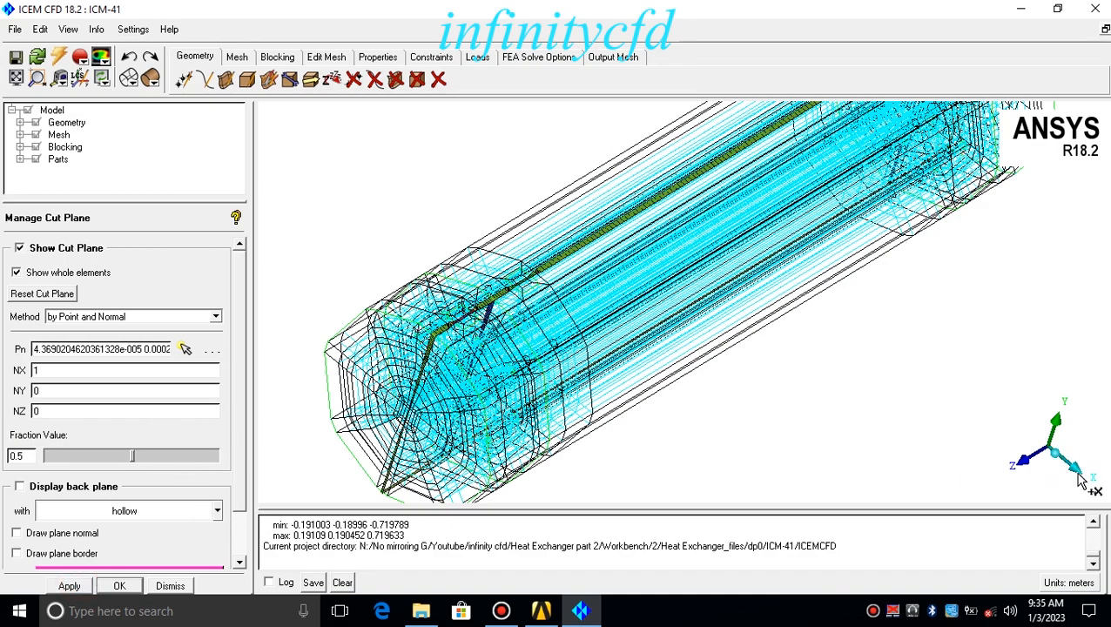
# - View the section along the X axis, turn on the volume mesh and hide the blocking
pyautogui.moveTo(1075, 475); pyautogui.dragTo(268, 196)
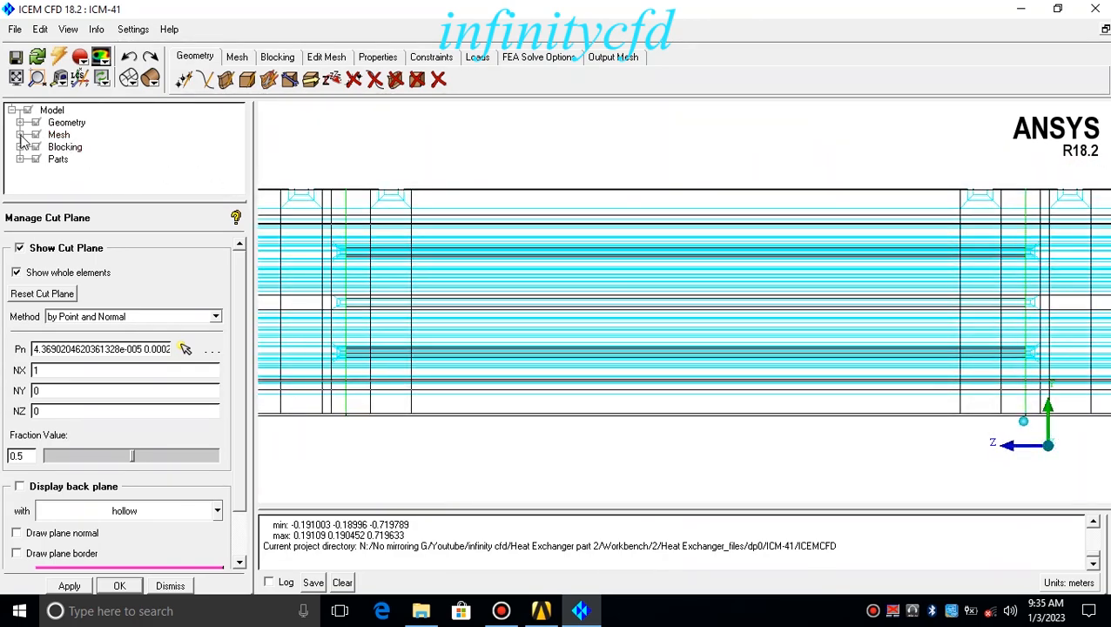
pyautogui.click(20, 135)
pyautogui.moveTo(52, 199); pyautogui.dragTo(52, 285)
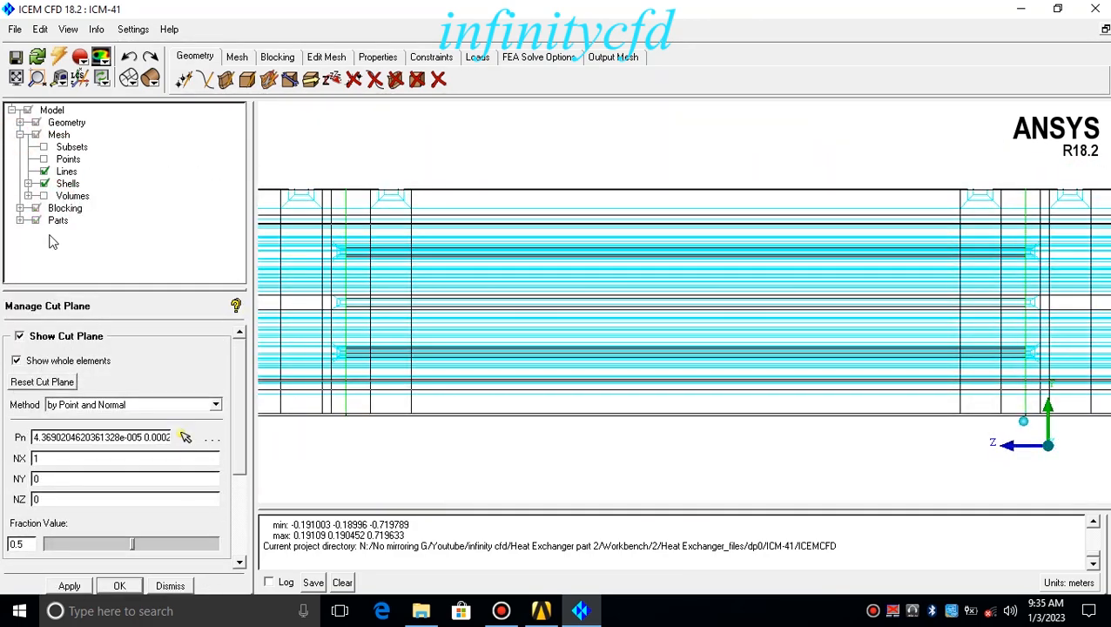
pyautogui.click(44, 196)
pyautogui.click(620, 375)
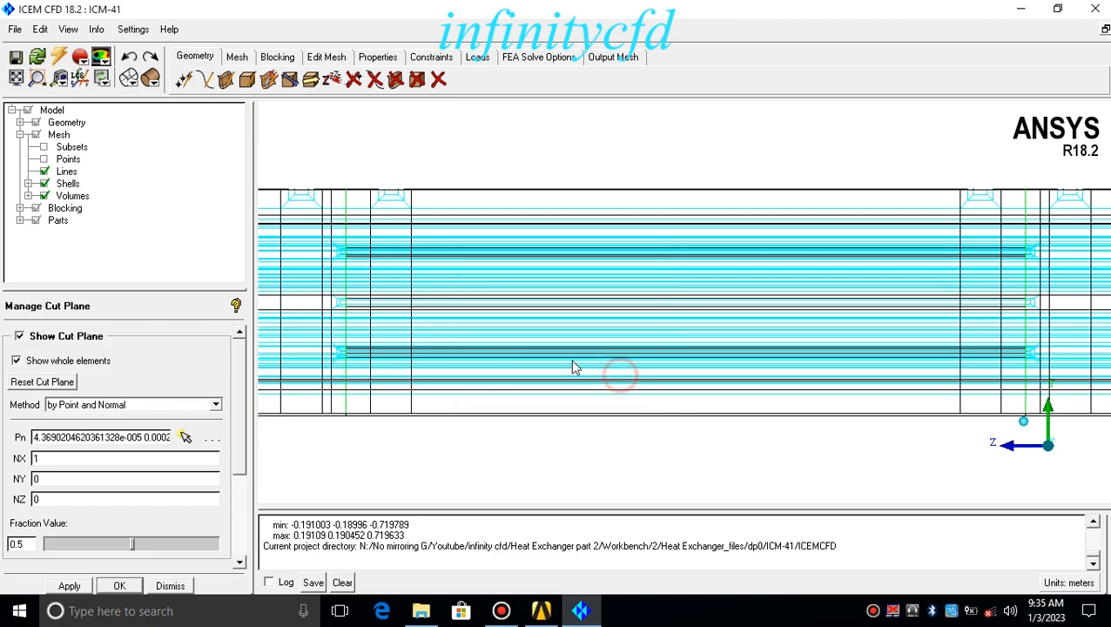
pyautogui.click(35, 208)
# - Examine the sectioned mesh around the two nozzle openings along the shell's upper edge
pyautogui.moveTo(297, 288); pyautogui.dragTo(536, 318, button='middle')
pyautogui.moveTo(542, 314); pyautogui.dragTo(564, 220, button='right')
pyautogui.moveTo(569, 249); pyautogui.dragTo(588, 346, button='middle')
pyautogui.moveTo(588, 346); pyautogui.dragTo(602, 270, button='right')
pyautogui.moveTo(598, 301); pyautogui.dragTo(755, 303, button='middle')
pyautogui.moveTo(619, 301); pyautogui.dragTo(612, 242, button='right')
pyautogui.moveTo(628, 322); pyautogui.dragTo(644, 231, button='middle')
pyautogui.moveTo(642, 307); pyautogui.dragTo(636, 268, button='right')
pyautogui.moveTo(572, 277); pyautogui.dragTo(627, 314, button='middle')
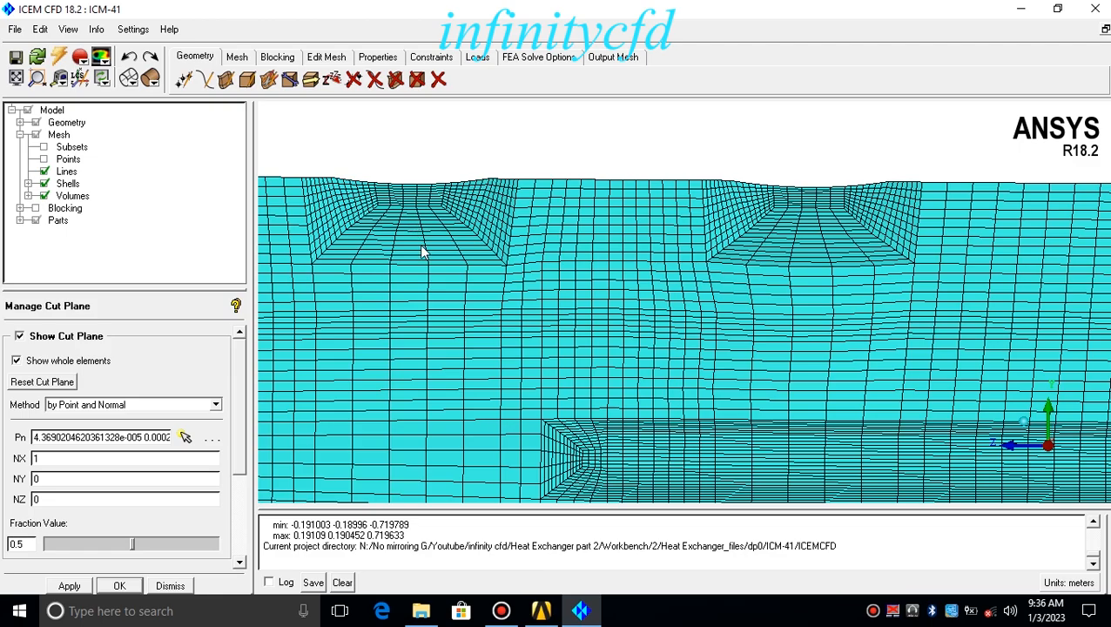
pyautogui.moveTo(421, 252); pyautogui.dragTo(421, 231, button='middle')
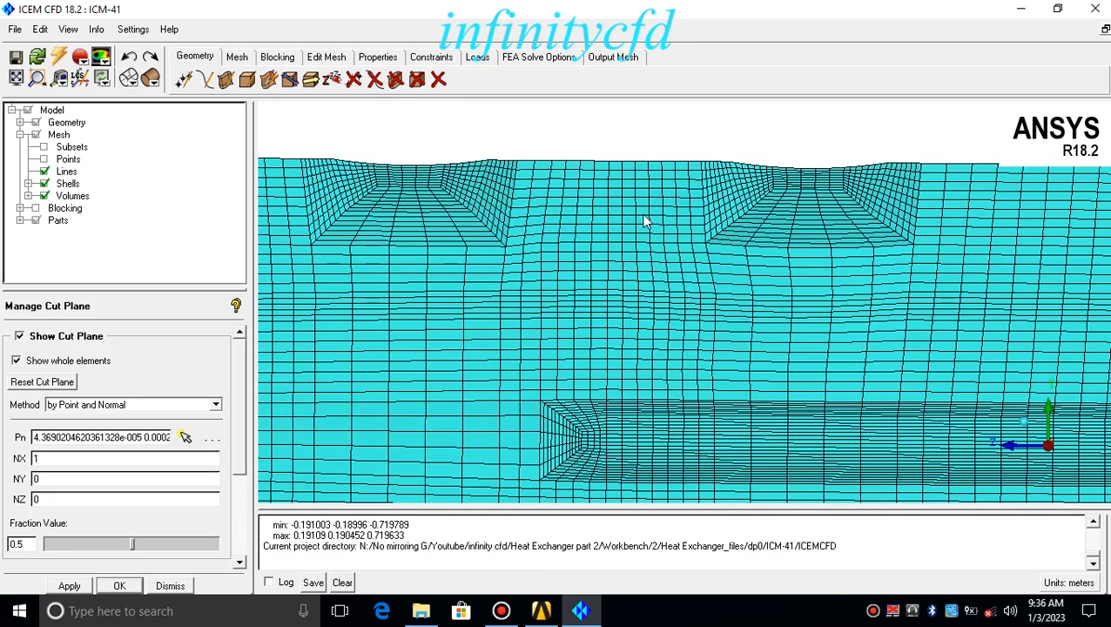
# - Examine the refined mesh at the tube ends and along the tubes in the lengthwise section
pyautogui.moveTo(640, 278); pyautogui.dragTo(549, 235, button='middle')
pyautogui.moveTo(548, 232); pyautogui.dragTo(616, 451, button='right')
pyautogui.moveTo(628, 418); pyautogui.dragTo(551, 318, button='middle')
pyautogui.moveTo(574, 467); pyautogui.dragTo(585, 404, button='right')
pyautogui.moveTo(583, 406); pyautogui.dragTo(638, 298, button='middle')
pyautogui.moveTo(562, 387); pyautogui.dragTo(563, 323, button='right')
pyautogui.moveTo(568, 370); pyautogui.dragTo(704, 308, button='middle')
pyautogui.moveTo(635, 409); pyautogui.dragTo(638, 352, button='right')
pyautogui.moveTo(686, 361); pyautogui.dragTo(700, 362, button='middle')
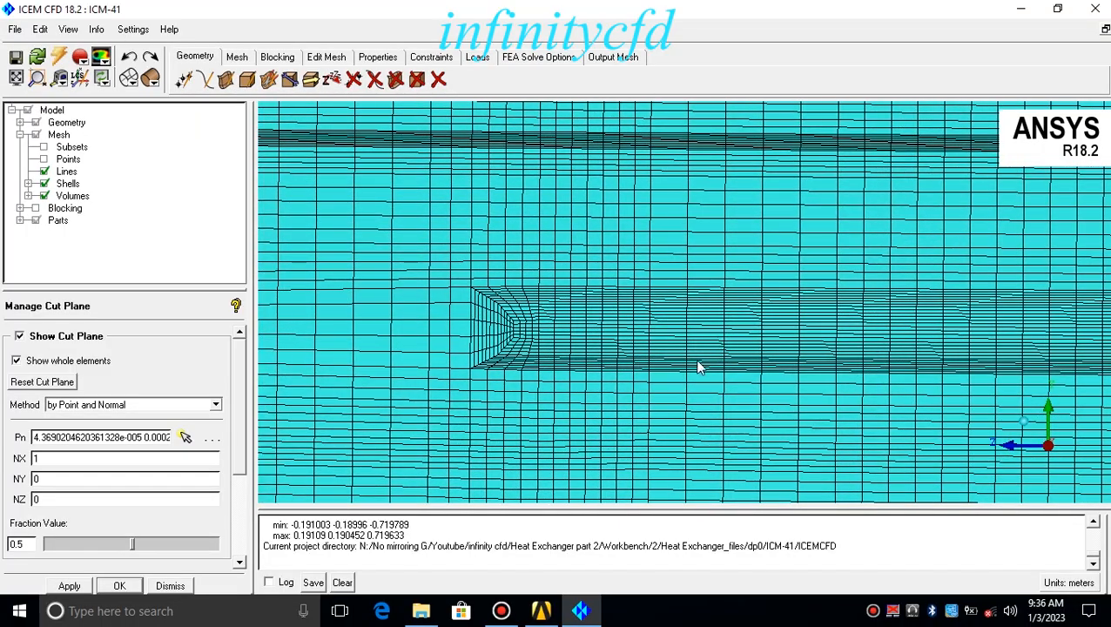
pyautogui.moveTo(700, 362); pyautogui.dragTo(692, 272, button='right')
pyautogui.moveTo(643, 360); pyautogui.dragTo(740, 342, button='middle')
pyautogui.moveTo(735, 358); pyautogui.dragTo(706, 238, button='right')
pyautogui.moveTo(1000, 320); pyautogui.dragTo(726, 325, button='middle')
pyautogui.moveTo(796, 309); pyautogui.dragTo(823, 407, button='right')
pyautogui.moveTo(823, 383); pyautogui.dragTo(283, 359, button='middle')
pyautogui.moveTo(823, 301); pyautogui.dragTo(861, 418, button='right')
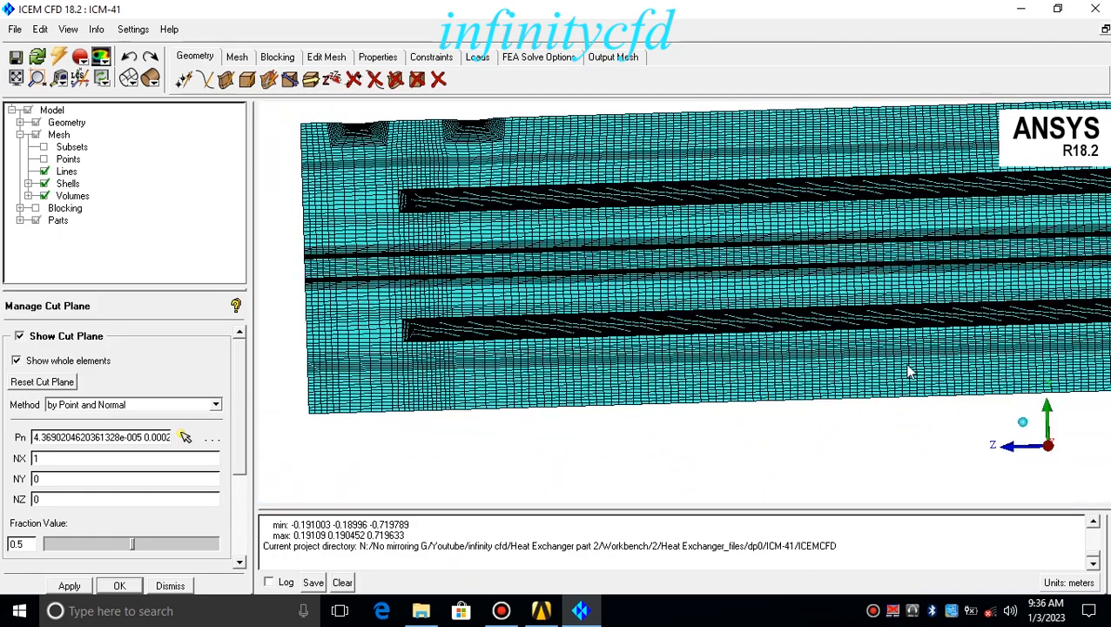
# - Reorient the cut plane normal to Y by setting NX to 0 and NY to 1, and apply it
pyautogui.doubleClick(59, 457)
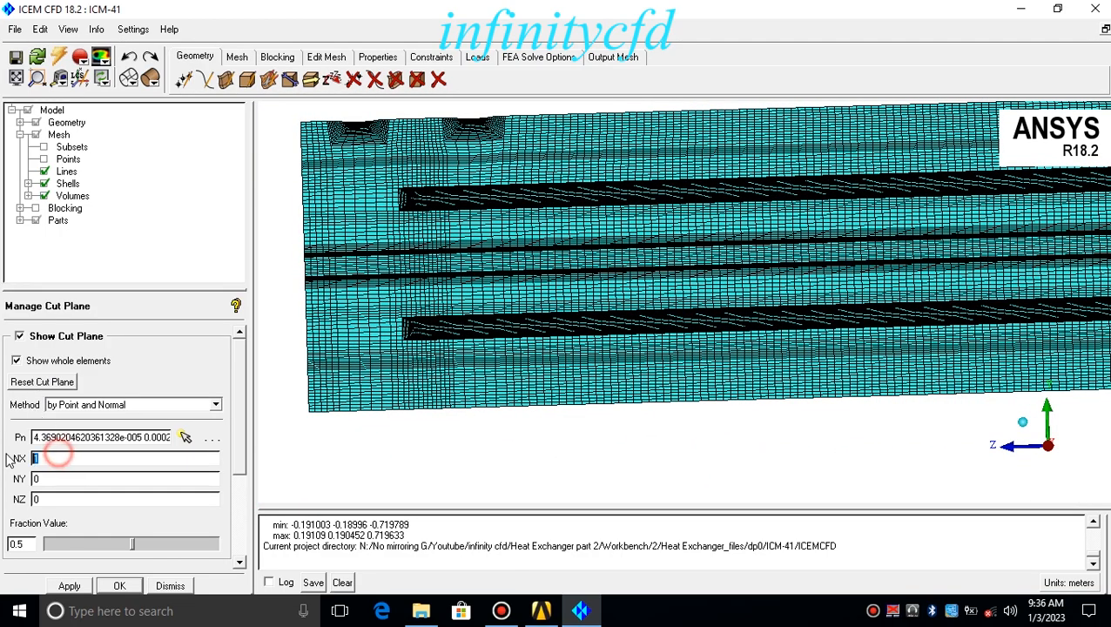
pyautogui.write('0')
pyautogui.doubleClick(54, 478)
pyautogui.write('1')
pyautogui.click(73, 587)
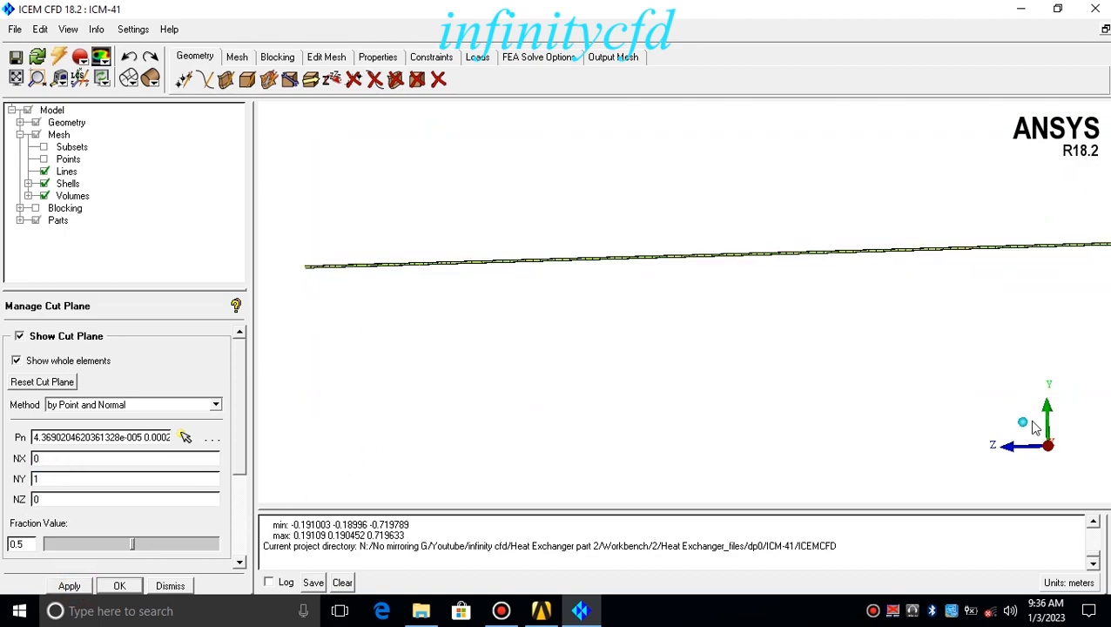
# - View the section along the Y axis and examine the mesh along the tubes toward the shell's negative-Z end
pyautogui.click(1045, 416)
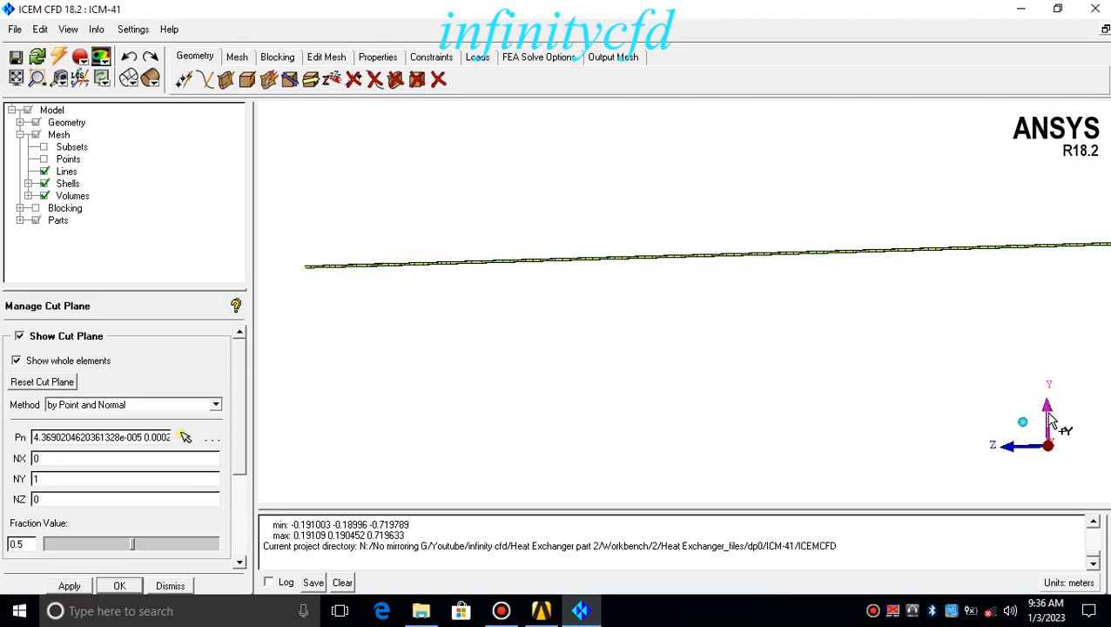
pyautogui.moveTo(776, 389); pyautogui.dragTo(774, 427, button='right')
pyautogui.moveTo(782, 405); pyautogui.dragTo(798, 233, button='middle')
pyautogui.moveTo(784, 396); pyautogui.dragTo(796, 233, button='middle')
pyautogui.moveTo(783, 379); pyautogui.dragTo(763, 191, button='right')
pyautogui.moveTo(797, 392); pyautogui.dragTo(770, 224, button='right')
pyautogui.moveTo(799, 363); pyautogui.dragTo(754, 310, button='middle')
pyautogui.moveTo(783, 362); pyautogui.dragTo(794, 253, button='right')
pyautogui.moveTo(809, 364)
pyautogui.mouseDown(button='right')
pyautogui.moveTo(818, 260)
pyautogui.moveTo(801, 361)
pyautogui.mouseUp(button='right')
# - Examine the refined mesh around the tube ends at the shell's positive-Z end
pyautogui.moveTo(785, 275); pyautogui.dragTo(770, 557, button='middle')
pyautogui.moveTo(736, 292); pyautogui.dragTo(701, 518, button='middle')
pyautogui.moveTo(687, 292); pyautogui.dragTo(691, 576, button='middle')
pyautogui.moveTo(670, 268); pyautogui.dragTo(673, 288, button='middle')
pyautogui.moveTo(677, 345); pyautogui.dragTo(681, 136, button='right')
pyautogui.moveTo(661, 237); pyautogui.dragTo(672, 304, button='middle')
pyautogui.moveTo(672, 307); pyautogui.dragTo(682, 141, button='right')
pyautogui.moveTo(701, 245)
pyautogui.mouseDown(button='right')
pyautogui.moveTo(698, 168)
pyautogui.moveTo(702, 375)
pyautogui.moveTo(715, 384)
pyautogui.mouseUp(button='right')
pyautogui.moveTo(724, 245); pyautogui.dragTo(729, 332, button='right')
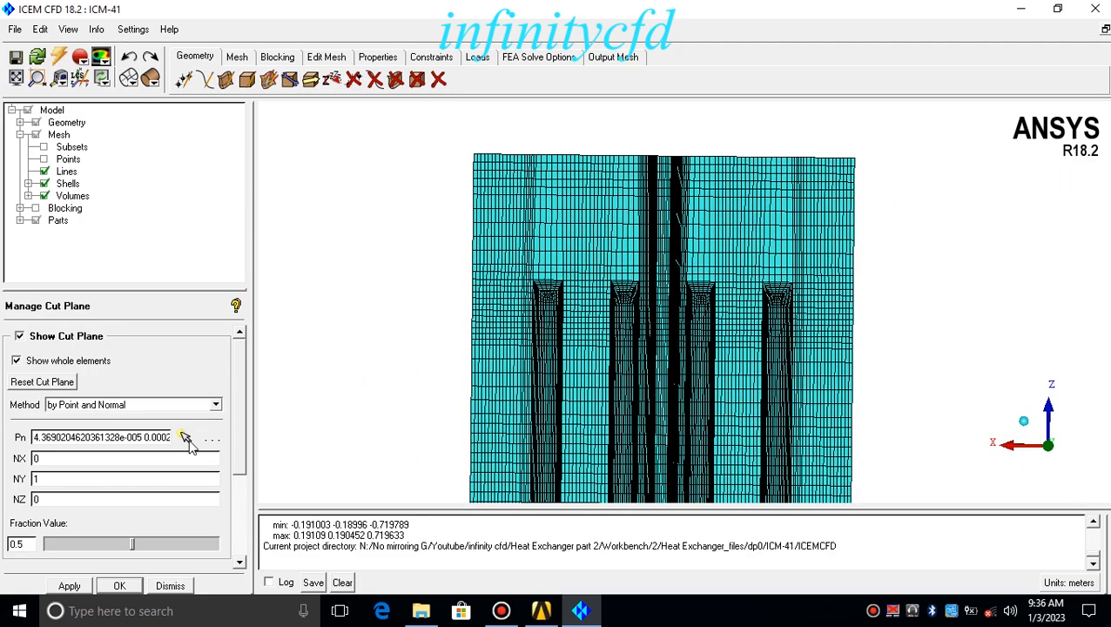
# - Reorient the cut plane normal to Z by setting NY to 0 and NZ to 1, and apply it
pyautogui.doubleClick(45, 478)
pyautogui.write('0')
pyautogui.press('Tab')
pyautogui.click(69, 585)
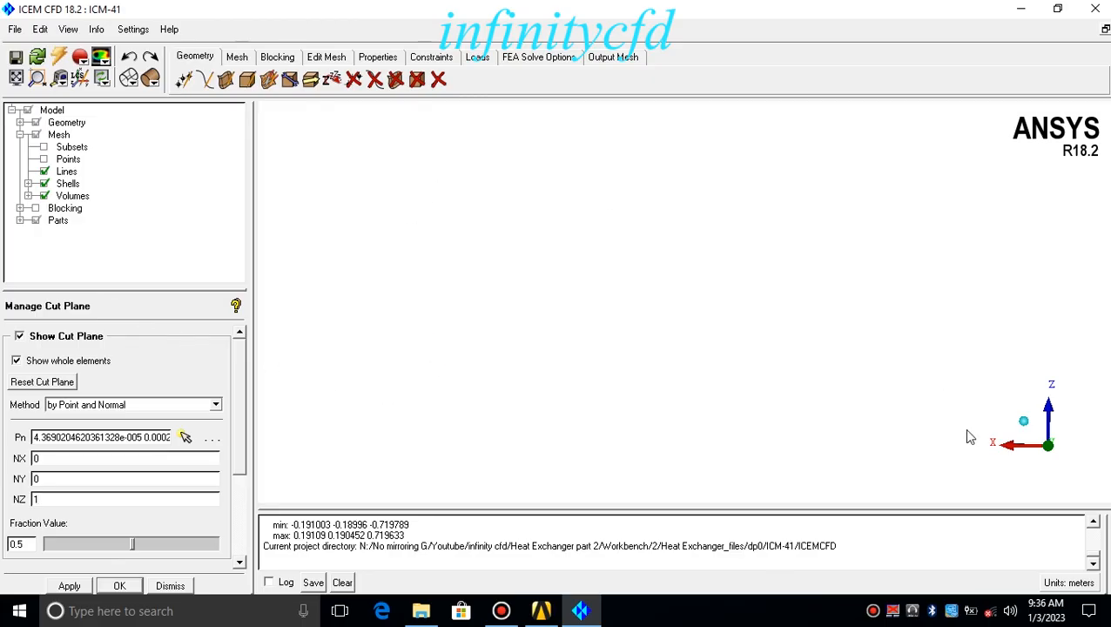
# - View the cross-section along the Z axis and examine the mesh in and around the circular tube sections
pyautogui.click(1047, 406)
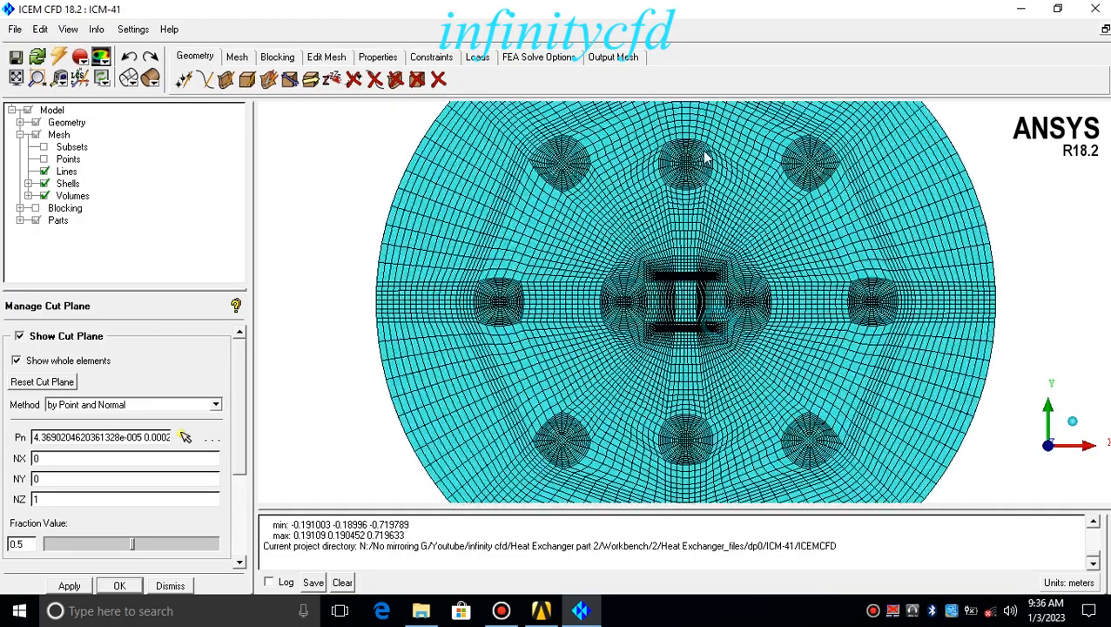
pyautogui.moveTo(707, 165); pyautogui.dragTo(746, 316, button='right')
pyautogui.moveTo(748, 323); pyautogui.dragTo(734, 210, button='middle')
pyautogui.moveTo(728, 305); pyautogui.dragTo(730, 228, button='right')
pyautogui.moveTo(723, 279); pyautogui.dragTo(699, 399, button='middle')
pyautogui.moveTo(697, 118); pyautogui.dragTo(709, 214, button='right')
pyautogui.moveTo(711, 214); pyautogui.dragTo(748, 374, button='middle')
pyautogui.moveTo(741, 274); pyautogui.dragTo(740, 309, button='right')
pyautogui.moveTo(620, 408); pyautogui.dragTo(677, 350, button='middle')
pyautogui.moveTo(676, 213); pyautogui.dragTo(673, 262, button='right')
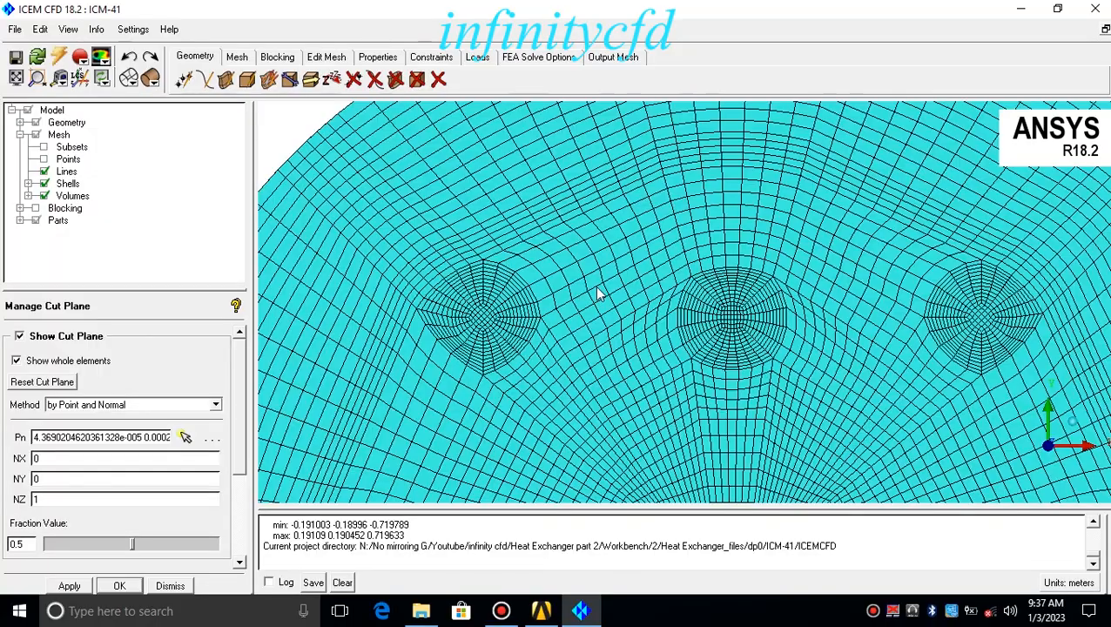
pyautogui.moveTo(757, 302); pyautogui.dragTo(774, 427, button='right')
pyautogui.moveTo(773, 410); pyautogui.dragTo(749, 214, button='middle')
pyautogui.moveTo(748, 217); pyautogui.dragTo(751, 487, button='right')
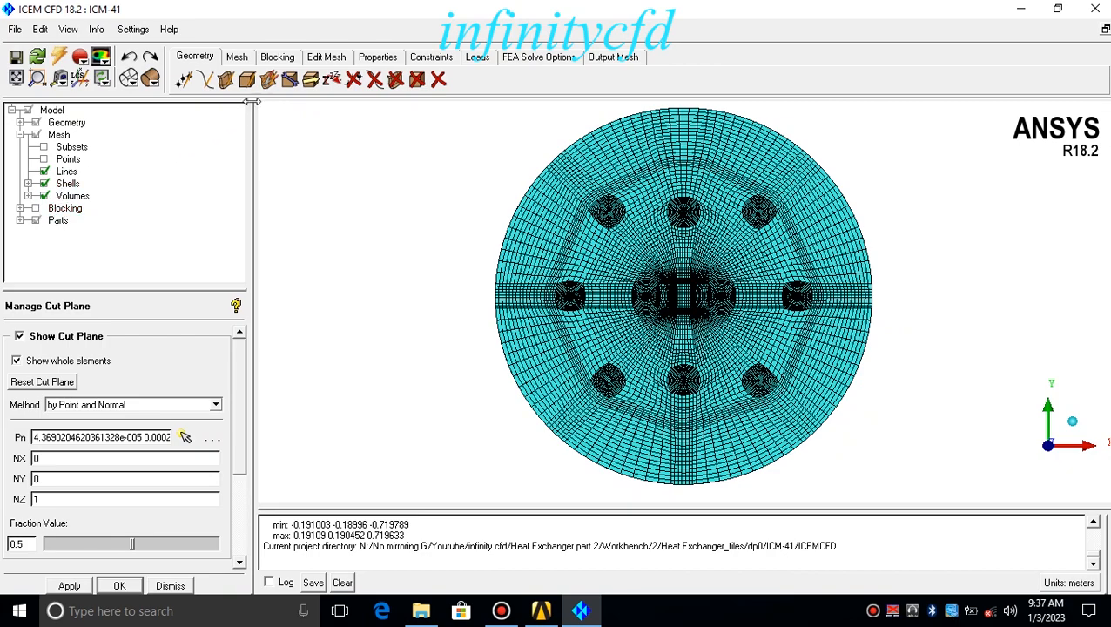
# - Open the Check Mesh options and hide the cut plane, geometry and volume mesh so the outer shell mesh shows
pyautogui.click(277, 57)
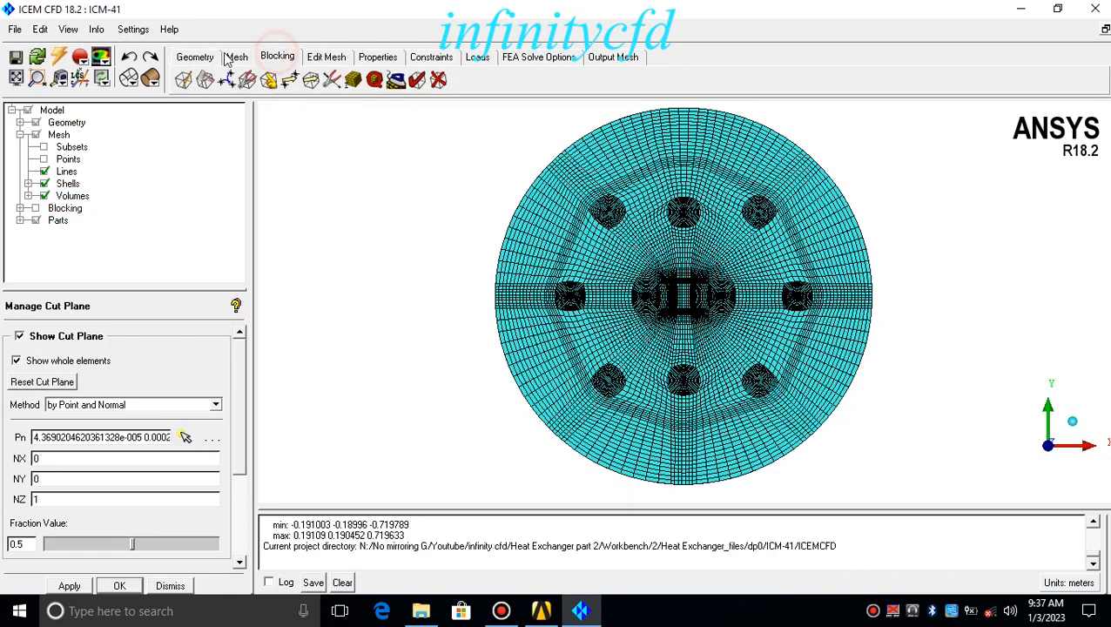
pyautogui.click(233, 57)
pyautogui.click(275, 56)
pyautogui.click(321, 56)
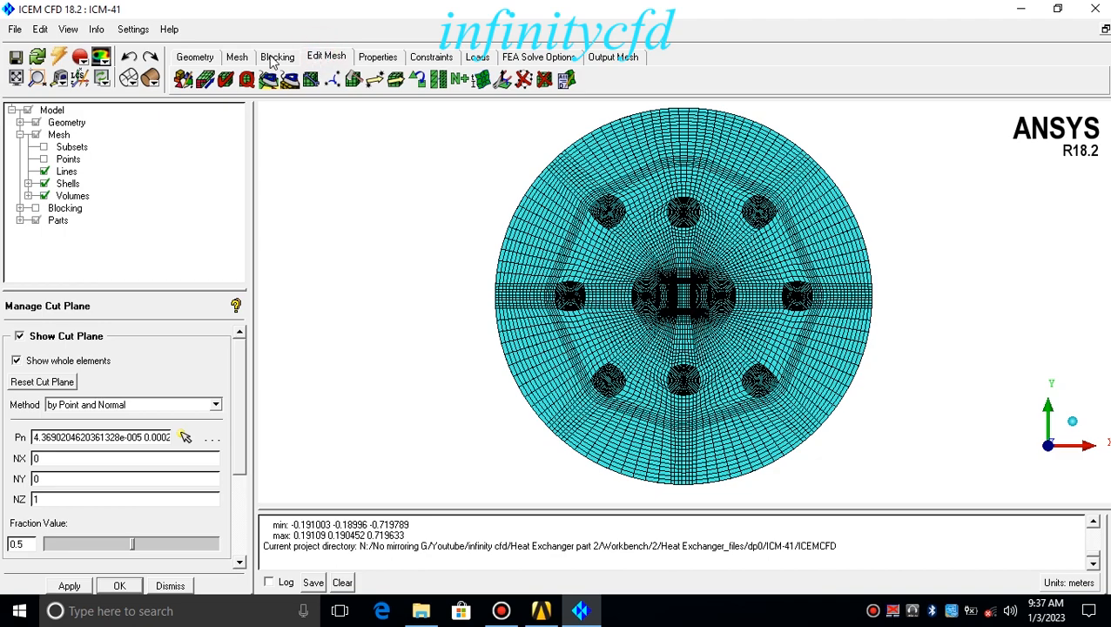
pyautogui.click(227, 80)
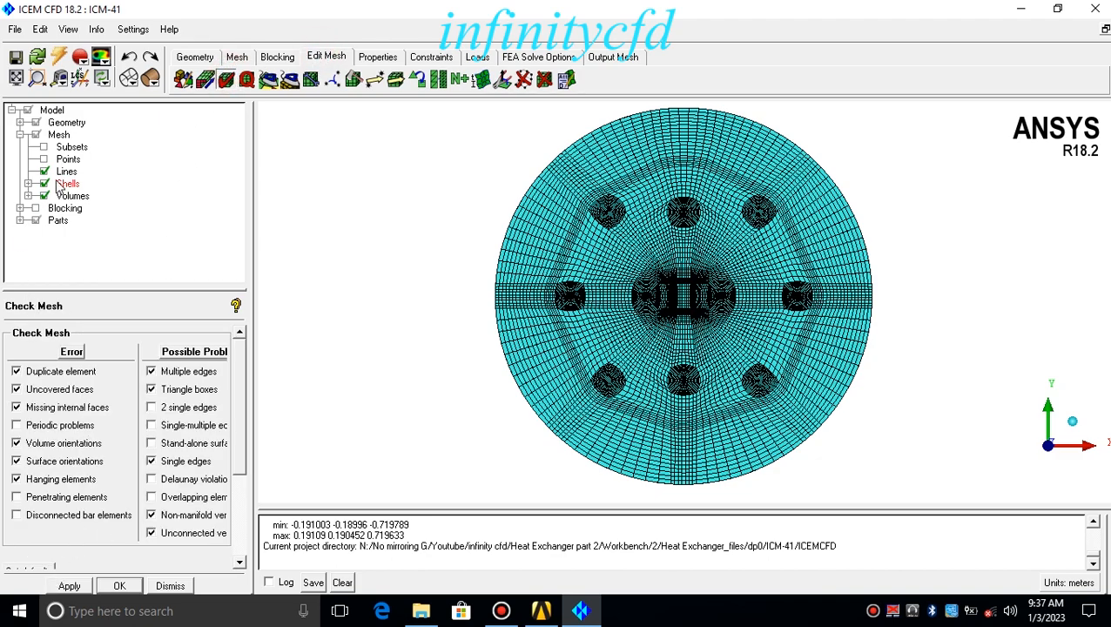
pyautogui.rightClick(59, 136)
pyautogui.moveTo(87, 144)
pyautogui.click(209, 156)
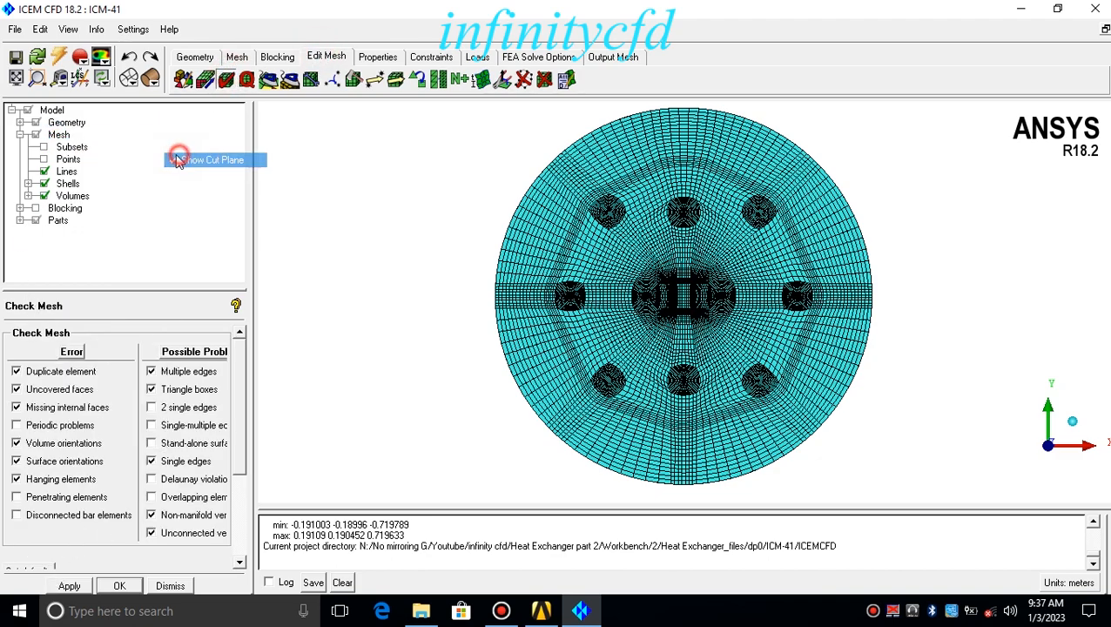
pyautogui.moveTo(492, 273); pyautogui.dragTo(422, 279)
pyautogui.scroll(-3, 452, 305)
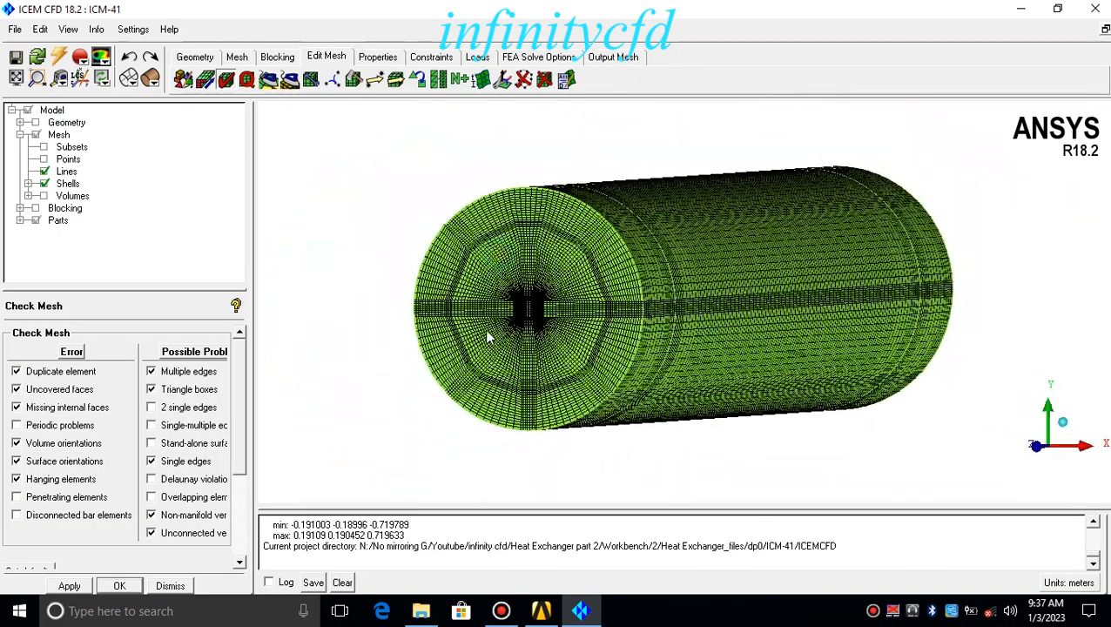
pyautogui.moveTo(486, 330); pyautogui.dragTo(476, 381)
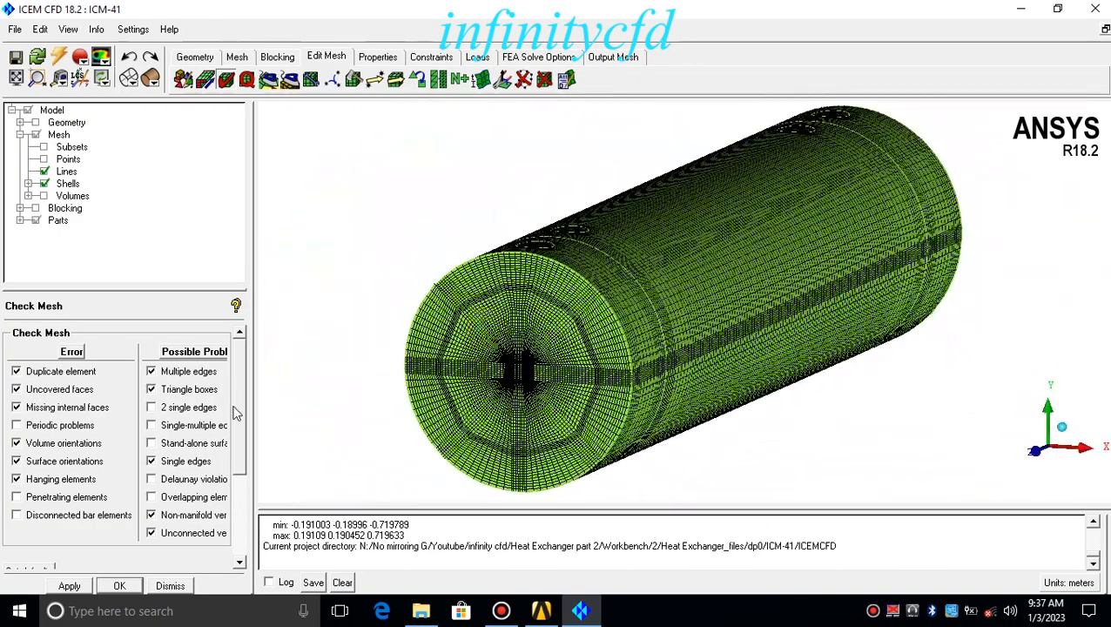
# - Run the mesh check with the preset criteria, inspect the multiple-edge elements flagged on the shell and ignore them
pyautogui.click(69, 586)
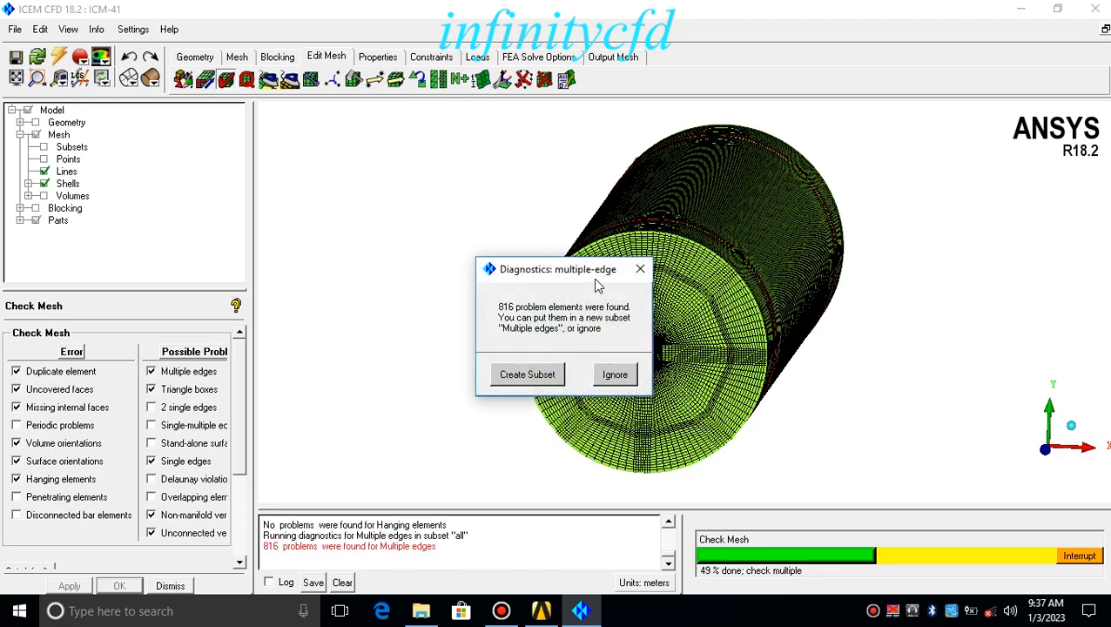
pyautogui.moveTo(596, 280); pyautogui.dragTo(431, 232)
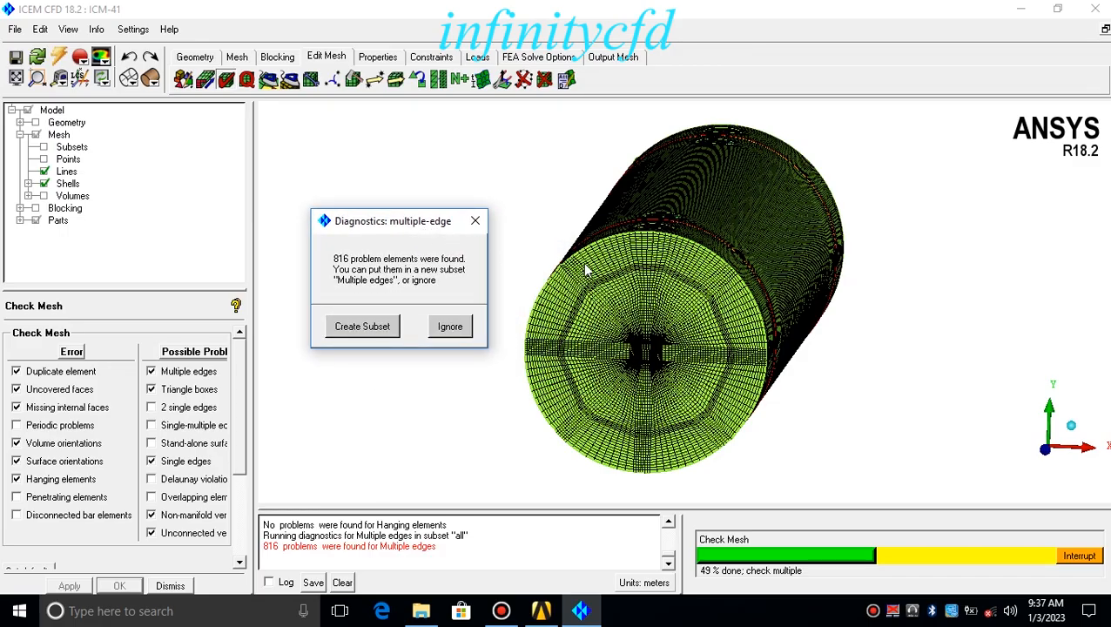
pyautogui.moveTo(635, 301); pyautogui.dragTo(673, 241)
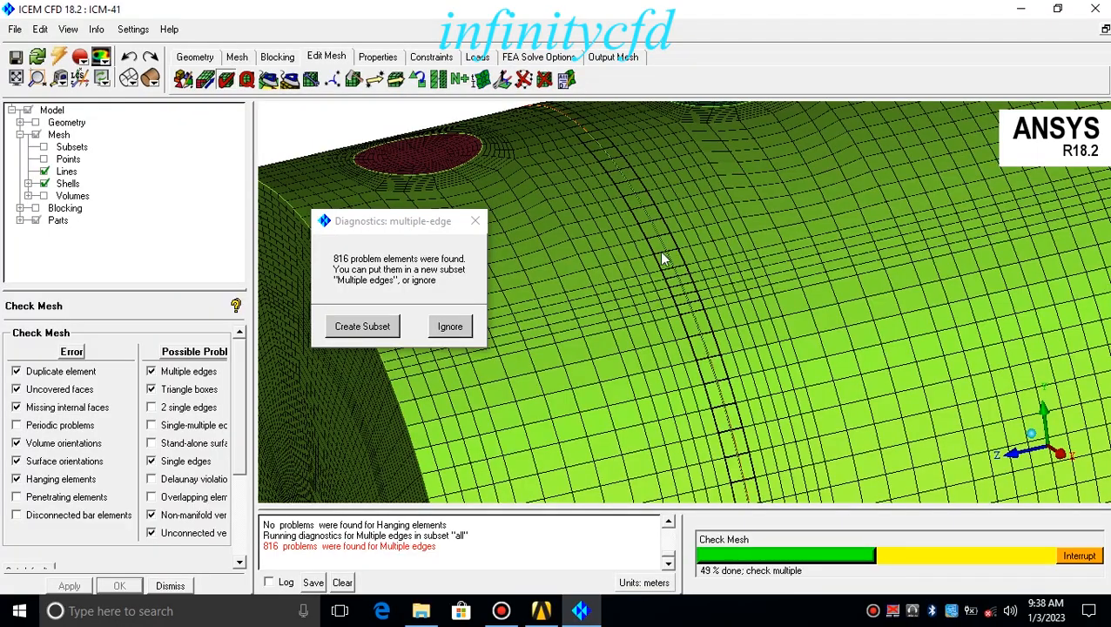
pyautogui.moveTo(634, 202); pyautogui.dragTo(701, 432, button='right')
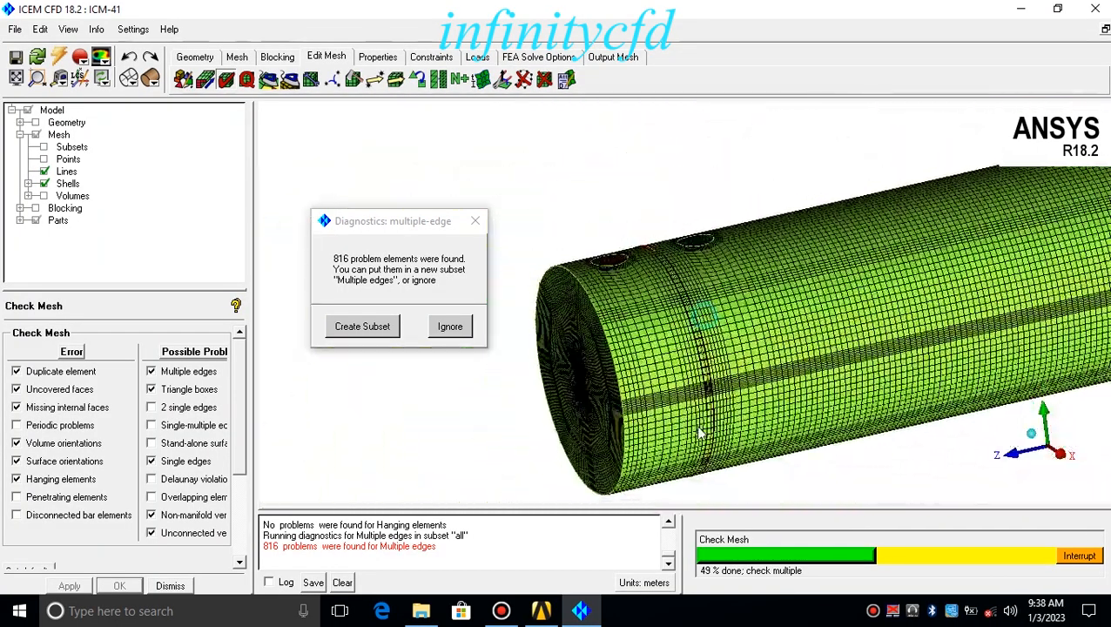
pyautogui.moveTo(700, 420); pyautogui.dragTo(657, 405, button='middle')
pyautogui.moveTo(659, 408); pyautogui.dragTo(498, 369)
pyautogui.click(451, 329)
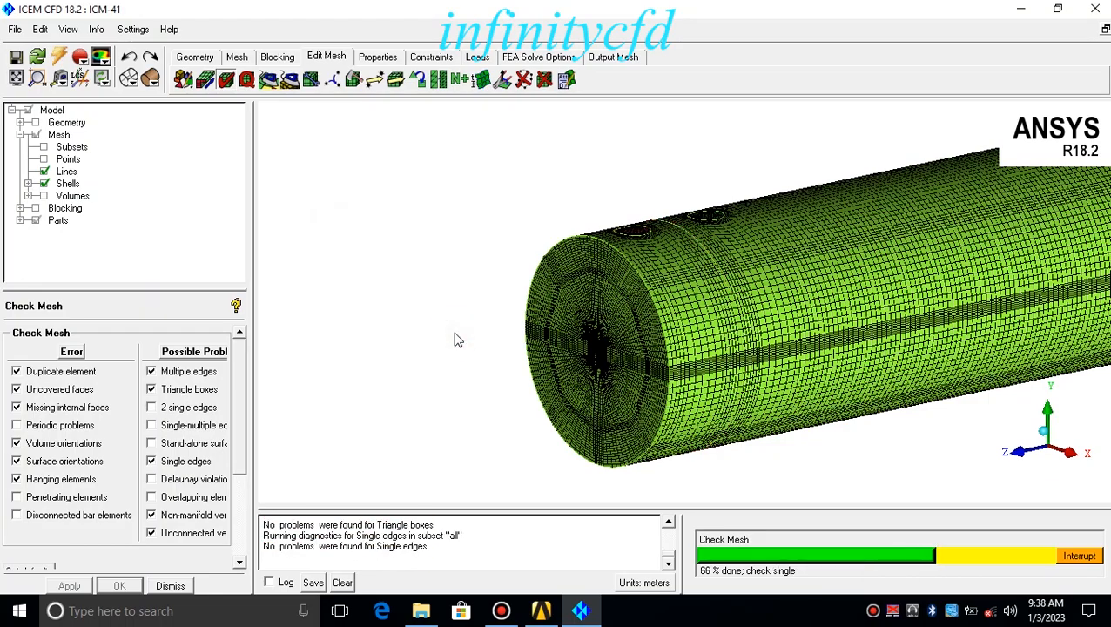
# - Compute mesh quality metrics for all HEXA_8 and QUAD_4 elements using the Quality criterion
pyautogui.moveTo(695, 241); pyautogui.dragTo(684, 344, button='right')
pyautogui.moveTo(601, 319); pyautogui.dragTo(435, 342, button='middle')
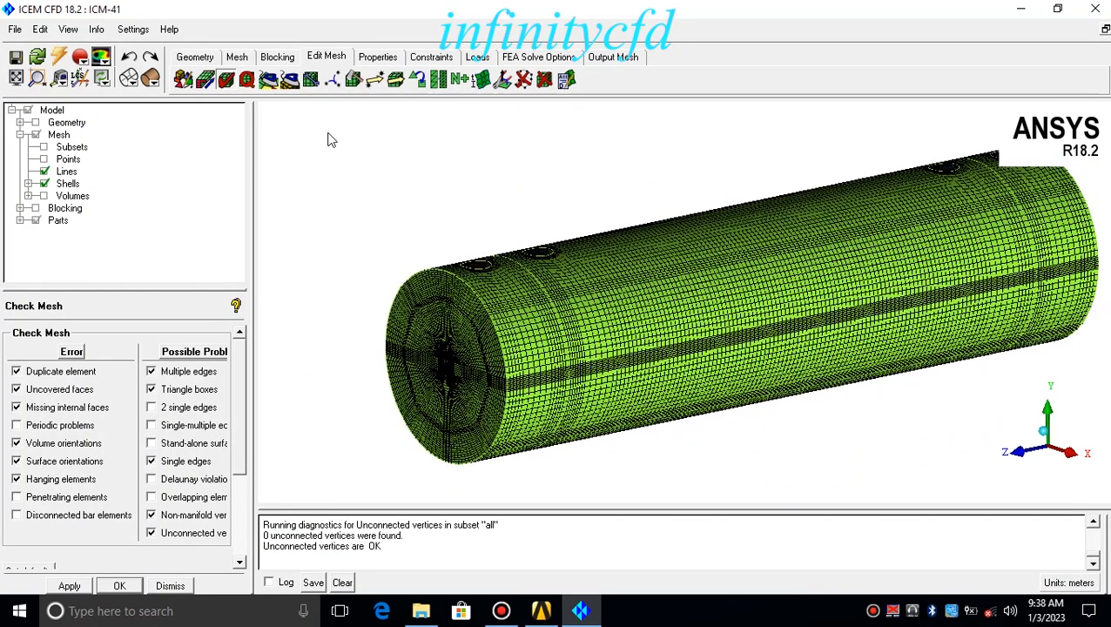
pyautogui.click(247, 79)
pyautogui.moveTo(158, 290); pyautogui.dragTo(159, 171)
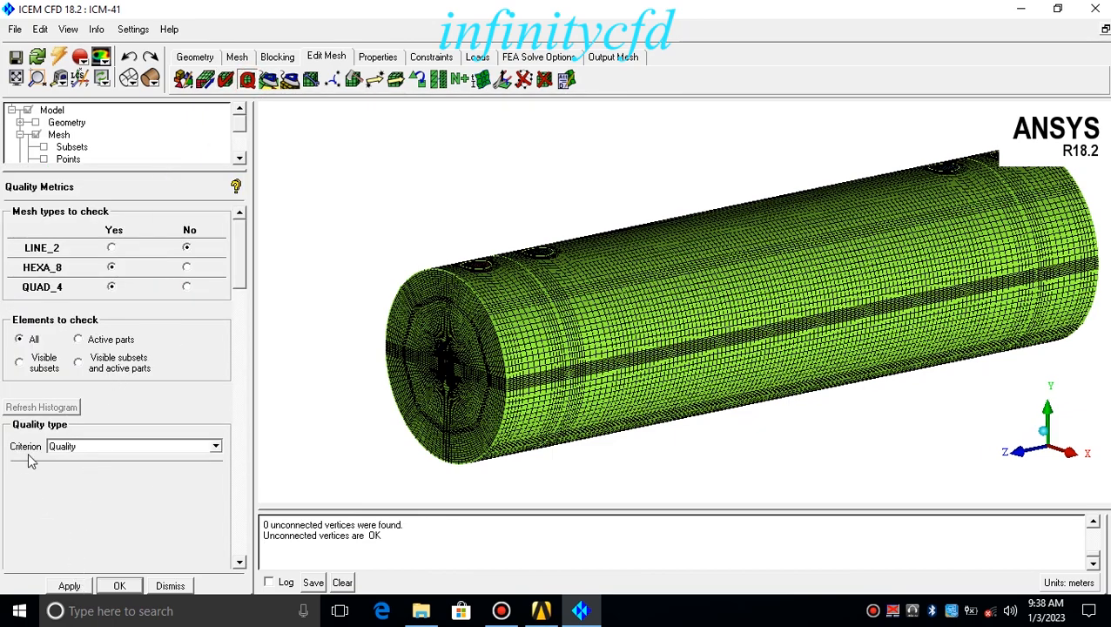
pyautogui.click(69, 586)
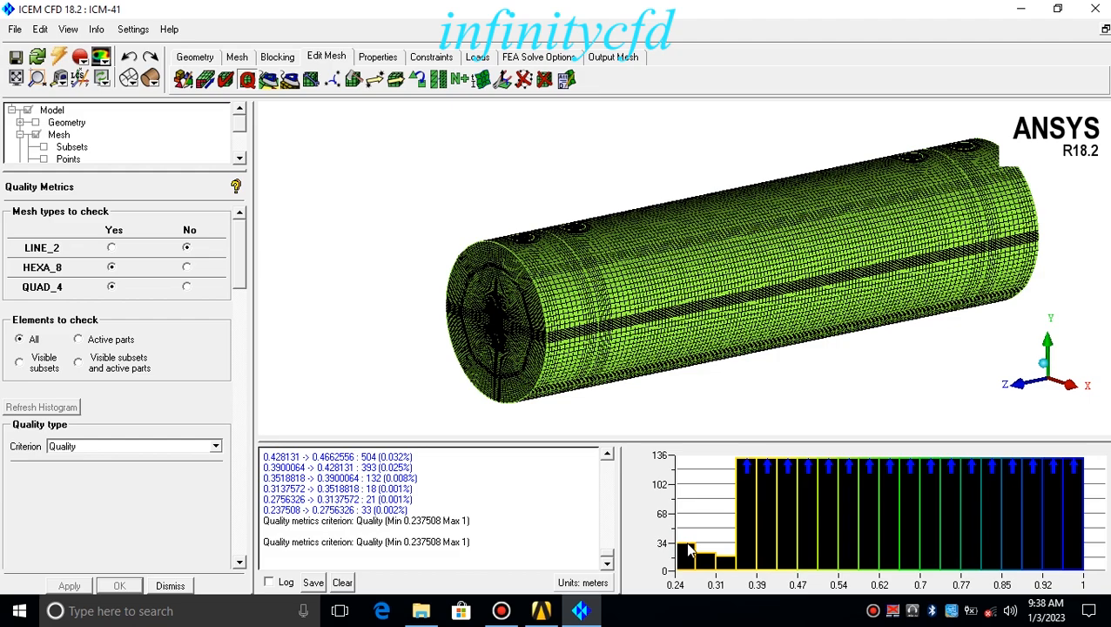
# - Replot the quality histogram with a Y range tall enough for every bar, and enlarge its plot area to read it
pyautogui.rightClick(754, 494)
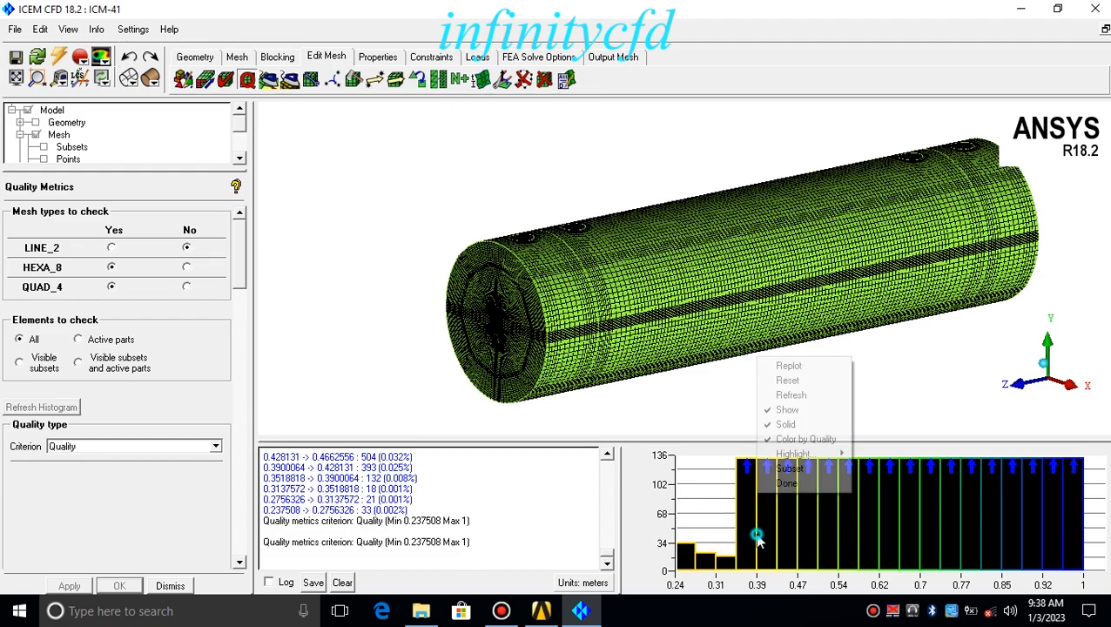
pyautogui.click(771, 364)
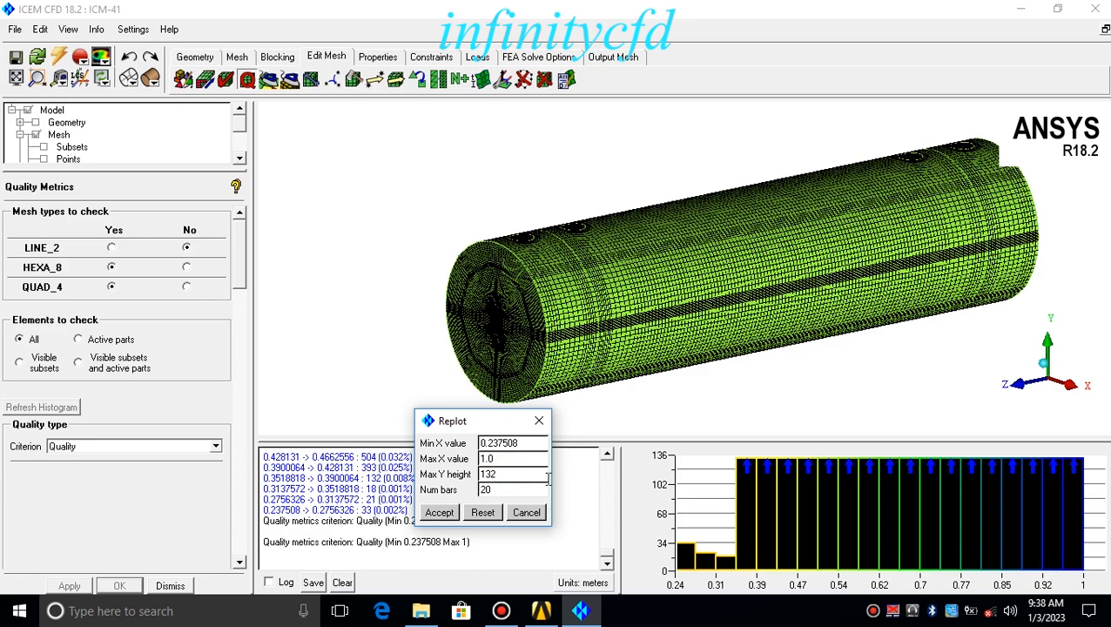
pyautogui.click(440, 512)
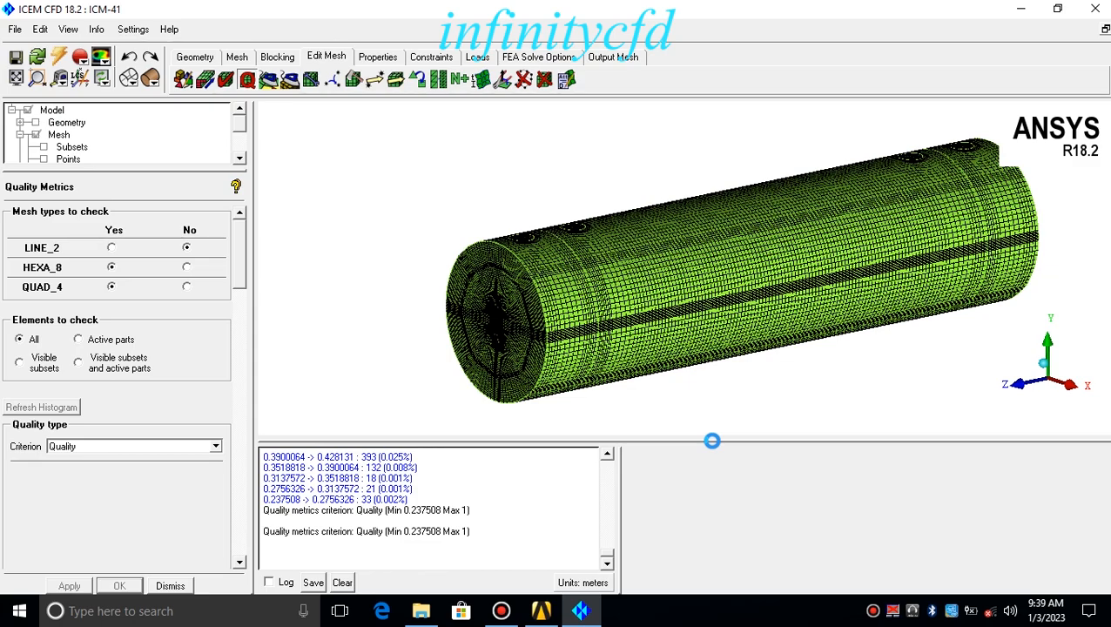
pyautogui.moveTo(791, 441); pyautogui.dragTo(783, 392)
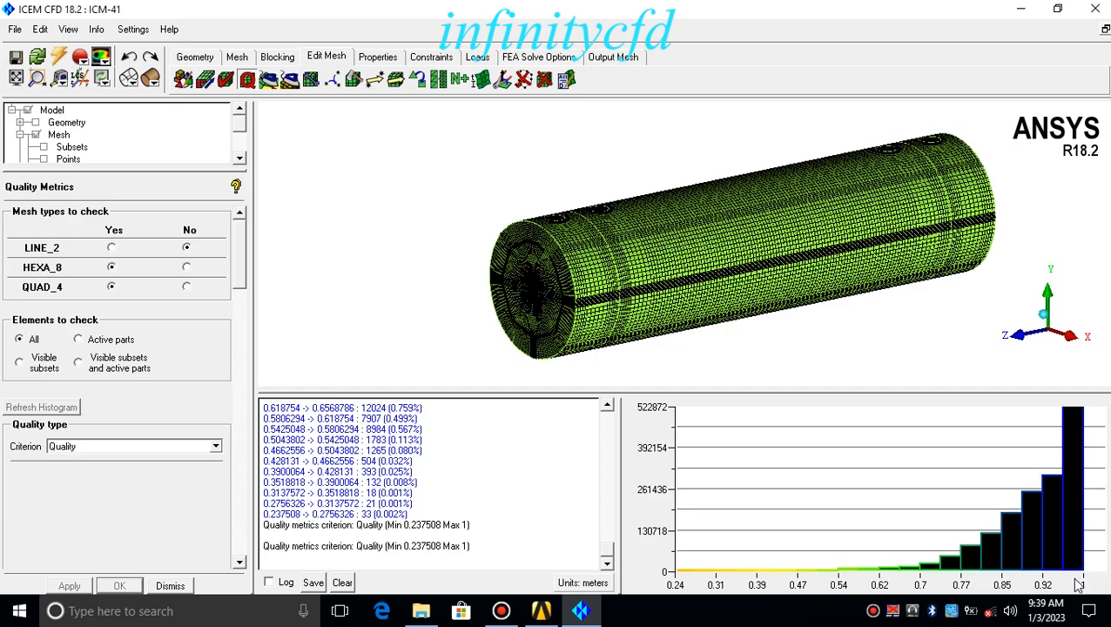
pyautogui.click(826, 391)
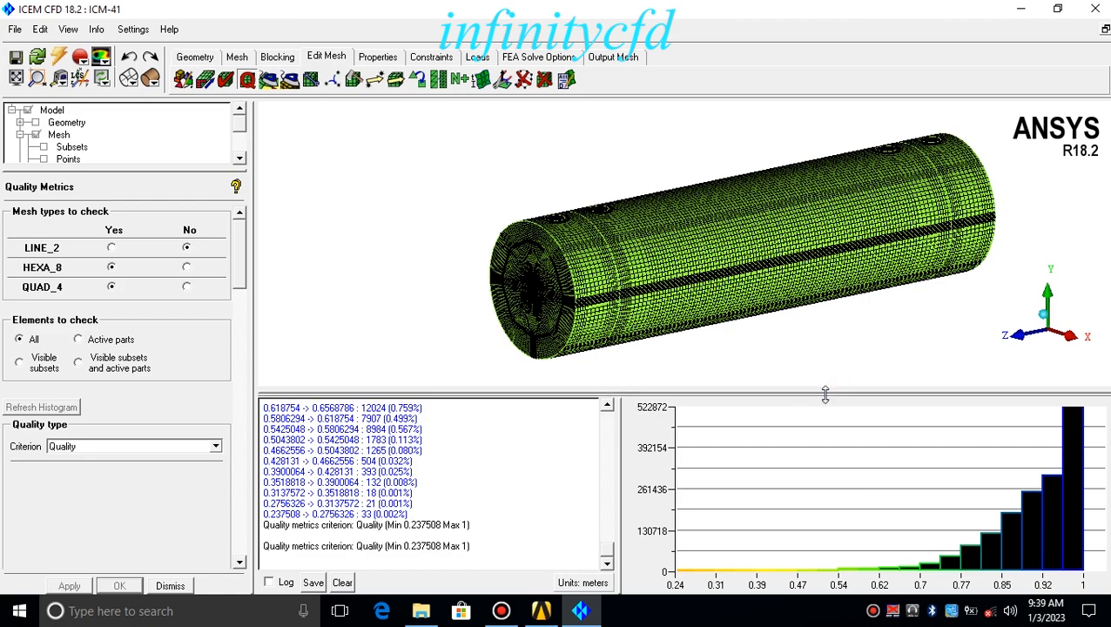
pyautogui.moveTo(822, 398); pyautogui.dragTo(825, 424)
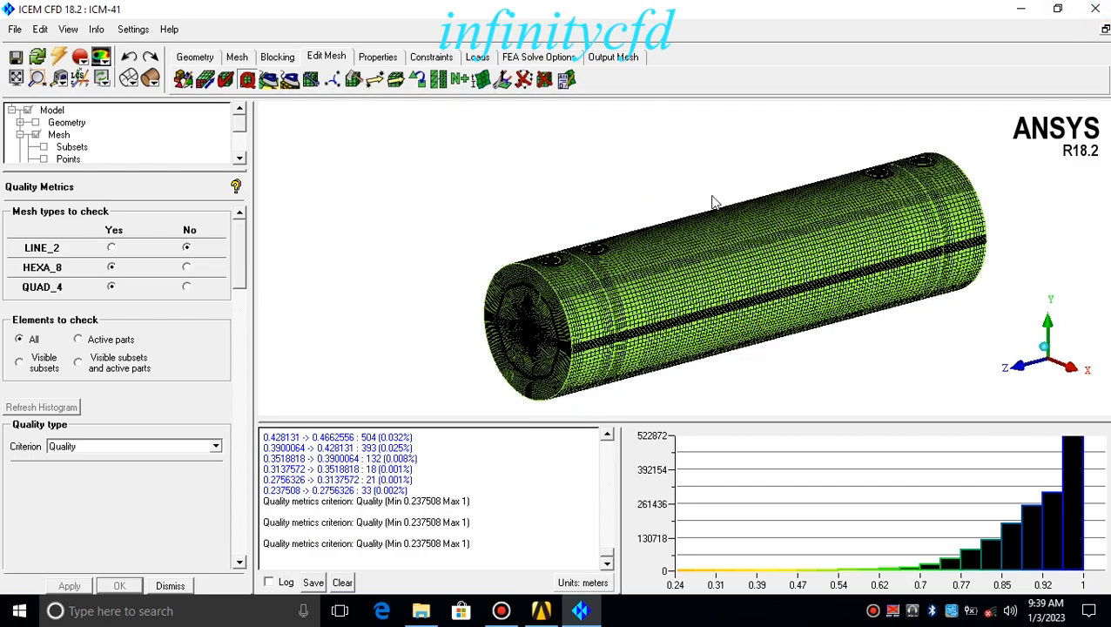
# - Save the mesh project and, in Workbench, add a Fluent system linked to the Complete grid-5 ICEM CFD model
pyautogui.hotkey('ctrl', 's')
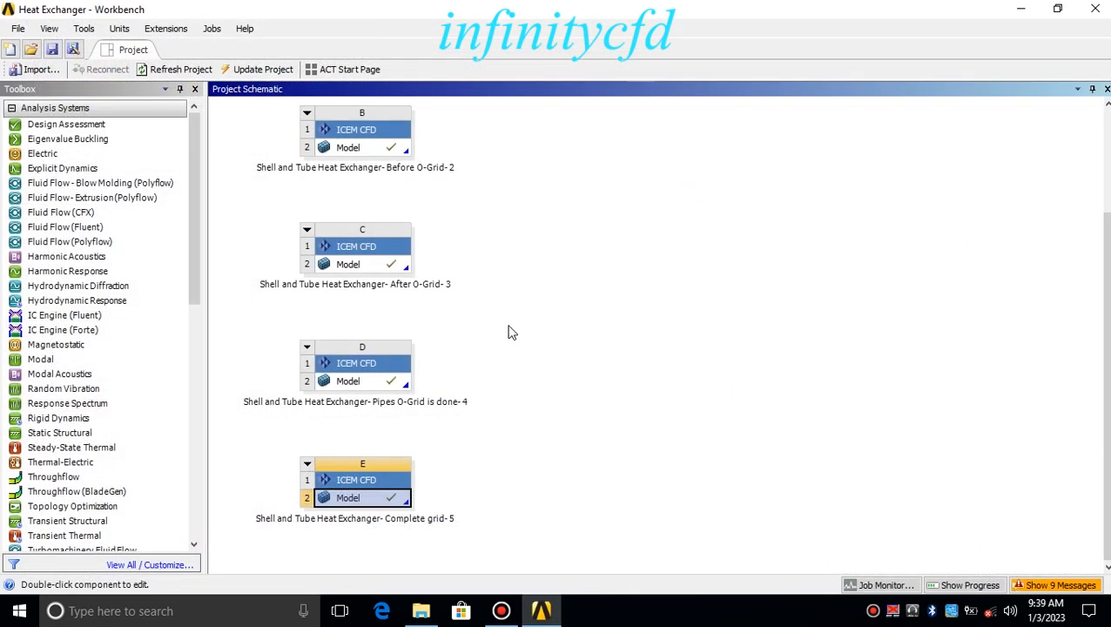
pyautogui.scroll(-9, 188, 381)
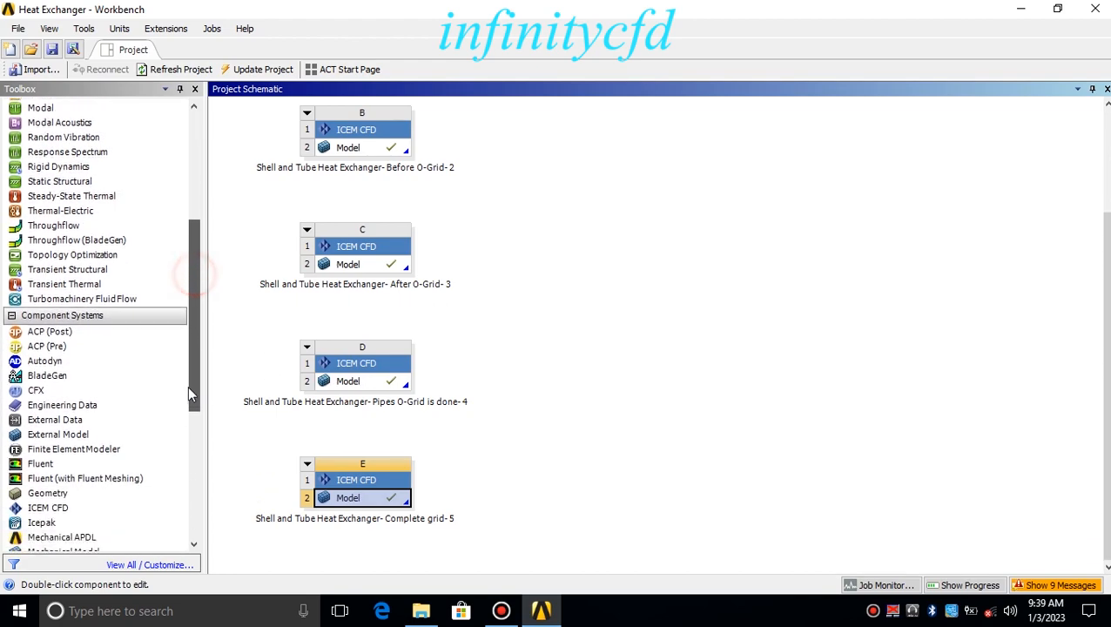
pyautogui.moveTo(38, 325); pyautogui.dragTo(552, 497)
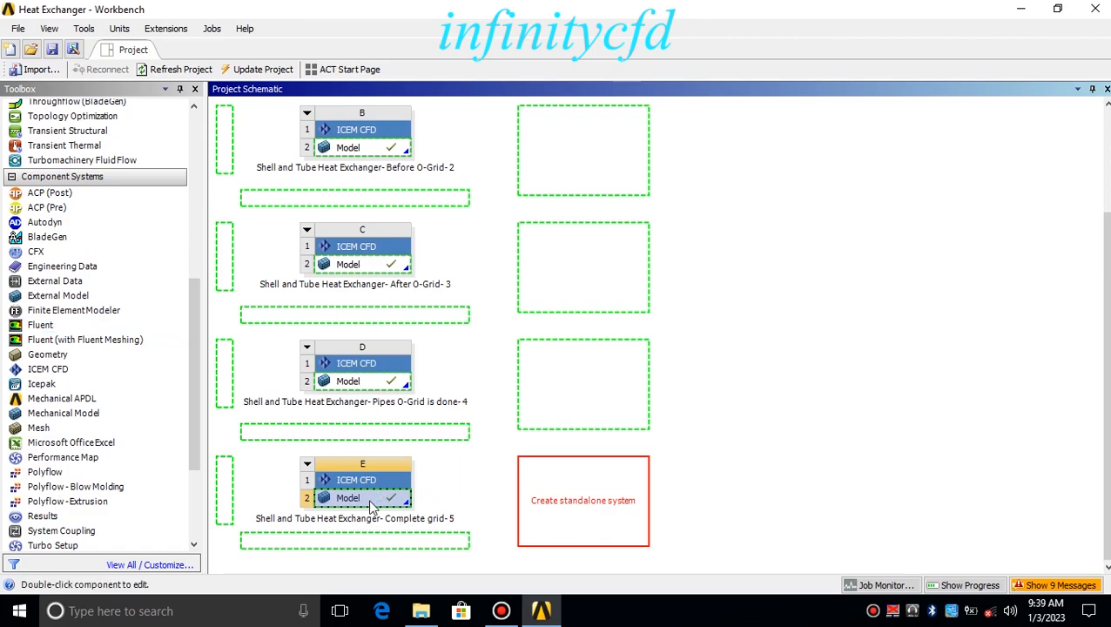
pyautogui.moveTo(366, 505); pyautogui.dragTo(554, 503)
# - Launch the linked Fluent setup in double precision with parallel processing on the local machine using 6 processes
pyautogui.doubleClick(553, 503)
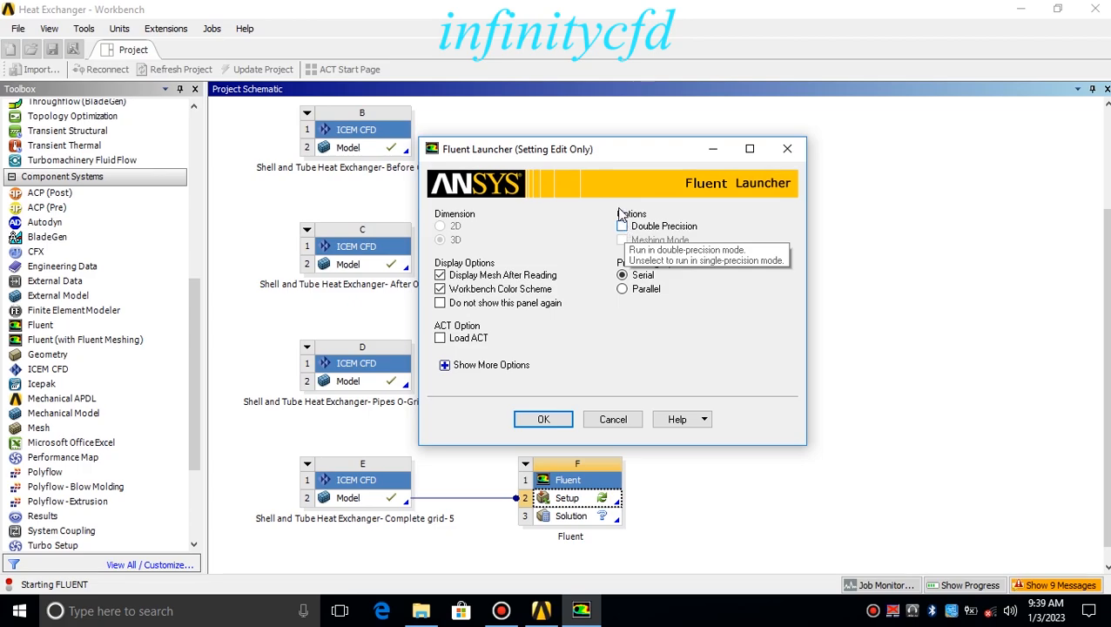
pyautogui.moveTo(609, 156); pyautogui.dragTo(584, 132)
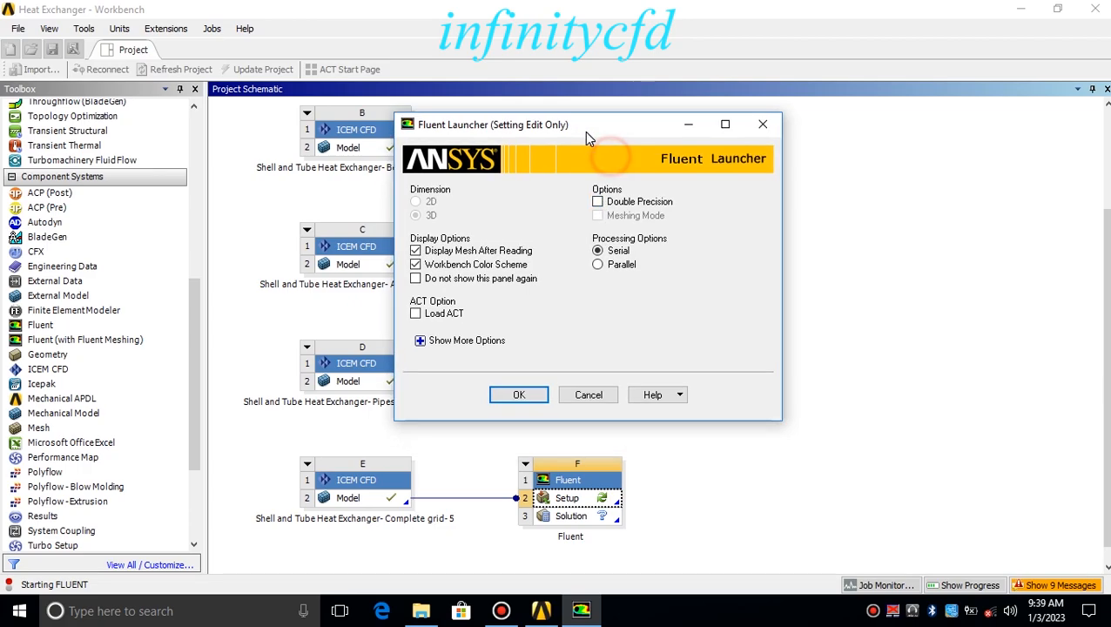
pyautogui.click(597, 202)
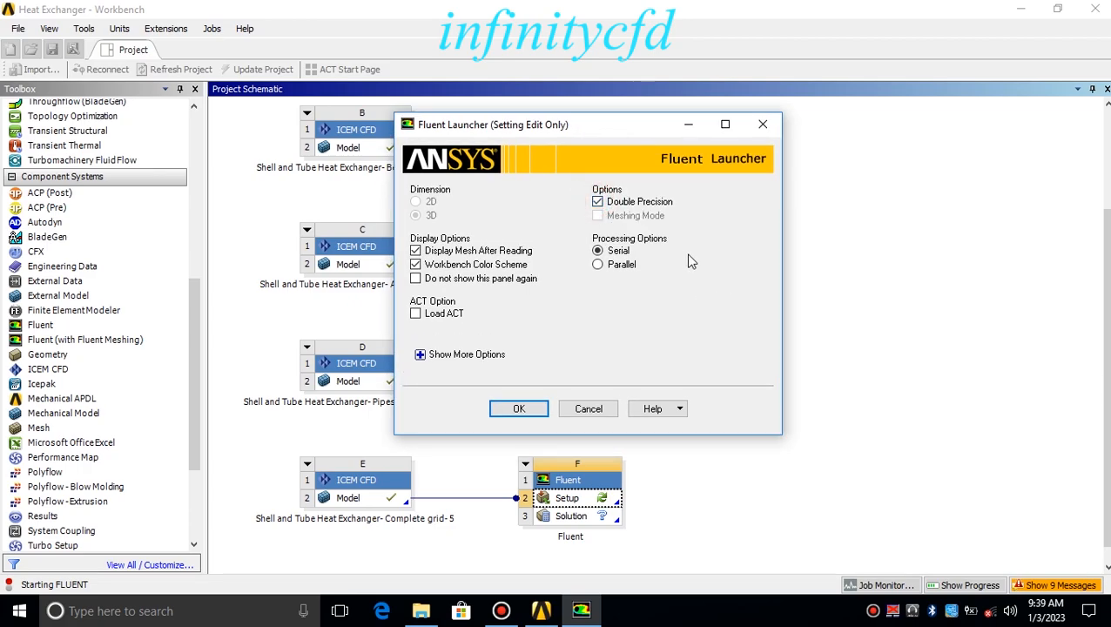
pyautogui.click(612, 264)
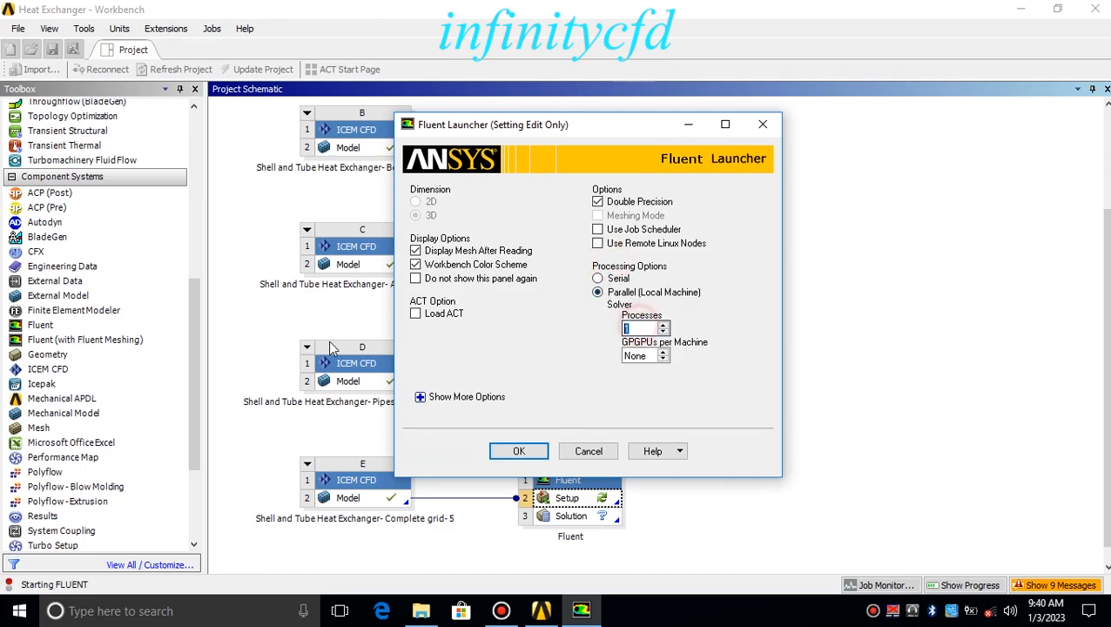
pyautogui.moveTo(552, 131); pyautogui.dragTo(597, 91)
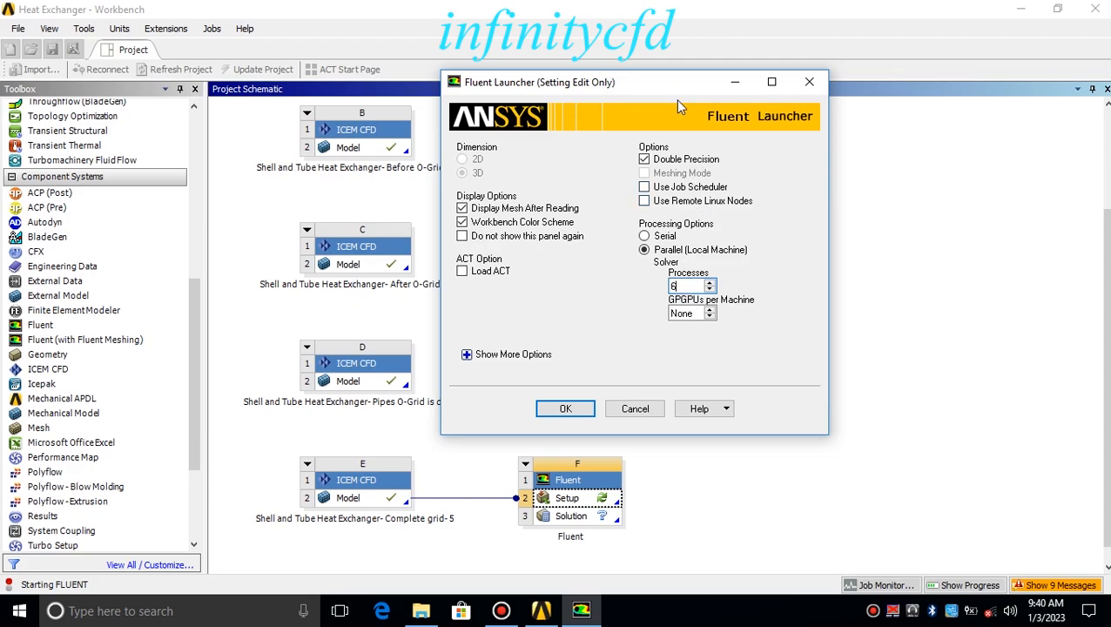
pyautogui.moveTo(673, 86); pyautogui.dragTo(462, 75)
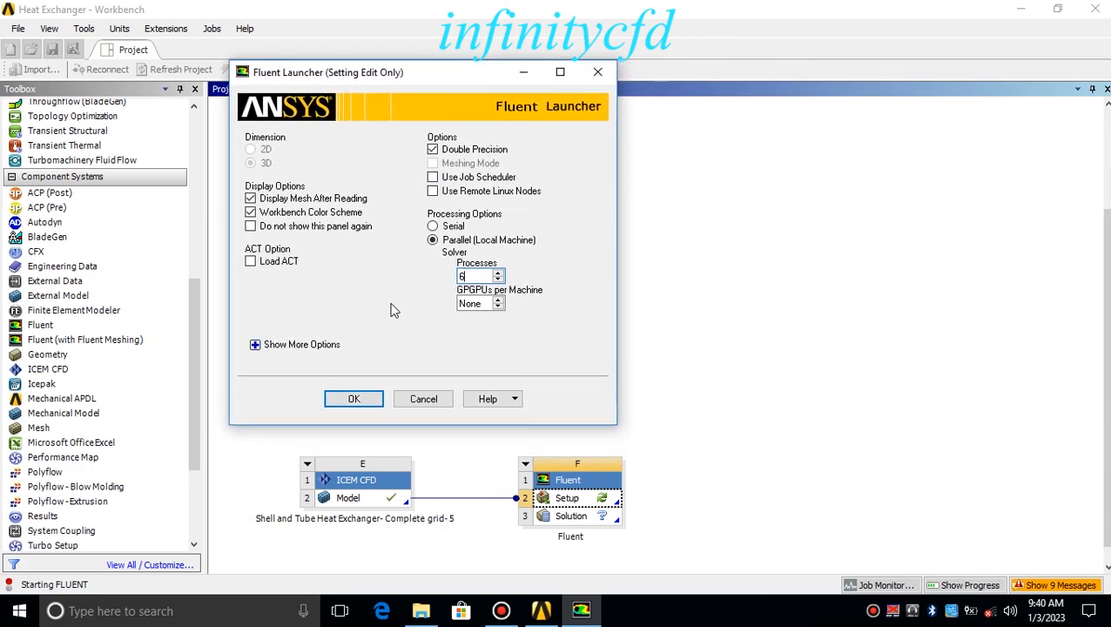
pyautogui.click(353, 398)
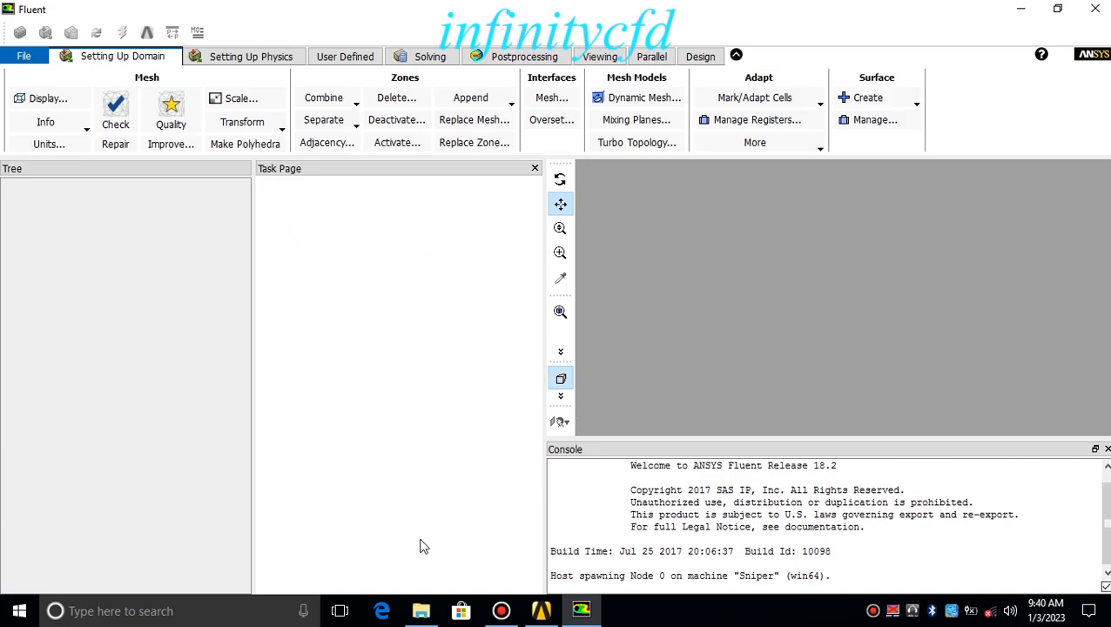
# - In File Explorer, open Procedure.mmap from the Mind Manager folder of Heat Exchanger part 2 in MindManager
pyautogui.click(421, 610)
pyautogui.click(481, 387)
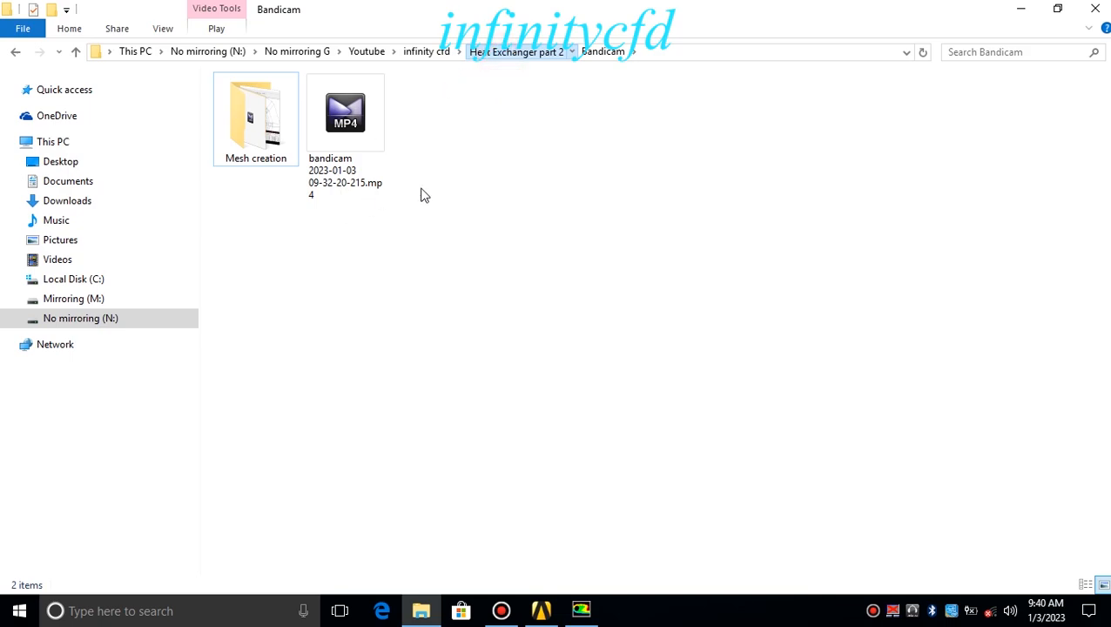
pyautogui.click(484, 54)
pyautogui.doubleClick(290, 136)
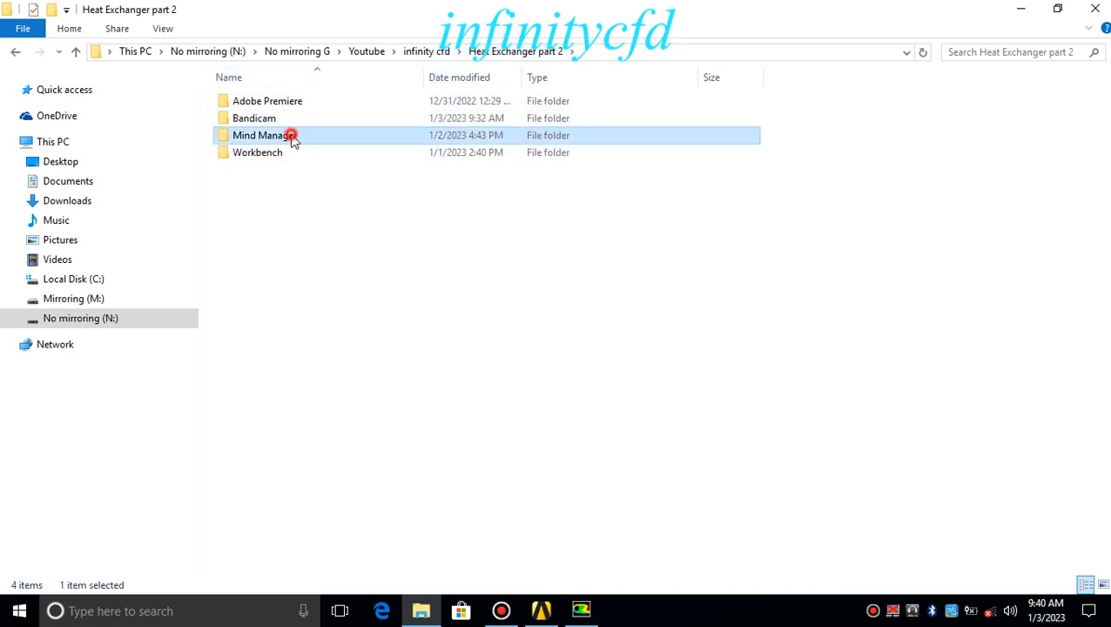
pyautogui.click(287, 105)
pyautogui.doubleClick(268, 105)
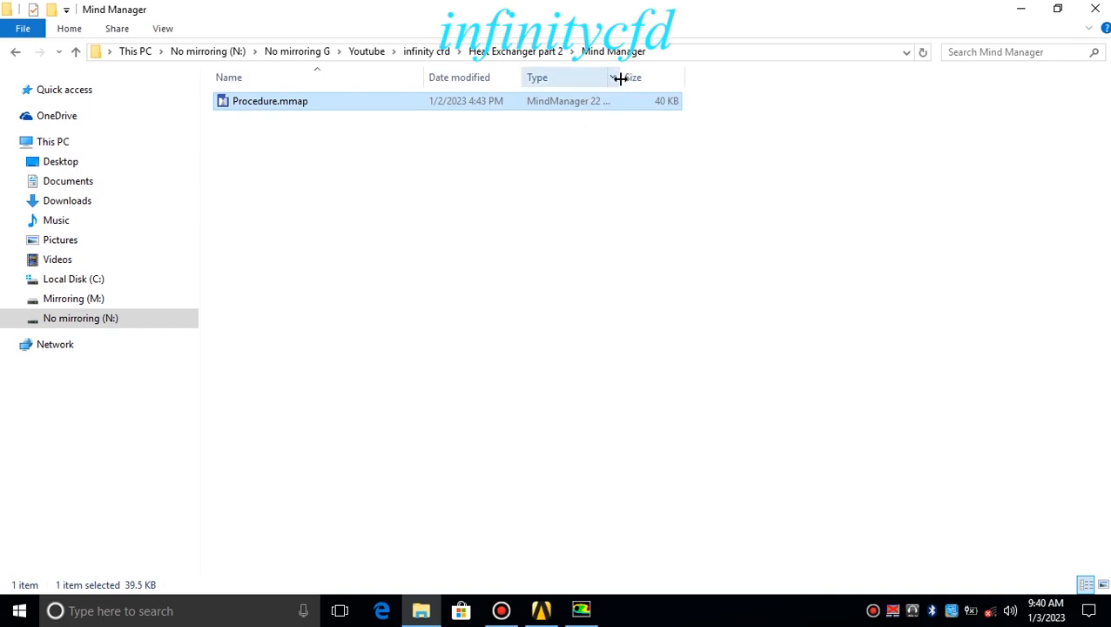
pyautogui.moveTo(620, 77); pyautogui.dragTo(751, 79)
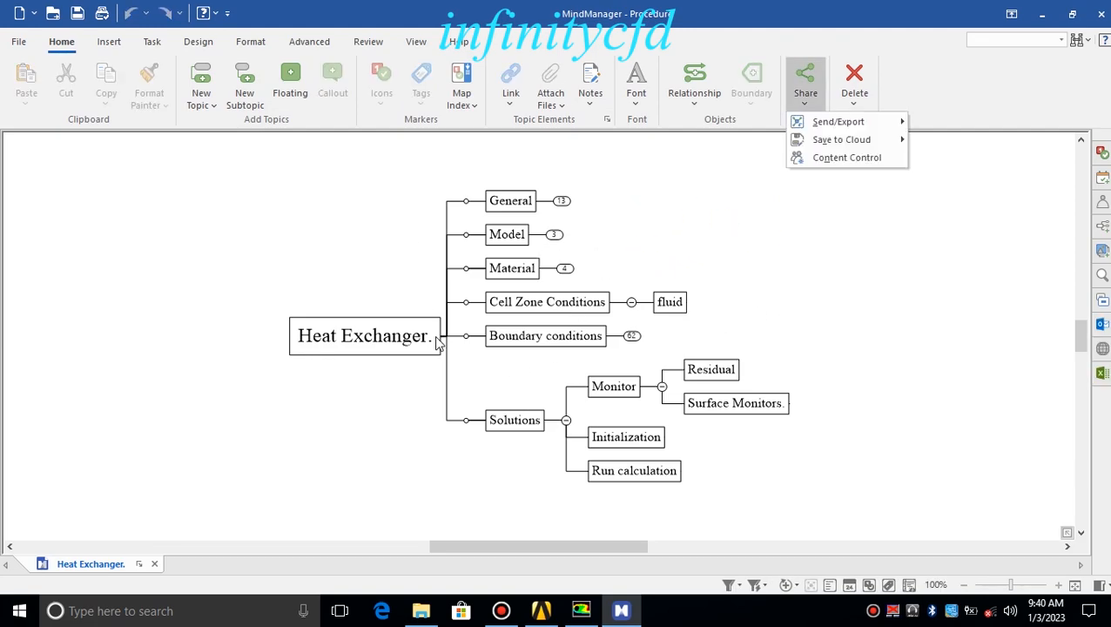
pyautogui.click(757, 238)
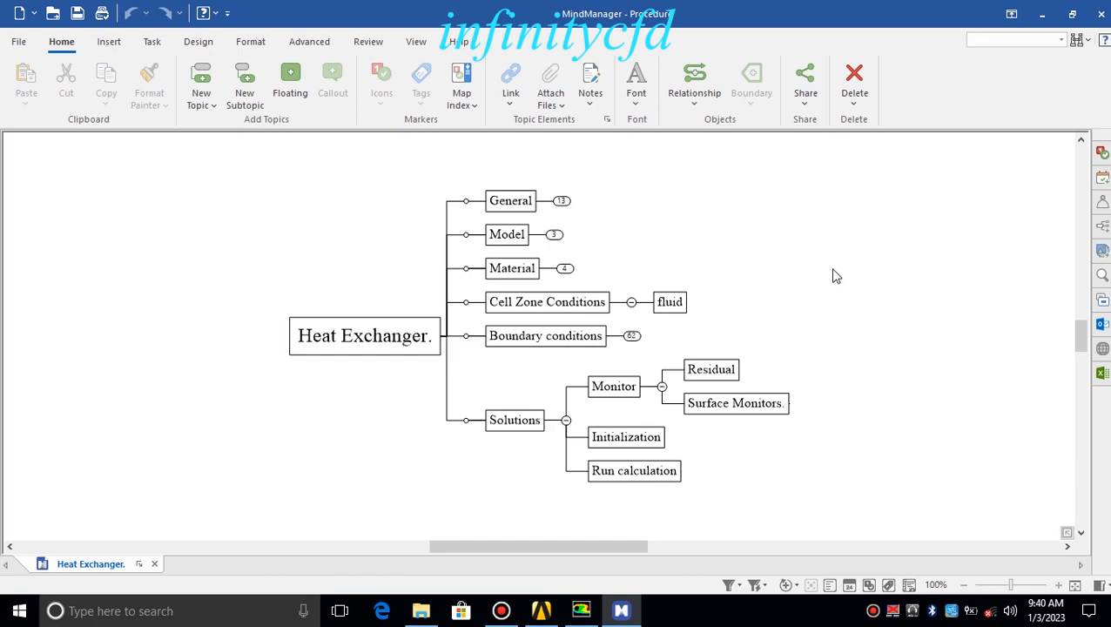
# - Expand the General branch of the Heat Exchanger mind map and review its scale, solver, time and gravity settings
pyautogui.moveTo(830, 320); pyautogui.dragTo(836, 416)
pyautogui.moveTo(831, 371); pyautogui.dragTo(833, 261, button='middle')
pyautogui.moveTo(744, 350); pyautogui.dragTo(766, 224)
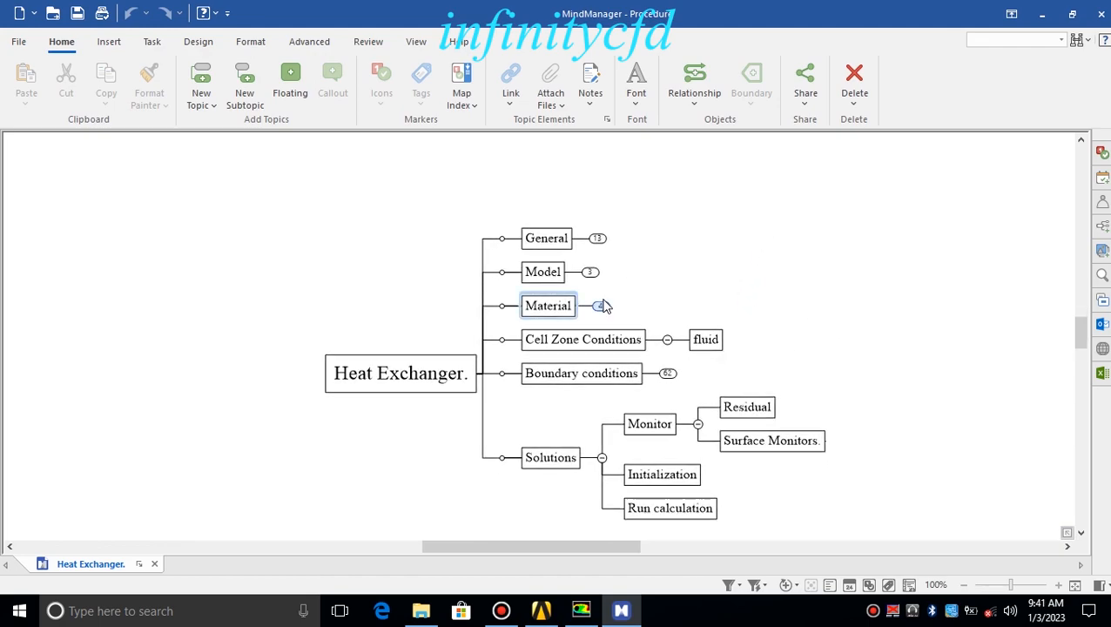
pyautogui.click(597, 238)
pyautogui.moveTo(868, 248); pyautogui.dragTo(765, 422)
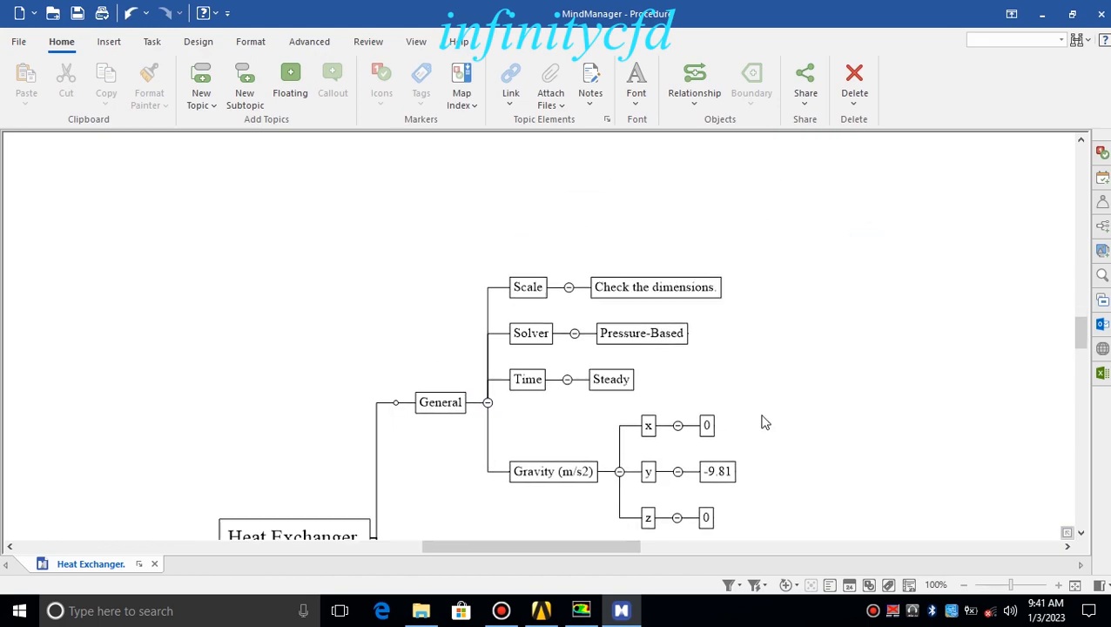
pyautogui.moveTo(836, 352); pyautogui.dragTo(778, 293)
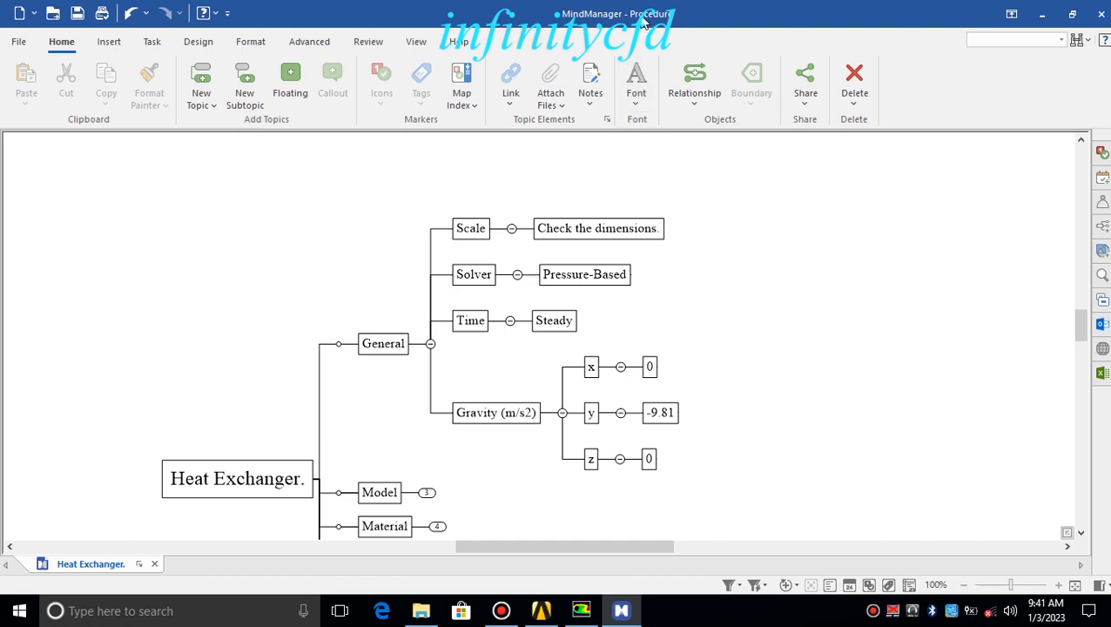
# - Switch to Fluent, set the mesh's view length unit to cm, and check the domain extents, especially Zmin and Zmax
pyautogui.click(580, 610)
pyautogui.click(309, 229)
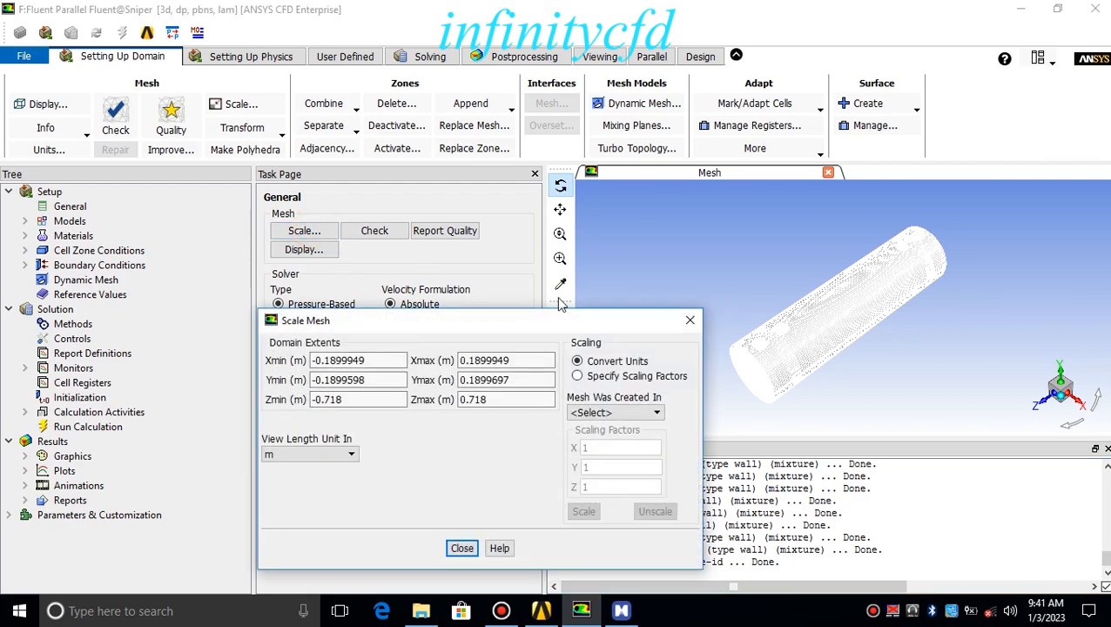
pyautogui.moveTo(548, 319); pyautogui.dragTo(619, 167)
pyautogui.click(381, 302)
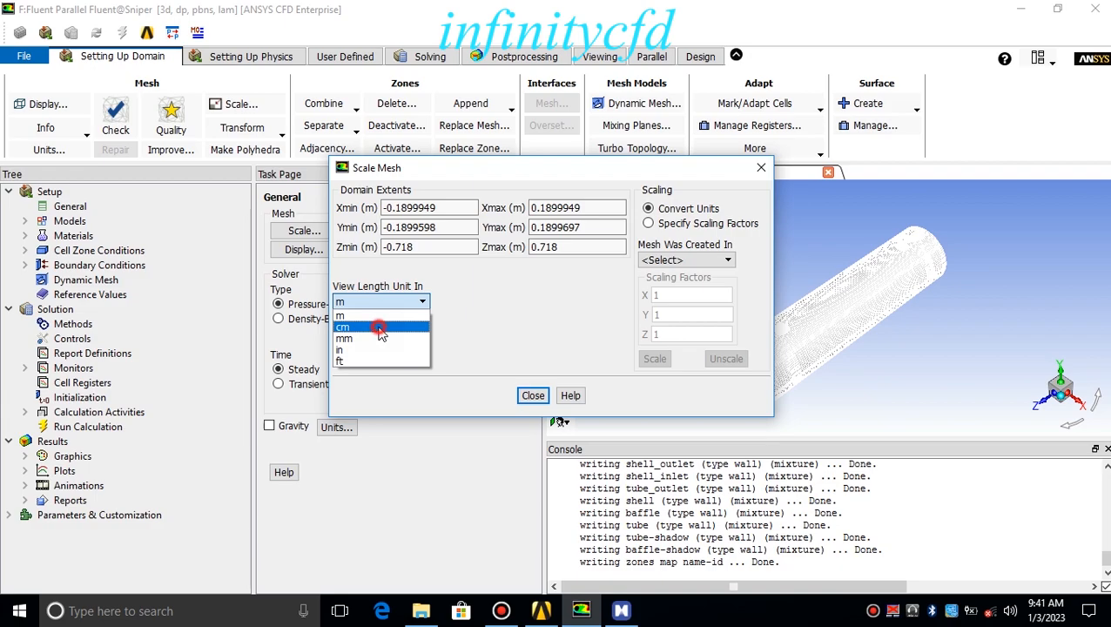
pyautogui.click(381, 329)
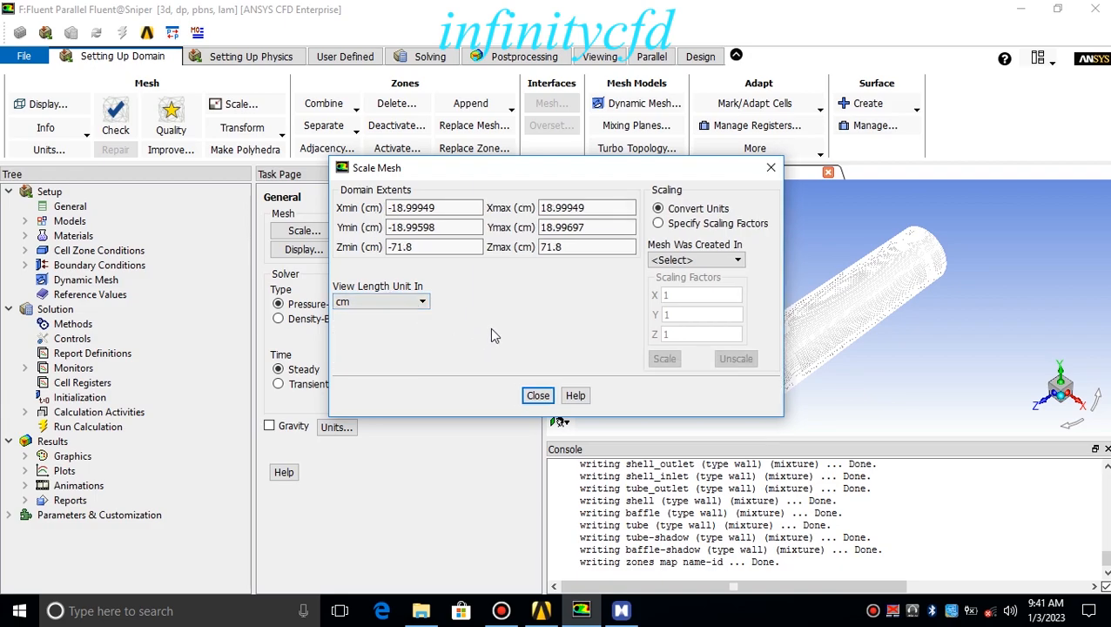
pyautogui.doubleClick(422, 248)
pyautogui.doubleClick(556, 248)
pyautogui.moveTo(686, 174); pyautogui.dragTo(650, 165)
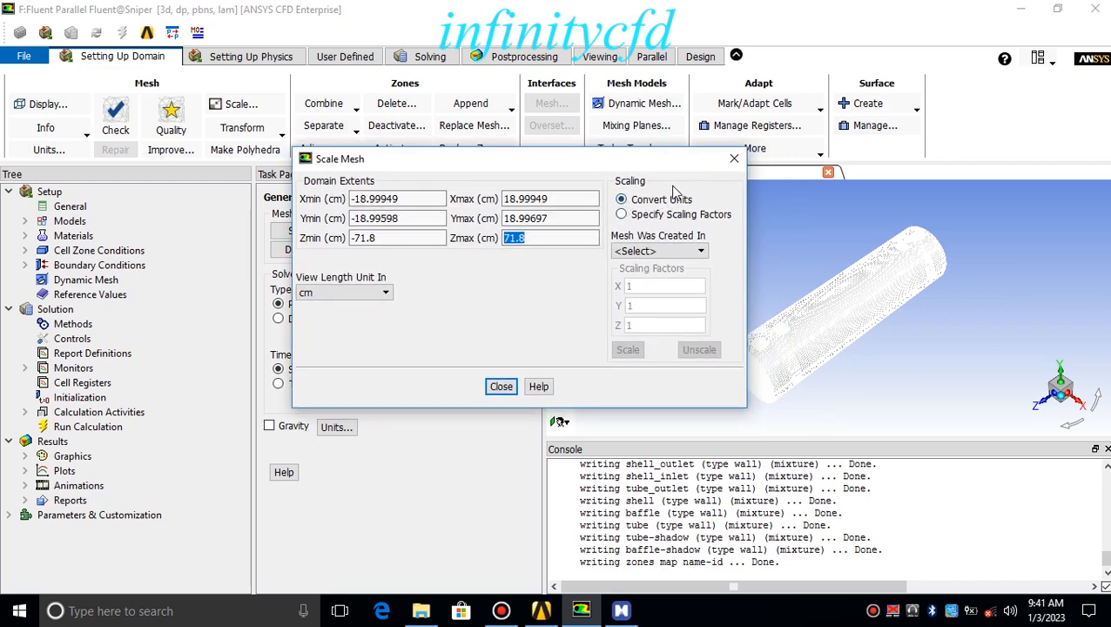
pyautogui.click(501, 387)
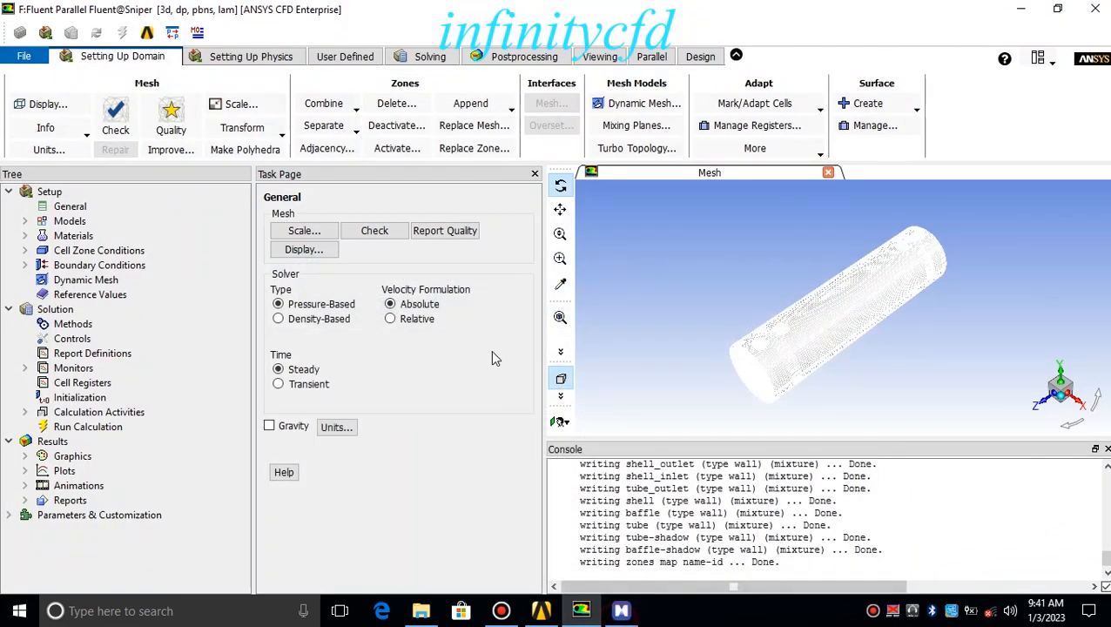
# - Run the mesh check and examine the minimum cell volume reported in the console
pyautogui.click(369, 239)
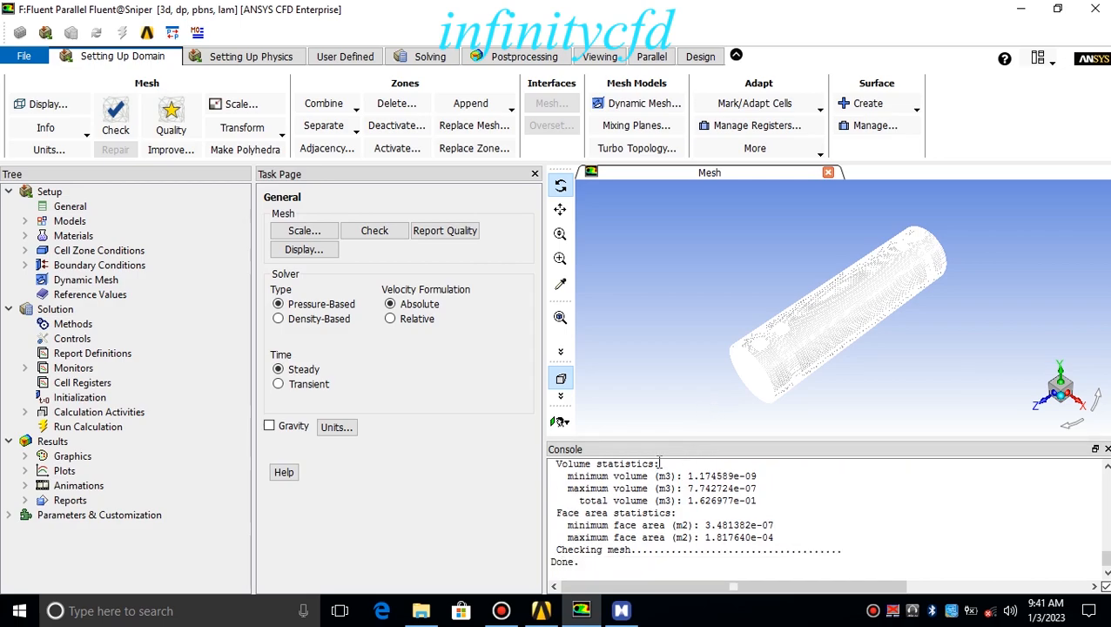
pyautogui.moveTo(568, 477); pyautogui.dragTo(754, 475)
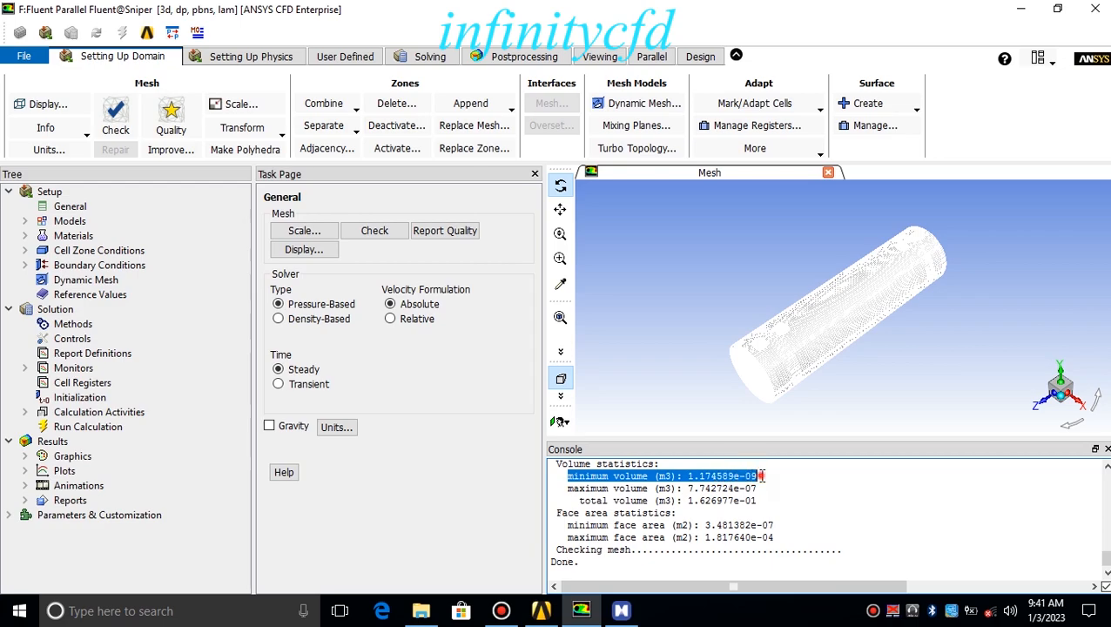
pyautogui.click(762, 475)
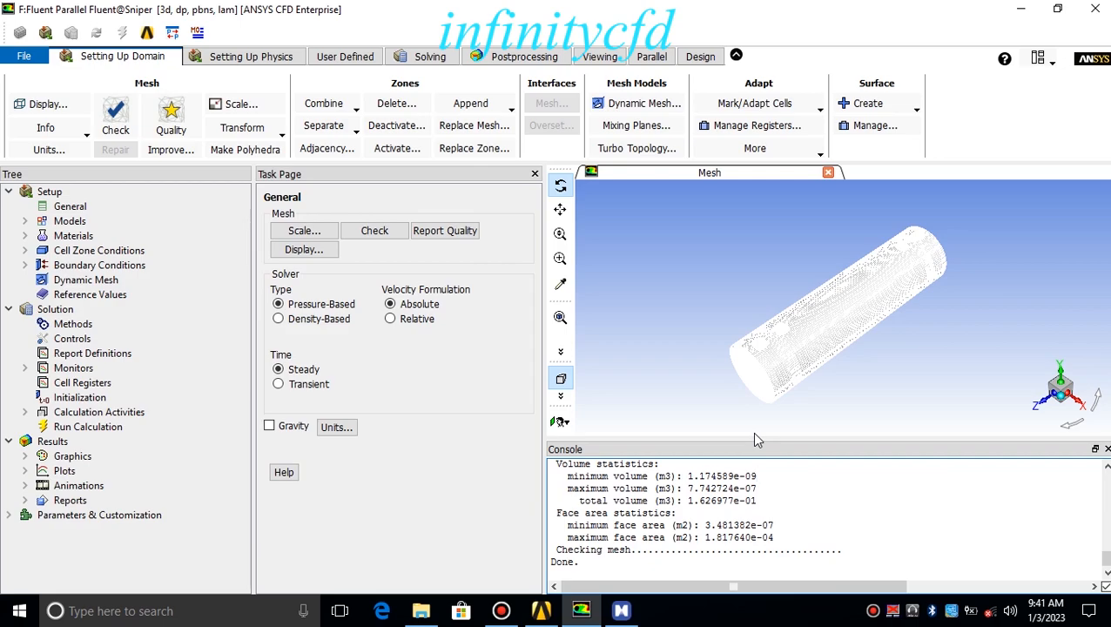
pyautogui.doubleClick(704, 477)
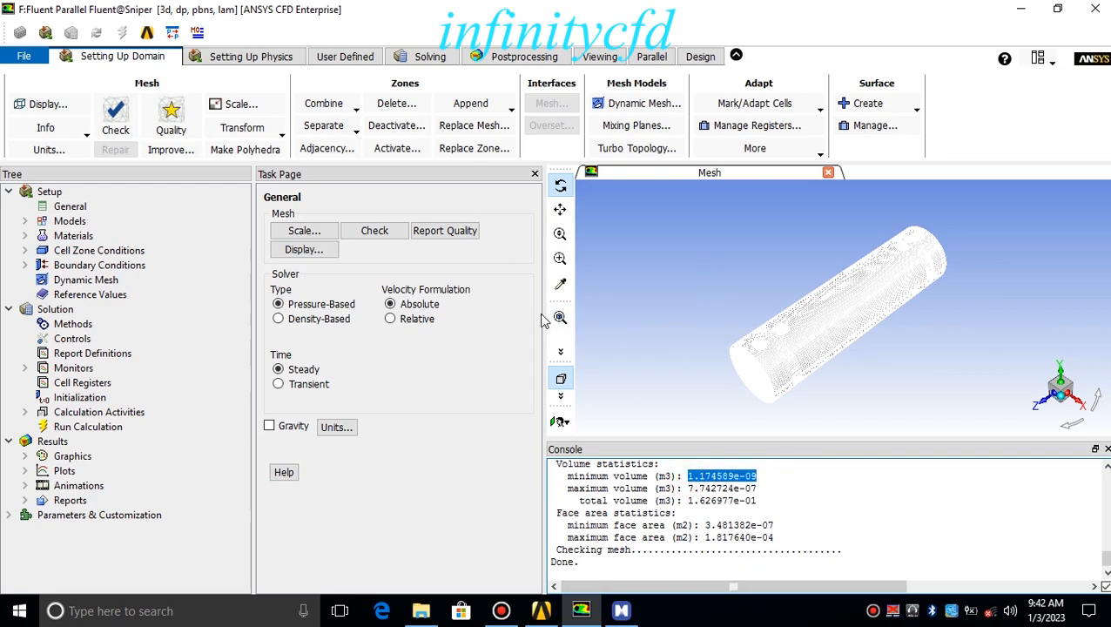
pyautogui.moveTo(540, 315); pyautogui.dragTo(581, 313)
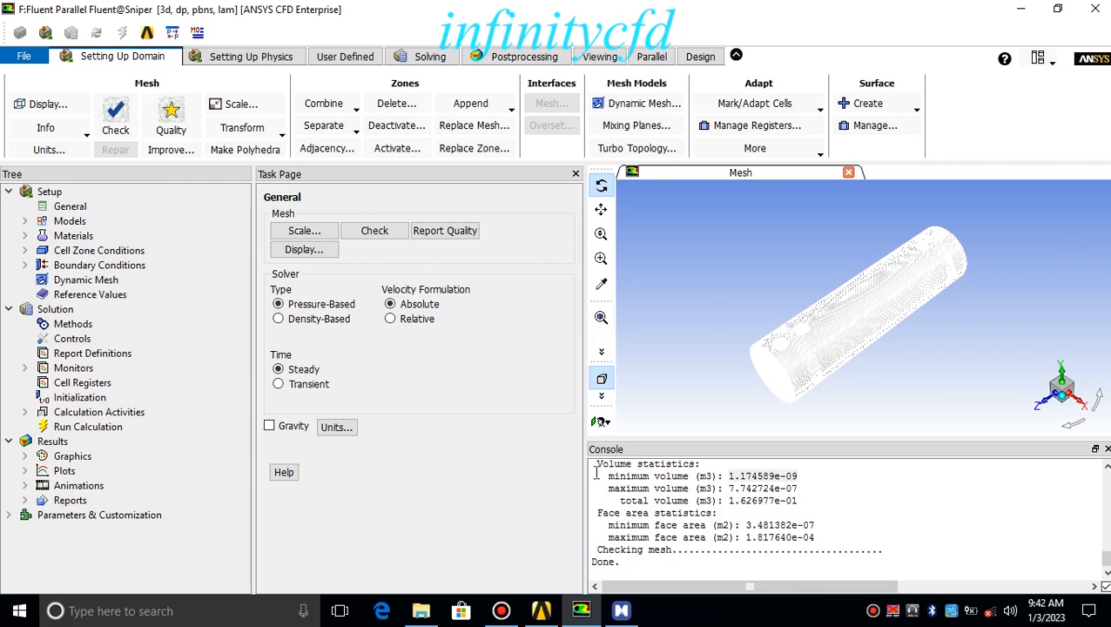
# - Consult the Solver and Time topics in the MindManager procedure and compare them with Fluent's general settings
pyautogui.click(621, 611)
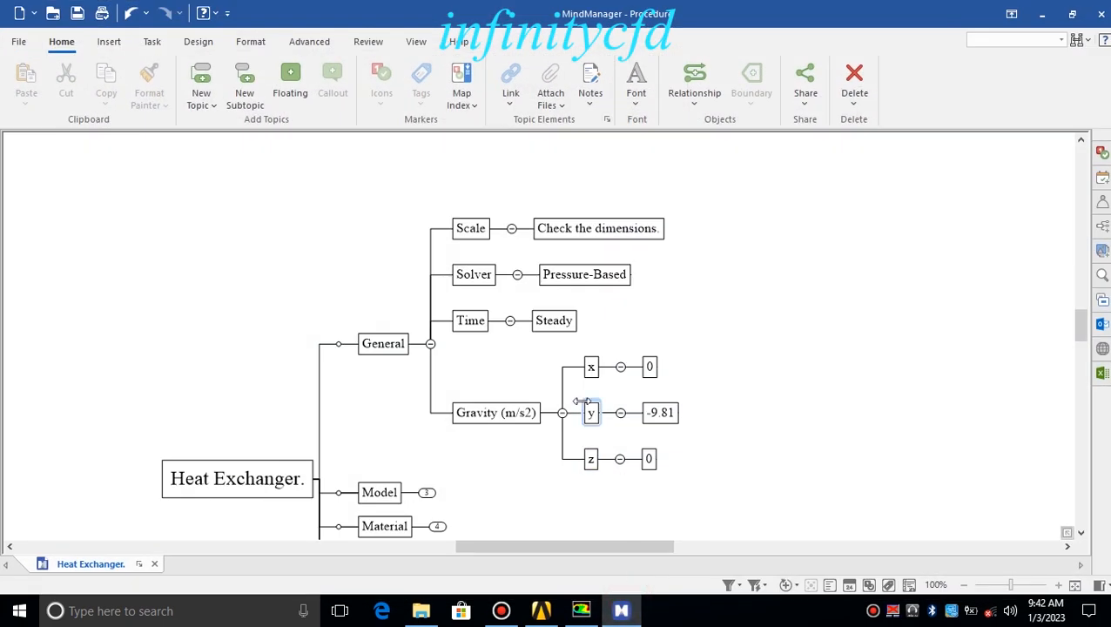
pyautogui.click(477, 285)
pyautogui.click(470, 321)
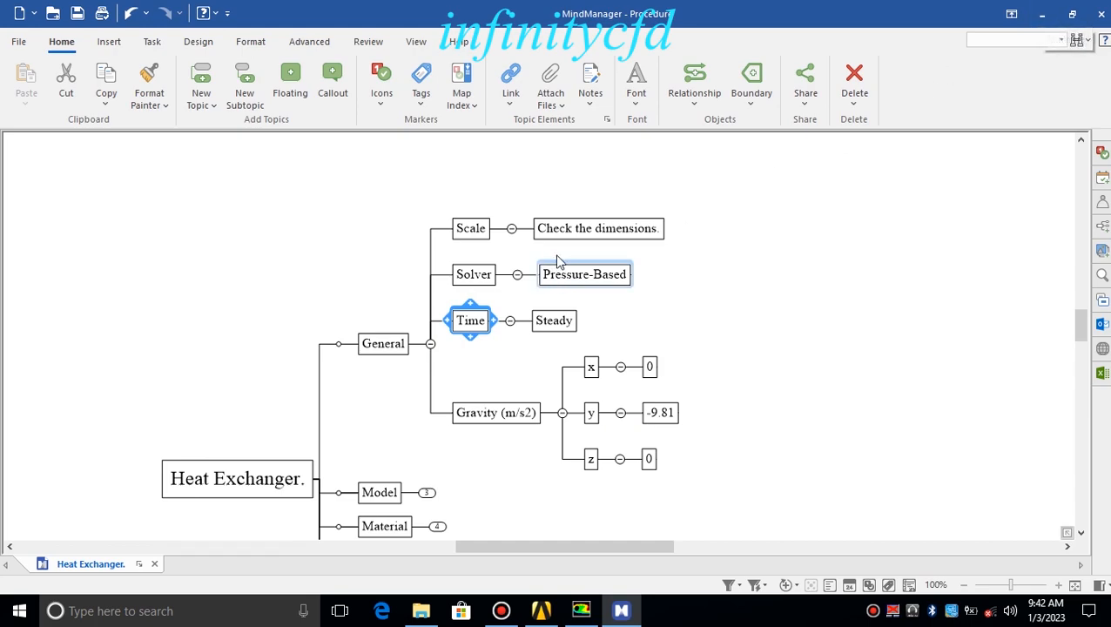
pyautogui.click(529, 368)
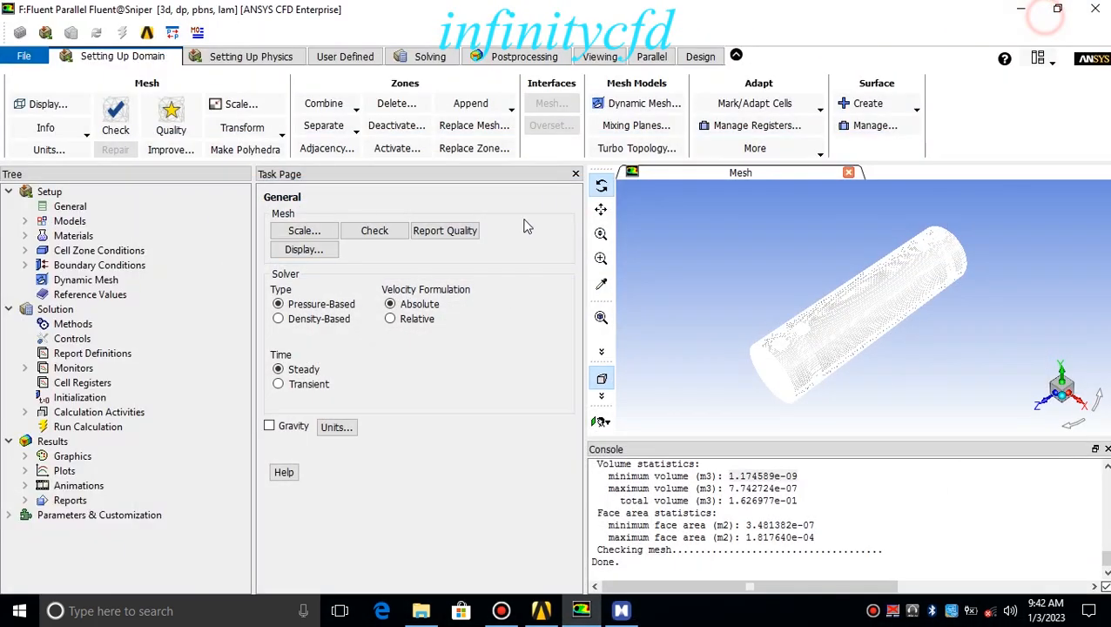
pyautogui.click(1043, 14)
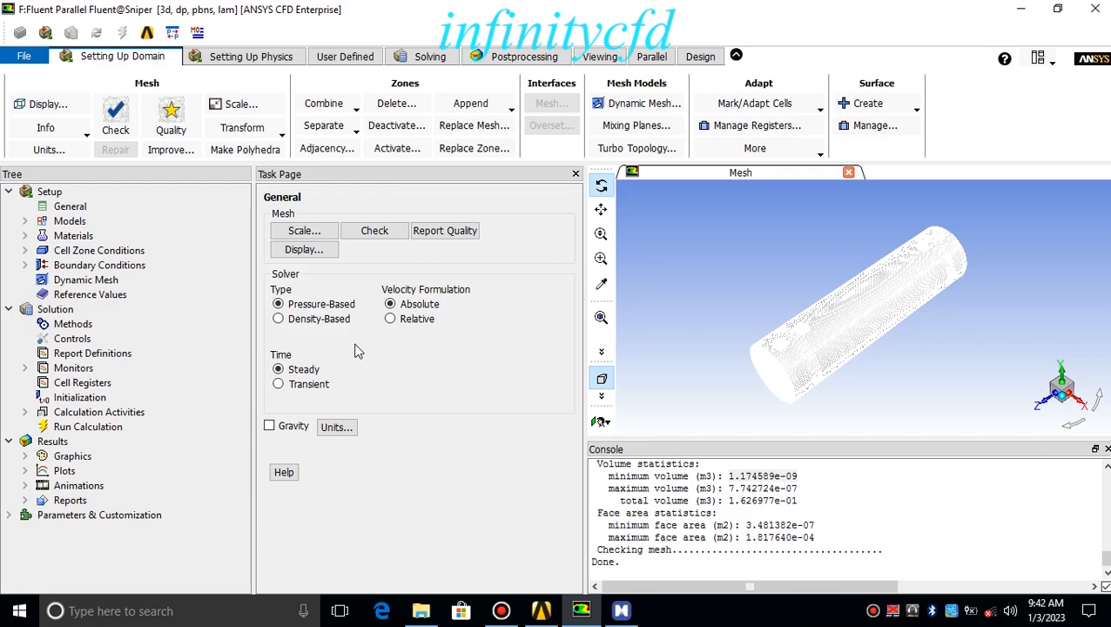
# - Enable gravity and set the Y gravitational acceleration to -9.81 m/s2, as listed in the mind map
pyautogui.click(269, 427)
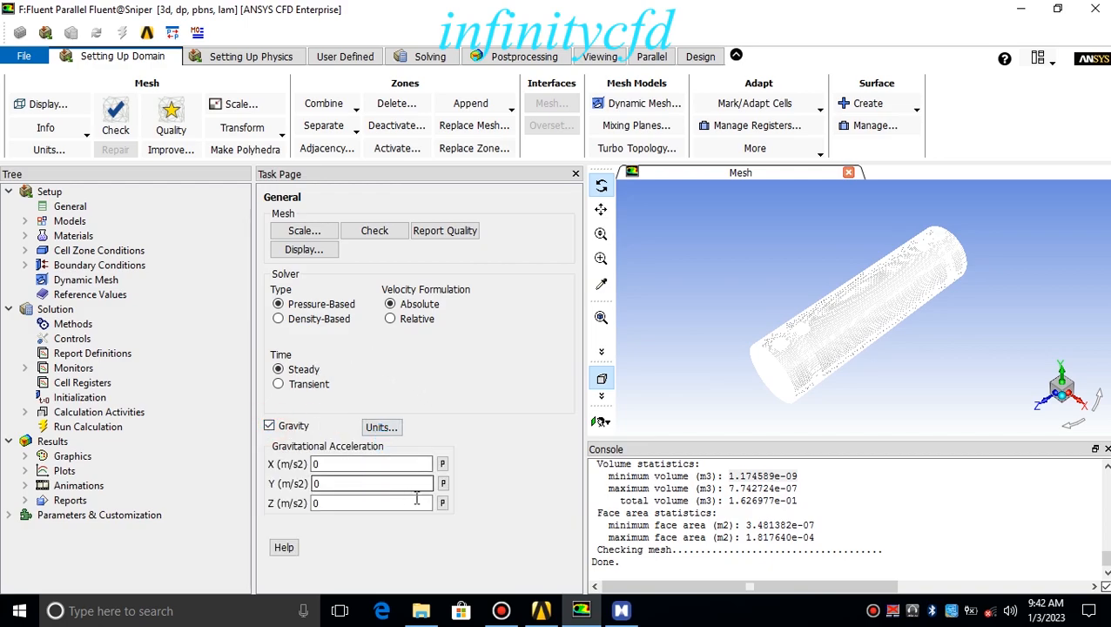
pyautogui.click(621, 610)
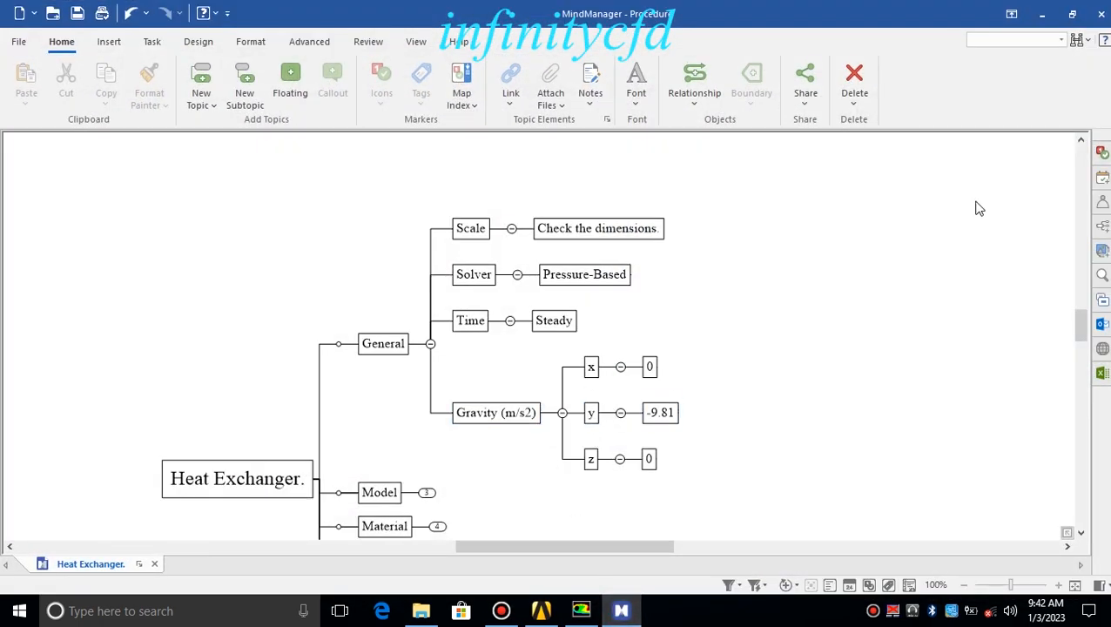
pyautogui.click(1042, 13)
pyautogui.doubleClick(354, 483)
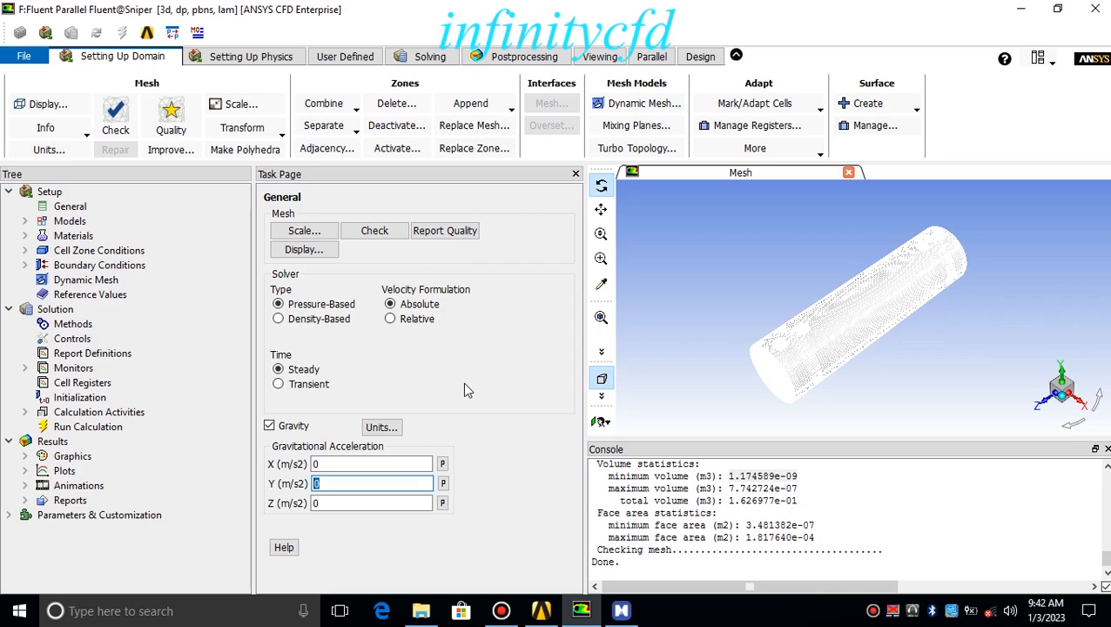
pyautogui.write('-9')
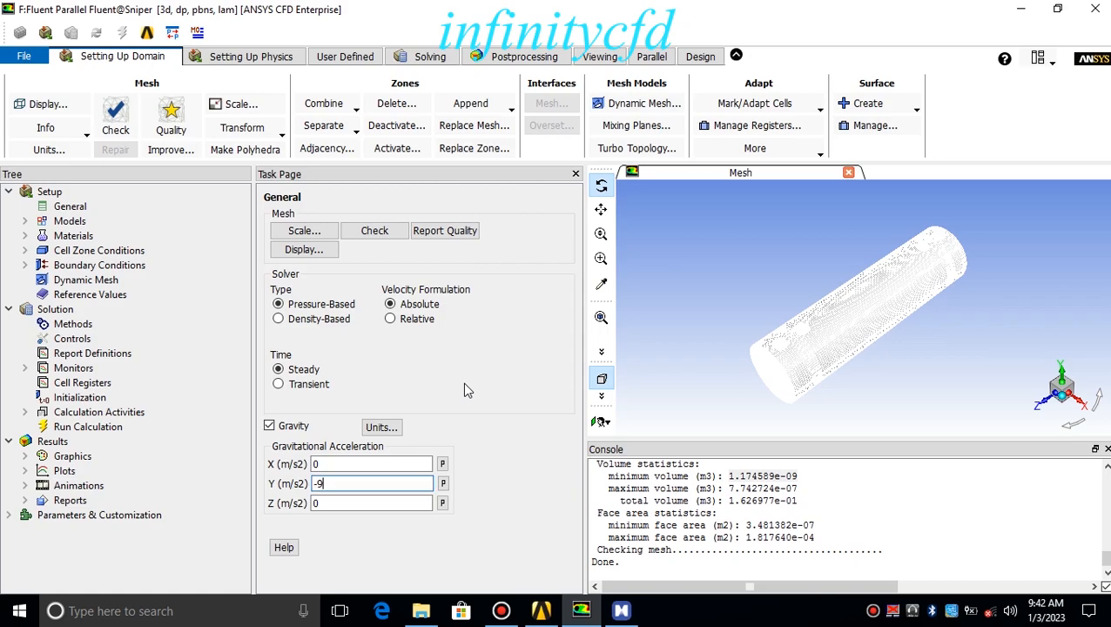
pyautogui.write('.81')
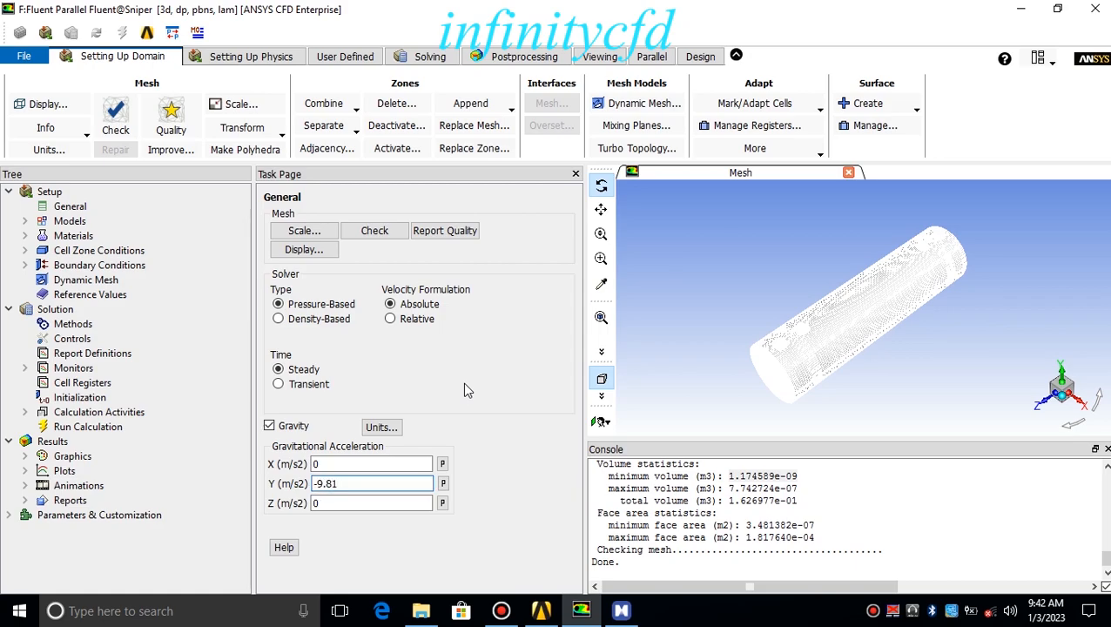
# - Switch to MindManager, expand the Model branch of the procedure, and review its Energy and Viscous topics
pyautogui.click(621, 610)
pyautogui.click(514, 475)
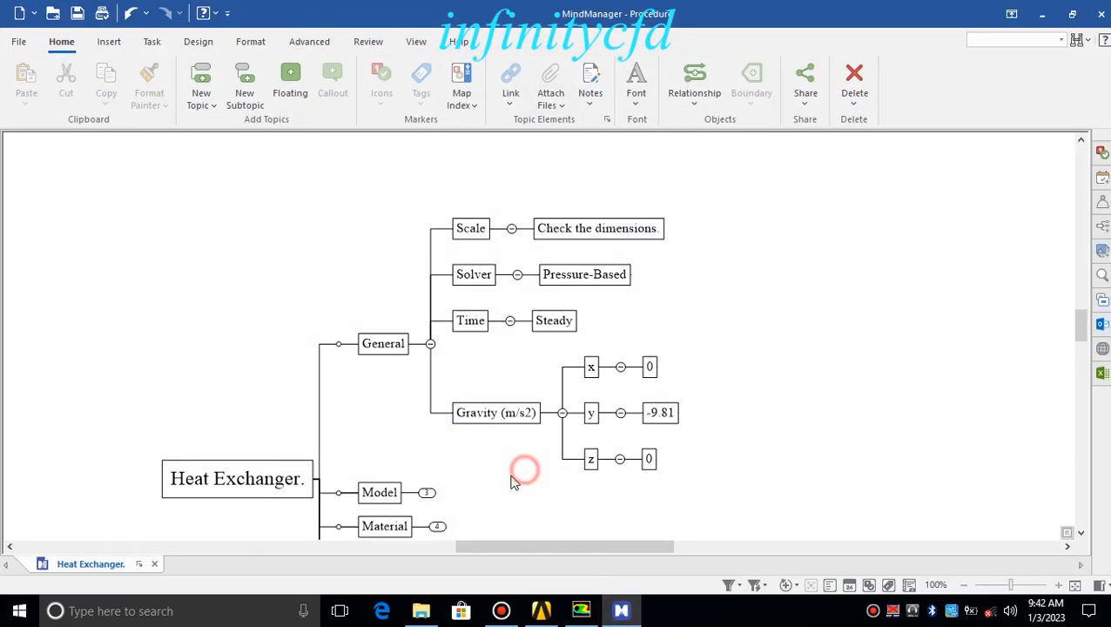
pyautogui.moveTo(553, 418); pyautogui.dragTo(553, 296)
pyautogui.click(494, 316)
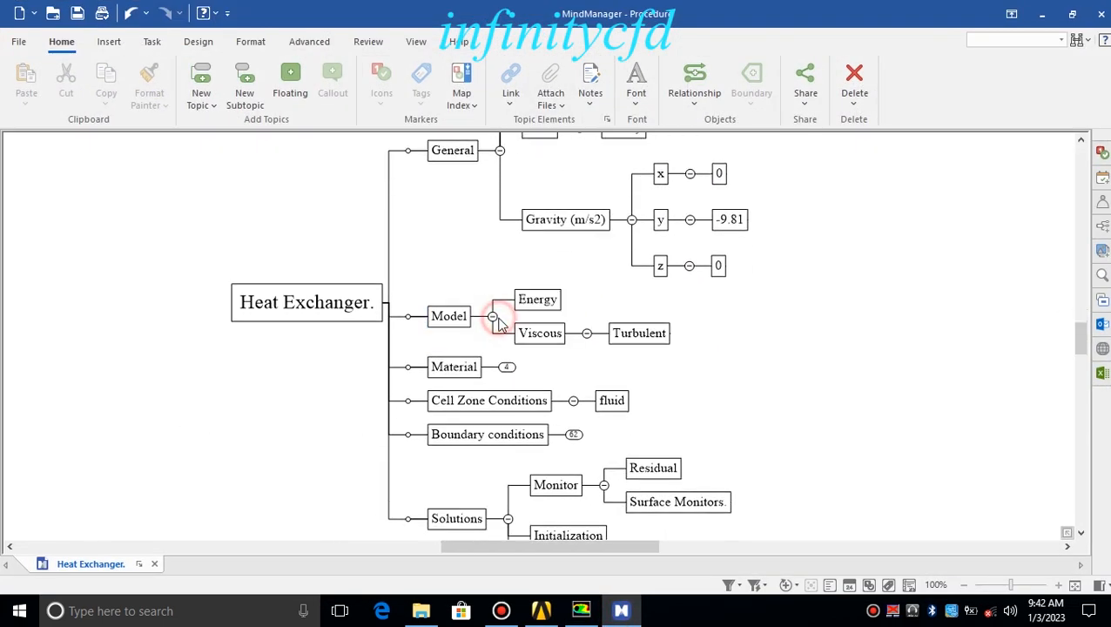
pyautogui.click(746, 370)
pyautogui.moveTo(784, 375); pyautogui.dragTo(697, 380)
pyautogui.click(462, 305)
pyautogui.click(462, 304)
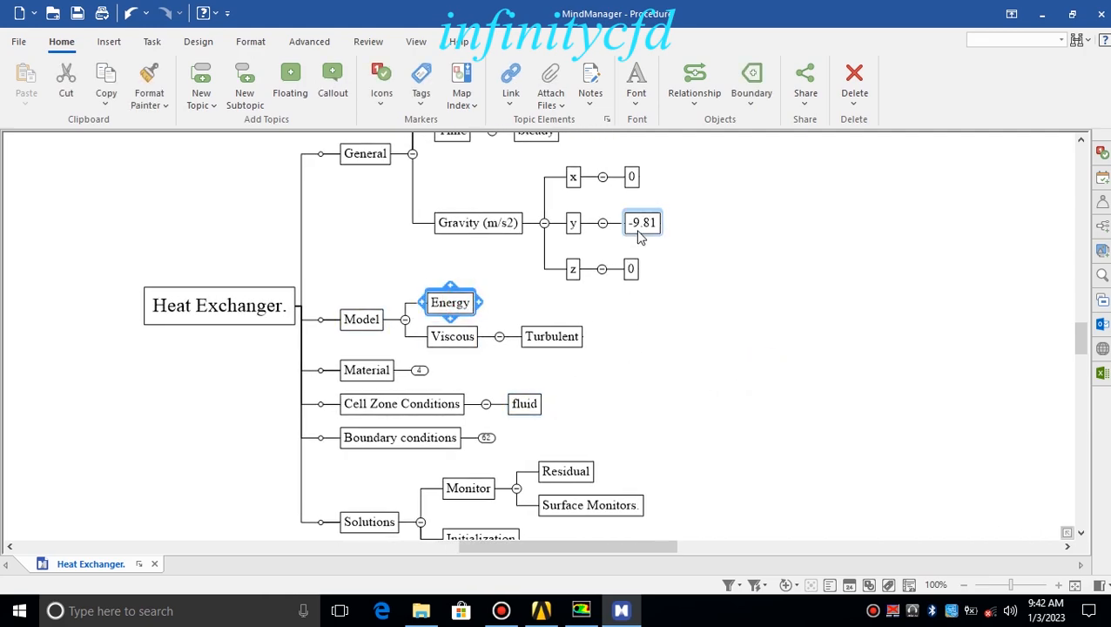
pyautogui.press('Down')
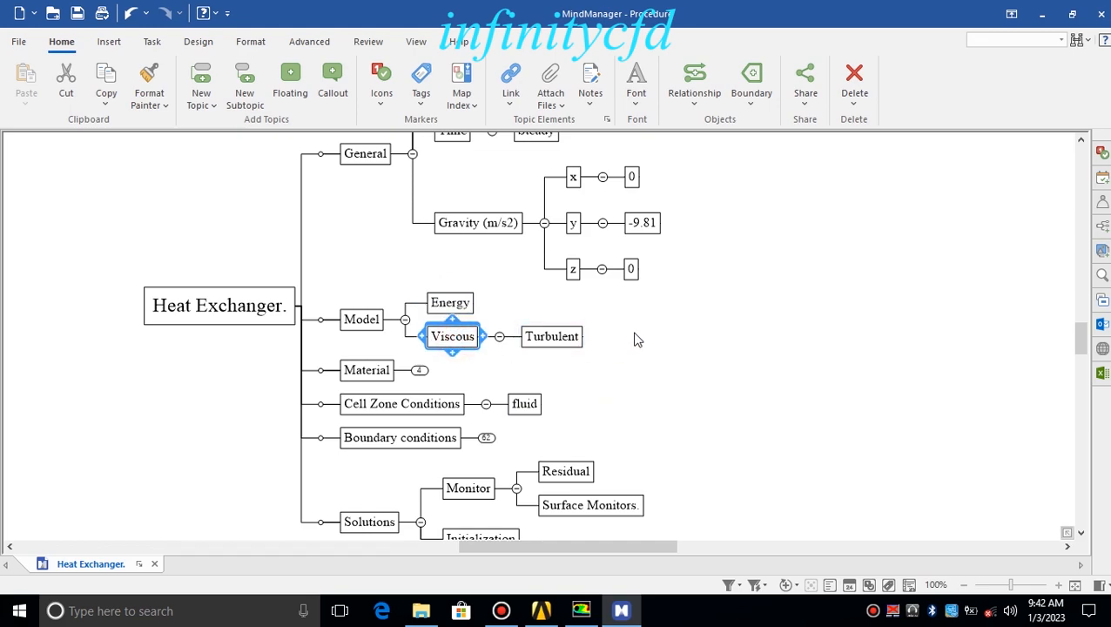
pyautogui.click(578, 337)
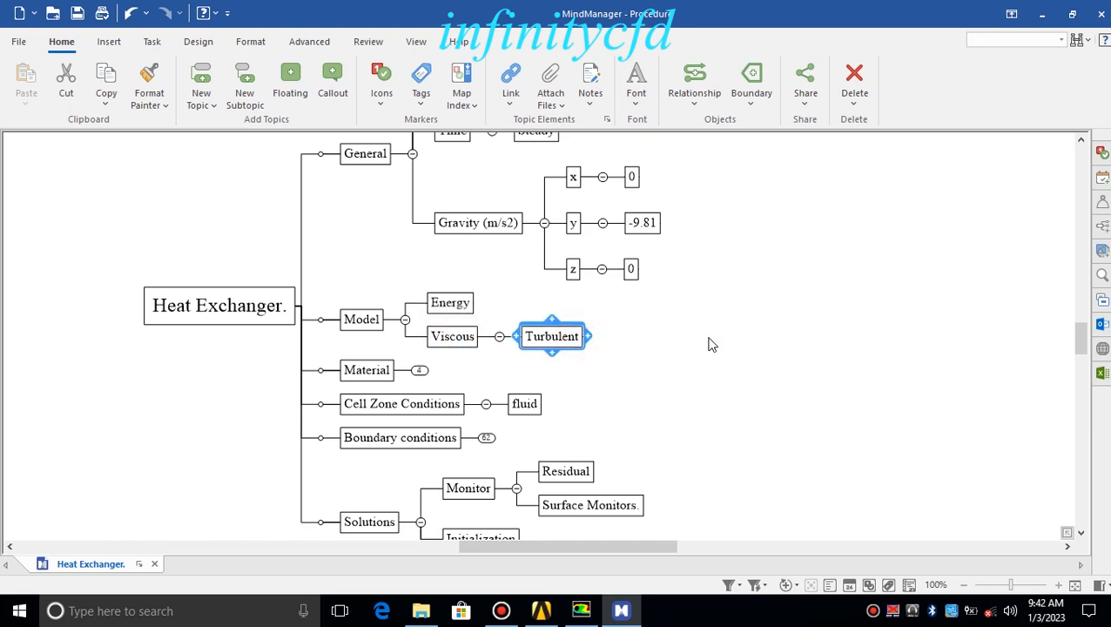
pyautogui.click(710, 342)
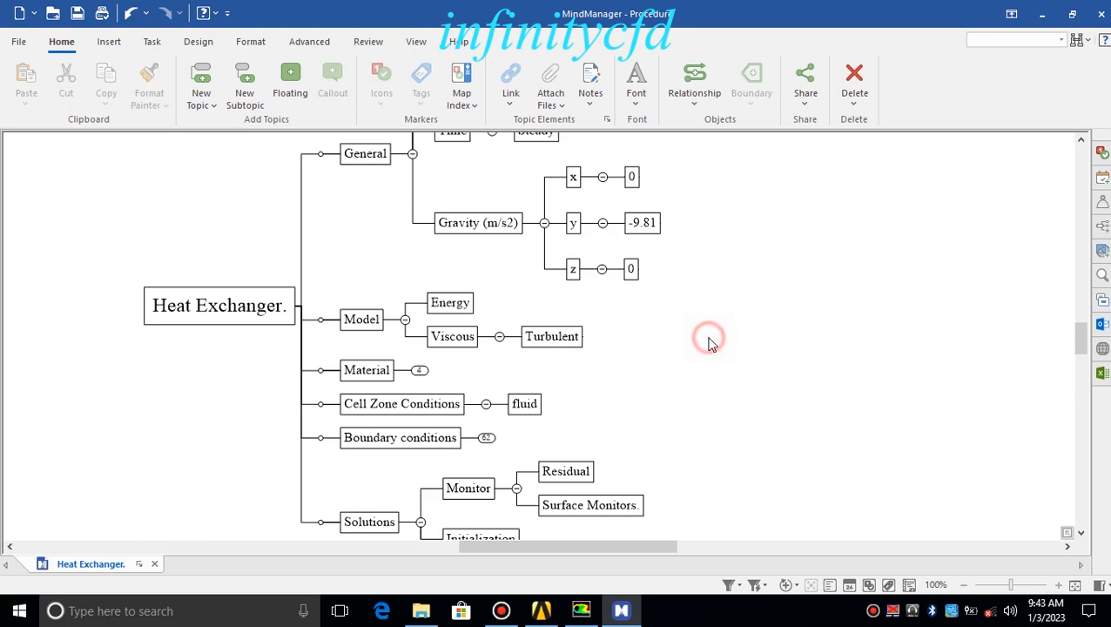
# - Examine the Turbulent entry under the Viscous topic in the procedure map
pyautogui.click(578, 342)
pyautogui.click(465, 340)
pyautogui.click(544, 337)
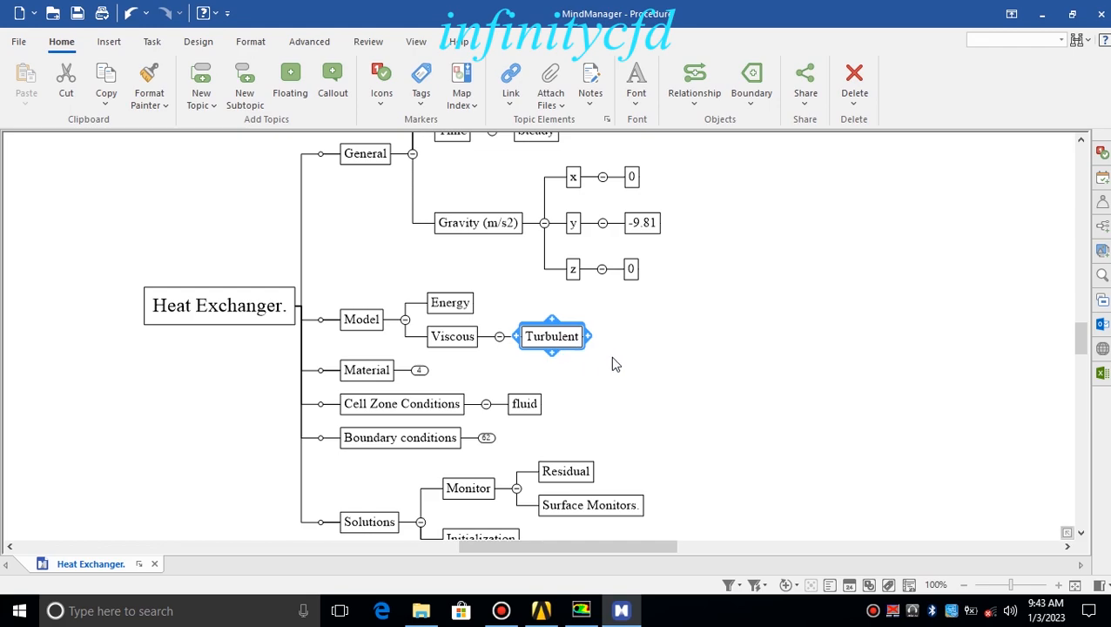
pyautogui.click(554, 341)
pyautogui.click(690, 414)
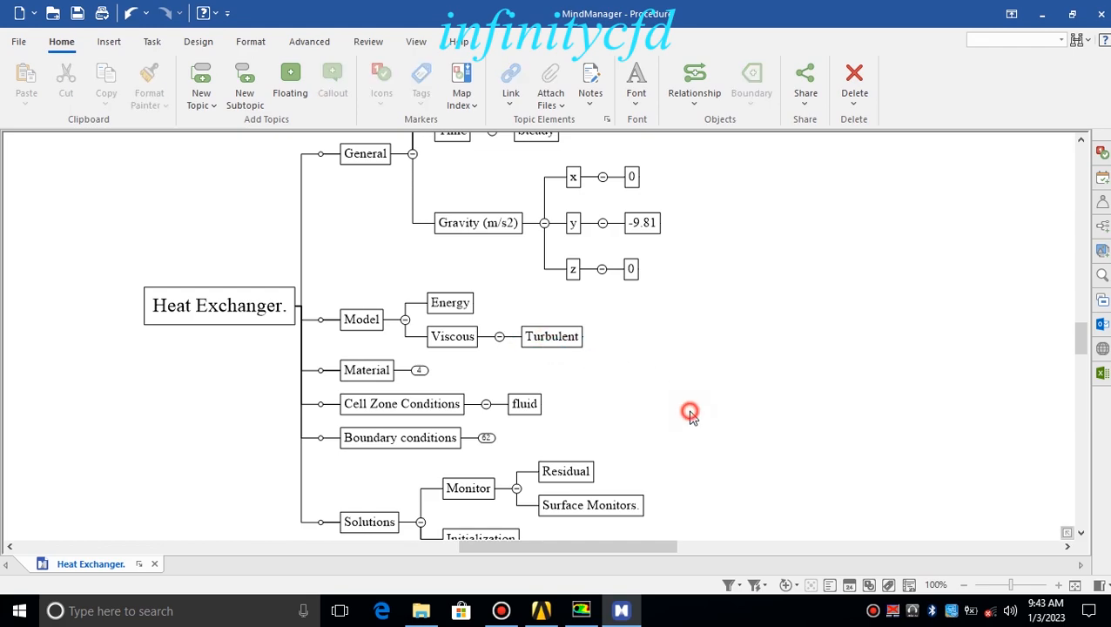
pyautogui.click(559, 344)
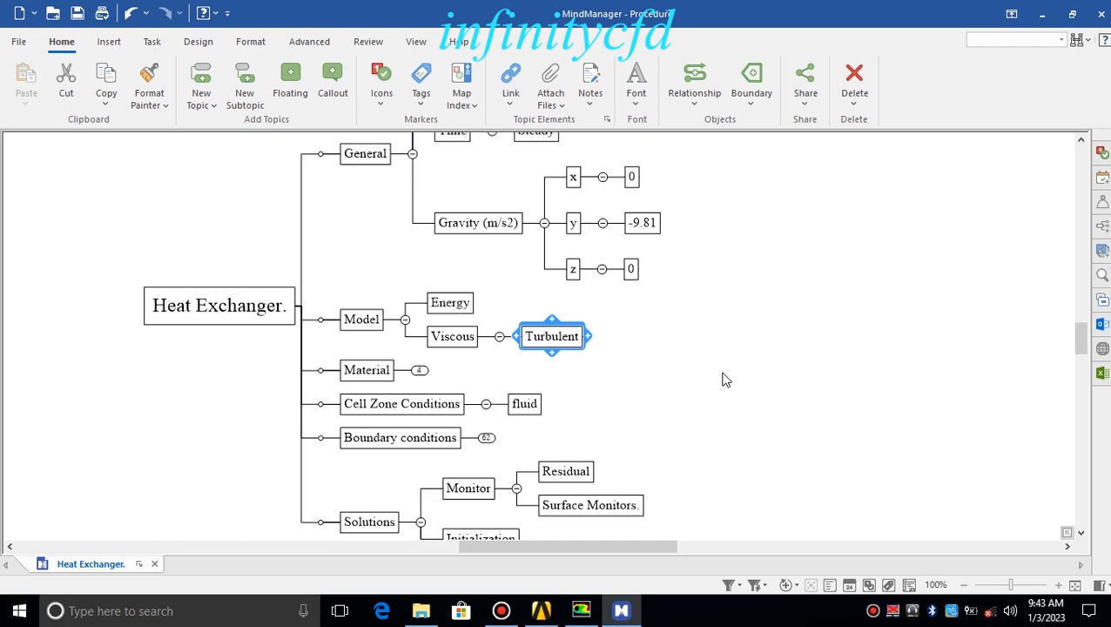
pyautogui.click(575, 342)
pyautogui.click(626, 386)
pyautogui.click(576, 342)
pyautogui.click(553, 339)
pyautogui.click(959, 290)
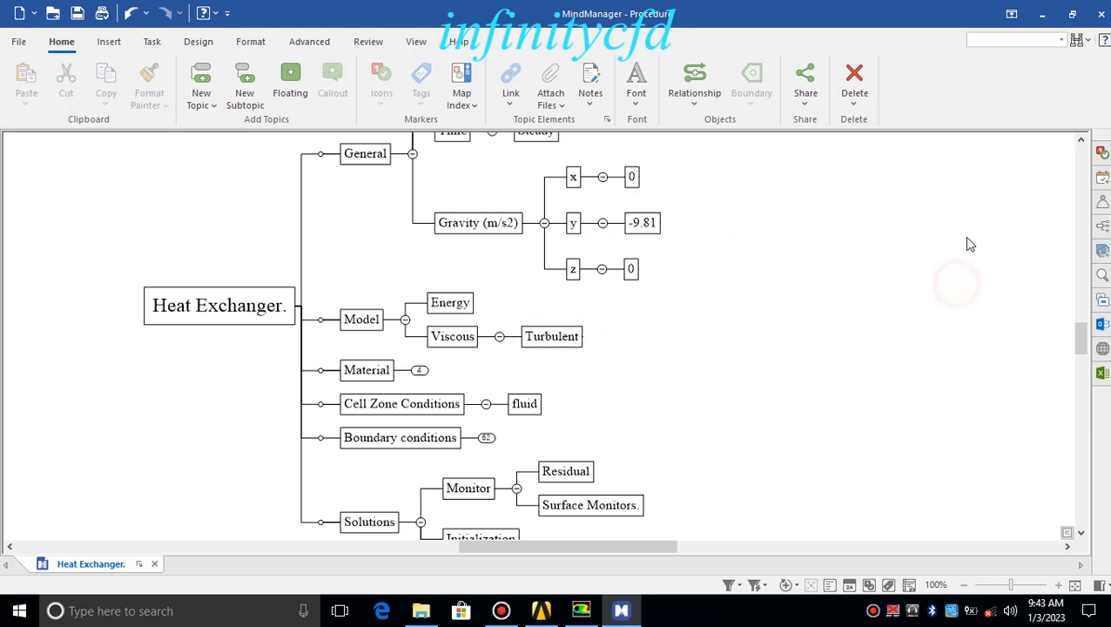
pyautogui.click(585, 338)
# - Switch back to Fluent and bring up the list of physical models
pyautogui.click(1042, 15)
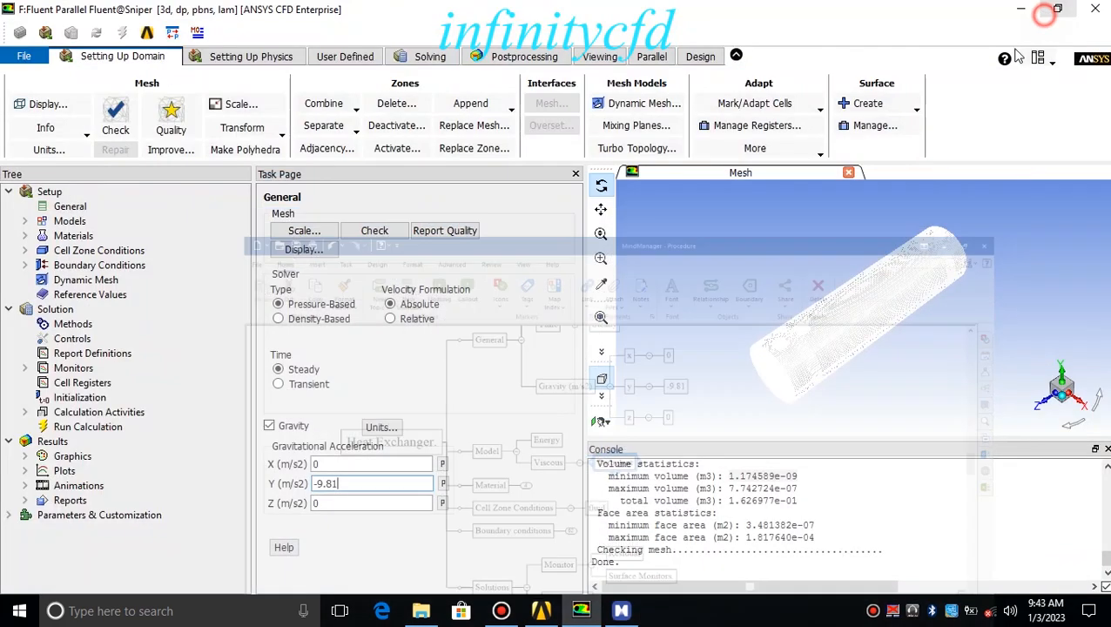
pyautogui.doubleClick(87, 223)
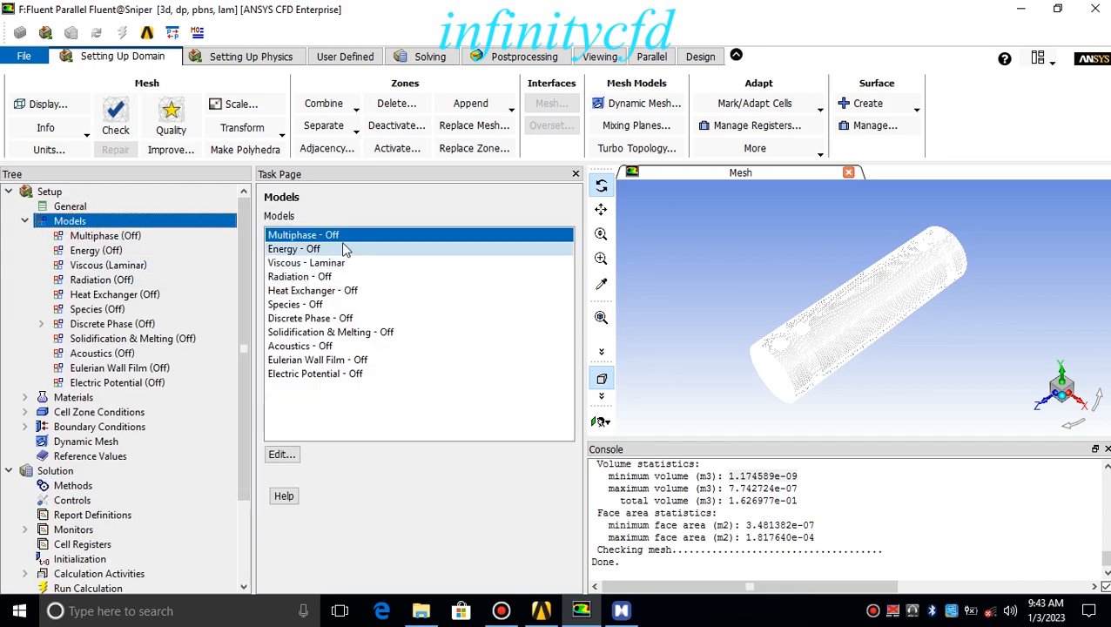
pyautogui.click(335, 262)
pyautogui.doubleClick(557, 264)
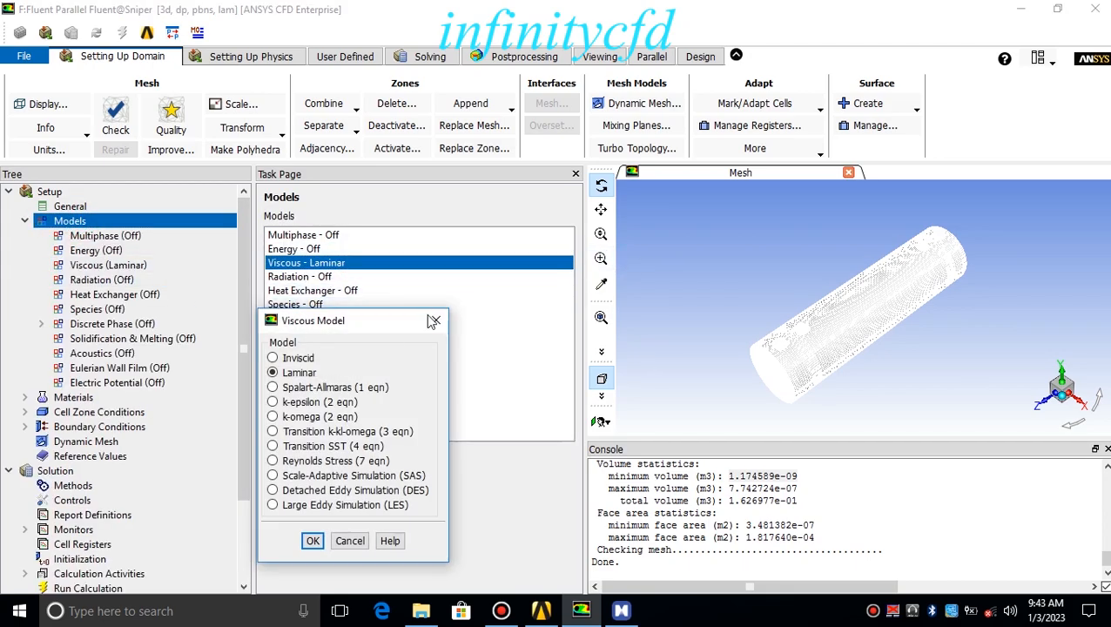
pyautogui.click(435, 319)
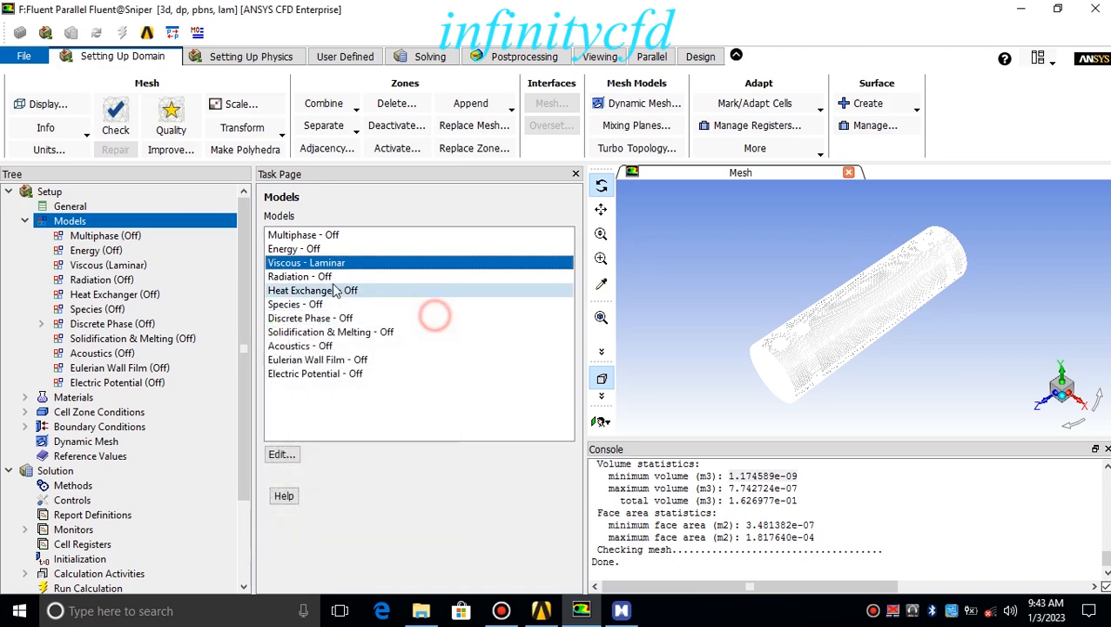
# - Enable the Energy Equation in the Energy model and apply it
pyautogui.doubleClick(301, 249)
pyautogui.click(300, 361)
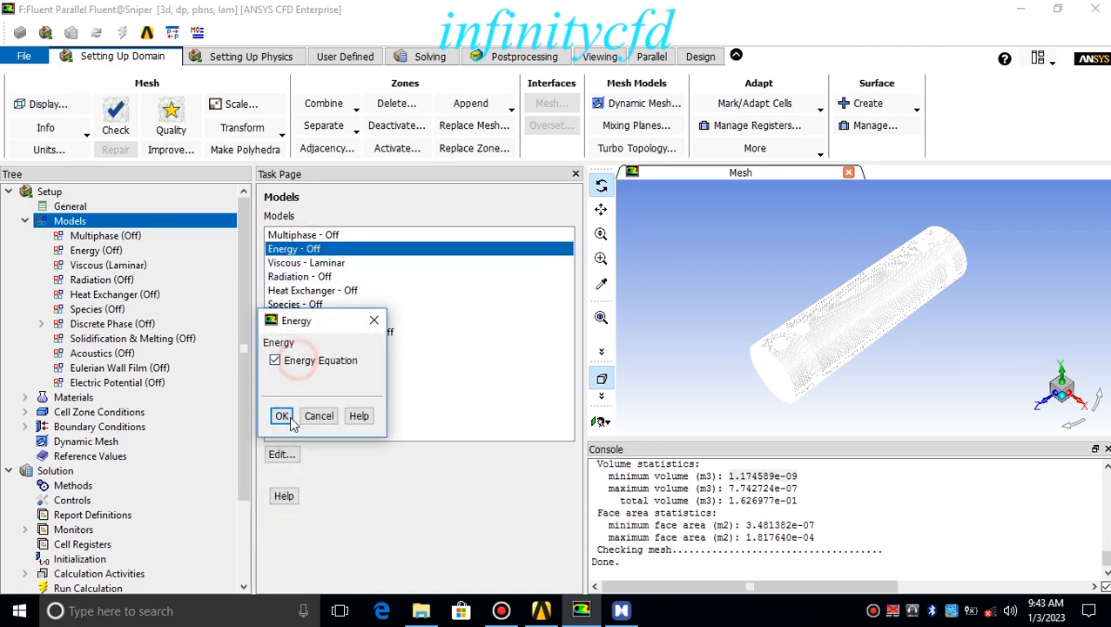
pyautogui.click(281, 416)
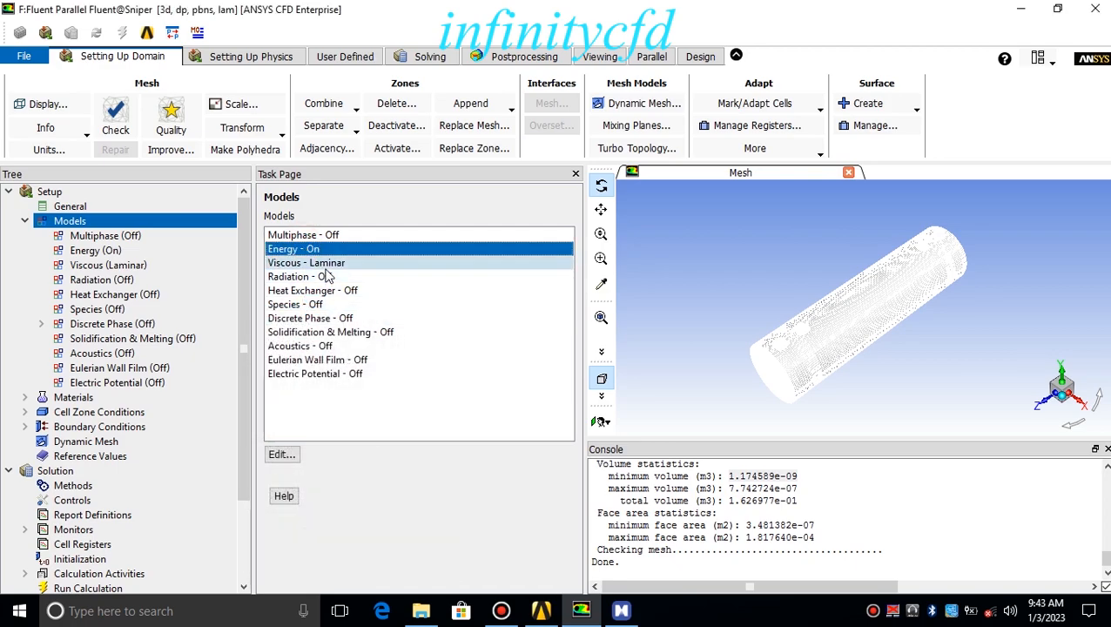
# - Set the viscous model to k-epsilon (2 eqn), keeping the Standard model and Standard Wall Functions
pyautogui.doubleClick(326, 268)
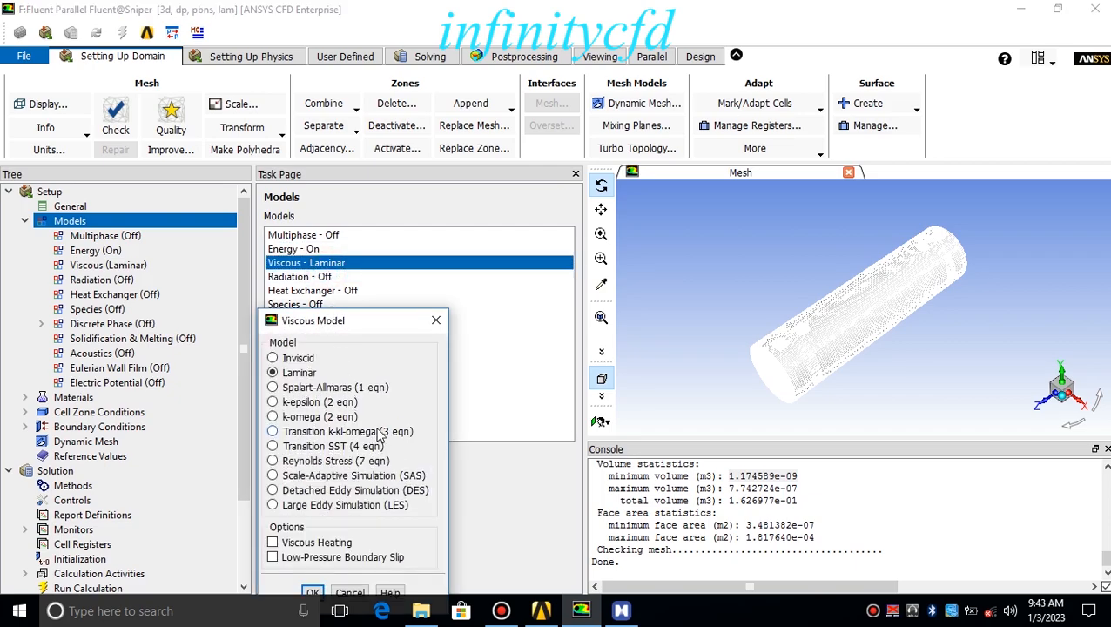
pyautogui.click(296, 402)
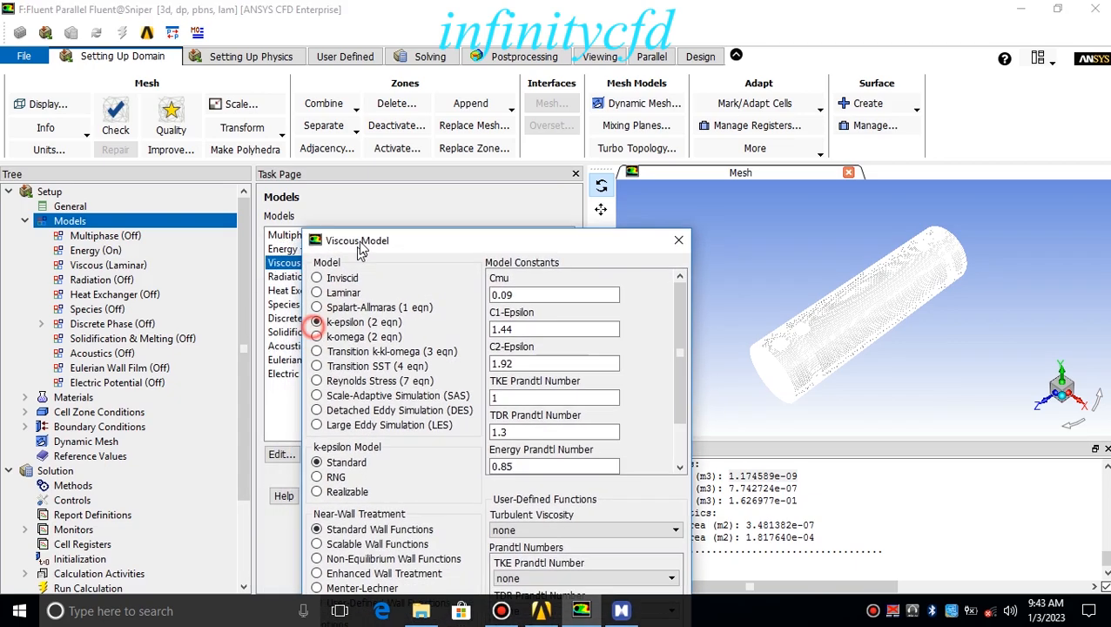
pyautogui.moveTo(409, 210); pyautogui.dragTo(417, 79)
pyautogui.click(476, 572)
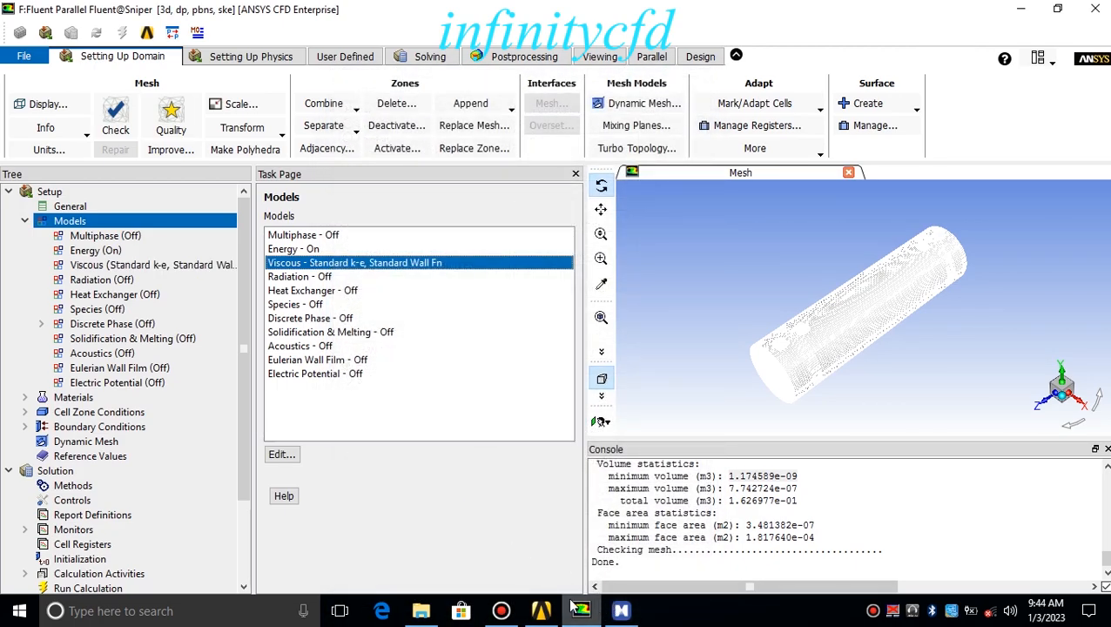
# - Switch to MindManager, expand the Material branch, and check which fluid it specifies
pyautogui.click(625, 611)
pyautogui.click(417, 370)
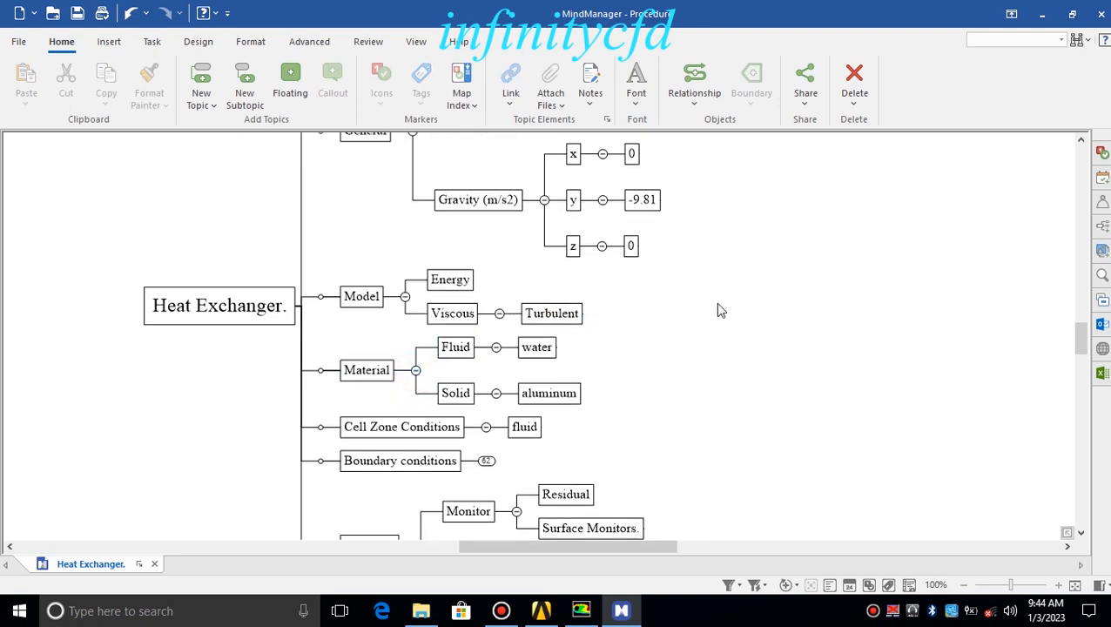
pyautogui.click(455, 347)
pyautogui.click(529, 351)
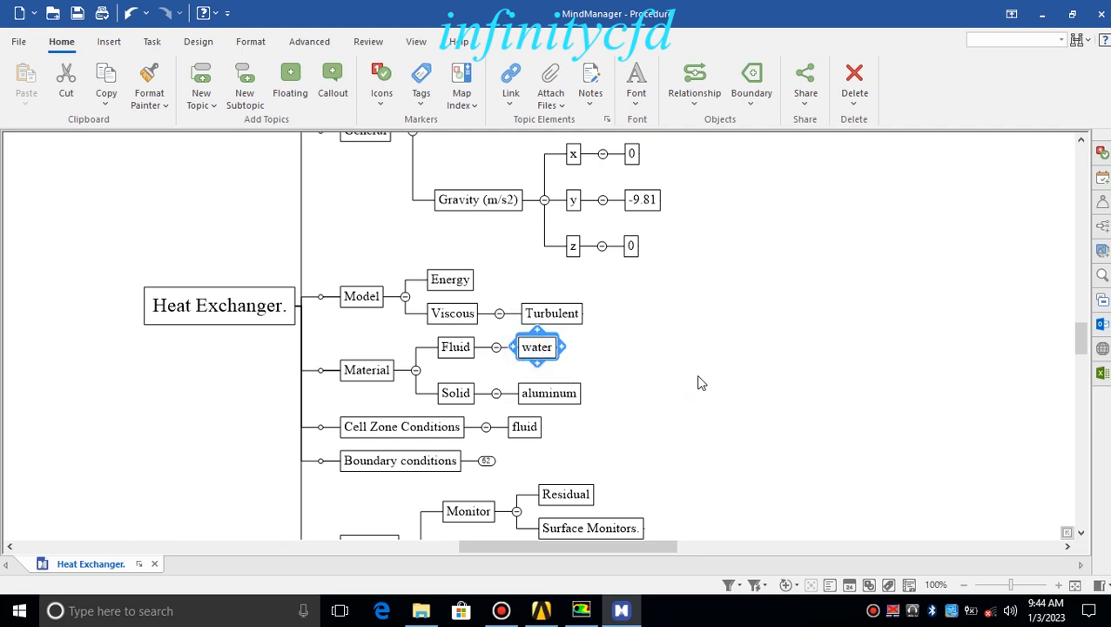
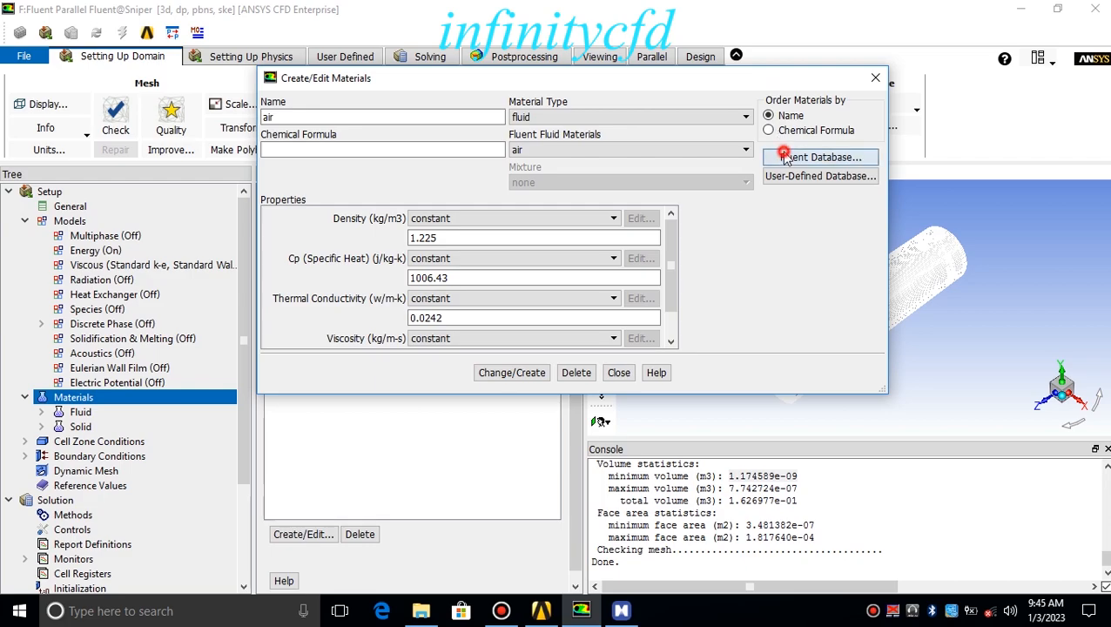
# - In Fluent, copy water-liquid (h2o<l>) from the Fluent database into the case's fluid materials
pyautogui.moveTo(412, 322); pyautogui.dragTo(449, 141)
pyautogui.moveTo(531, 208); pyautogui.dragTo(532, 251)
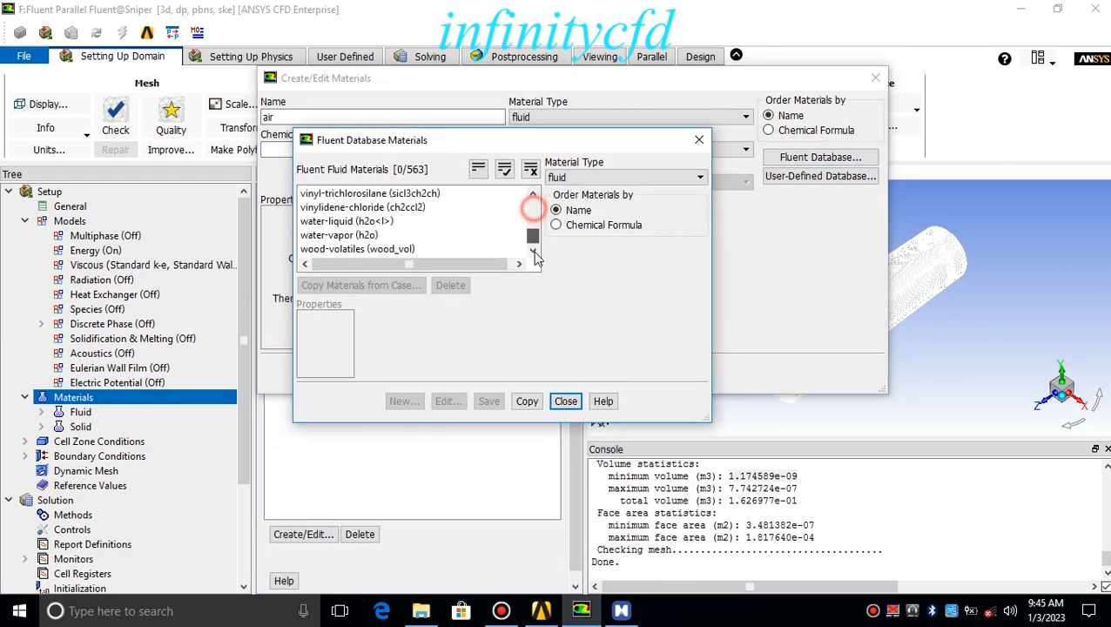
pyautogui.click(391, 224)
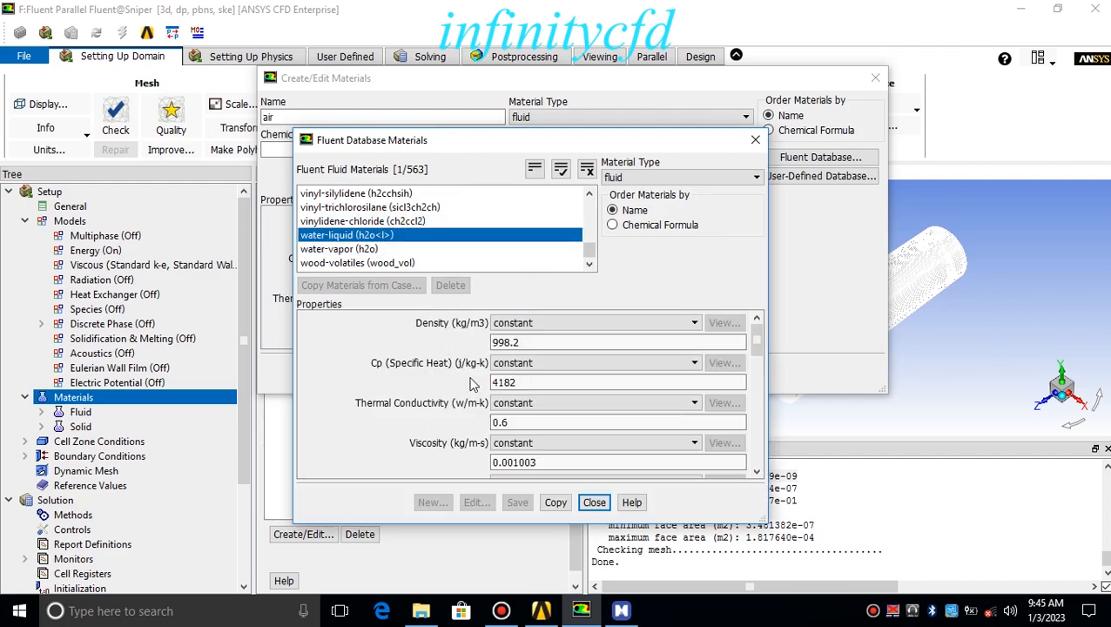
pyautogui.click(554, 499)
pyautogui.click(594, 503)
pyautogui.click(512, 373)
pyautogui.click(617, 373)
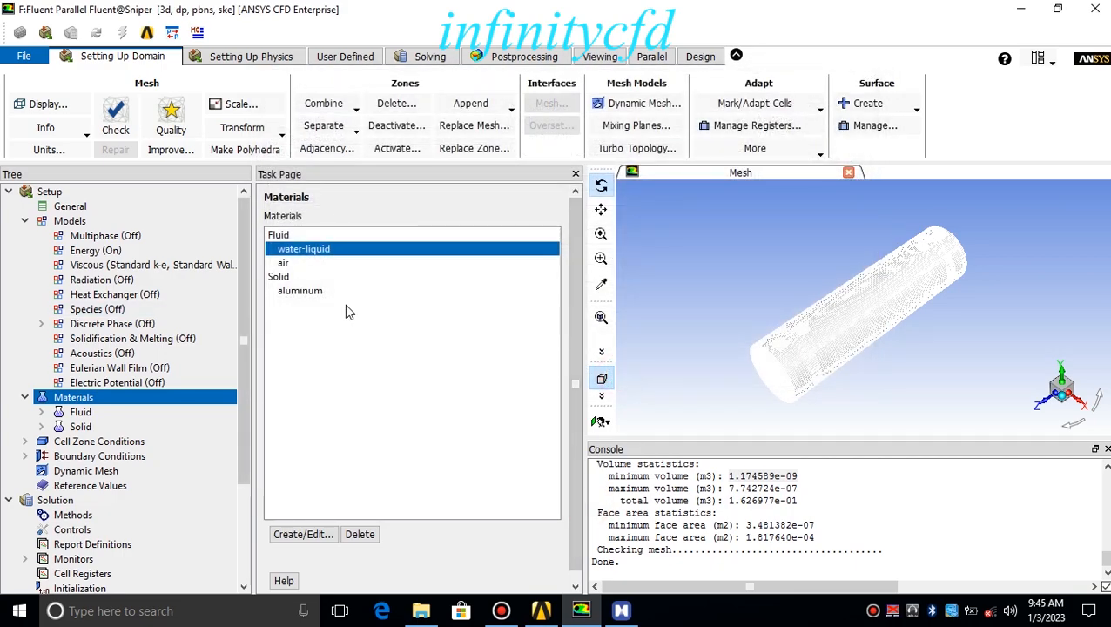
# - Locate aluminum among the solid materials, and consult the Cell Zone Conditions topic in MindManager
pyautogui.click(323, 287)
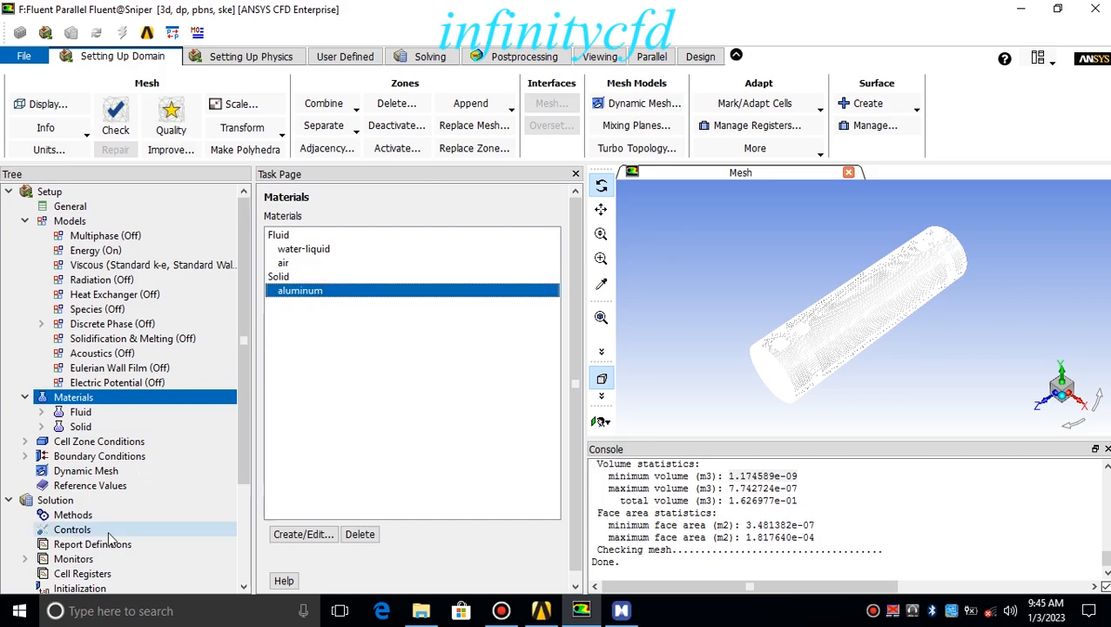
pyautogui.moveTo(247, 440); pyautogui.dragTo(241, 496)
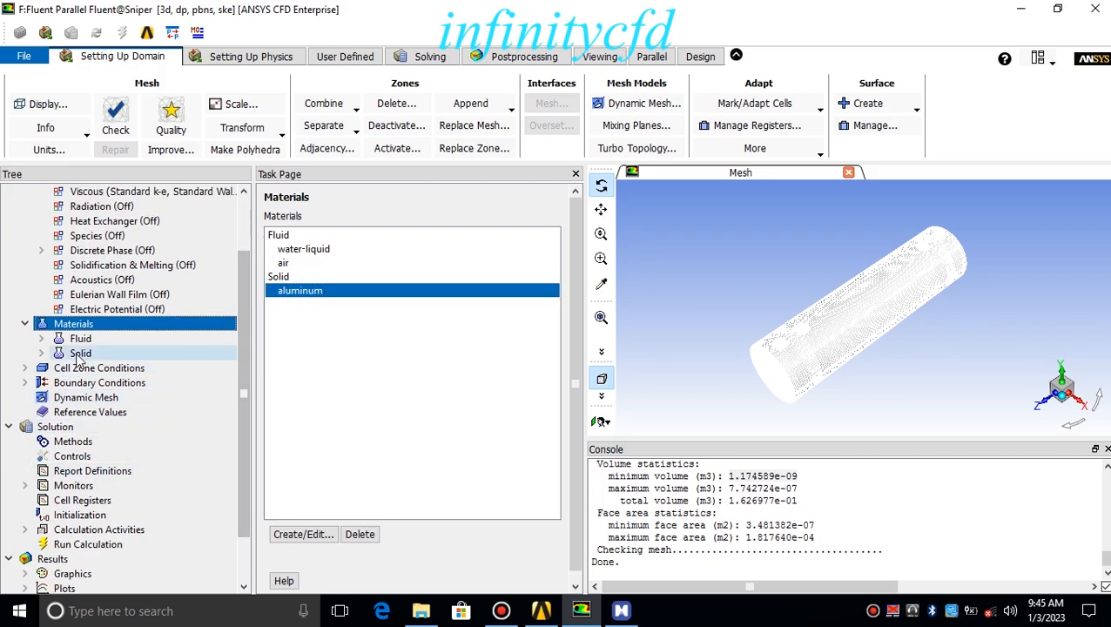
pyautogui.click(619, 610)
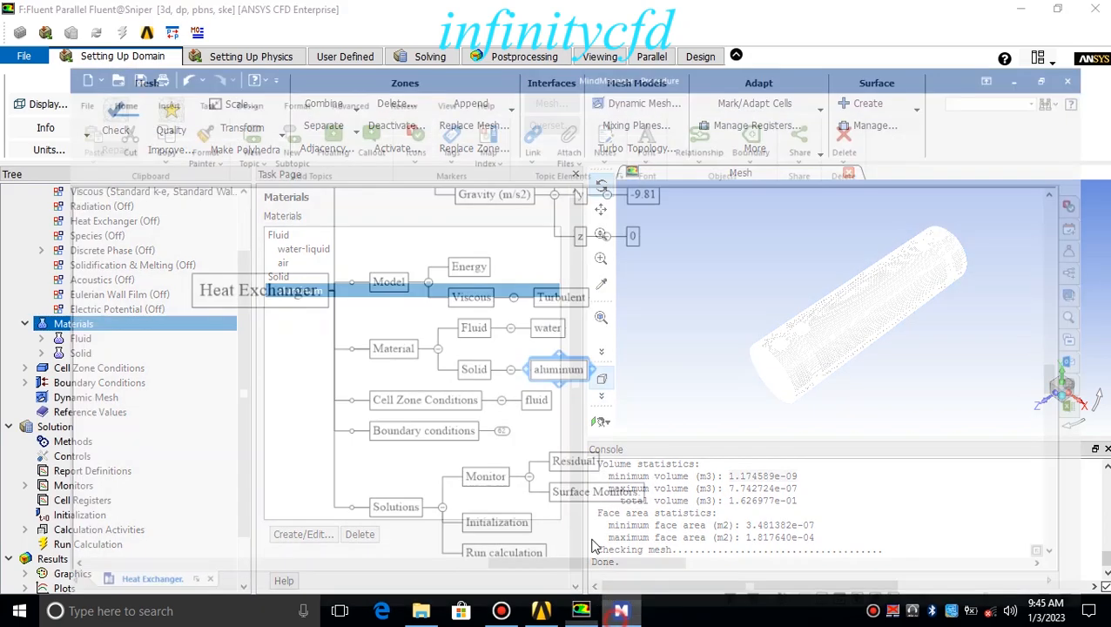
pyautogui.click(620, 377)
pyautogui.click(396, 370)
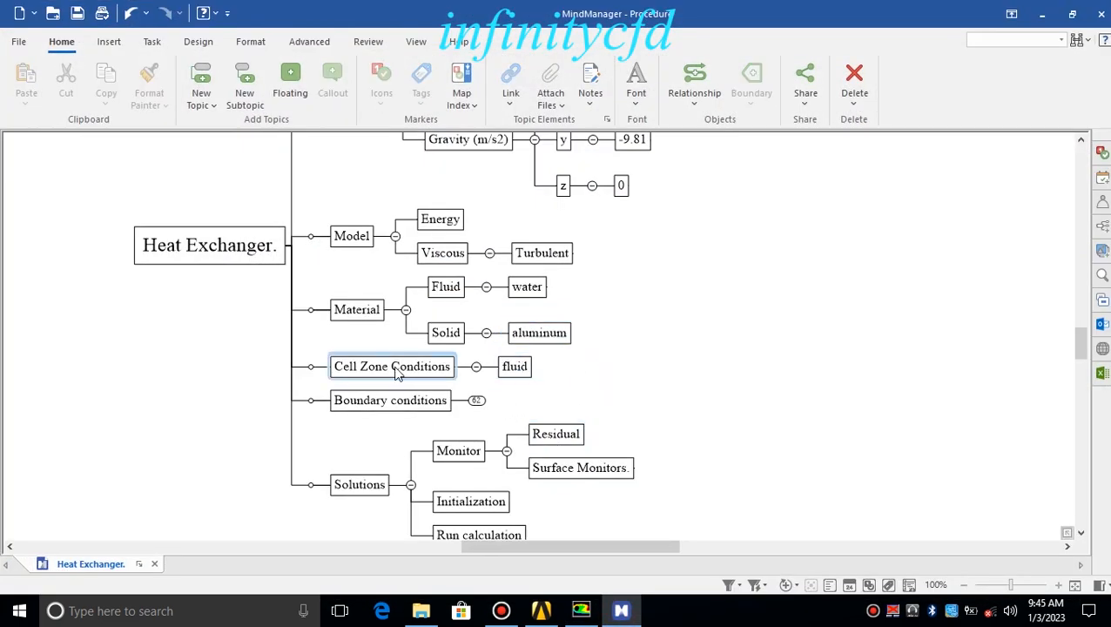
pyautogui.click(396, 370)
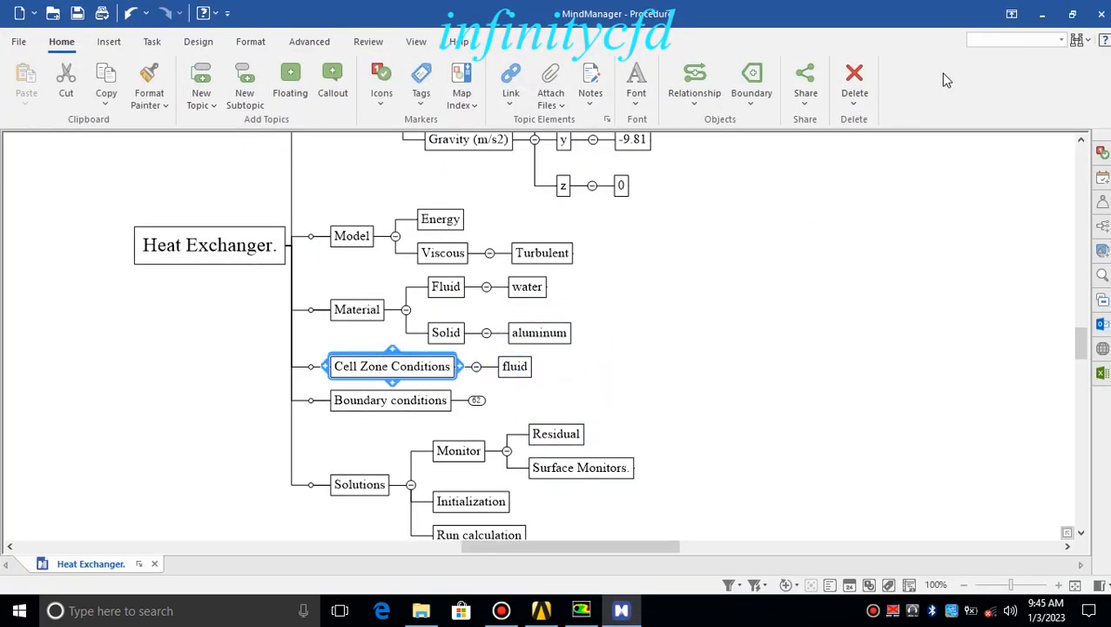
# - Switch back to Fluent and assign water-liquid as the material of the fluid cell zone
pyautogui.click(1041, 14)
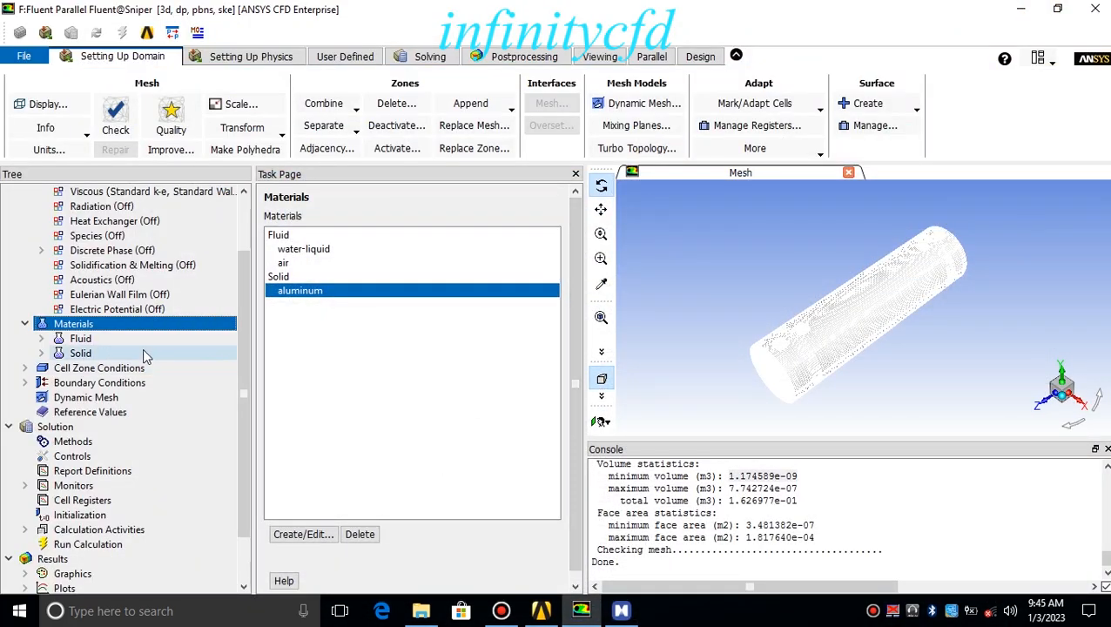
pyautogui.doubleClick(96, 367)
pyautogui.doubleClick(278, 246)
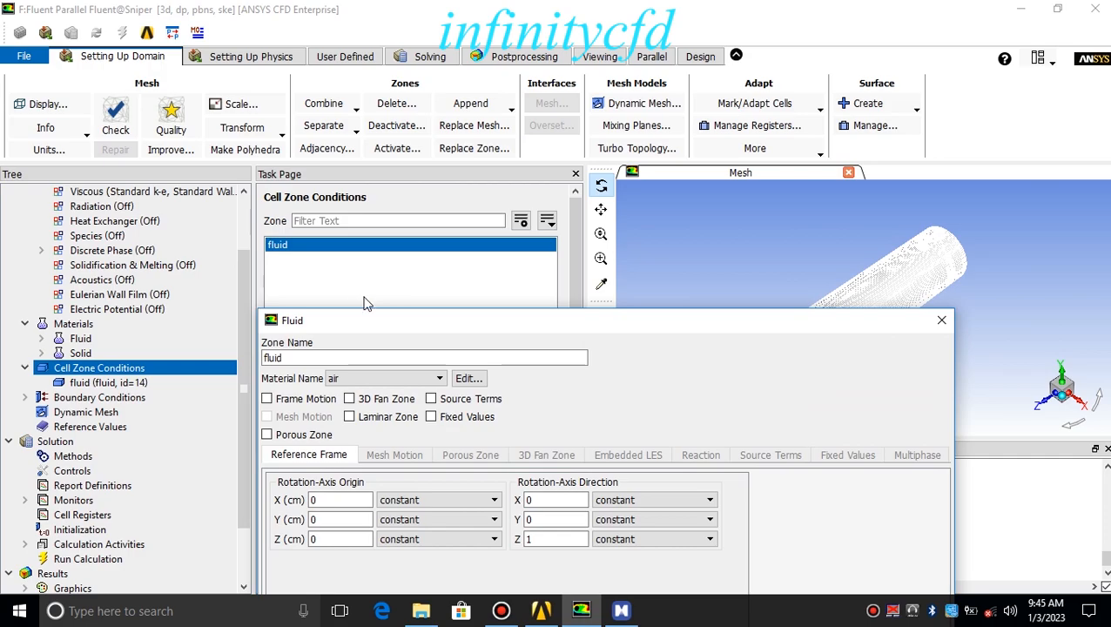
pyautogui.moveTo(371, 323); pyautogui.dragTo(451, 86)
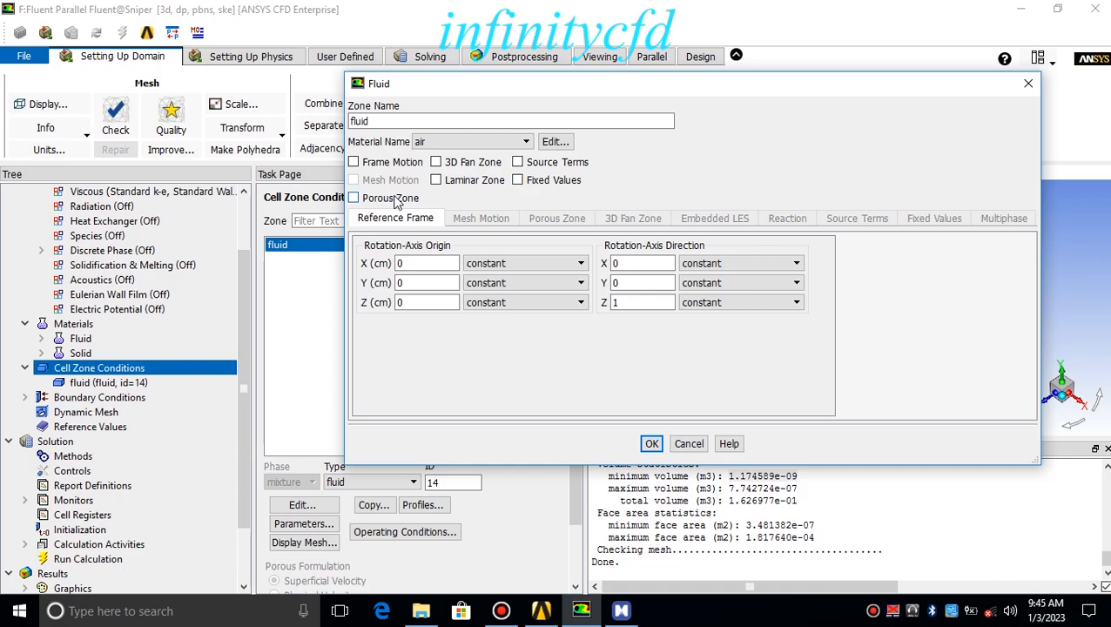
pyautogui.moveTo(522, 84); pyautogui.dragTo(449, 71)
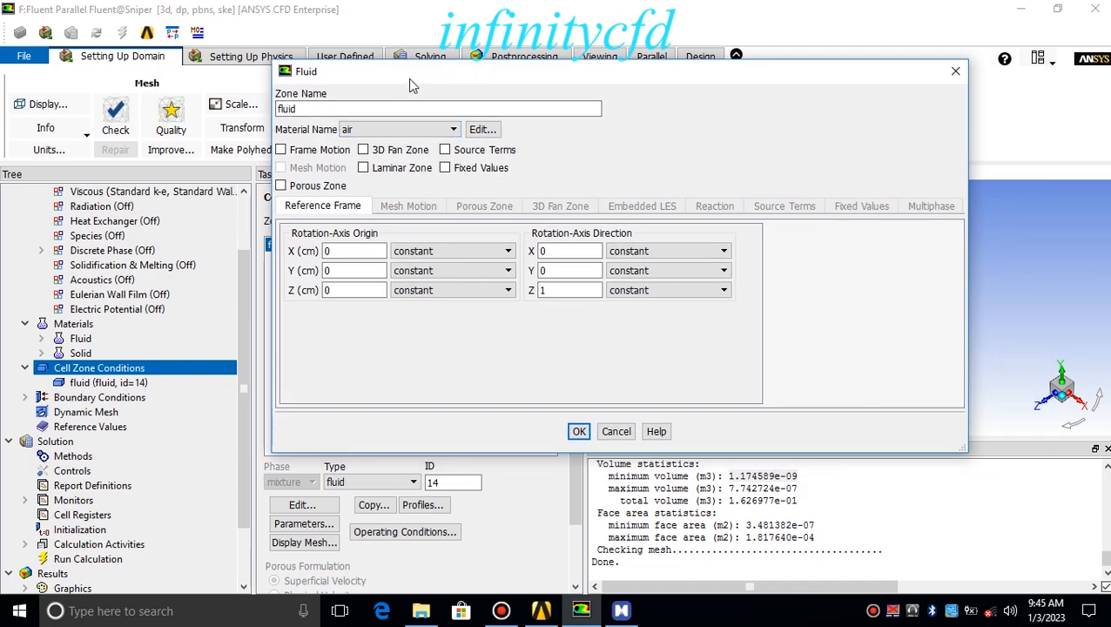
pyautogui.moveTo(410, 84); pyautogui.dragTo(469, 80)
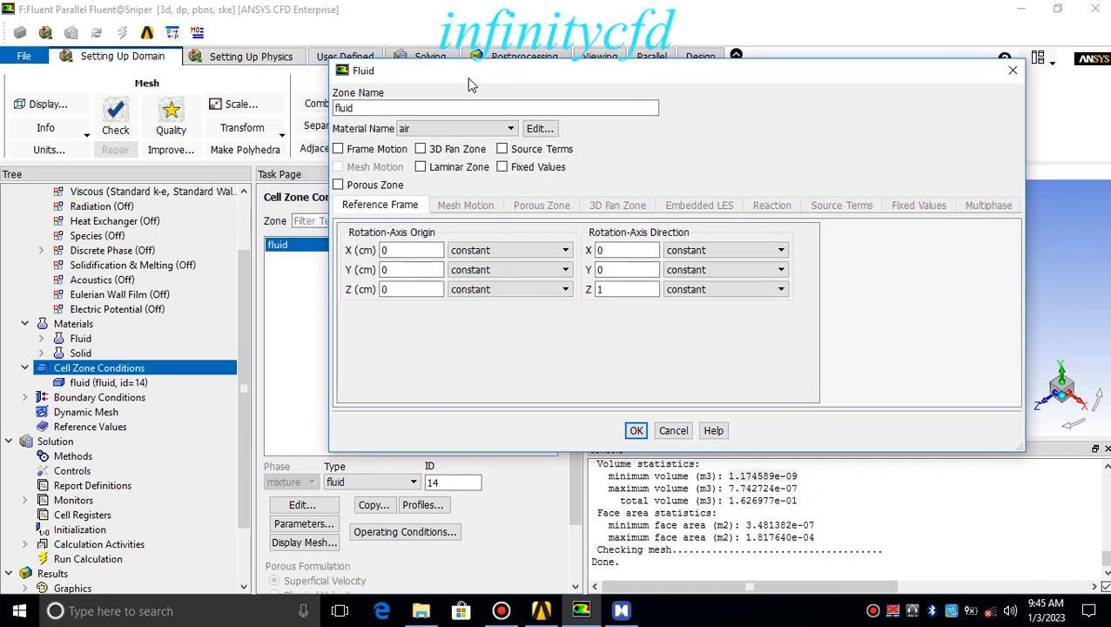
pyautogui.click(465, 130)
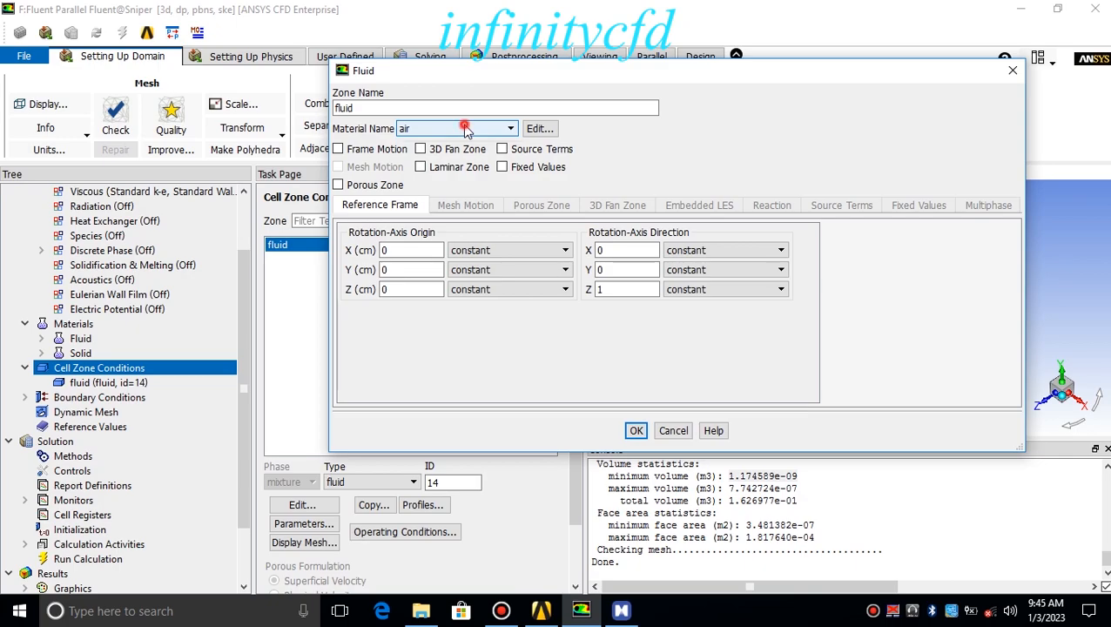
pyautogui.click(468, 141)
pyautogui.click(636, 430)
pyautogui.moveTo(737, 364); pyautogui.dragTo(760, 328)
pyautogui.scroll(3, 754, 293)
pyautogui.moveTo(833, 310); pyautogui.dragTo(782, 293)
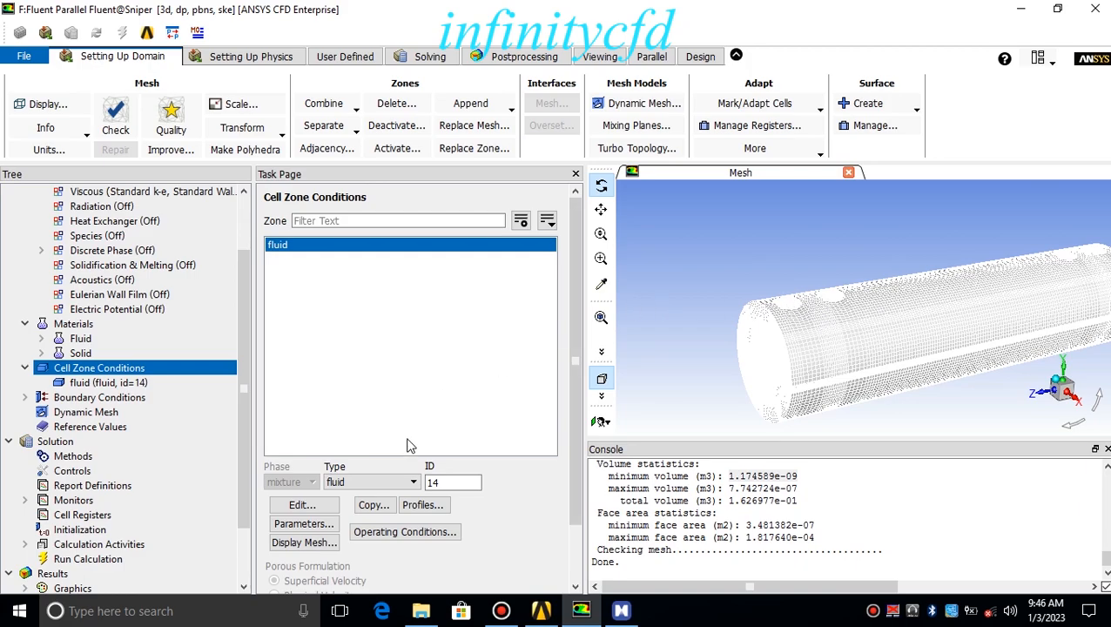
# - List the boundary condition zones in Fluent, and expand the Boundary conditions topic in MindManager
pyautogui.click(102, 399)
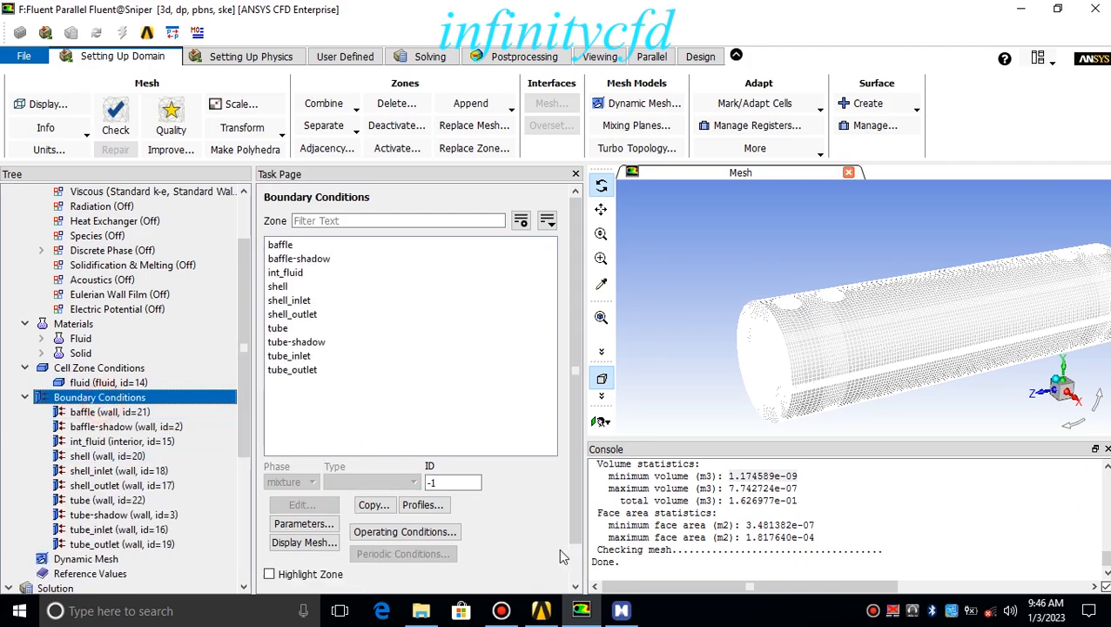
pyautogui.click(620, 610)
pyautogui.click(435, 402)
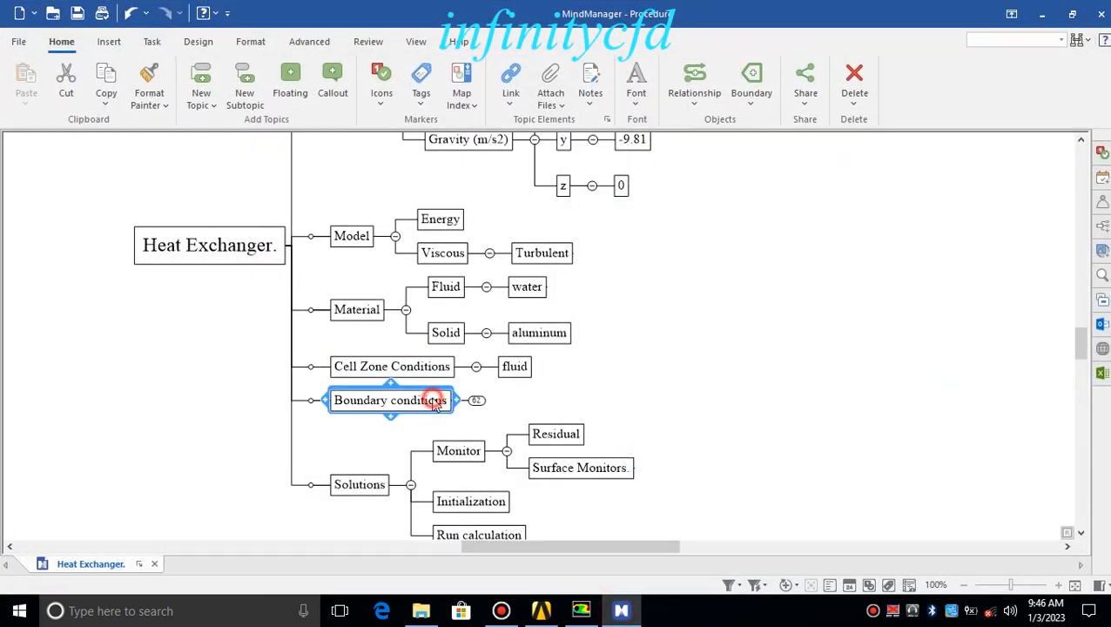
pyautogui.click(476, 402)
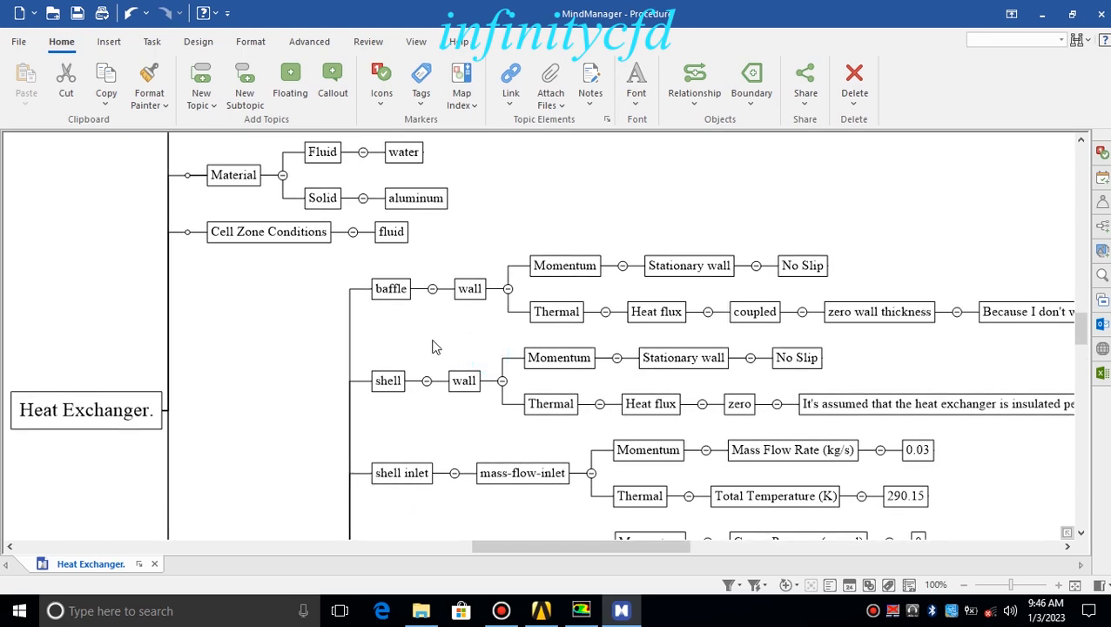
# - Examine the baffle's boundary type and the wall motion and shear condition under its Momentum topic
pyautogui.click(391, 288)
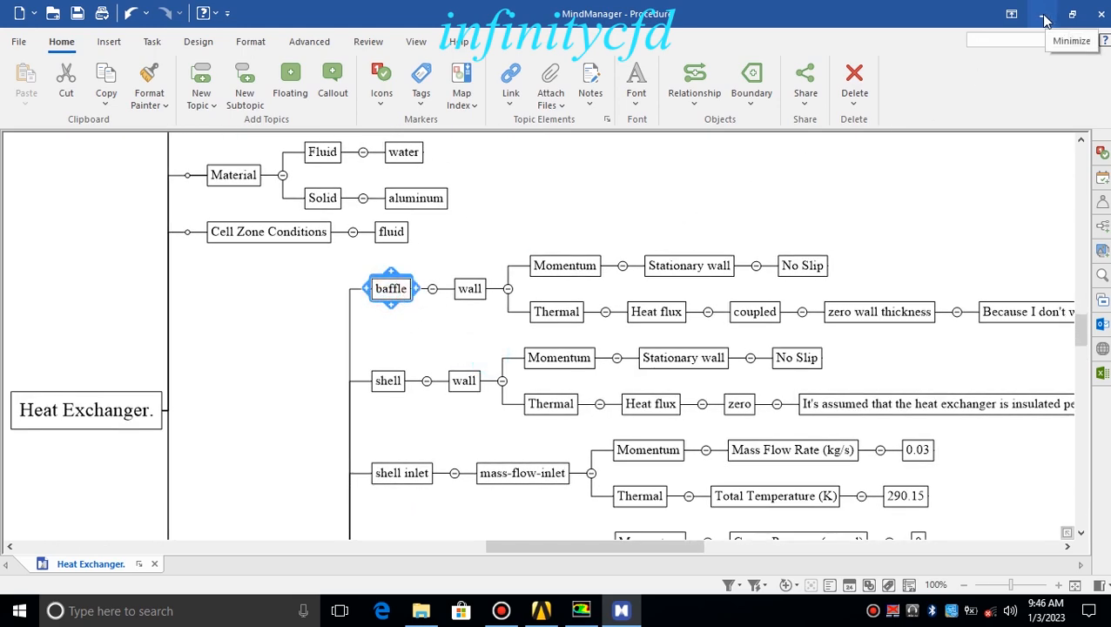
pyautogui.click(470, 288)
pyautogui.moveTo(515, 328); pyautogui.dragTo(412, 311)
pyautogui.click(449, 250)
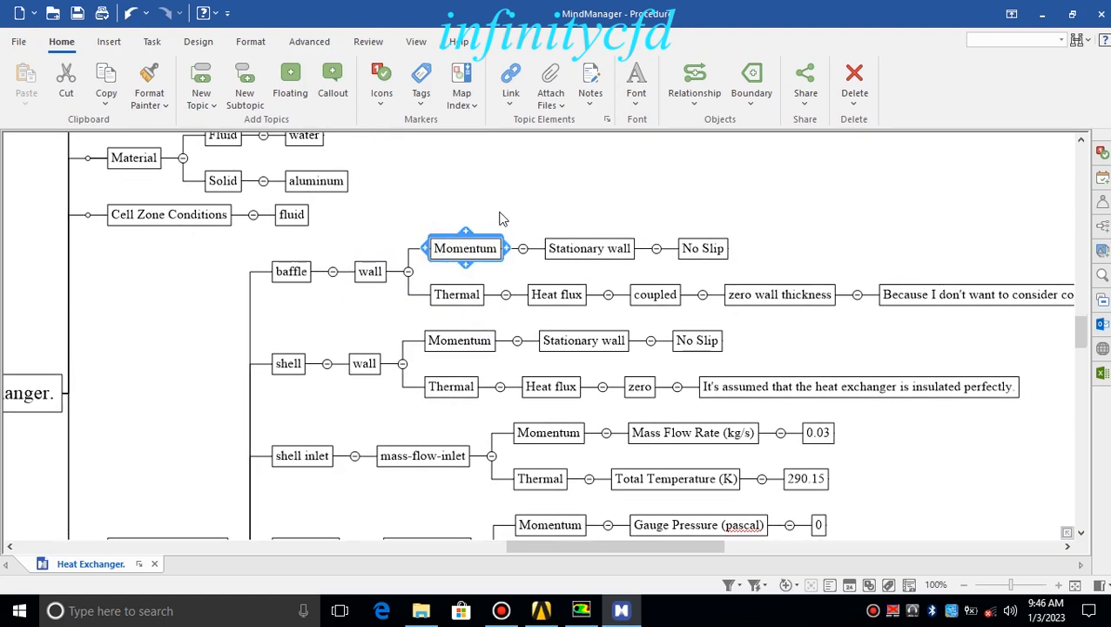
pyautogui.moveTo(613, 179); pyautogui.dragTo(533, 177, button='right')
pyautogui.click(523, 237)
pyautogui.click(619, 243)
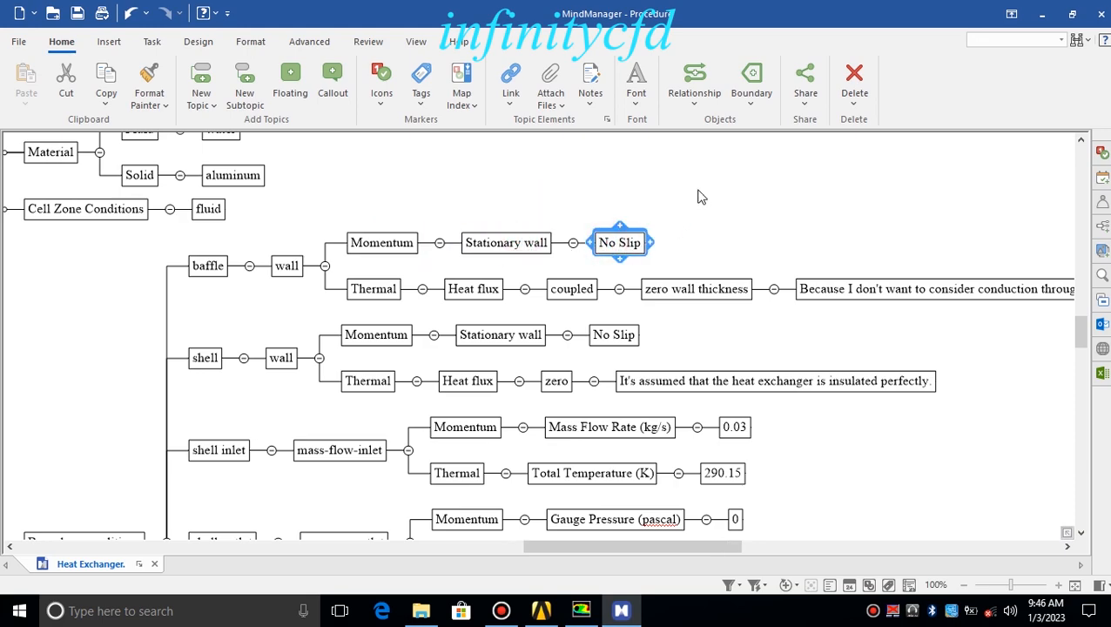
# - Examine the baffle's Thermal branch for the thermal condition, the wall thickness and the reason given for it
pyautogui.click(372, 288)
pyautogui.click(473, 288)
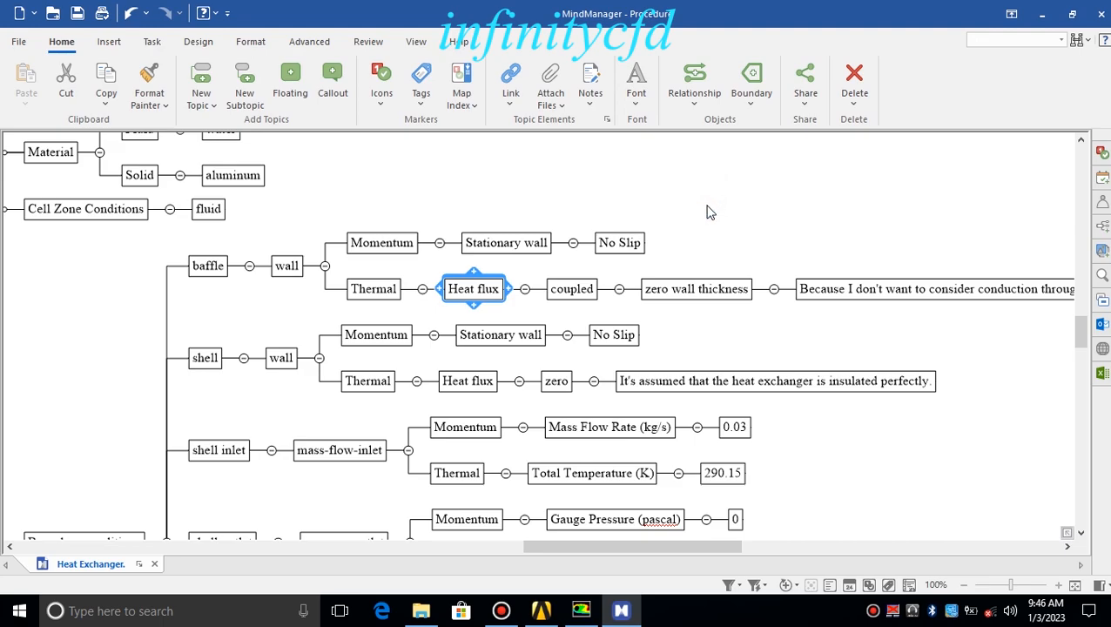
pyautogui.click(706, 205)
pyautogui.moveTo(708, 215); pyautogui.dragTo(639, 193)
pyautogui.click(502, 270)
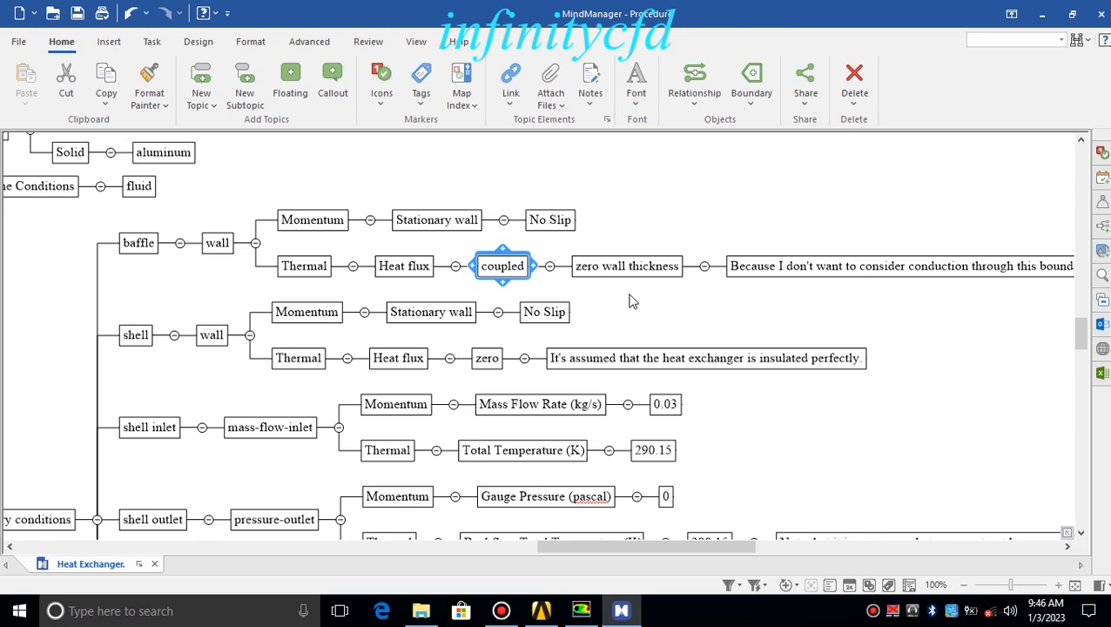
pyautogui.click(707, 305)
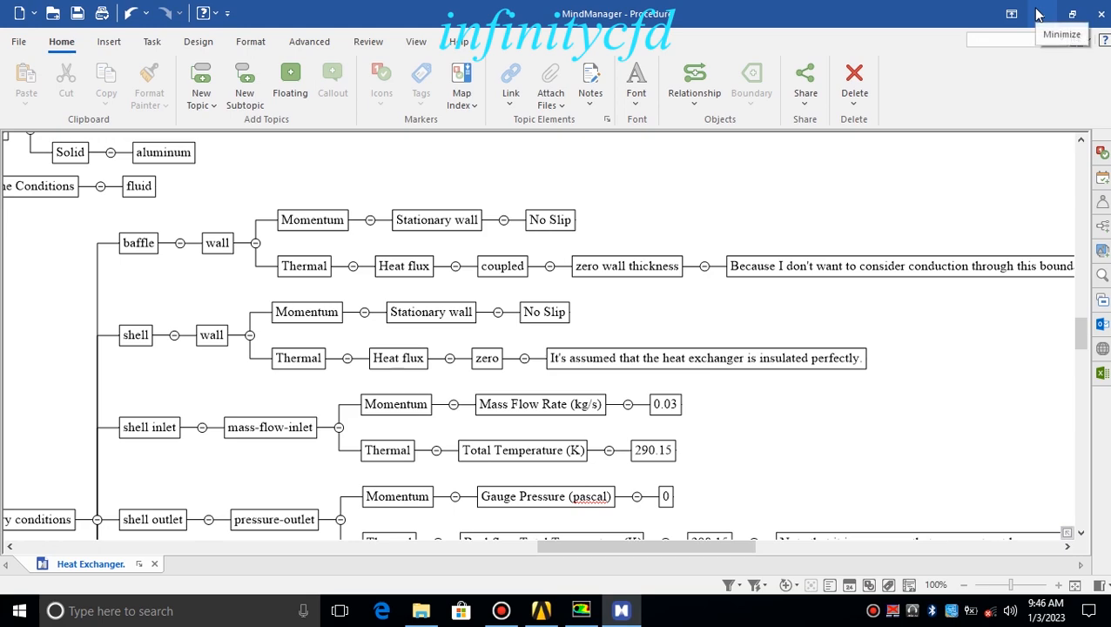
pyautogui.click(502, 266)
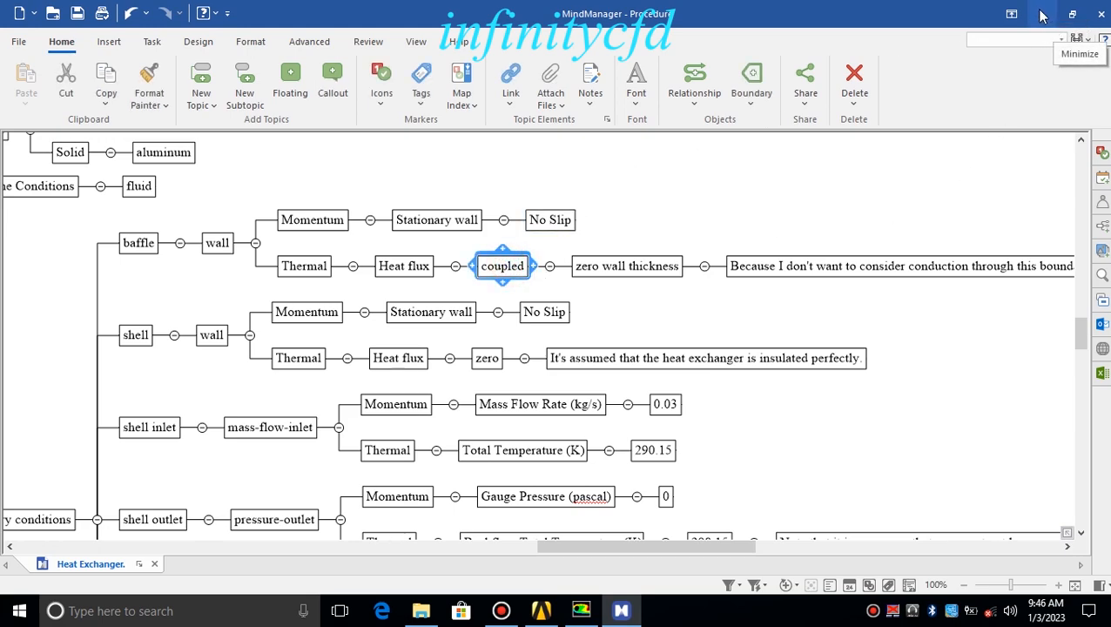
pyautogui.click(662, 270)
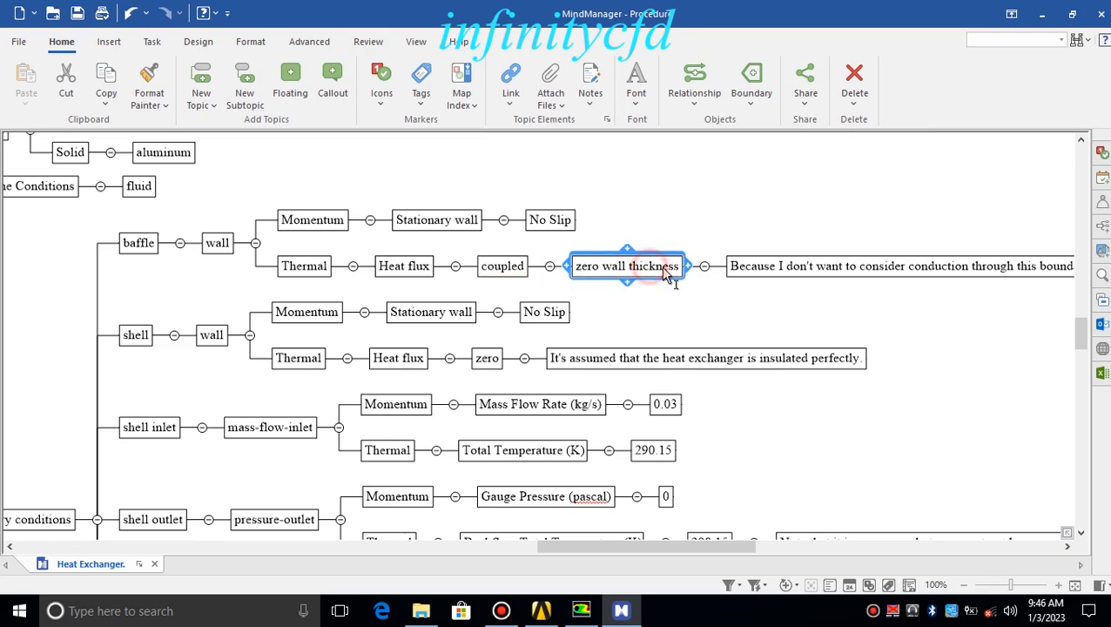
pyautogui.click(753, 287)
pyautogui.moveTo(781, 307); pyautogui.dragTo(588, 313)
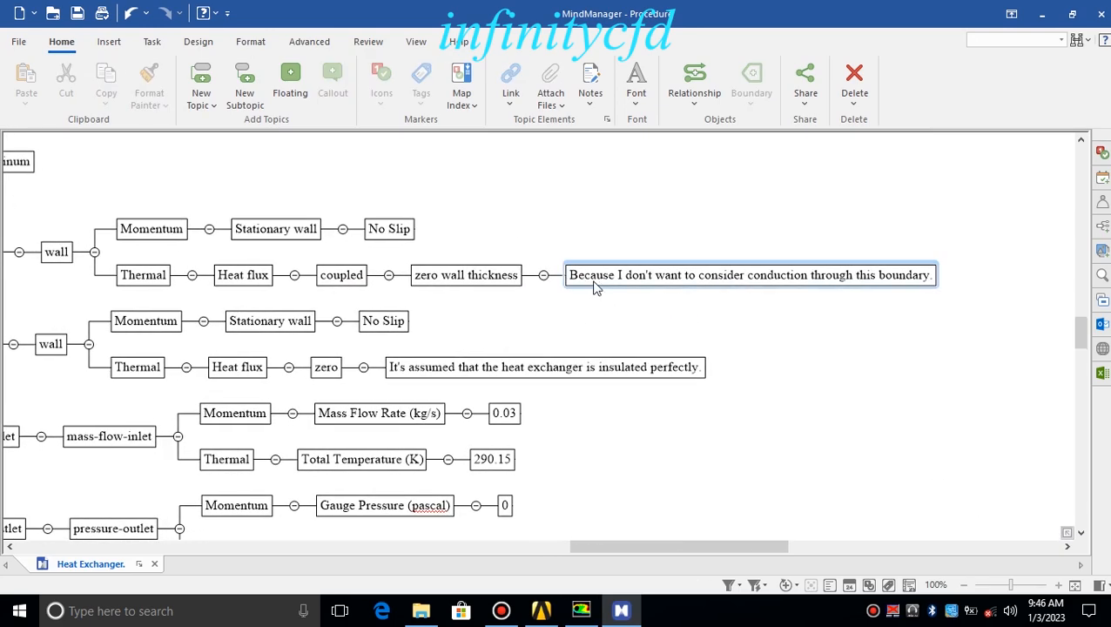
pyautogui.click(596, 286)
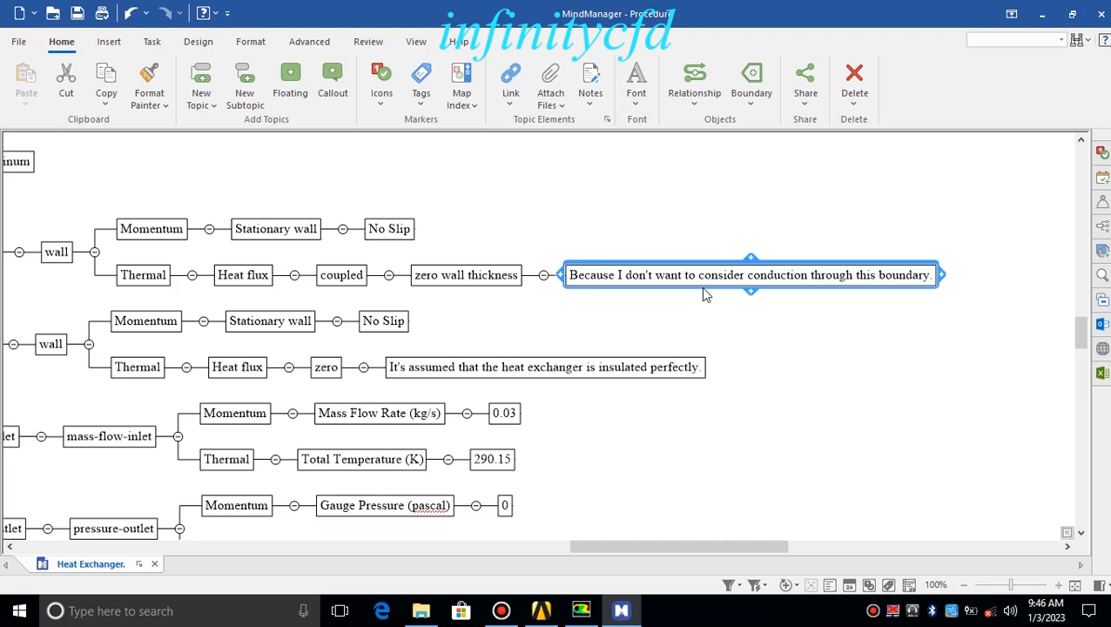
# - Check the solid material topic against the baffle's wall thickness topic in the procedure map
pyautogui.moveTo(533, 227); pyautogui.dragTo(808, 389)
pyautogui.moveTo(468, 253); pyautogui.dragTo(594, 348)
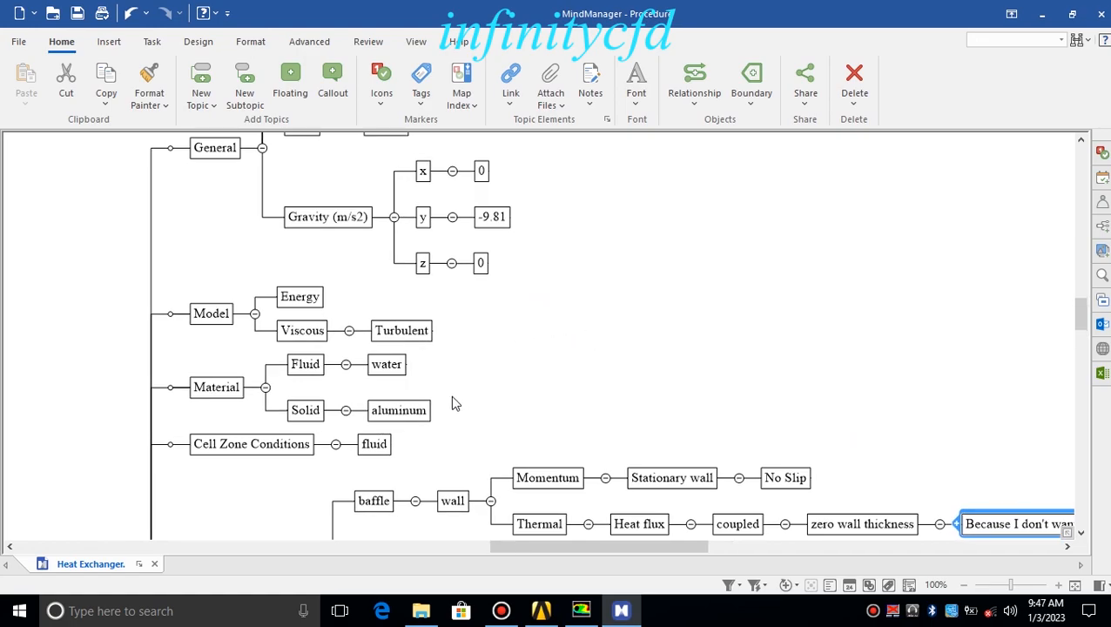
pyautogui.click(404, 418)
pyautogui.moveTo(739, 381); pyautogui.dragTo(470, 225)
pyautogui.click(623, 370)
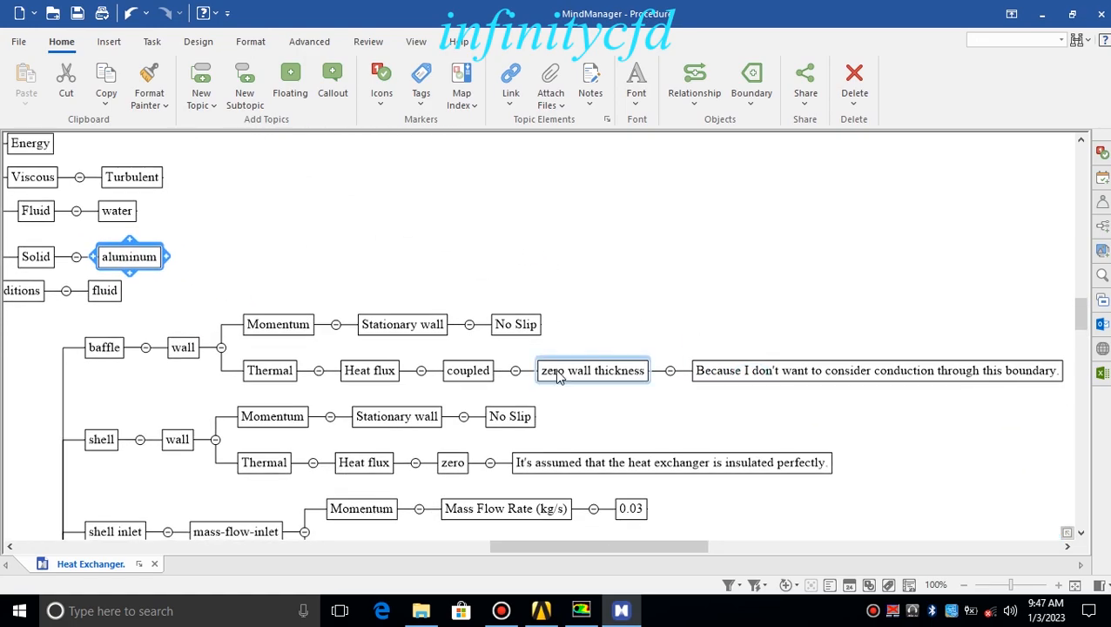
pyautogui.moveTo(658, 290); pyautogui.dragTo(706, 221)
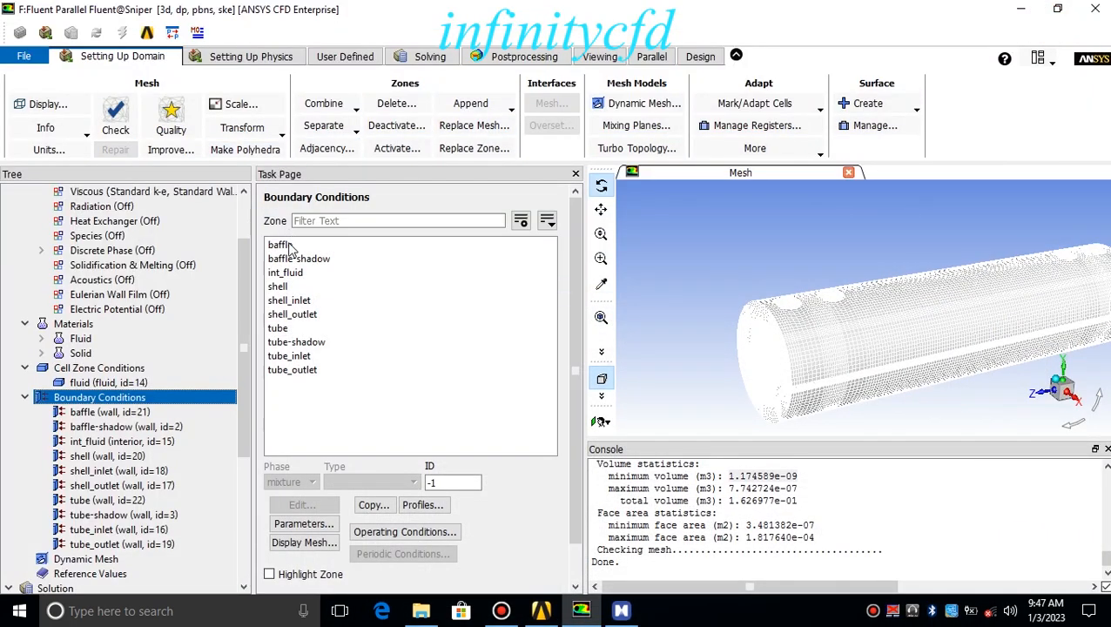
# - In Fluent, accept the baffle wall with Stationary Wall, No Slip, Coupled thermal condition and zero wall thickness, and select the baffle-shadow zone
pyautogui.click(279, 245)
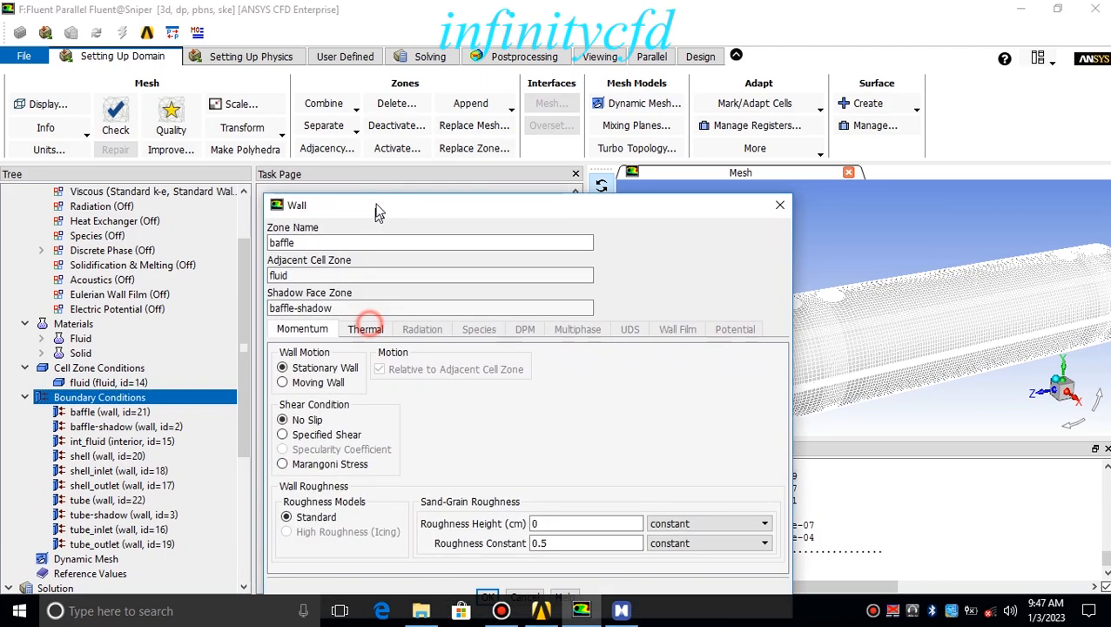
pyautogui.moveTo(352, 180); pyautogui.dragTo(340, 121)
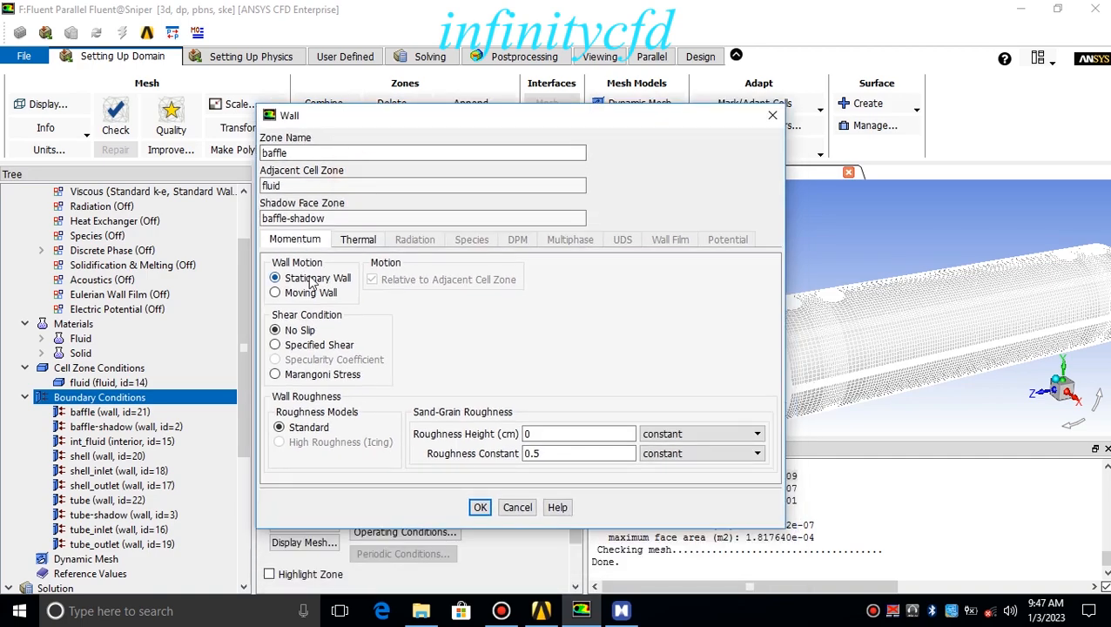
pyautogui.click(358, 240)
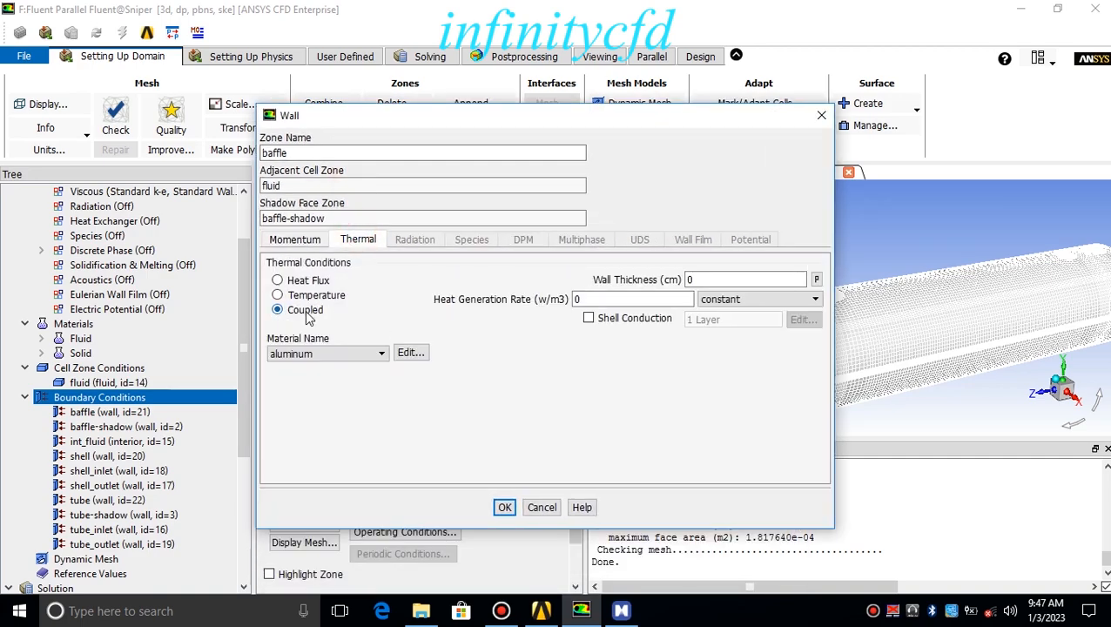
pyautogui.click(505, 507)
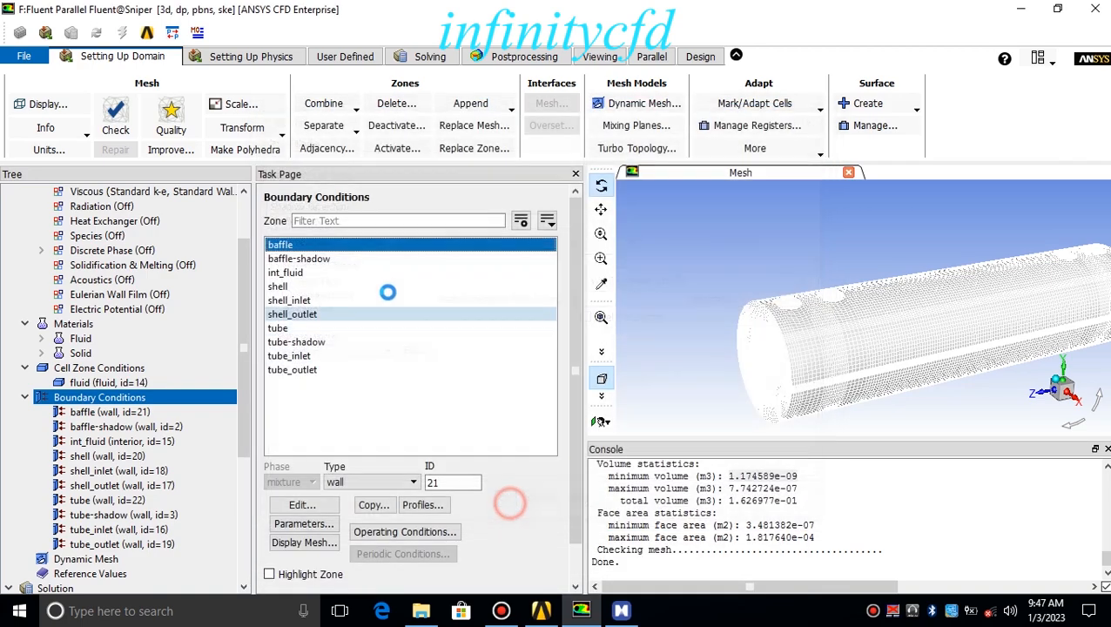
pyautogui.click(320, 261)
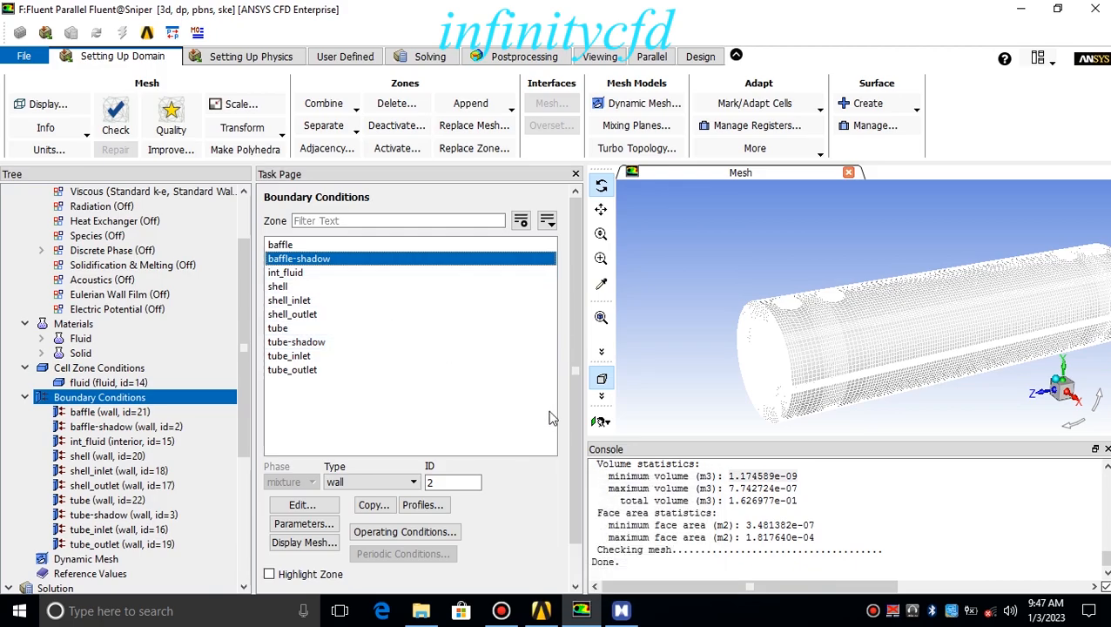
# - Switch to MindManager and examine the shell wall's Thermal branch for its heat flux and the insulation assumption
pyautogui.hotkey('alt', 'Tab')
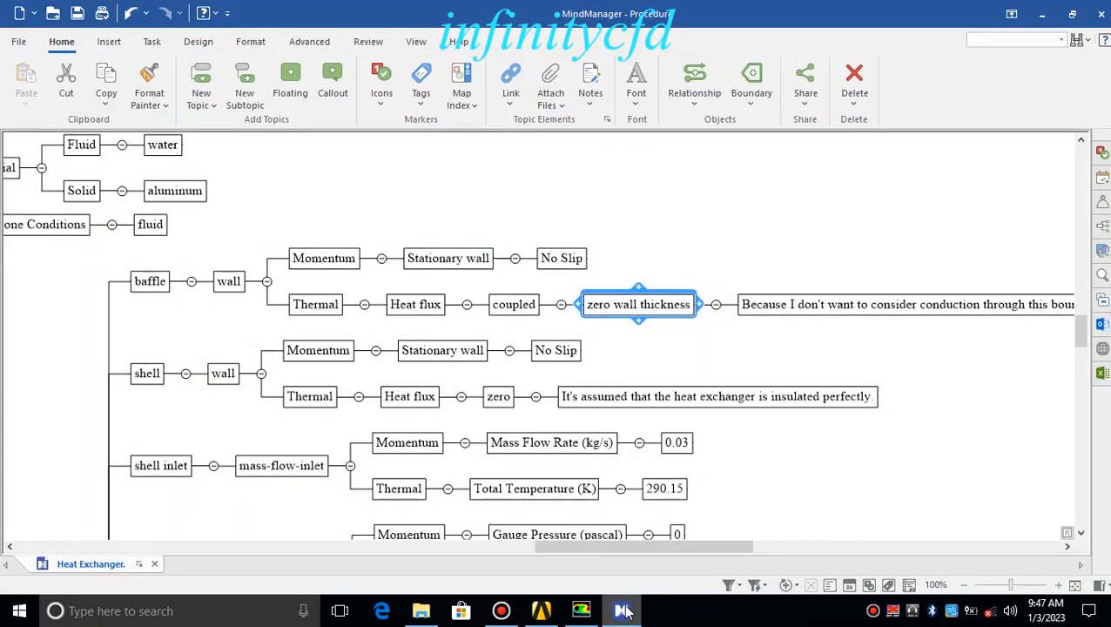
pyautogui.click(147, 372)
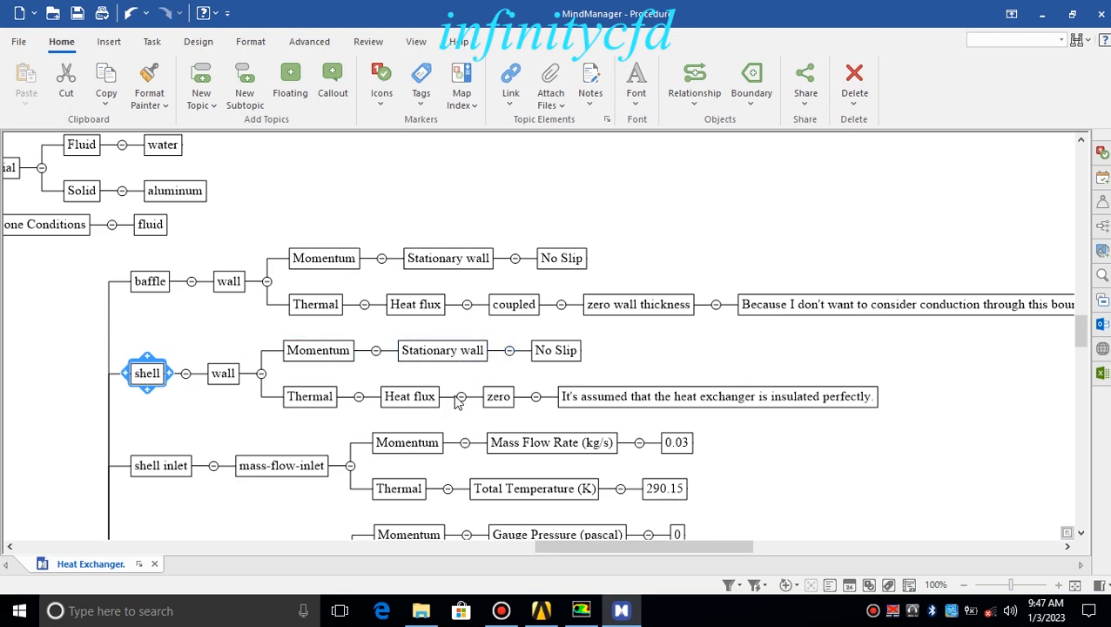
pyautogui.click(411, 397)
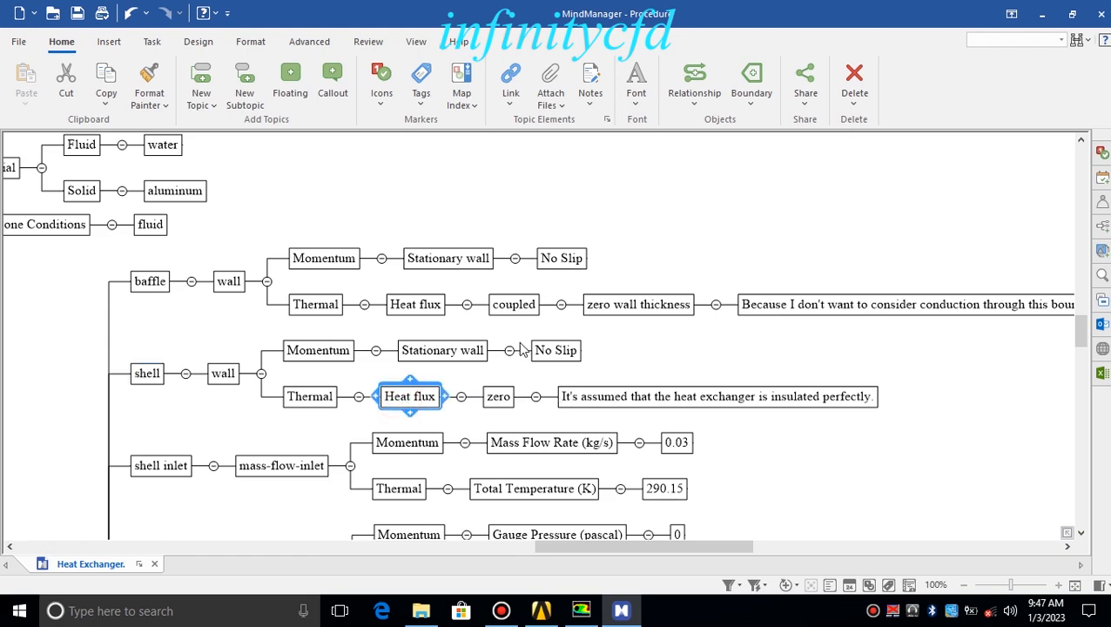
pyautogui.click(374, 382)
pyautogui.click(389, 397)
pyautogui.click(498, 397)
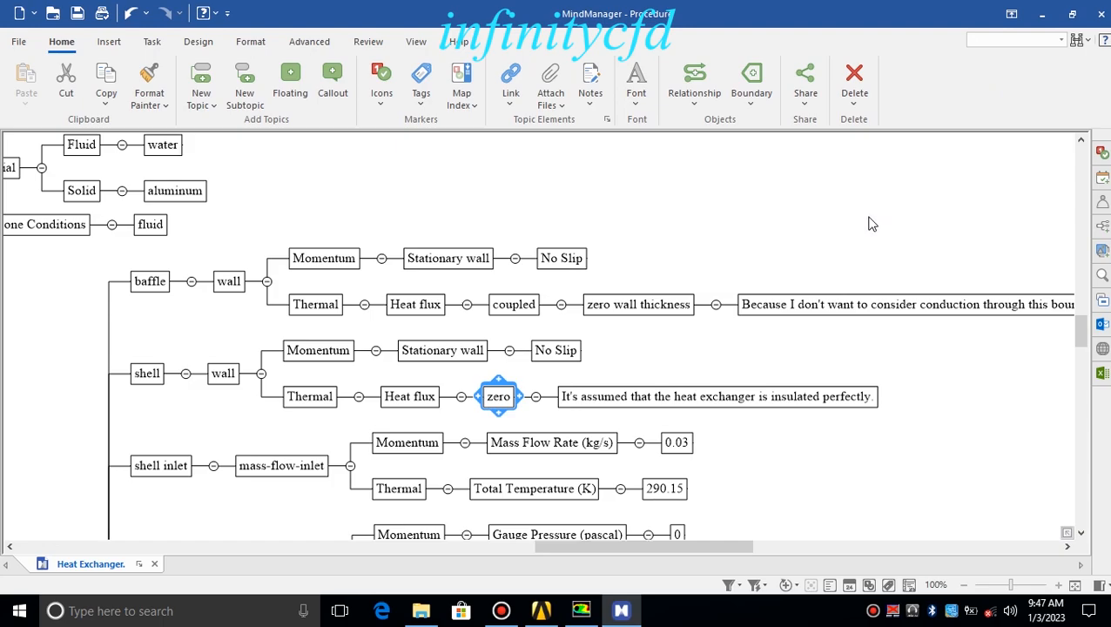
pyautogui.click(632, 397)
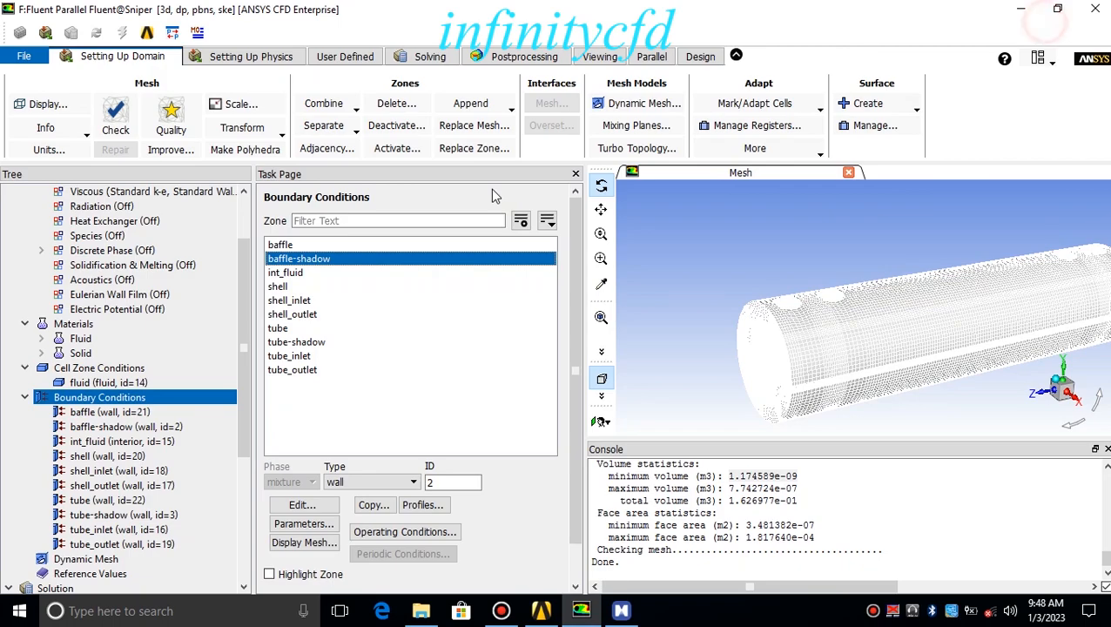
# - Accept the shell wall boundary with a Heat Flux thermal condition of 0 W/m2
pyautogui.doubleClick(320, 288)
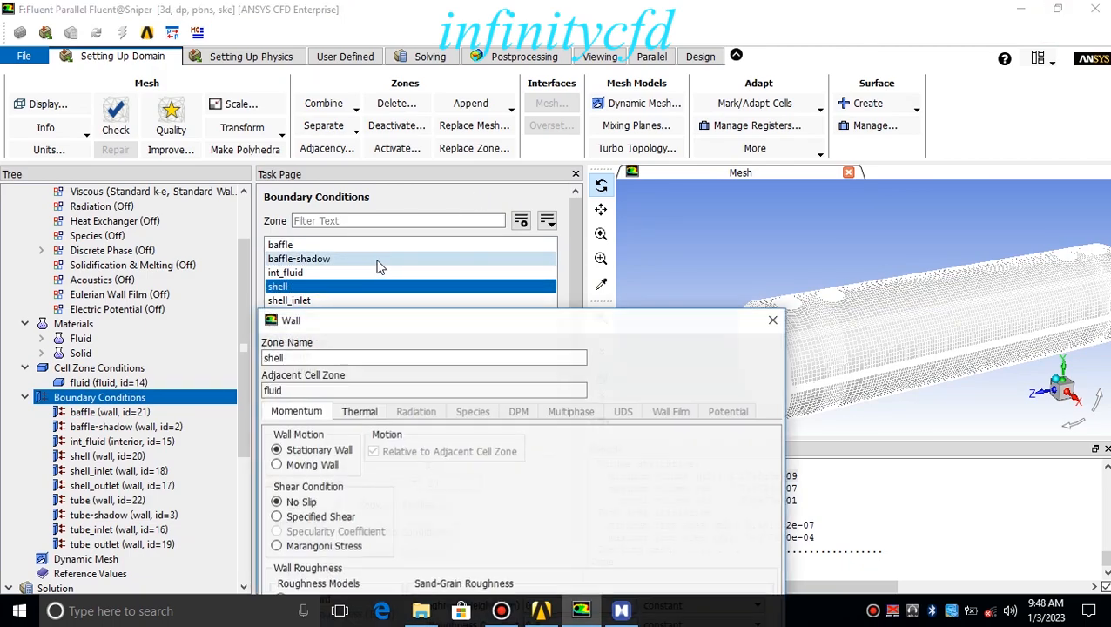
pyautogui.click(355, 195)
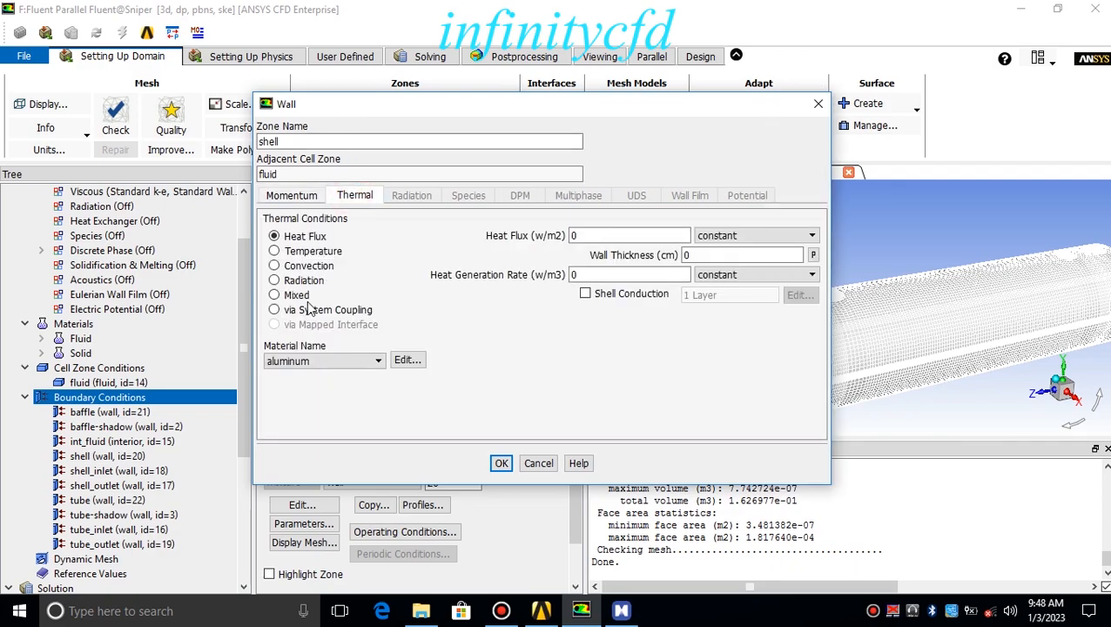
pyautogui.click(585, 236)
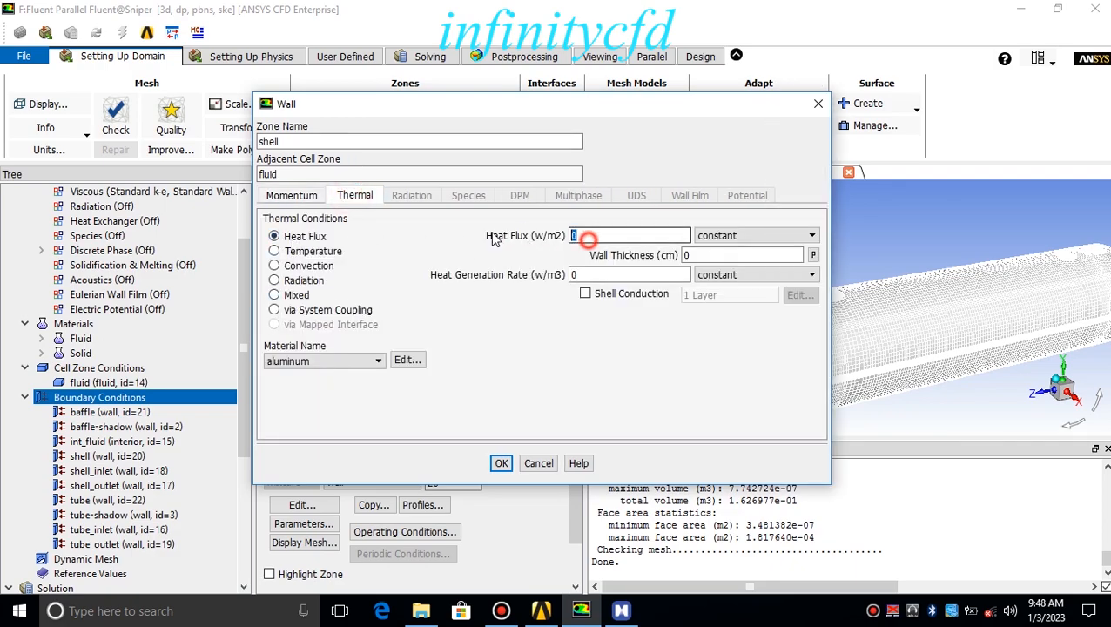
pyautogui.click(501, 462)
# - Switch to MindManager and examine the shell inlet branch for its boundary type
pyautogui.click(616, 611)
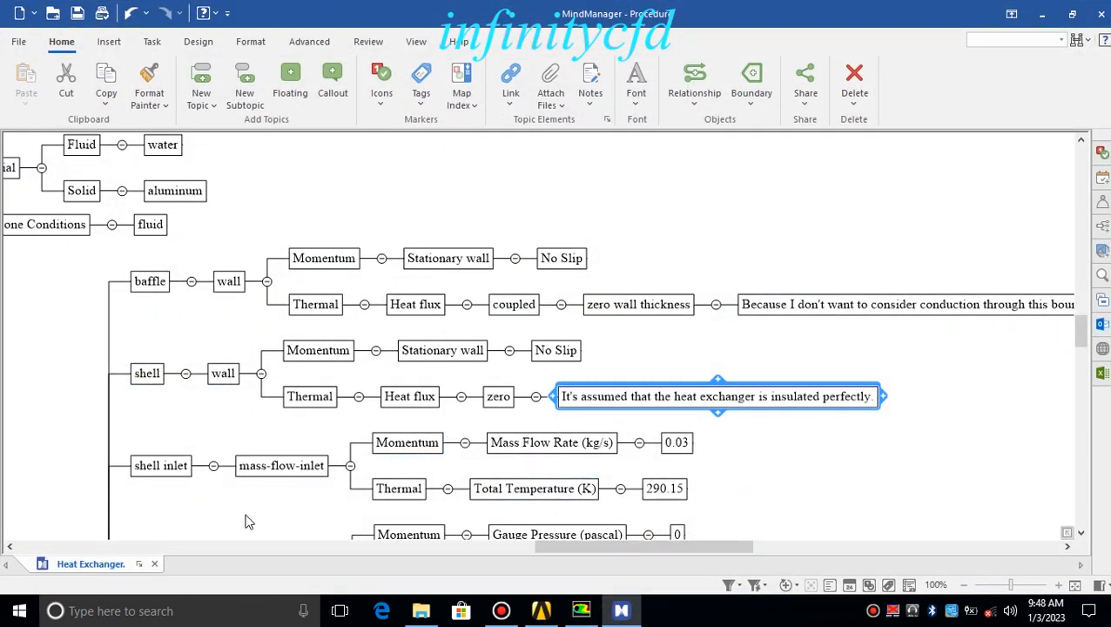
pyautogui.click(244, 522)
pyautogui.scroll(-2, 243, 515)
pyautogui.click(154, 396)
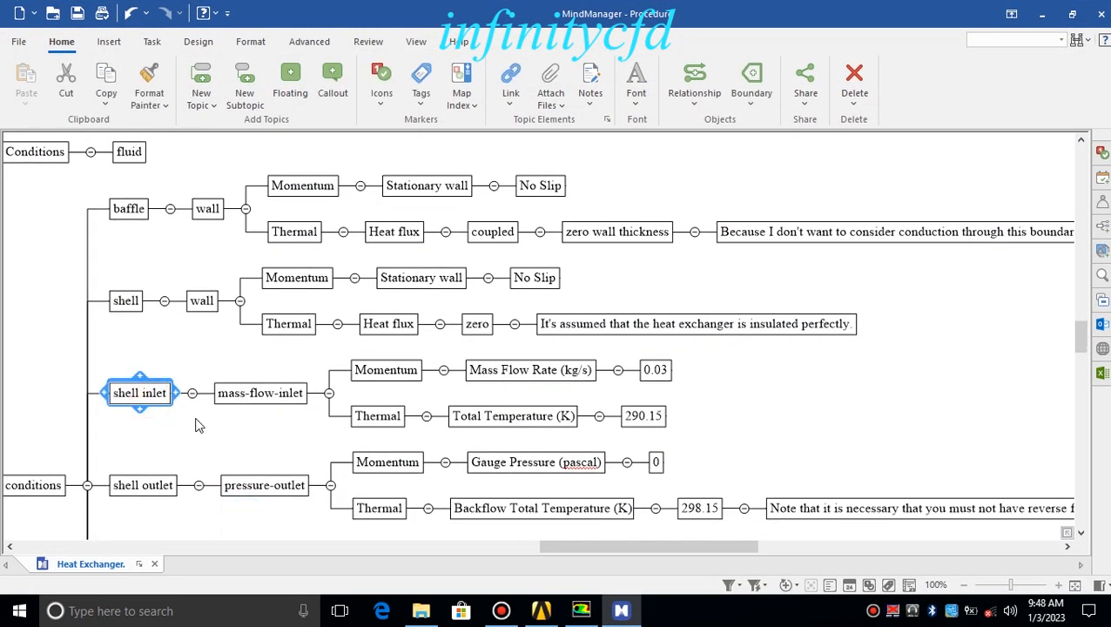
pyautogui.click(252, 396)
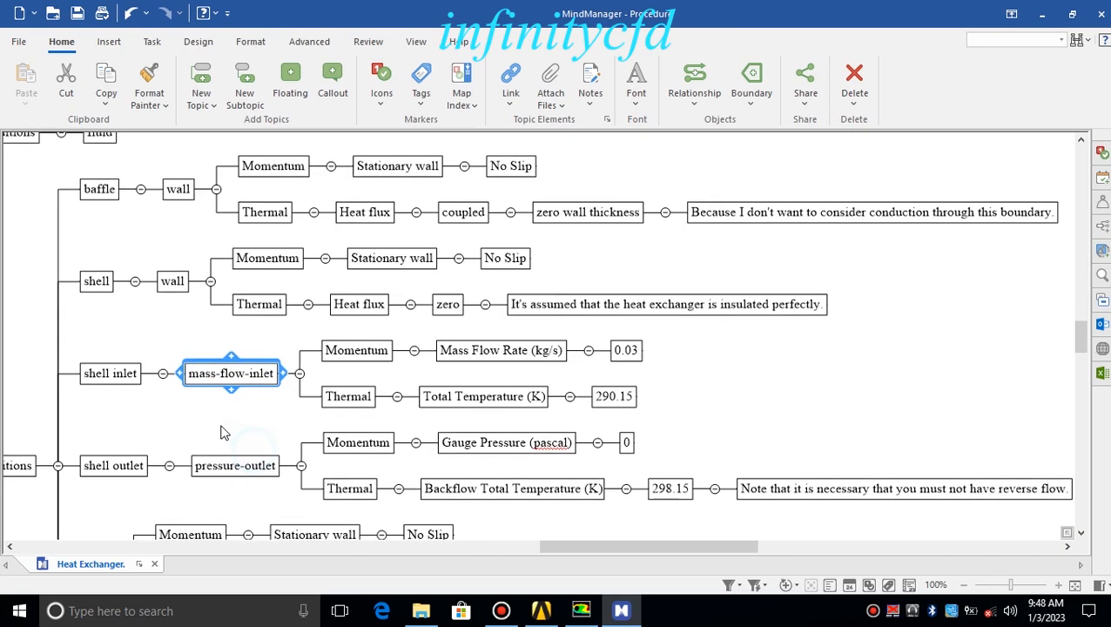
pyautogui.click(127, 380)
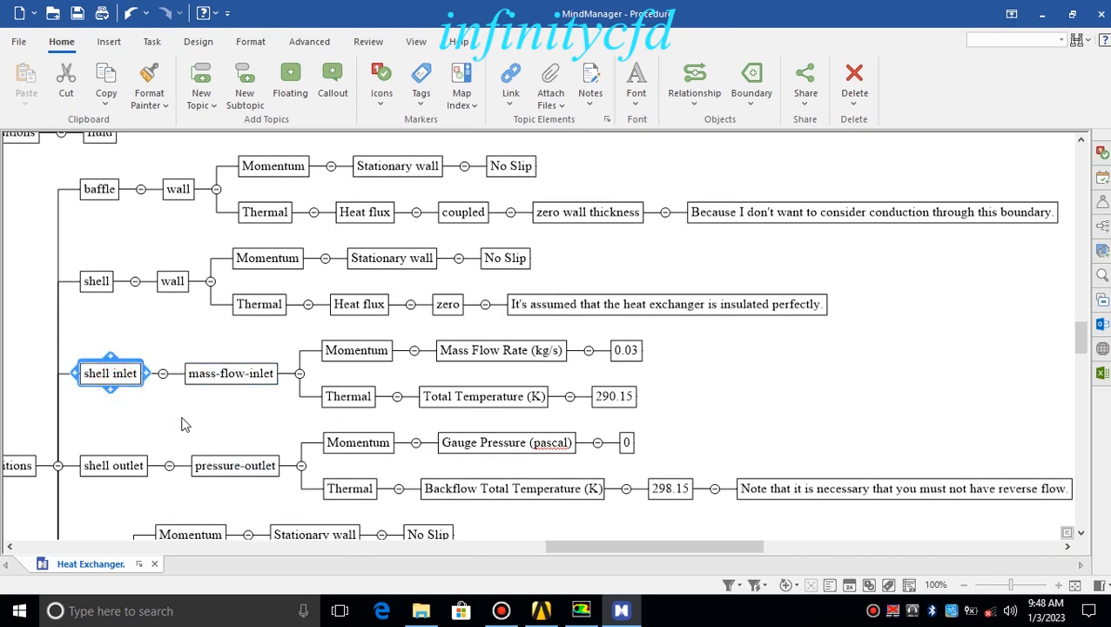
pyautogui.click(184, 416)
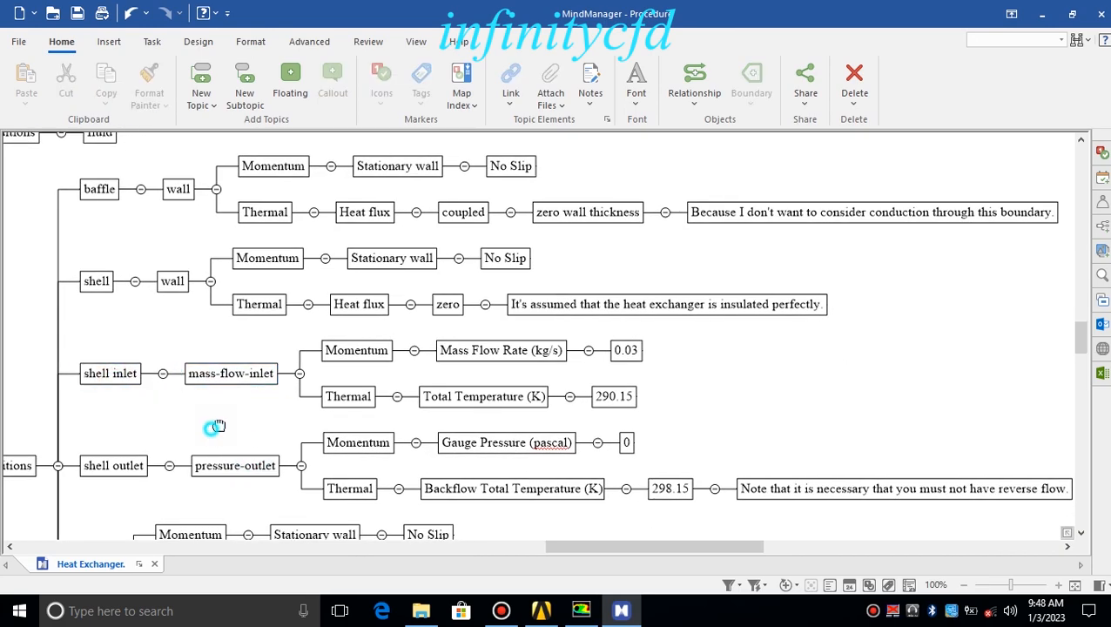
# - Examine the shell inlet's Momentum and Thermal branches for the mass flow rate and total temperature
pyautogui.click(248, 333)
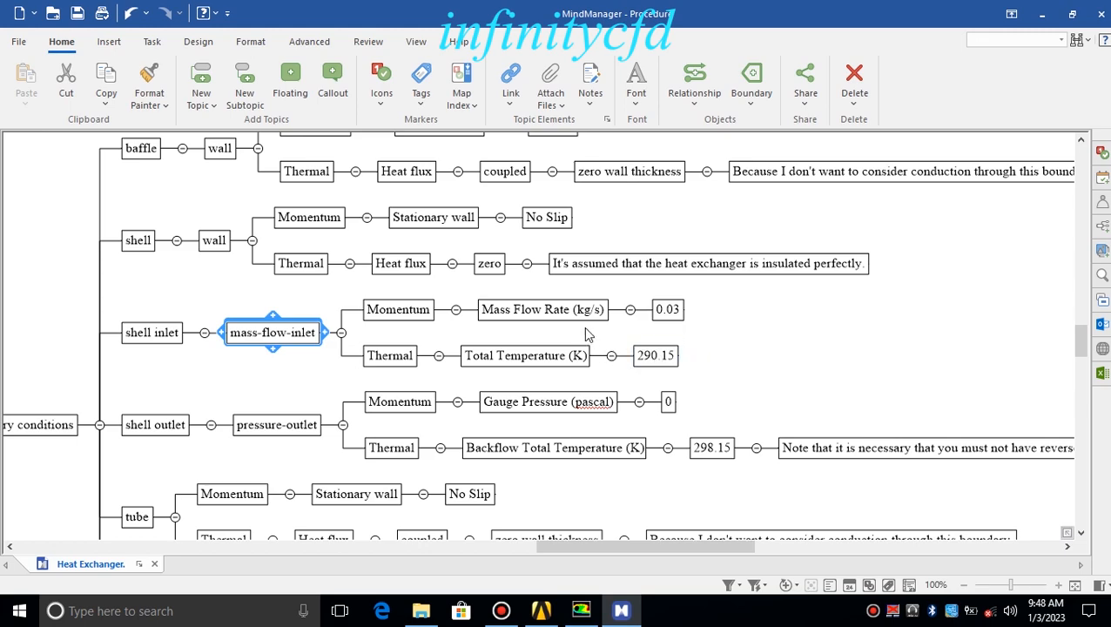
pyautogui.click(735, 348)
pyautogui.click(539, 358)
pyautogui.click(655, 356)
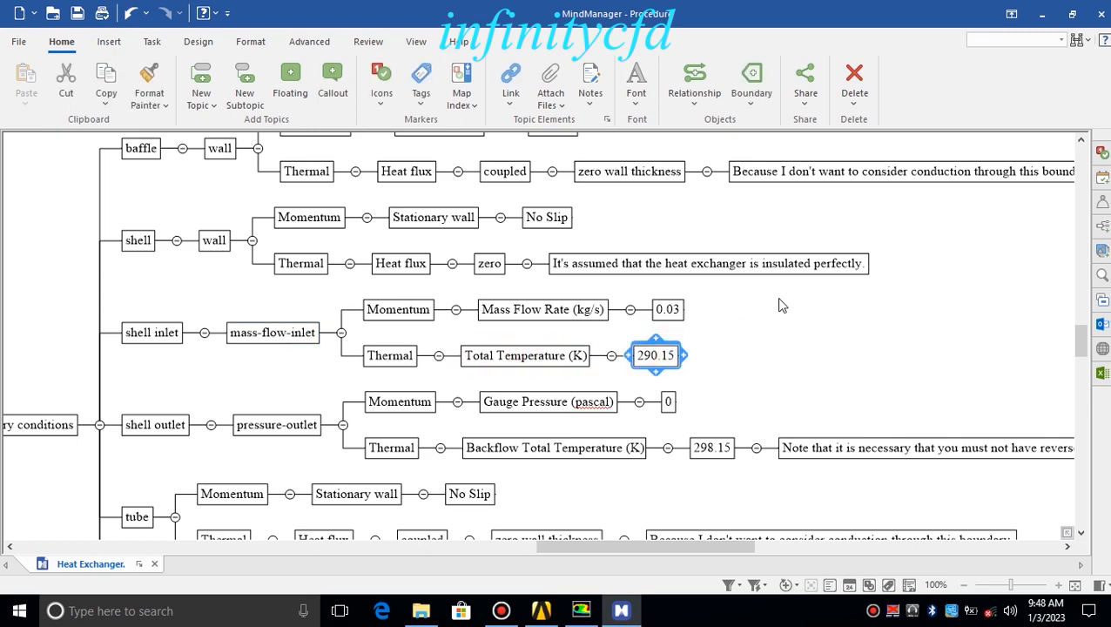
pyautogui.moveTo(865, 385); pyautogui.dragTo(788, 366)
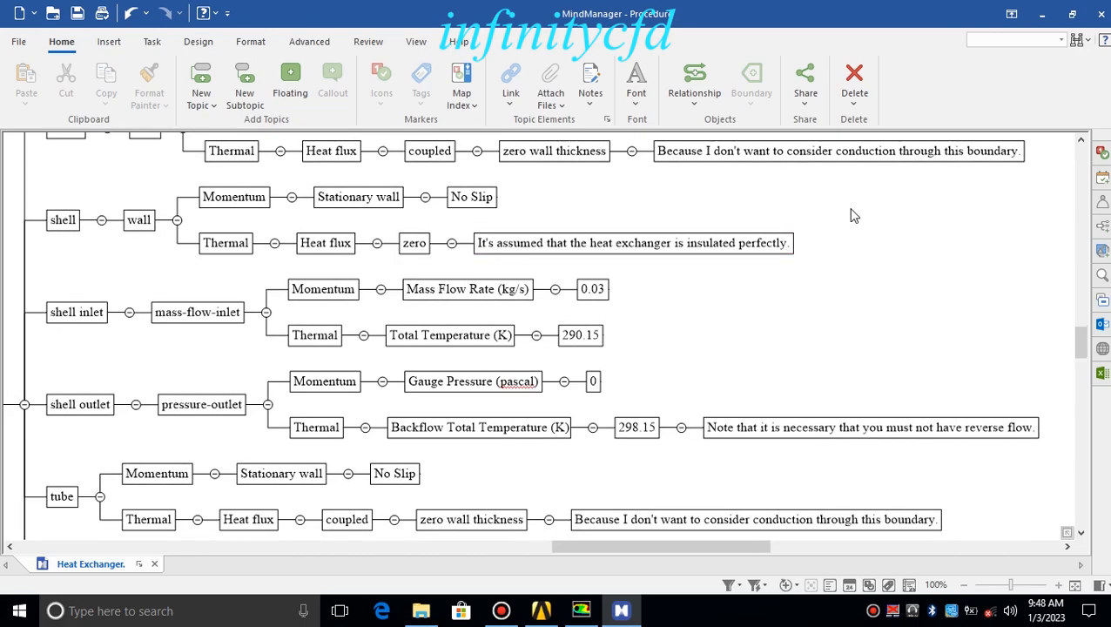
# - Return to Fluent and change the shell_inlet zone's boundary type to mass-flow-inlet
pyautogui.click(1044, 20)
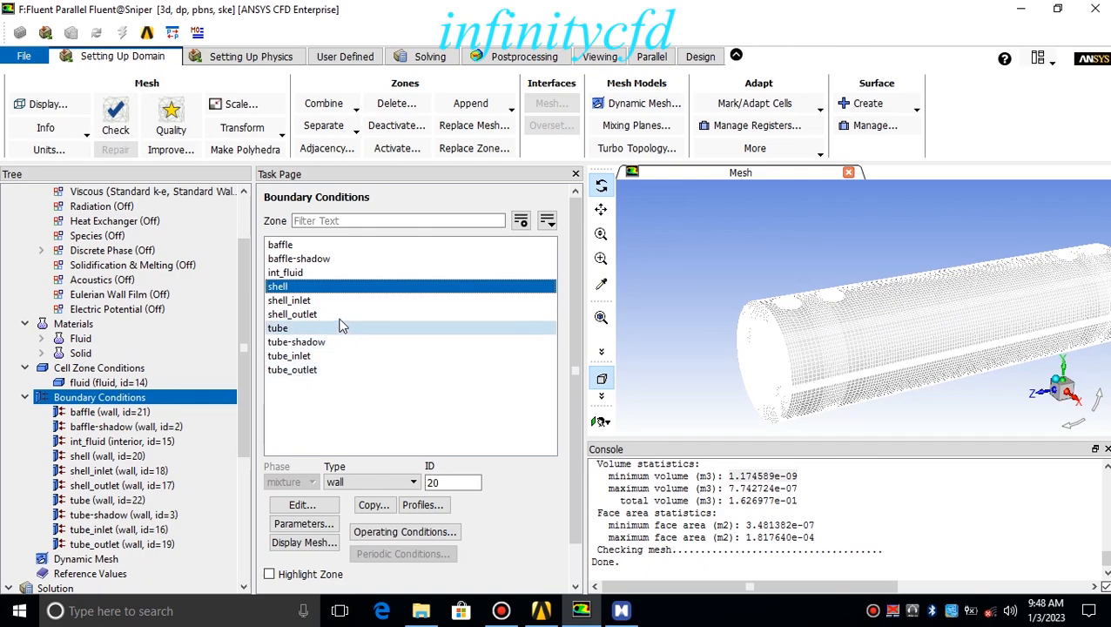
pyautogui.click(293, 300)
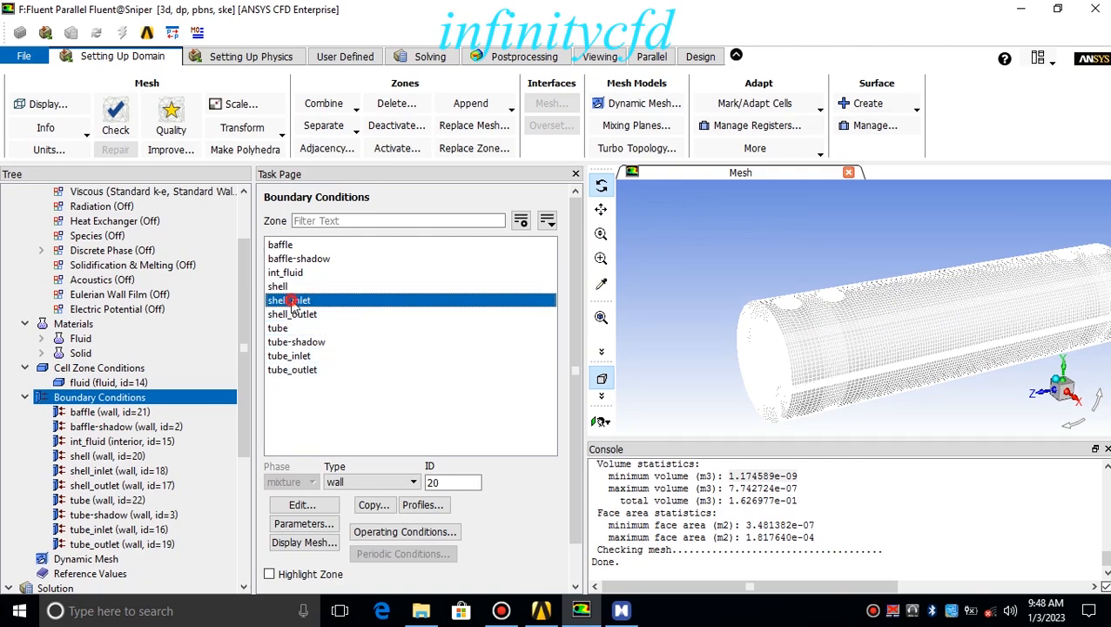
pyautogui.click(373, 482)
pyautogui.scroll(1, 370, 539)
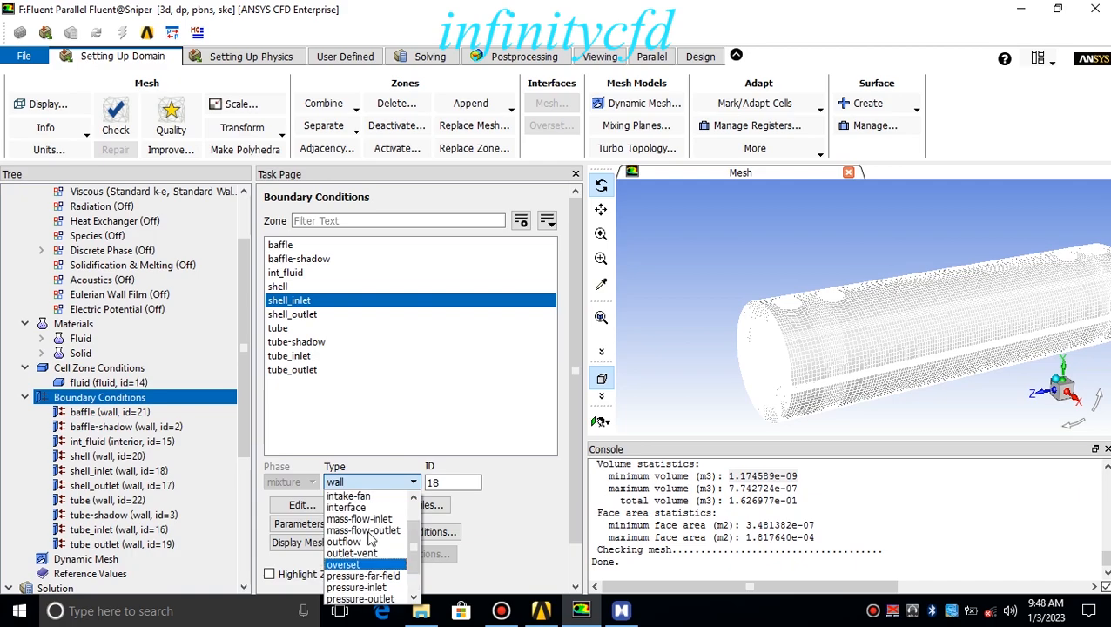
pyautogui.click(368, 520)
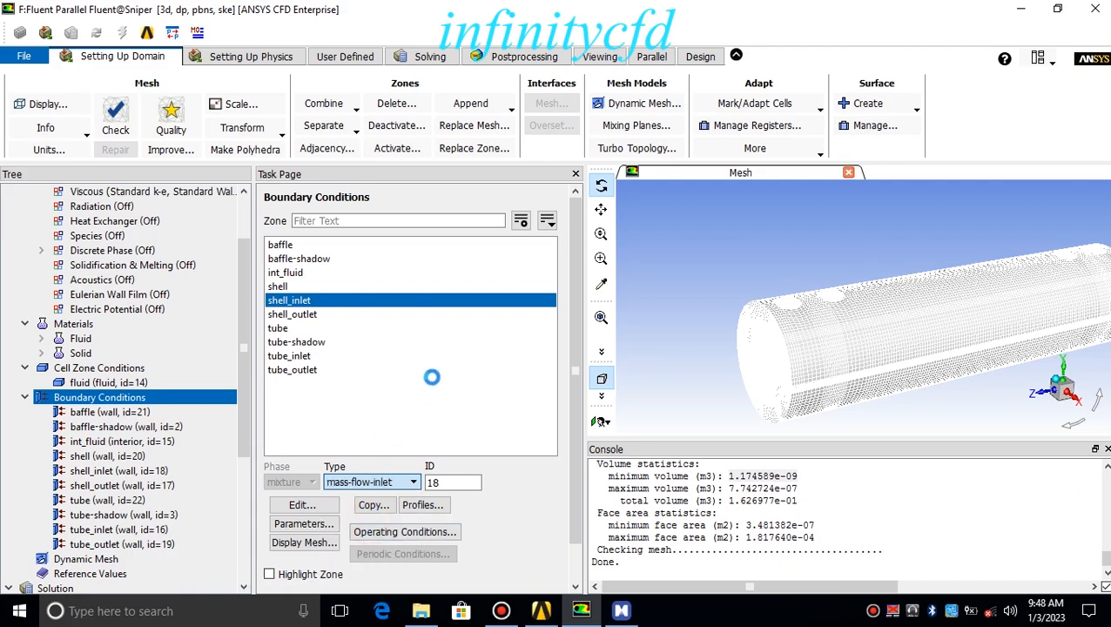
# - Set shell_inlet's flow direction to Normal to Boundary, mass flow rate to 0.03 kg/s and total temperature to 290.15 K
pyautogui.moveTo(393, 324); pyautogui.dragTo(375, 119)
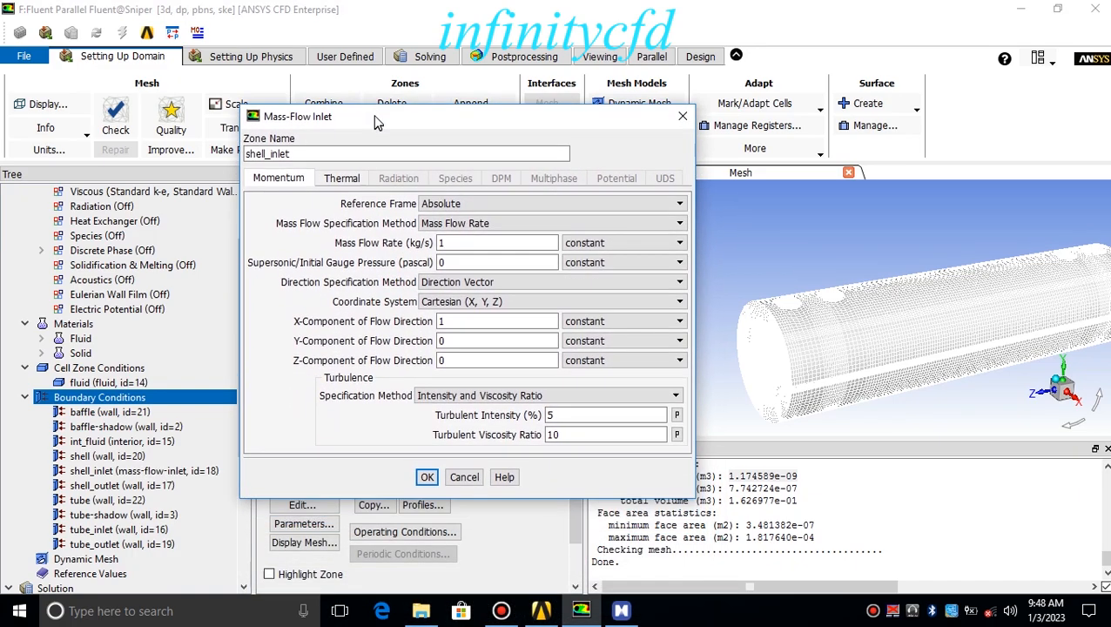
pyautogui.click(424, 285)
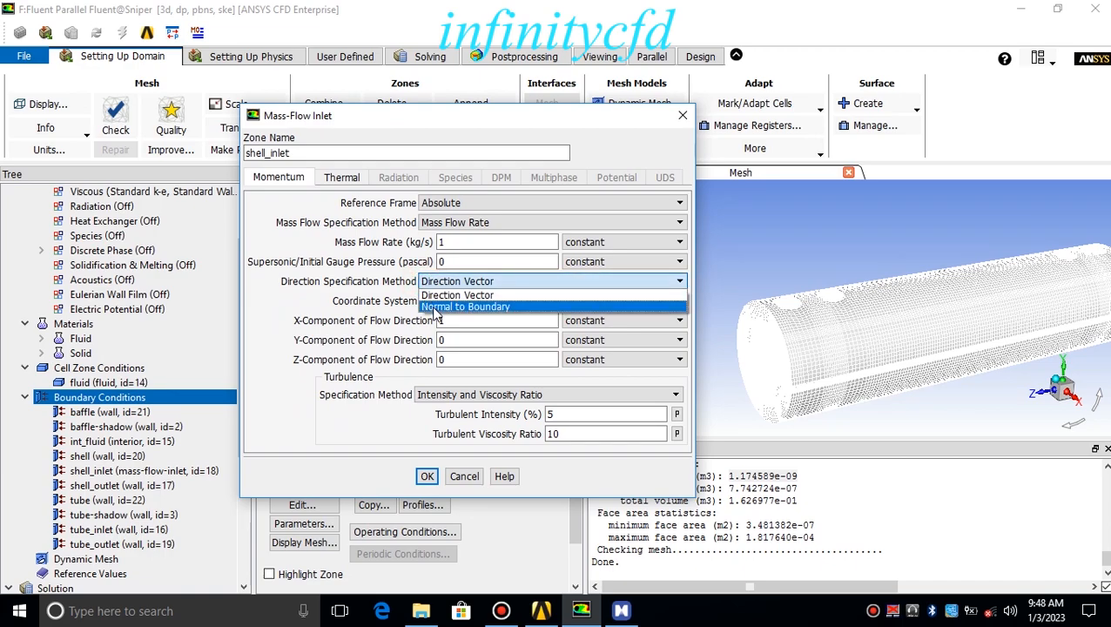
pyautogui.click(434, 308)
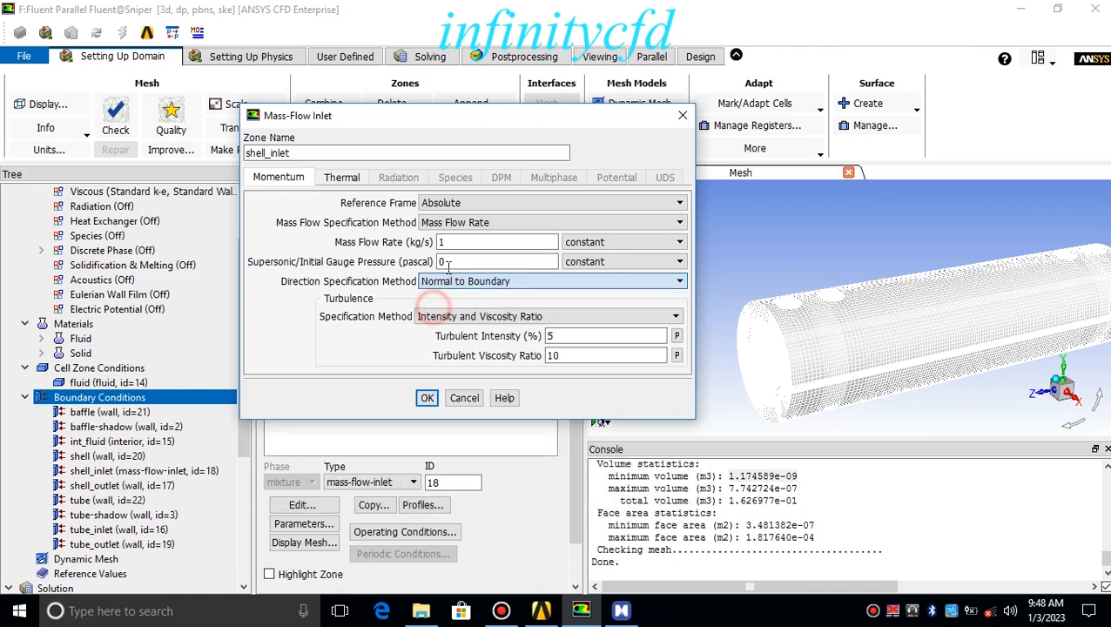
pyautogui.moveTo(456, 240); pyautogui.dragTo(384, 233)
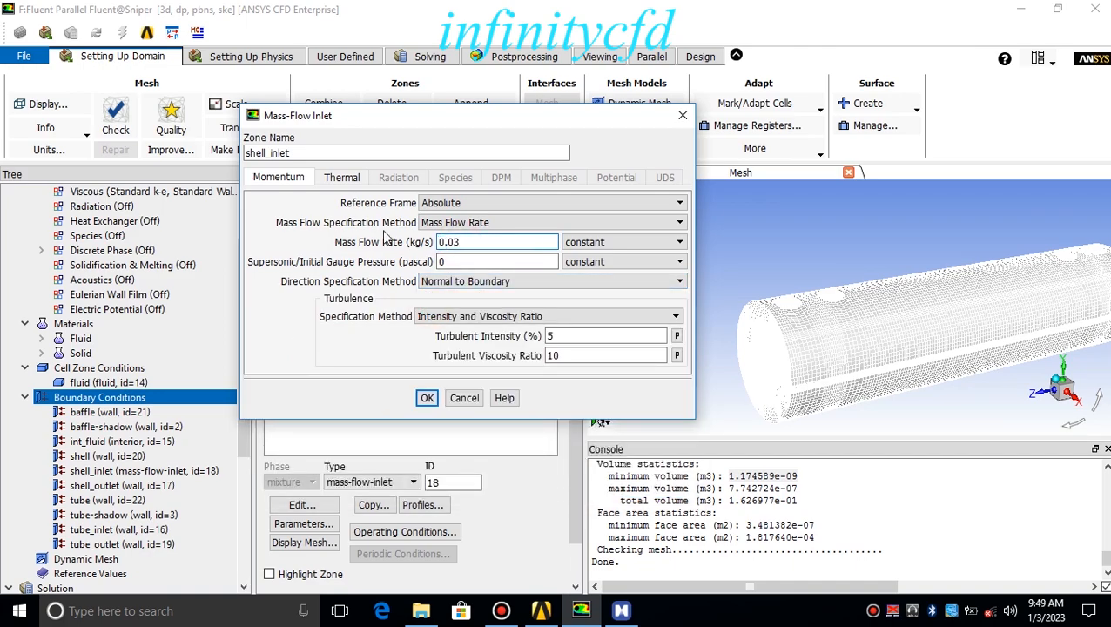
pyautogui.click(341, 178)
pyautogui.moveTo(386, 204); pyautogui.dragTo(280, 212)
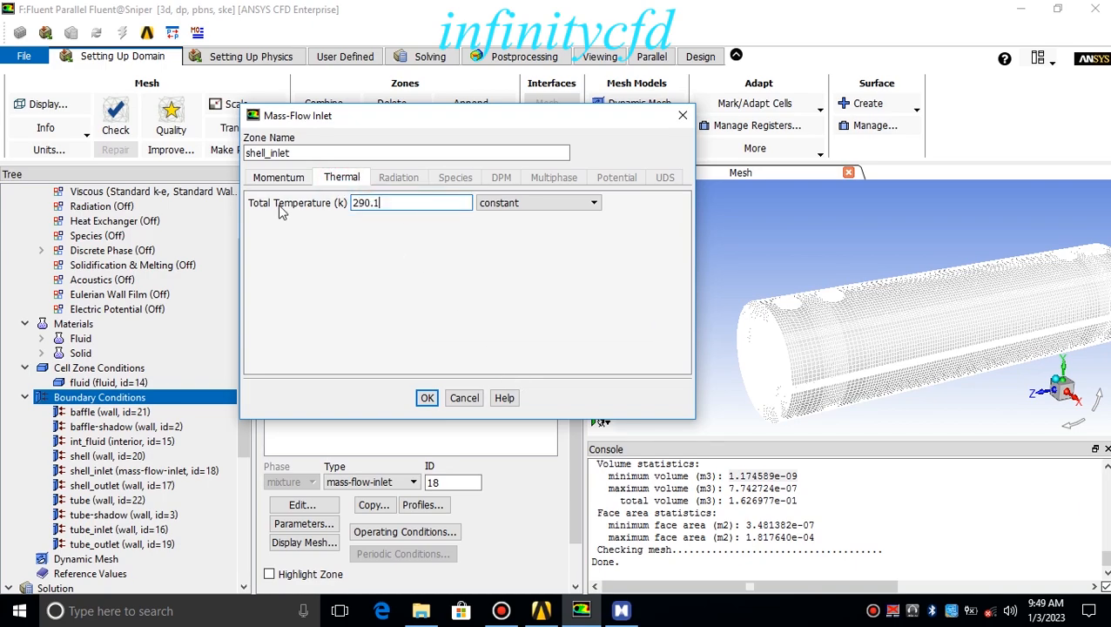
pyautogui.click(427, 399)
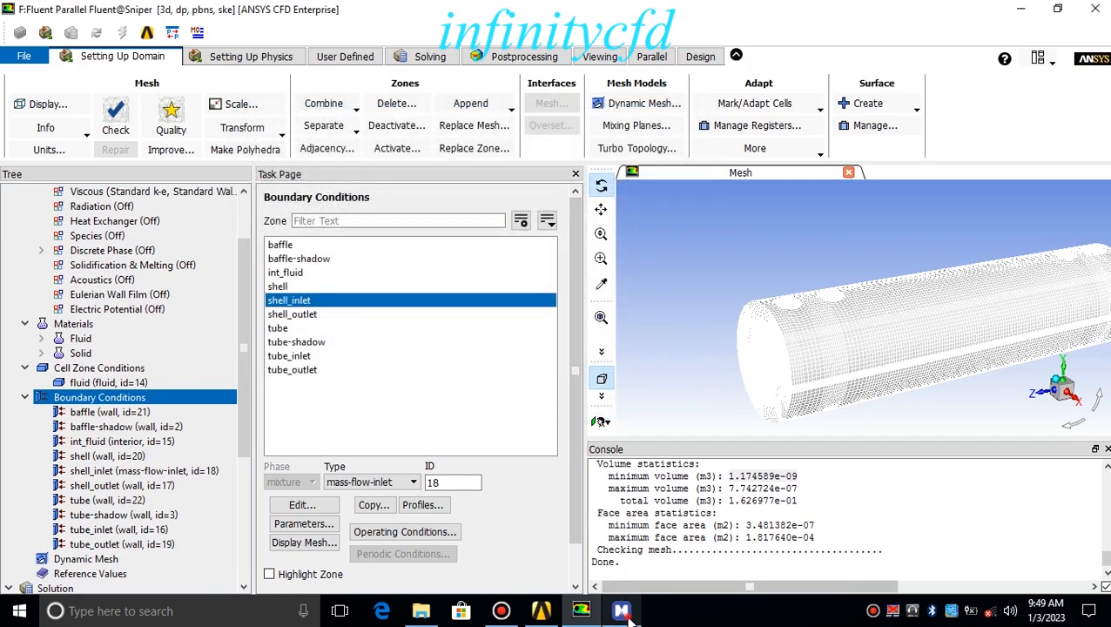
# - Switch to MindManager and examine the shell outlet's boundary type and the gauge pressure in its Momentum branch
pyautogui.click(621, 610)
pyautogui.moveTo(706, 322); pyautogui.dragTo(841, 262)
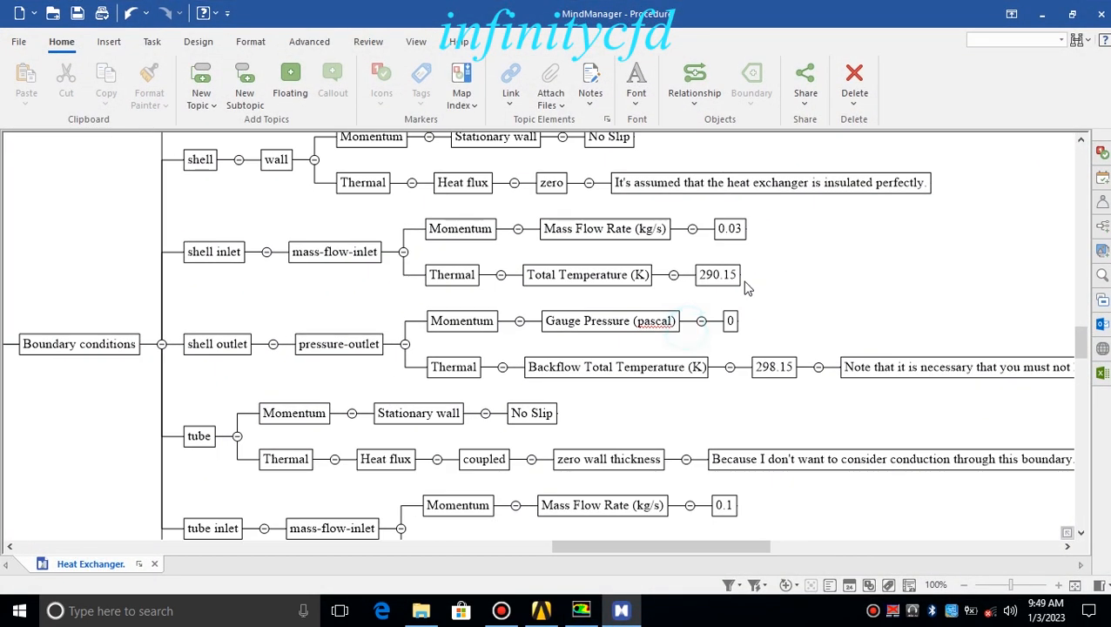
pyautogui.click(237, 345)
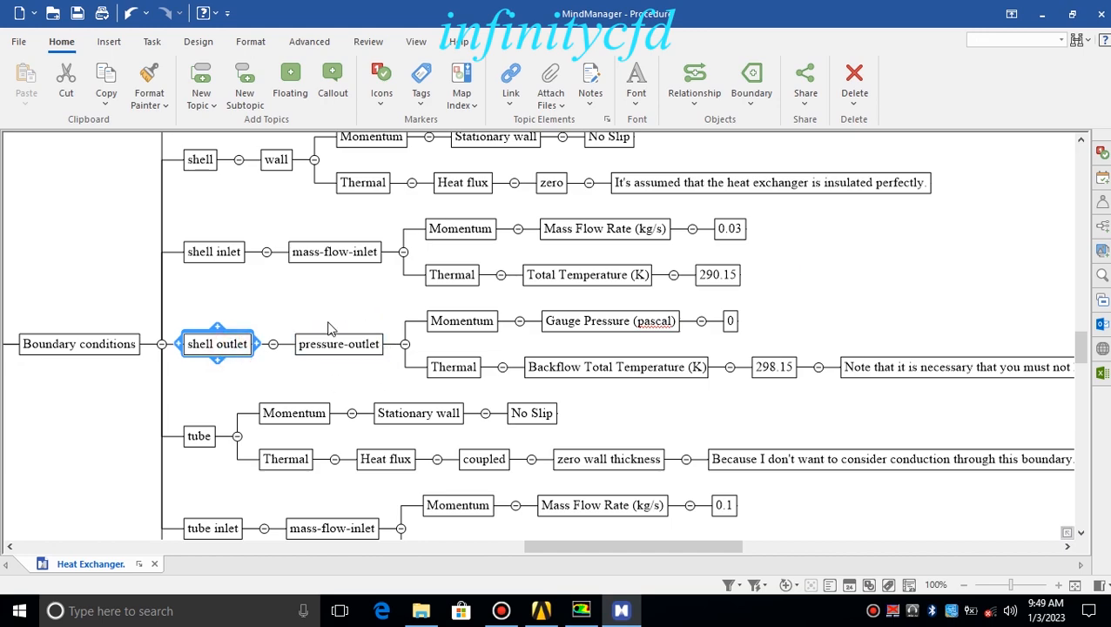
pyautogui.click(430, 339)
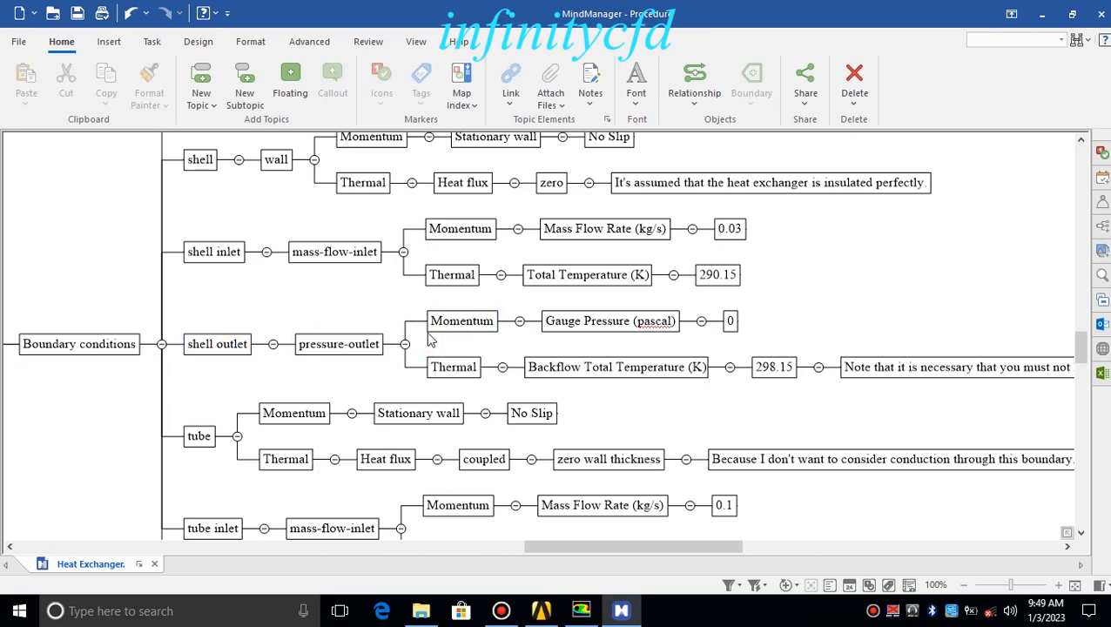
pyautogui.click(453, 328)
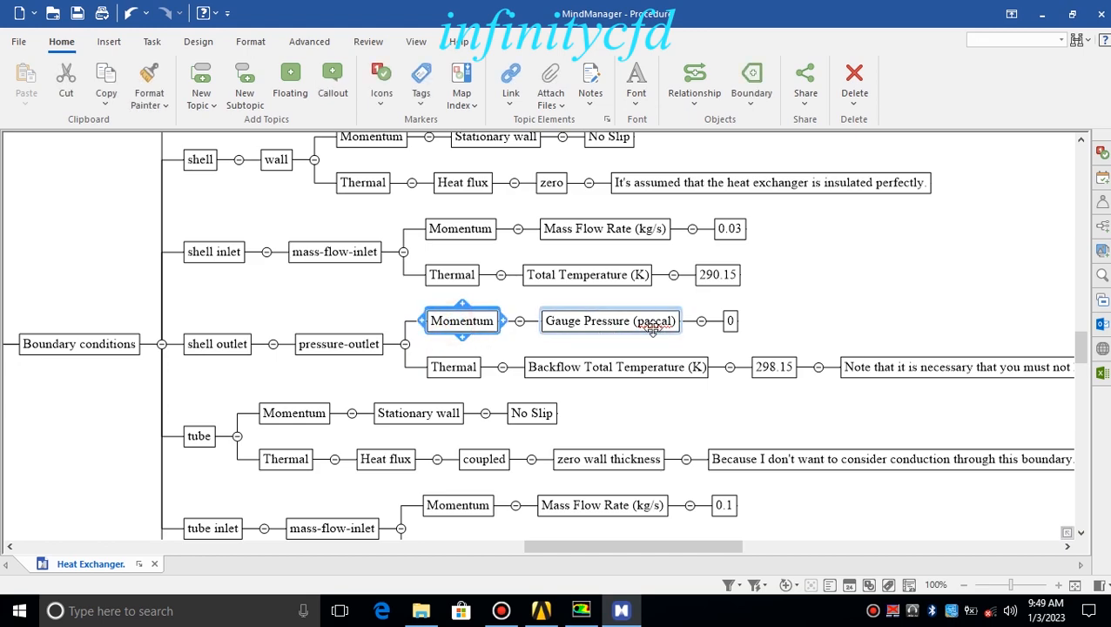
pyautogui.click(775, 307)
pyautogui.moveTo(818, 297); pyautogui.dragTo(669, 300)
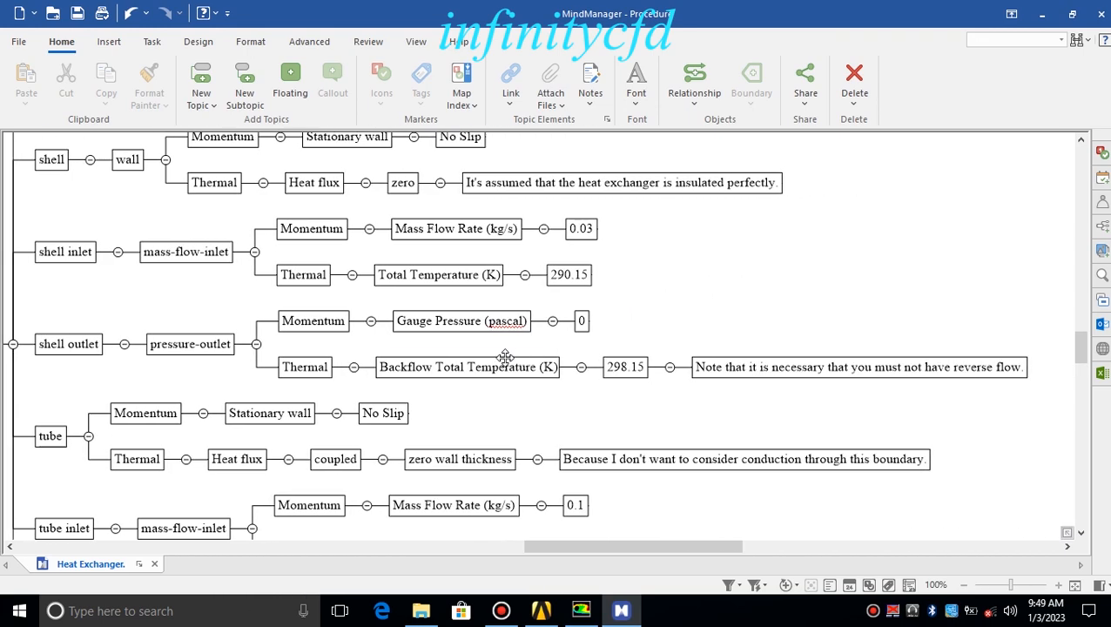
# - Examine the backflow total temperature in the shell outlet's Thermal branch
pyautogui.click(623, 369)
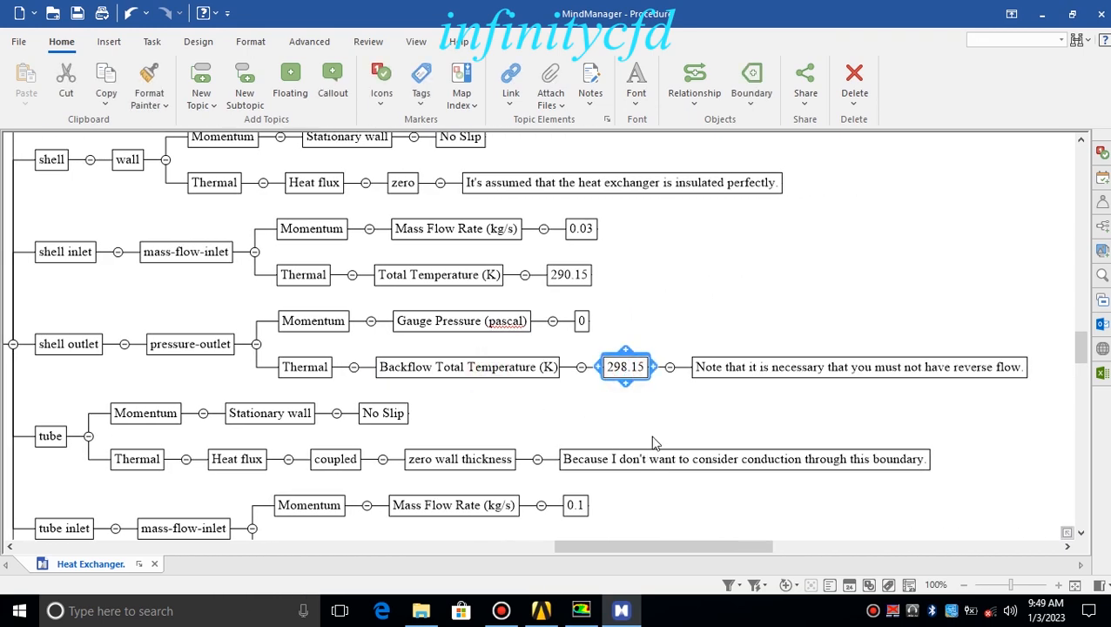
pyautogui.click(529, 370)
pyautogui.click(640, 423)
pyautogui.click(553, 367)
pyautogui.click(611, 369)
pyautogui.click(665, 397)
pyautogui.moveTo(665, 397); pyautogui.dragTo(519, 392)
pyautogui.click(460, 353)
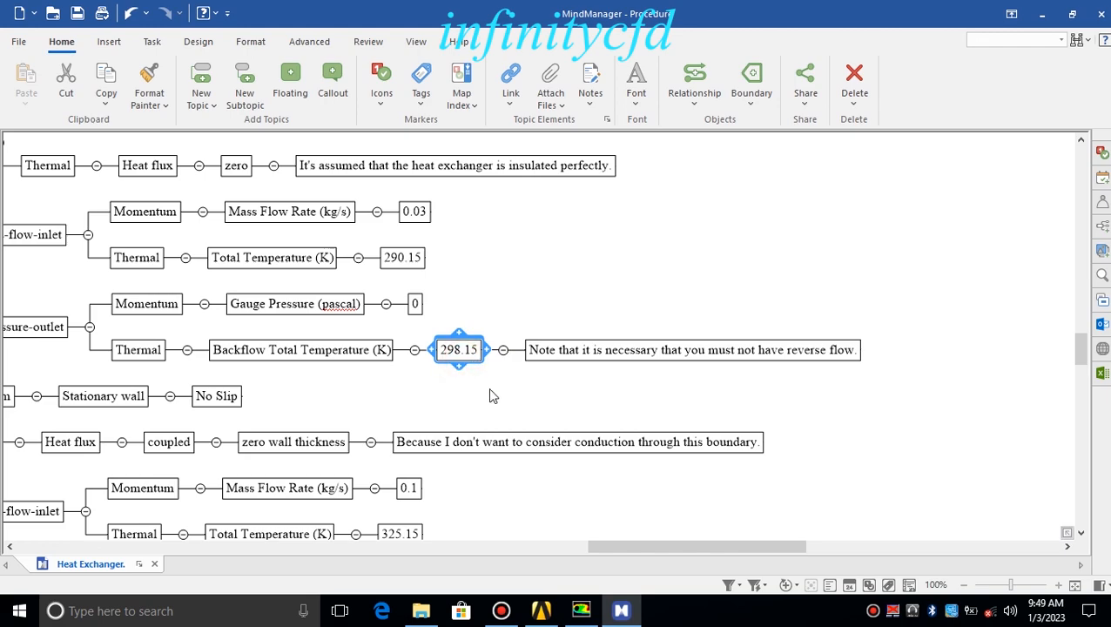
pyautogui.click(490, 393)
pyautogui.moveTo(452, 396); pyautogui.dragTo(649, 399)
pyautogui.click(696, 391)
pyautogui.moveTo(742, 392); pyautogui.dragTo(409, 389)
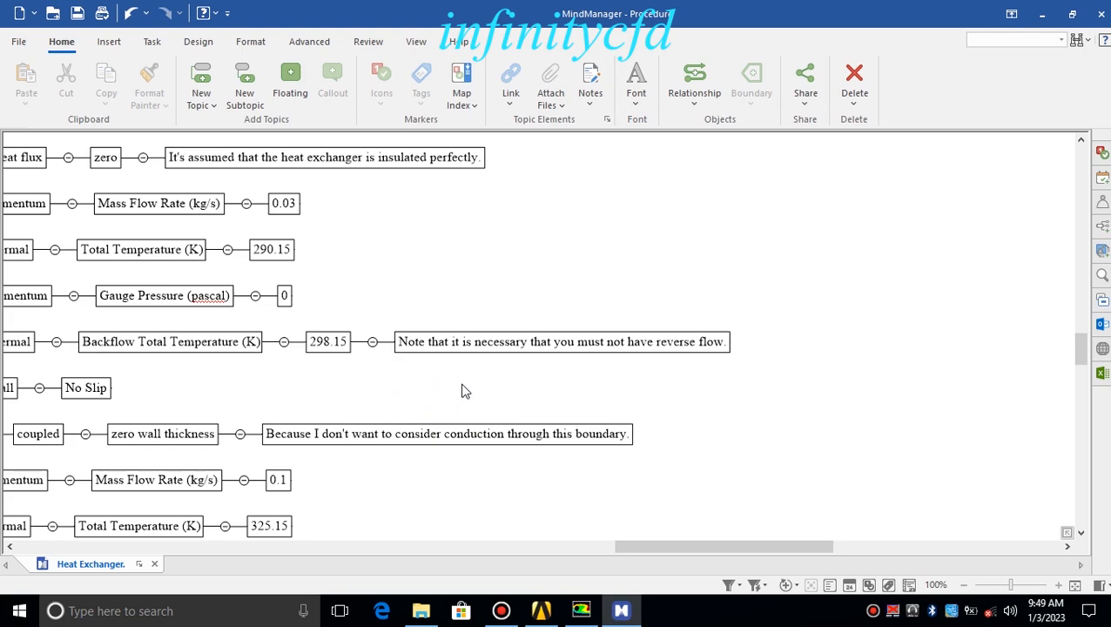
# - Read the reverse flow note attached to the shell outlet's backflow temperature
pyautogui.click(451, 343)
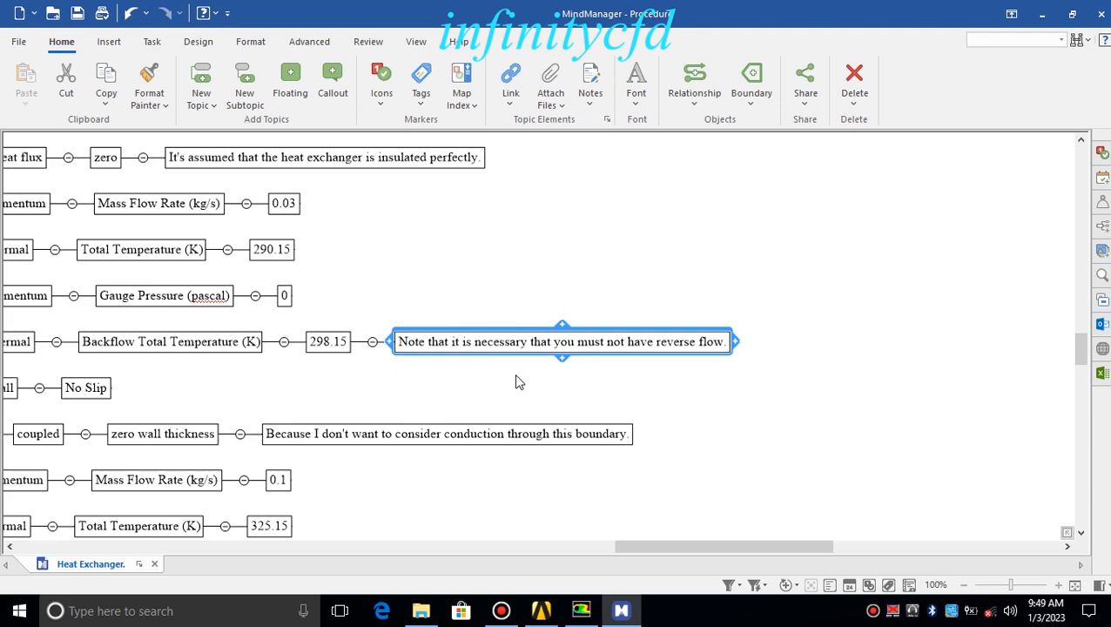
pyautogui.click(452, 377)
pyautogui.moveTo(319, 394); pyautogui.dragTo(637, 378)
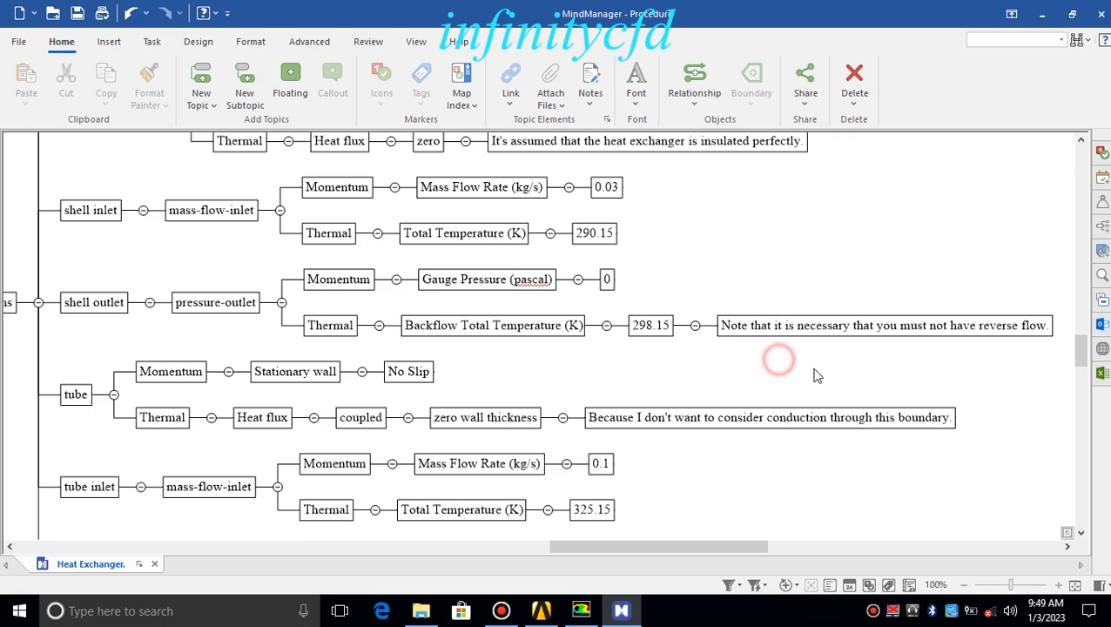
pyautogui.moveTo(813, 367); pyautogui.dragTo(649, 409)
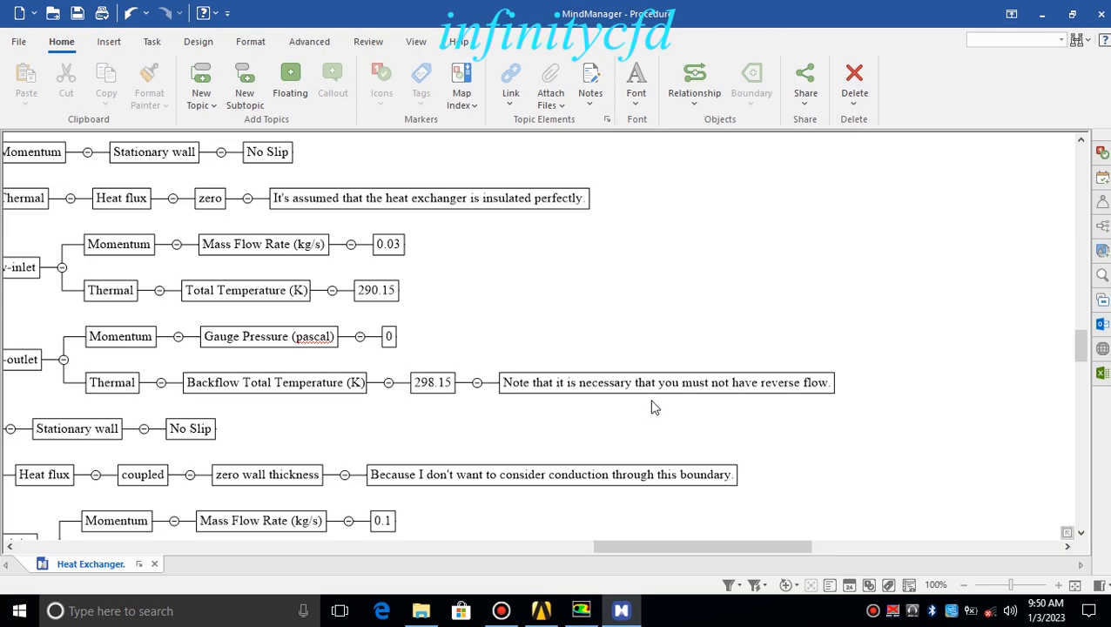
pyautogui.click(590, 374)
pyautogui.click(442, 386)
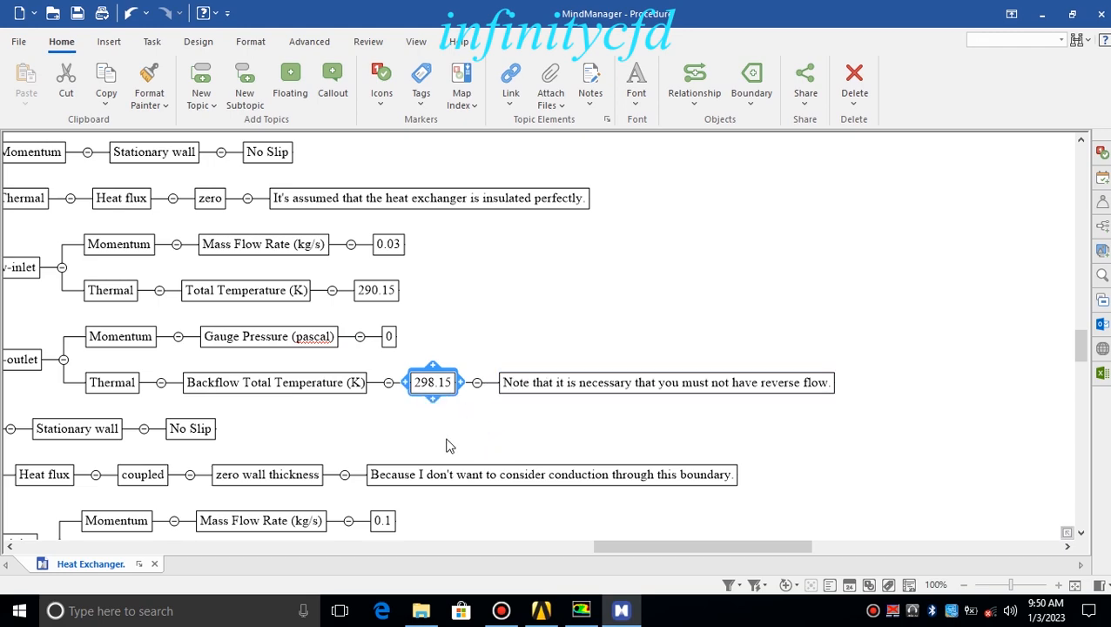
pyautogui.click(532, 441)
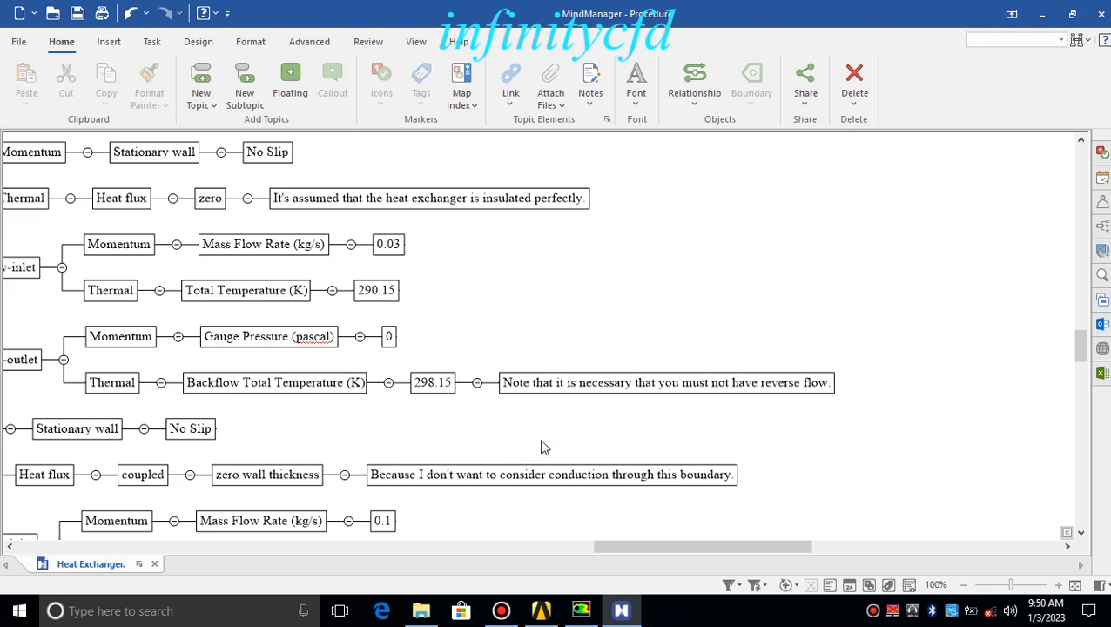
pyautogui.click(554, 390)
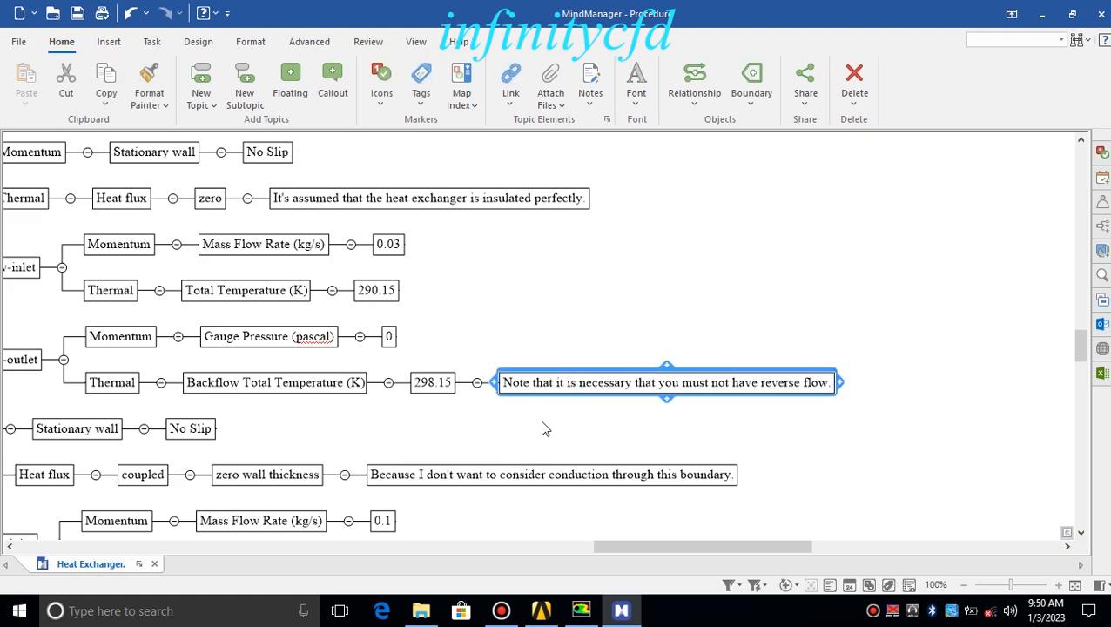
# - Switch to Fluent, change shell_outlet's boundary type to pressure-outlet, and review and accept its Momentum and Thermal settings
pyautogui.click(583, 611)
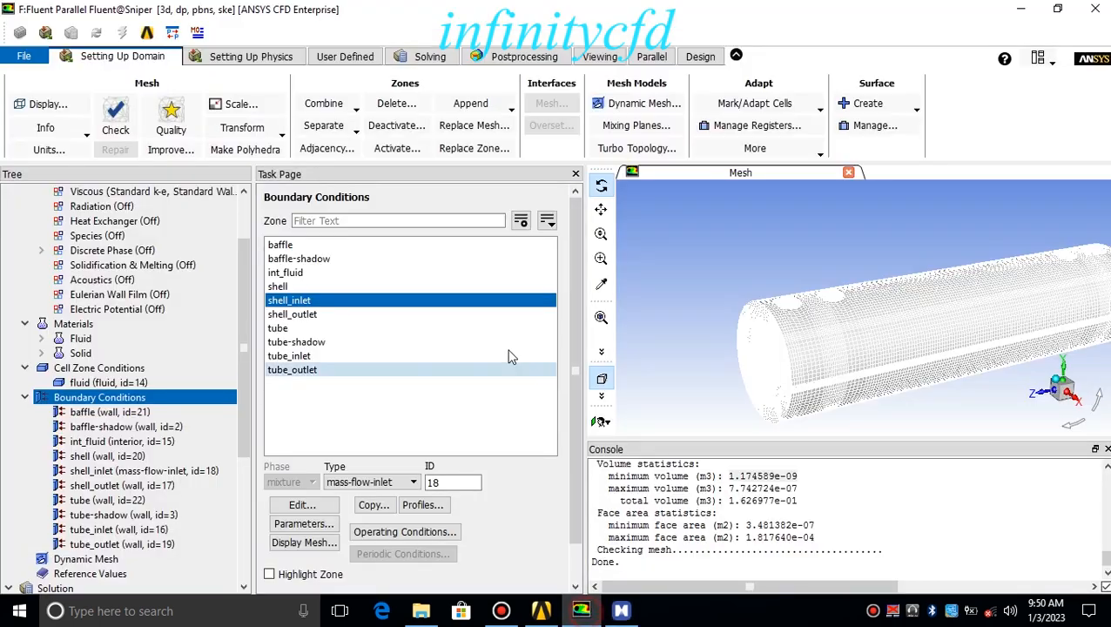
pyautogui.click(330, 315)
pyautogui.click(365, 484)
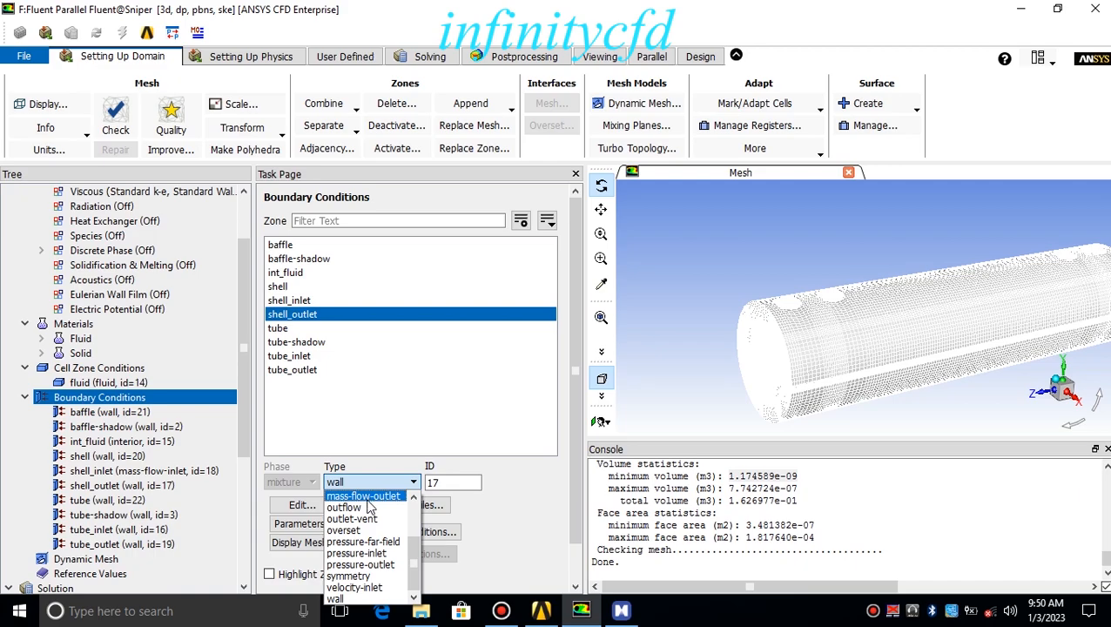
pyautogui.click(383, 566)
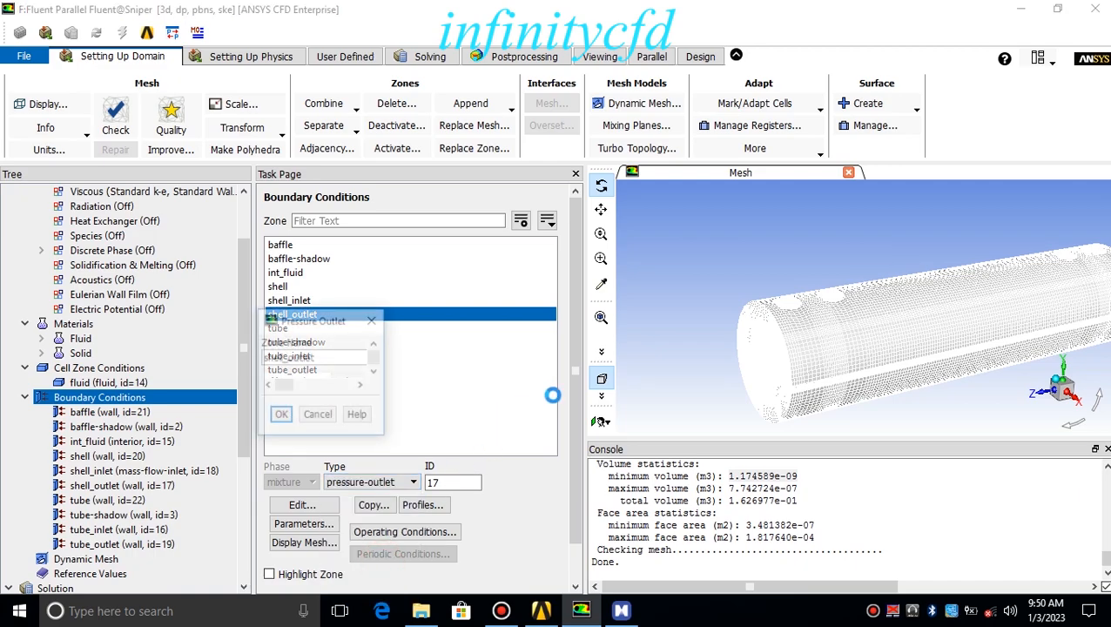
pyautogui.moveTo(541, 325); pyautogui.dragTo(545, 201)
pyautogui.click(488, 294)
pyautogui.click(369, 250)
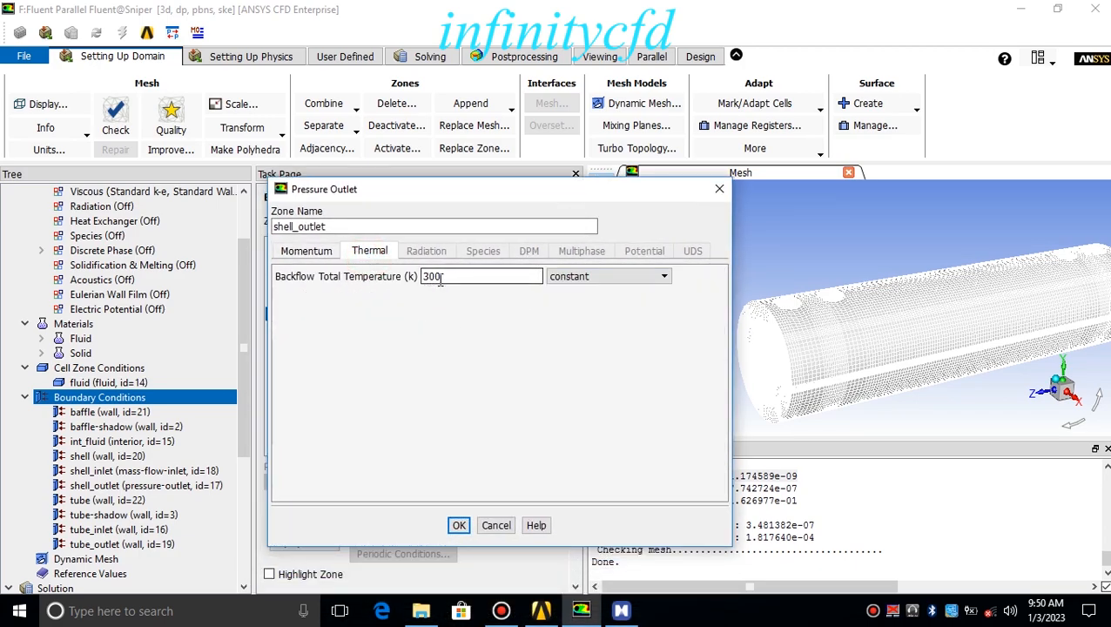
pyautogui.moveTo(457, 205); pyautogui.dragTo(470, 132)
pyautogui.click(471, 451)
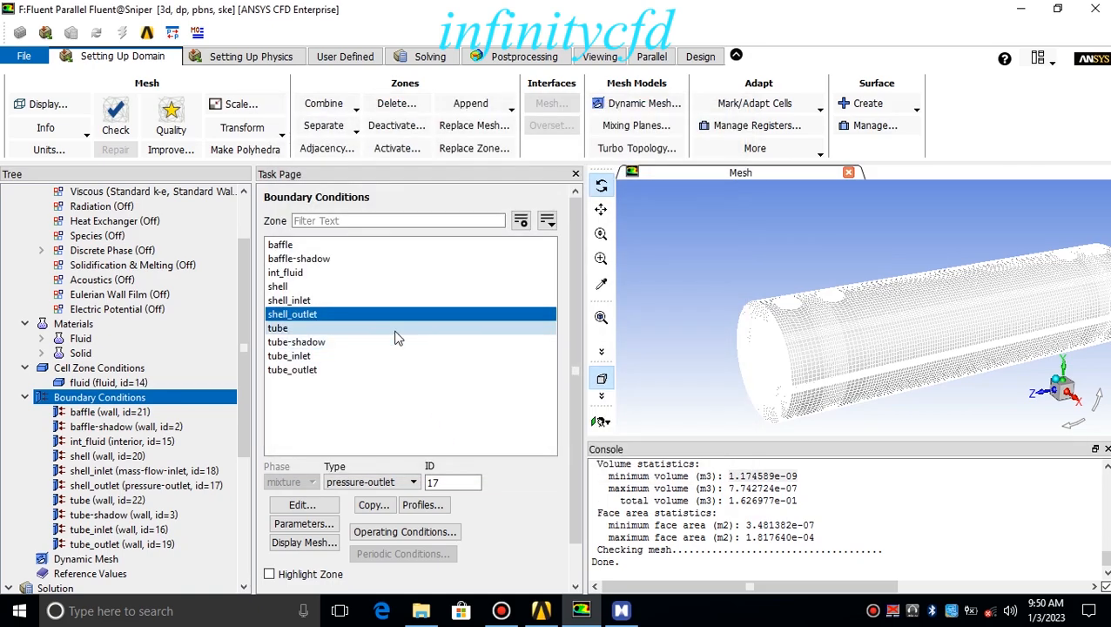
# - Switch to MindManager and examine the tube's thermal condition, wall thickness and the attached conduction note
pyautogui.click(393, 330)
pyautogui.click(620, 612)
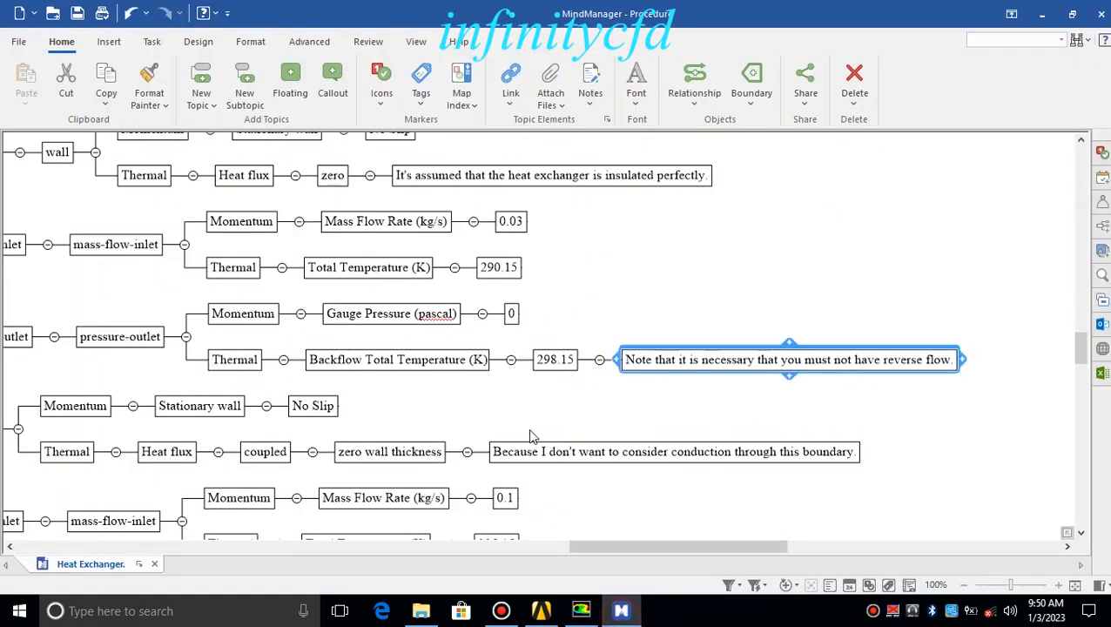
pyautogui.moveTo(575, 547); pyautogui.dragTo(510, 547)
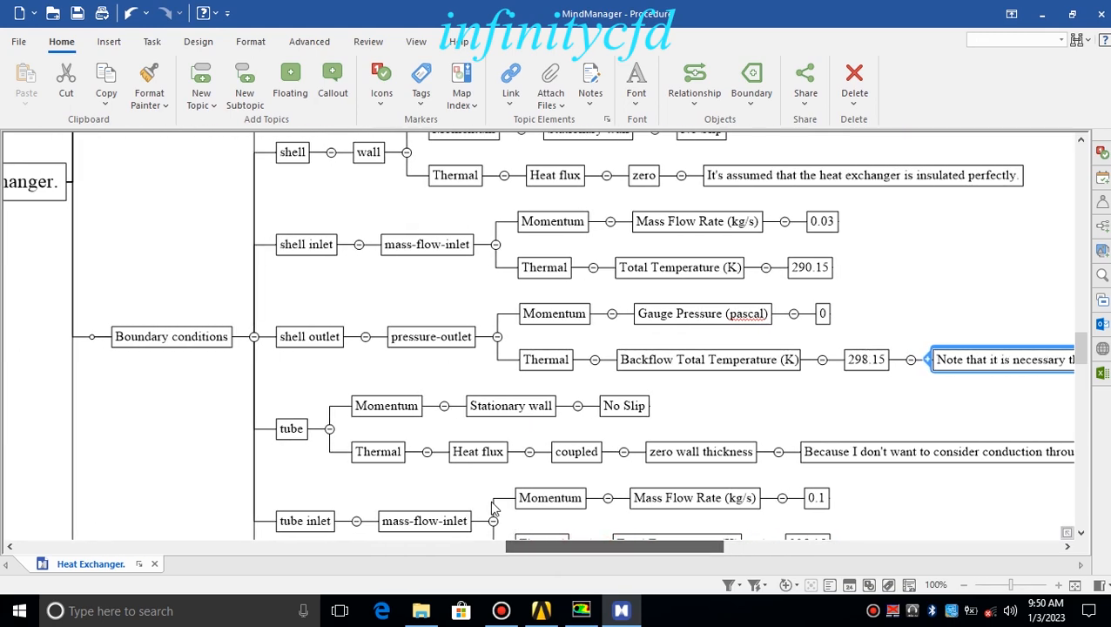
pyautogui.click(288, 431)
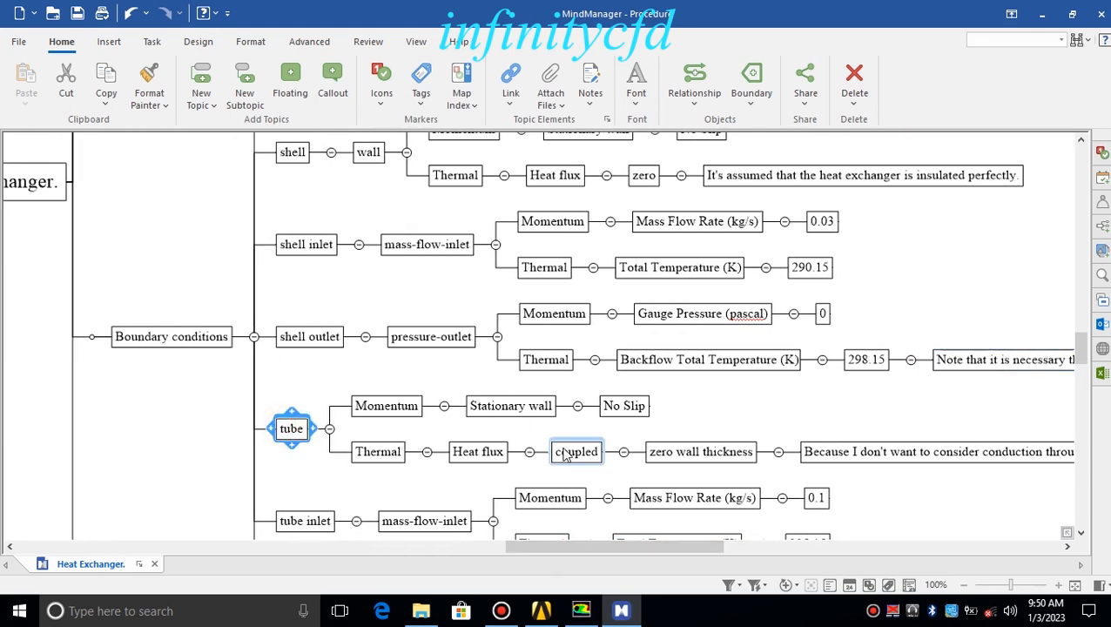
pyautogui.click(564, 454)
pyautogui.click(666, 451)
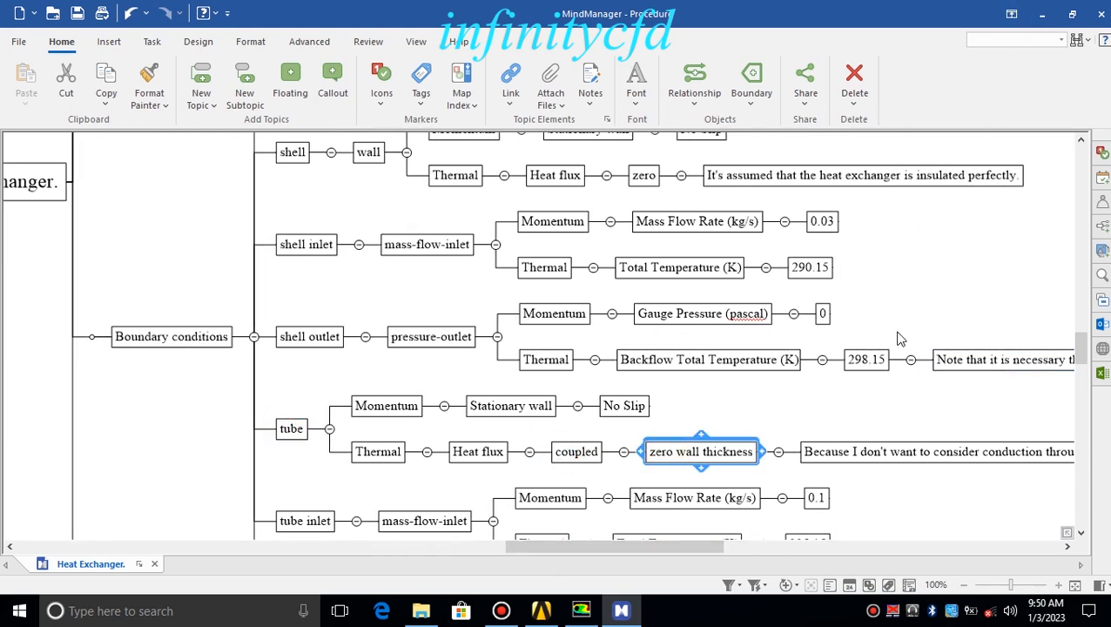
pyautogui.click(899, 451)
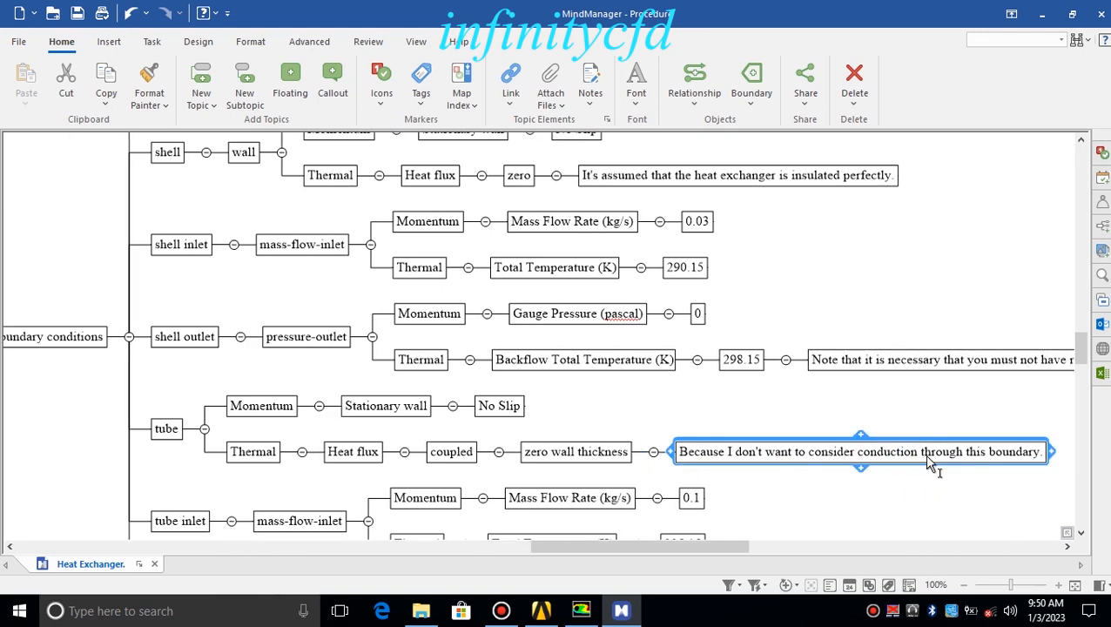
# - Return to Fluent and check the tube wall's Momentum and Thermal conditions against the procedure map, accepting the settings
pyautogui.click(1043, 18)
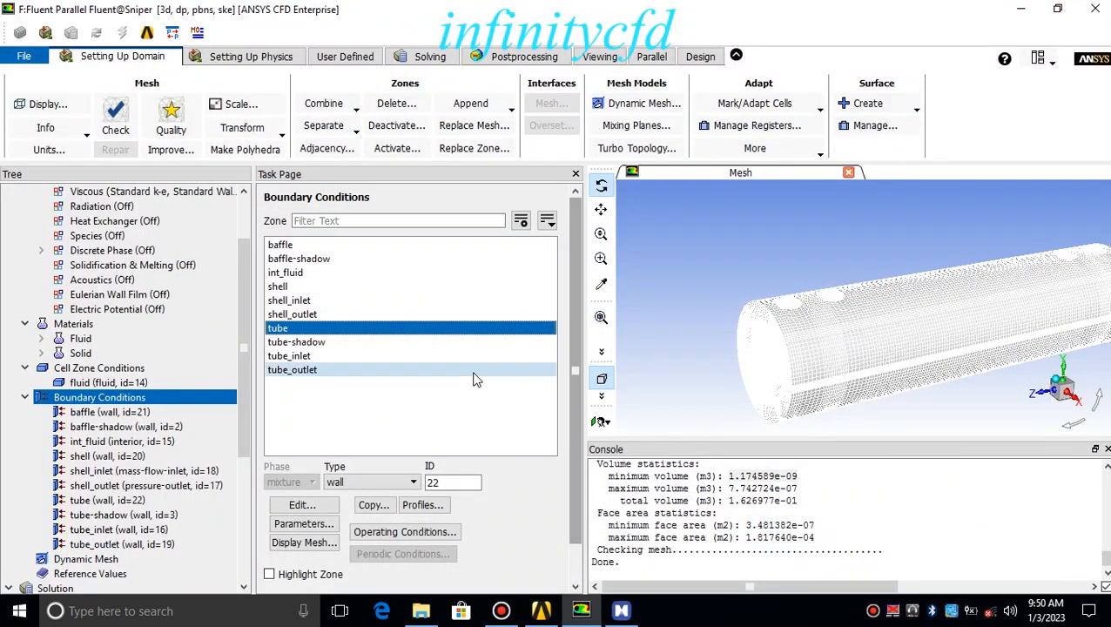
pyautogui.click(296, 343)
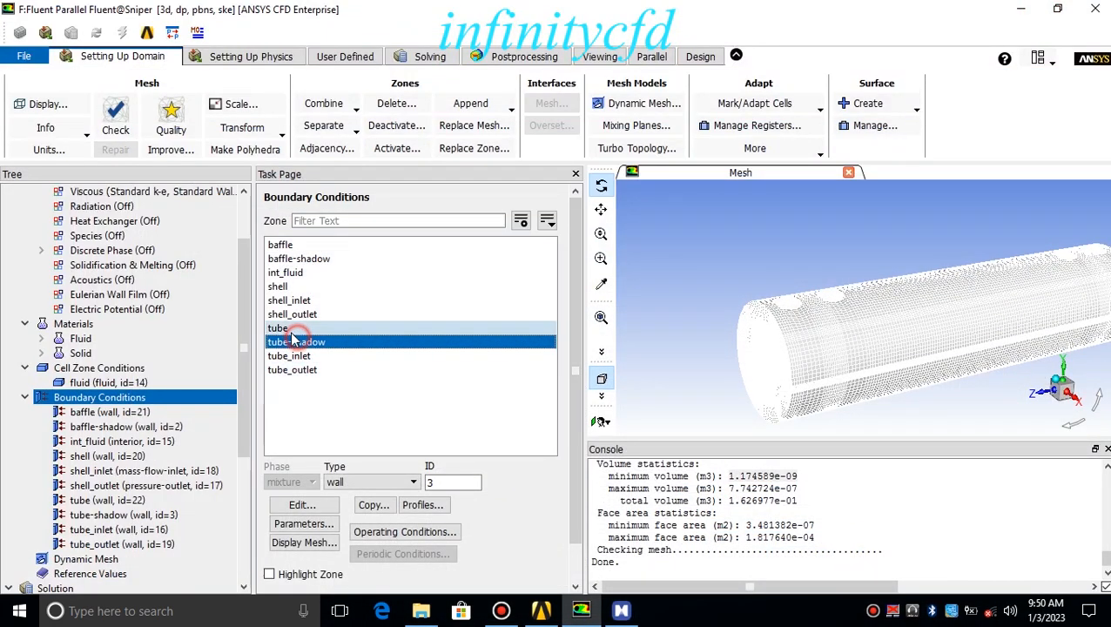
pyautogui.click(291, 329)
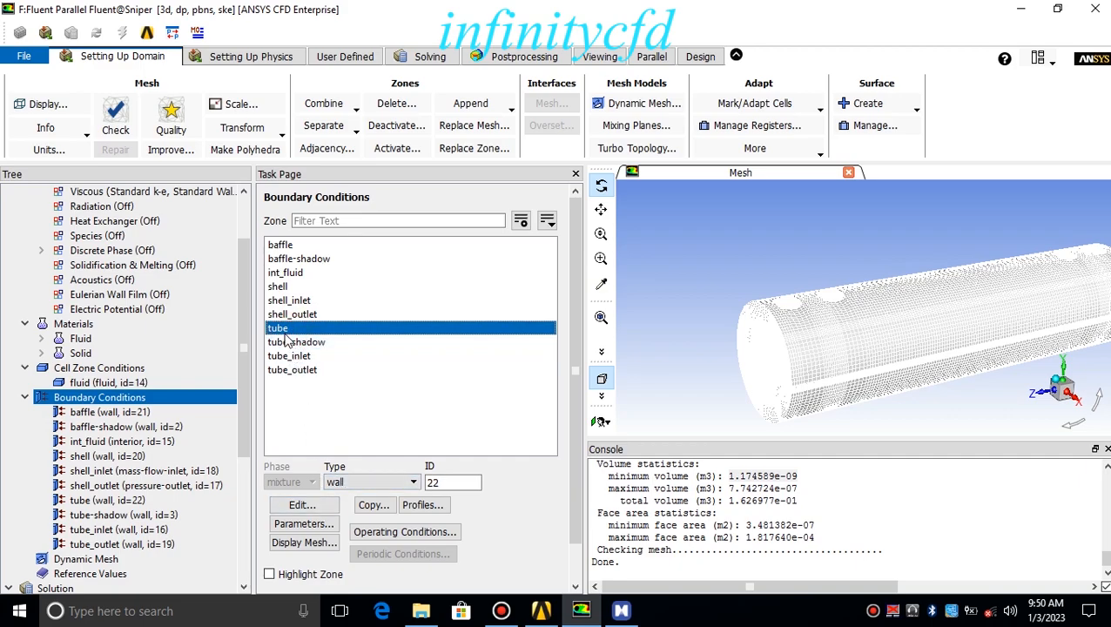
pyautogui.moveTo(572, 454); pyautogui.dragTo(572, 500)
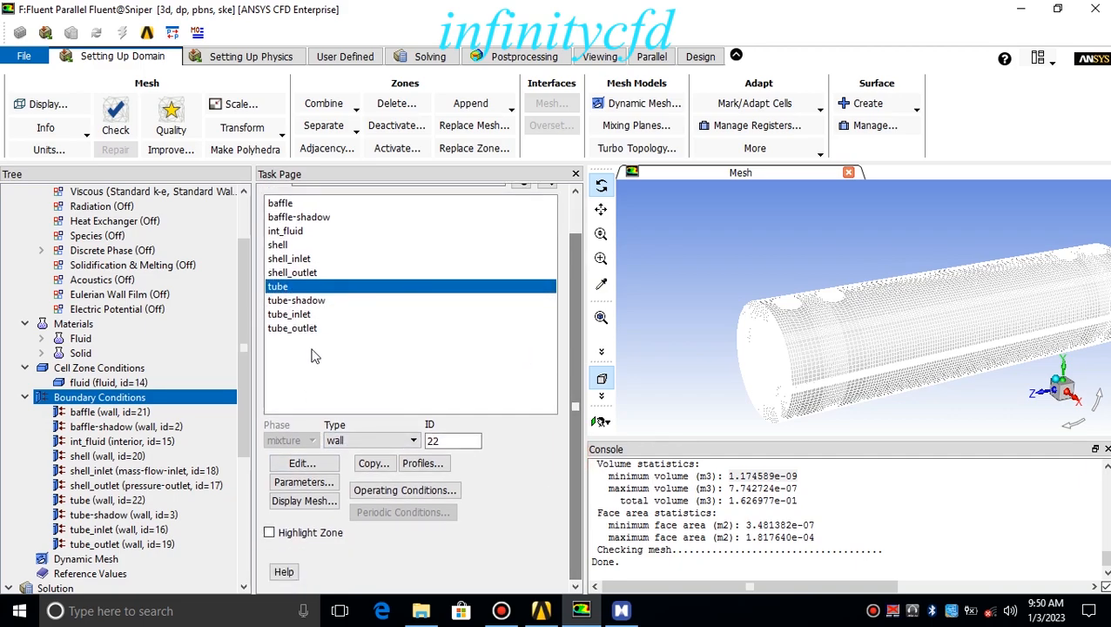
pyautogui.doubleClick(285, 284)
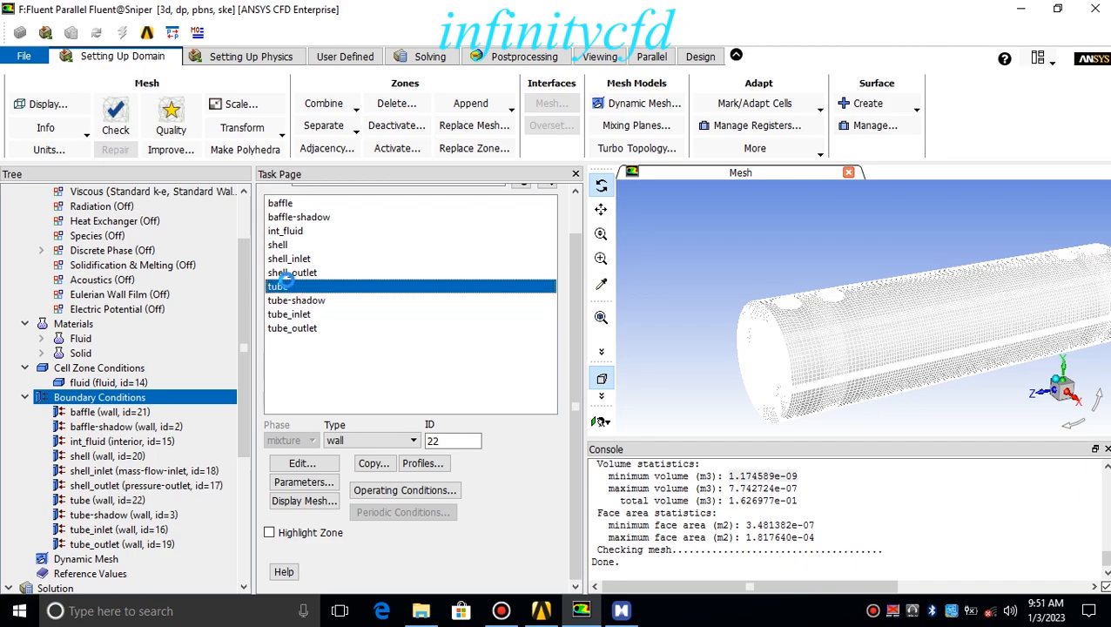
pyautogui.moveTo(338, 322); pyautogui.dragTo(293, 154)
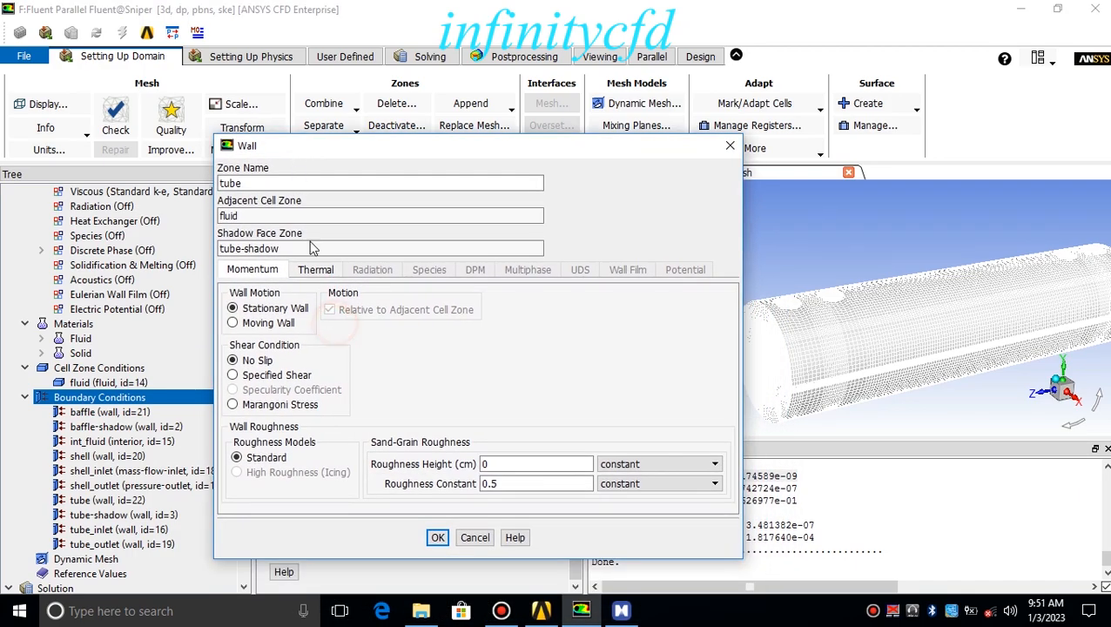
pyautogui.click(315, 269)
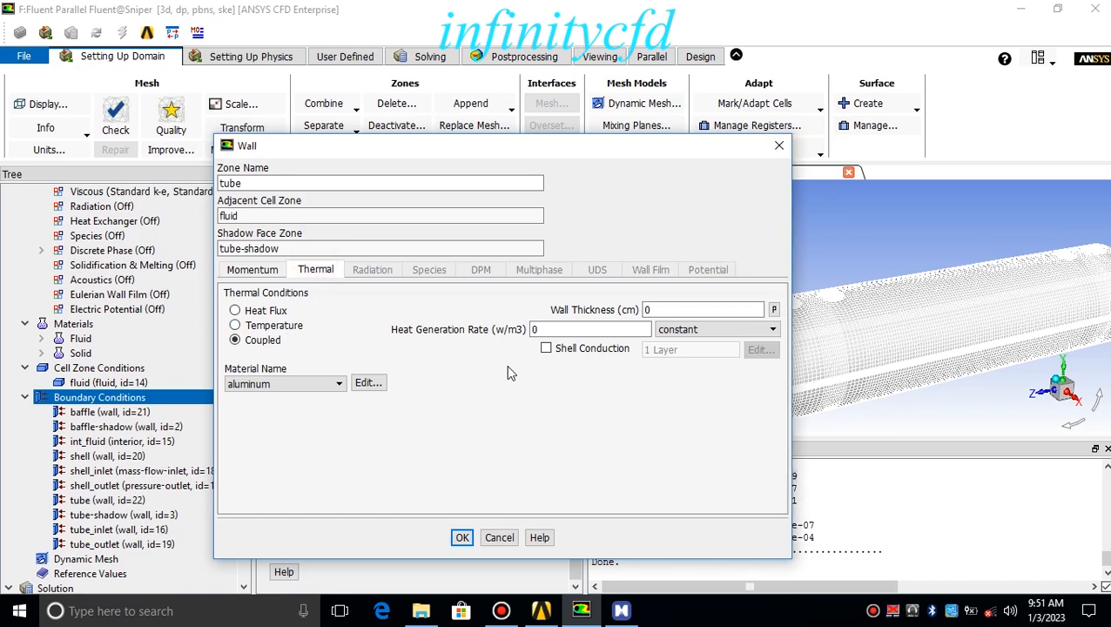
pyautogui.click(461, 537)
# - Select the tube_inlet zone and examine the tube inlet's boundary type, mass flow rate and total temperature in MindManager
pyautogui.click(326, 301)
pyautogui.click(324, 314)
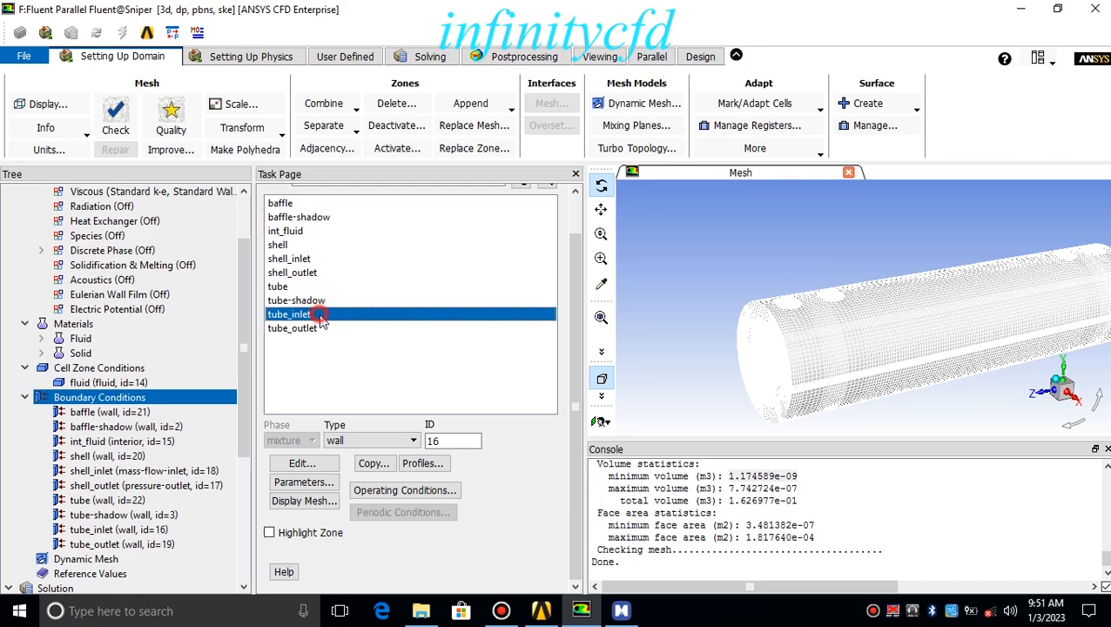
pyautogui.click(622, 612)
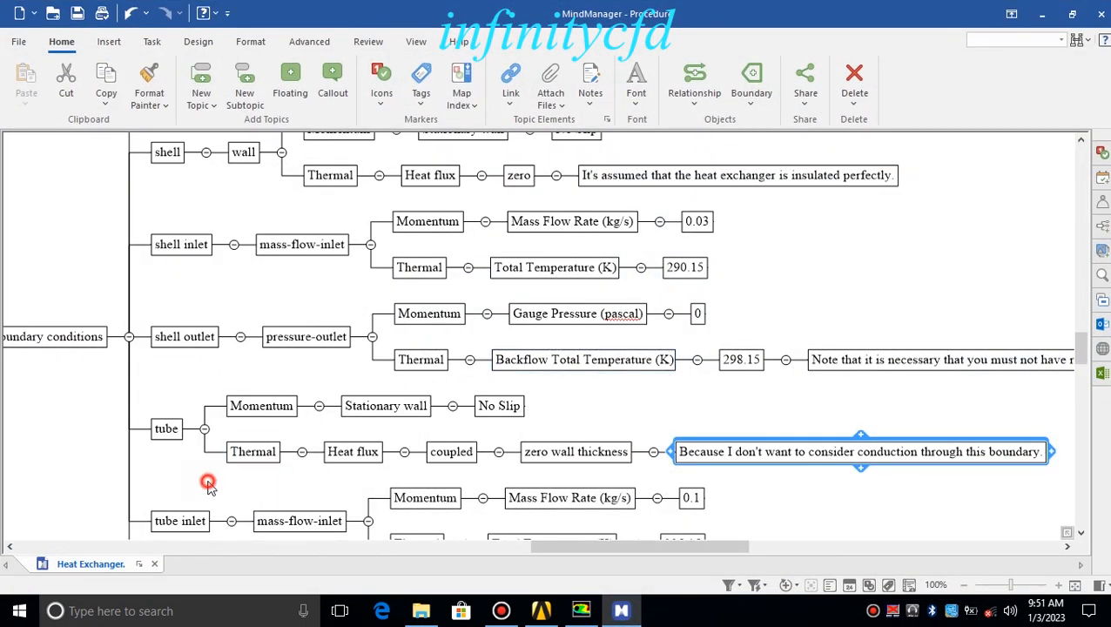
pyautogui.scroll(-3, 209, 479)
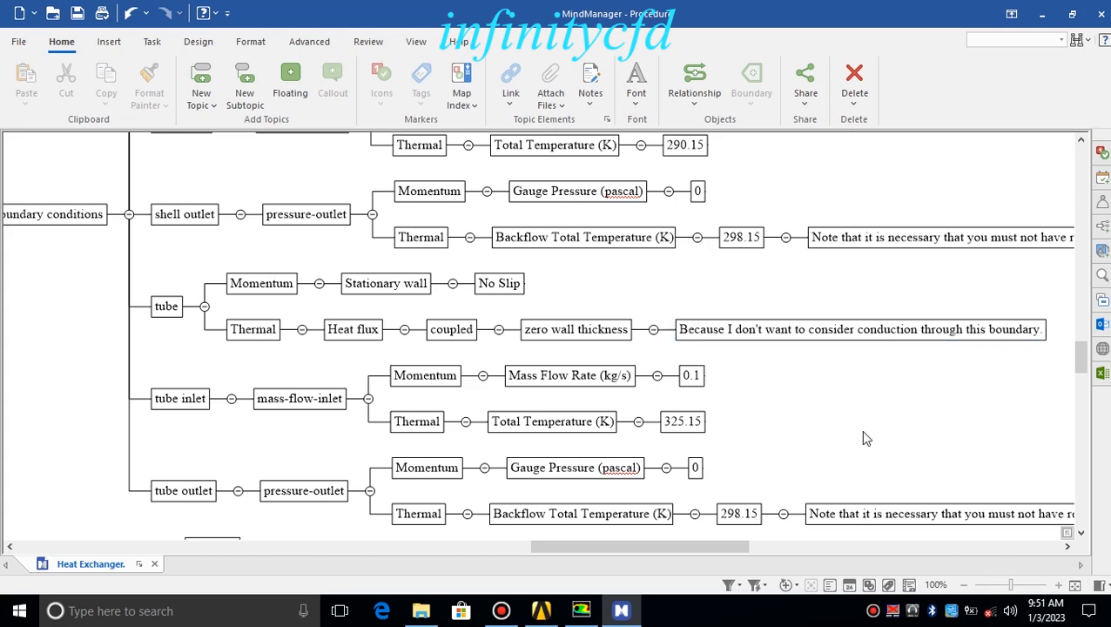
# - Return to Fluent and change tube_inlet's boundary type to mass-flow-inlet
pyautogui.click(1041, 14)
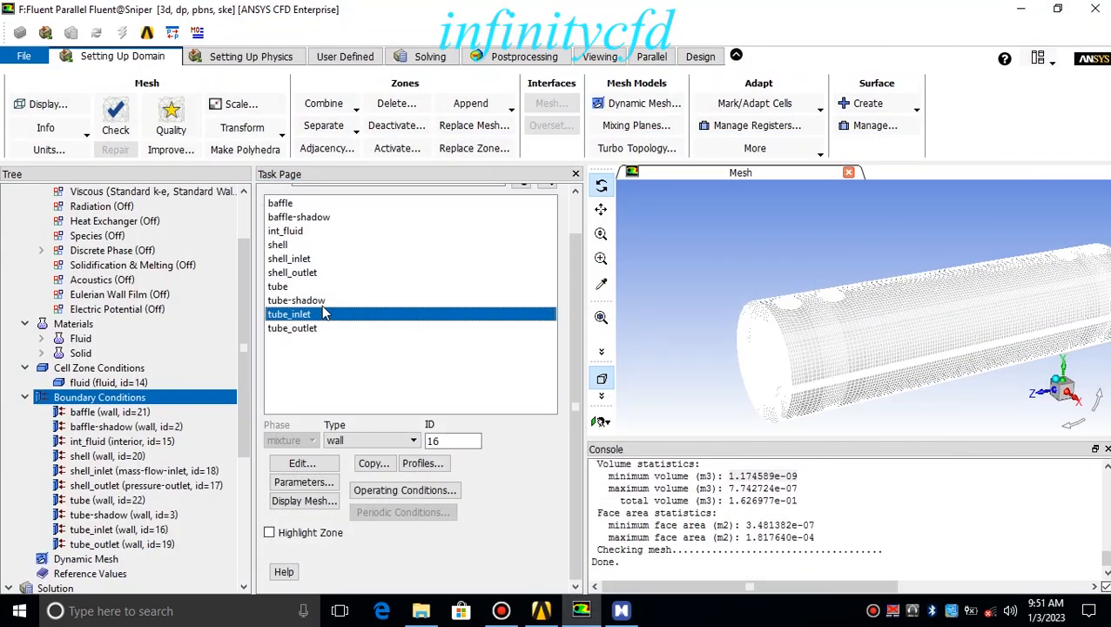
pyautogui.click(367, 440)
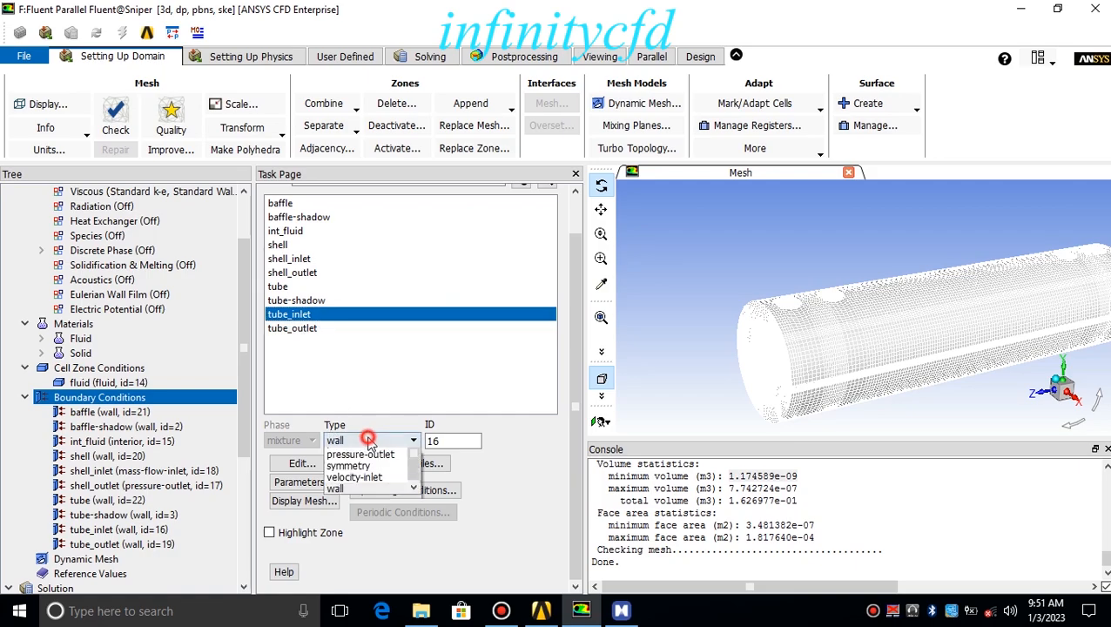
pyautogui.scroll(1, 388, 479)
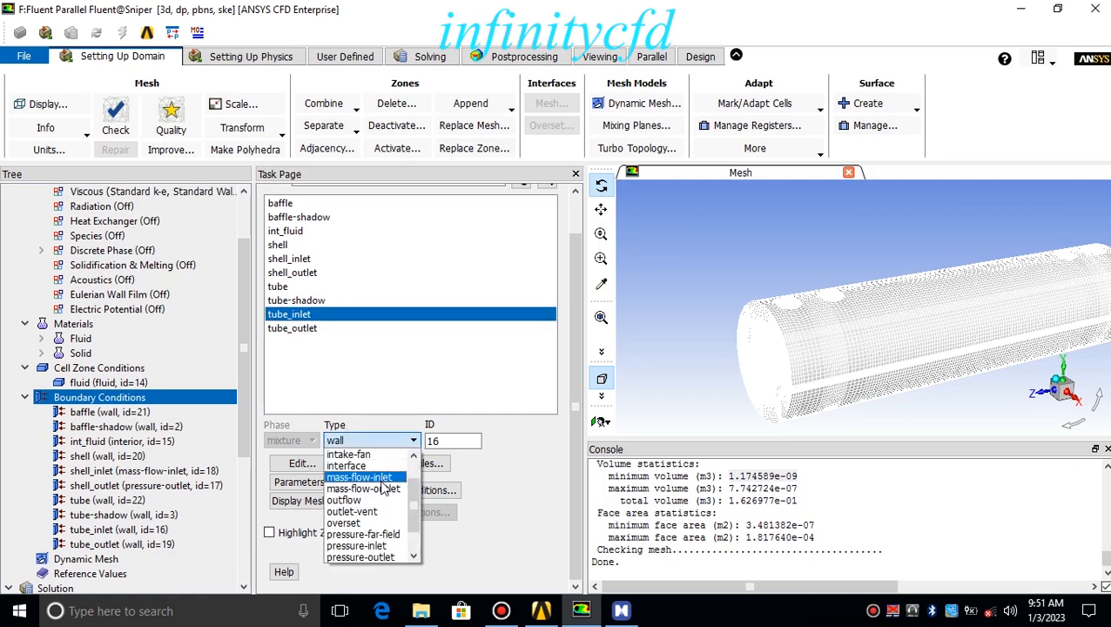
pyautogui.click(366, 477)
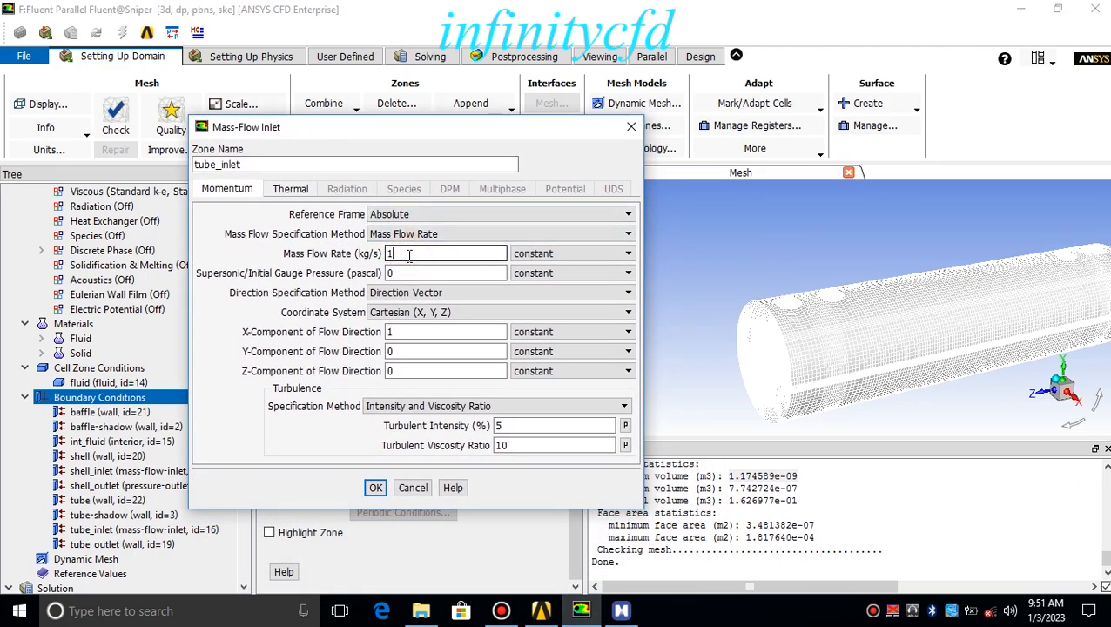
# - Set tube_inlet's flow direction to Normal to Boundary, mass flow rate to 0.1 kg/s and total temperature to 325.15 K
pyautogui.click(407, 294)
pyautogui.click(410, 318)
pyautogui.doubleClick(401, 254)
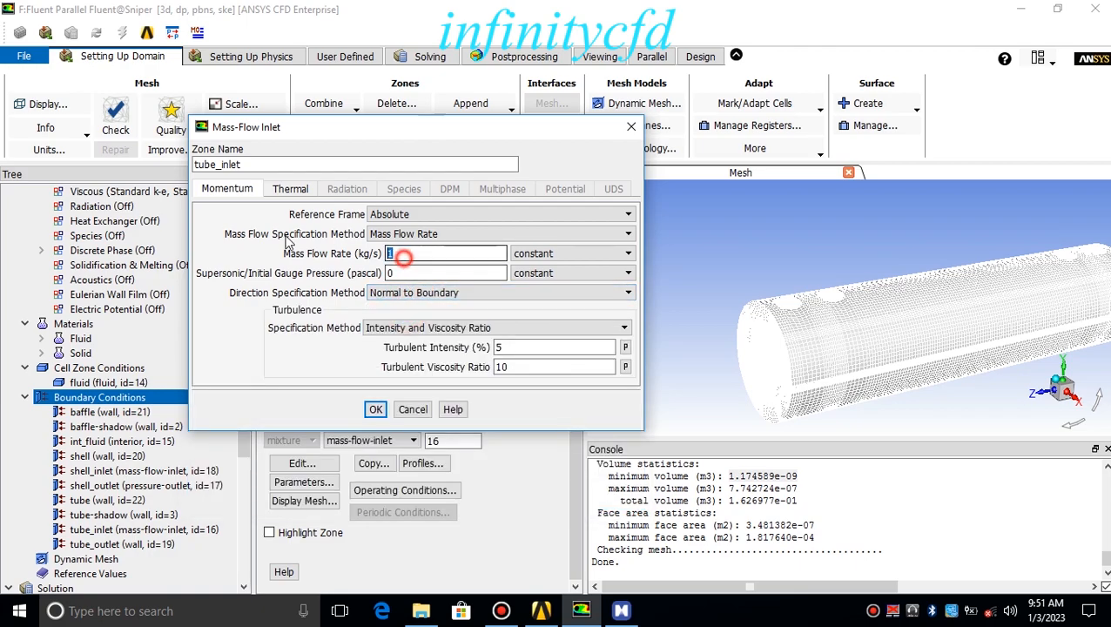
pyautogui.click(279, 190)
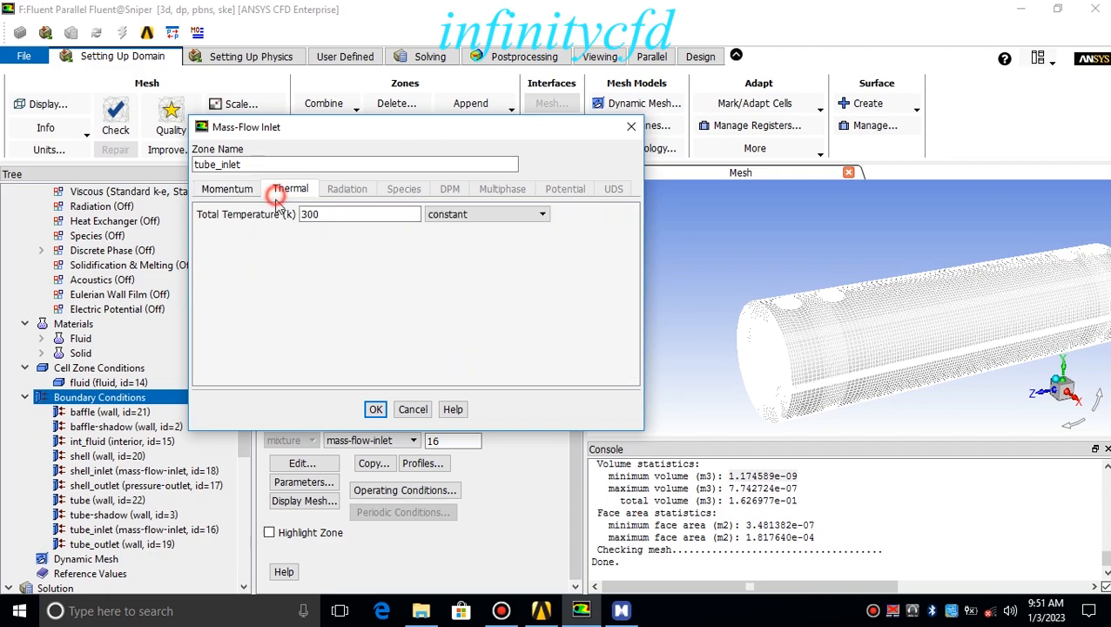
pyautogui.doubleClick(311, 214)
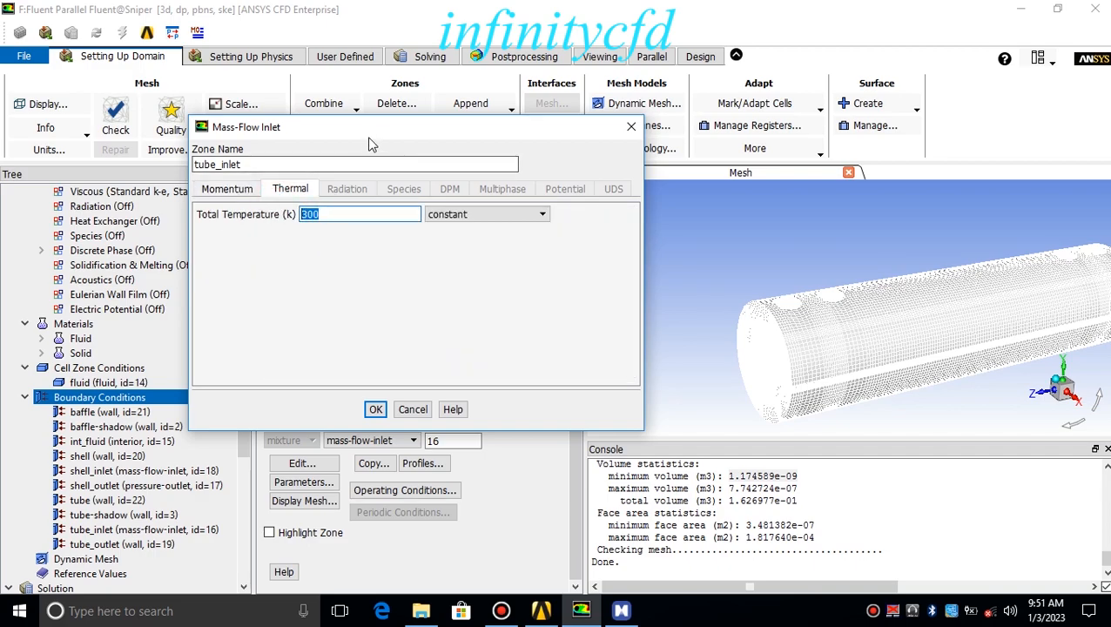
pyautogui.write('325.15')
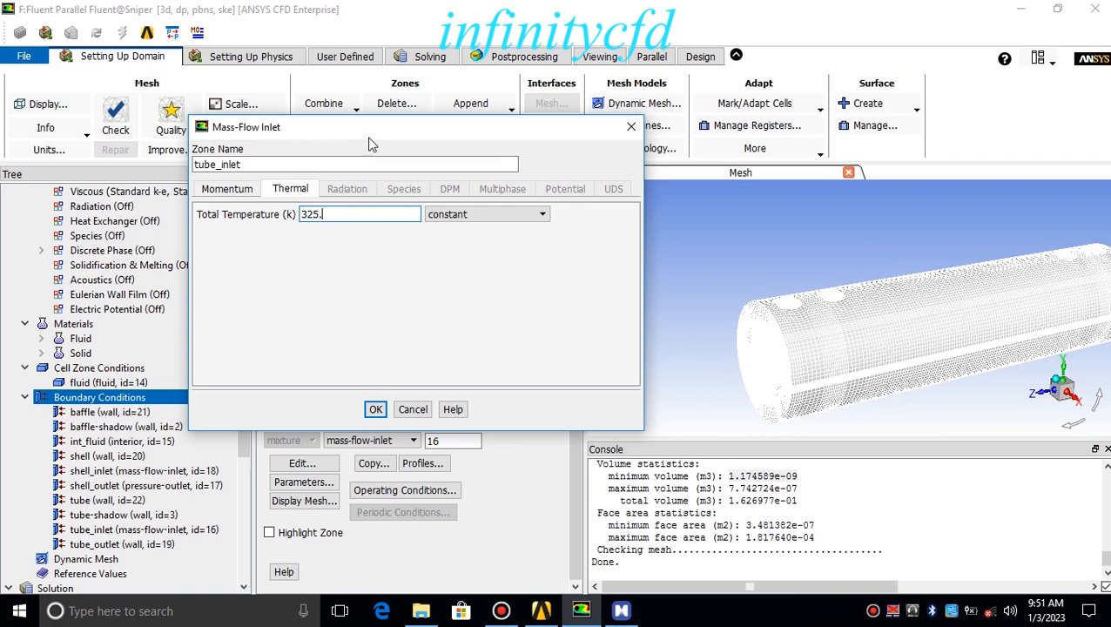
pyautogui.click(375, 409)
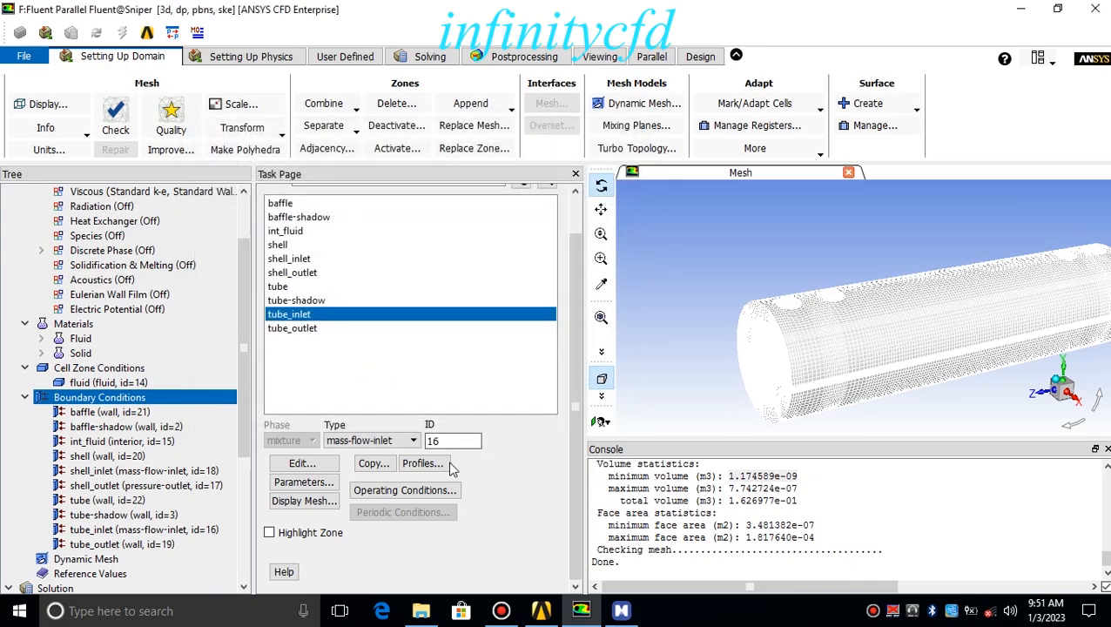
# - Switch to MindManager and examine the tube outlet's boundary type, gauge pressure and backflow total temperature
pyautogui.click(620, 610)
pyautogui.moveTo(292, 449); pyautogui.dragTo(264, 360)
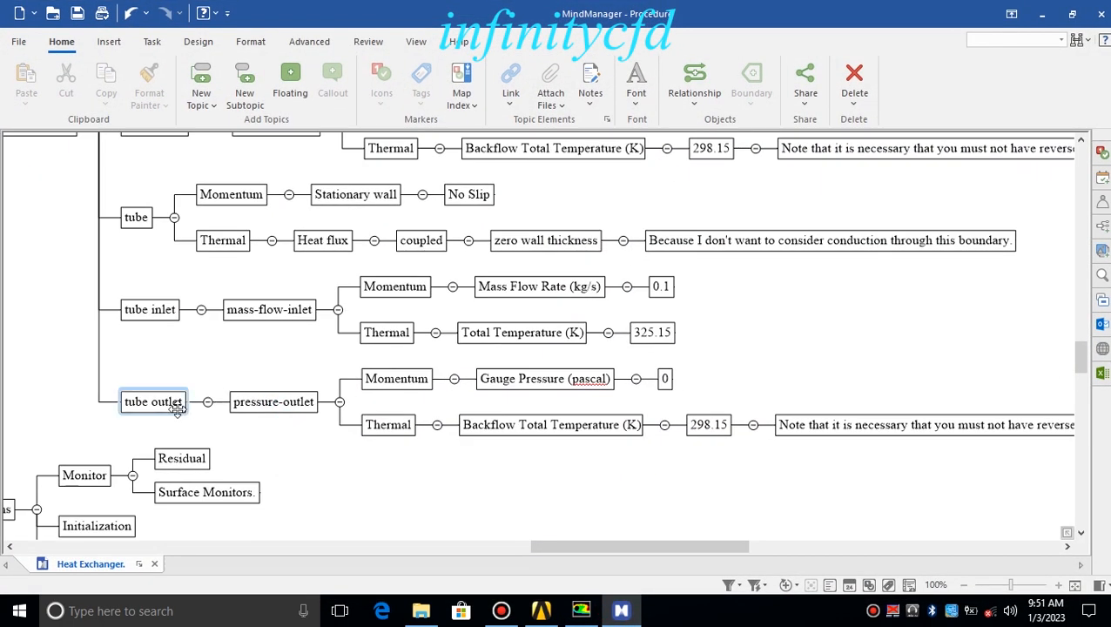
pyautogui.click(161, 413)
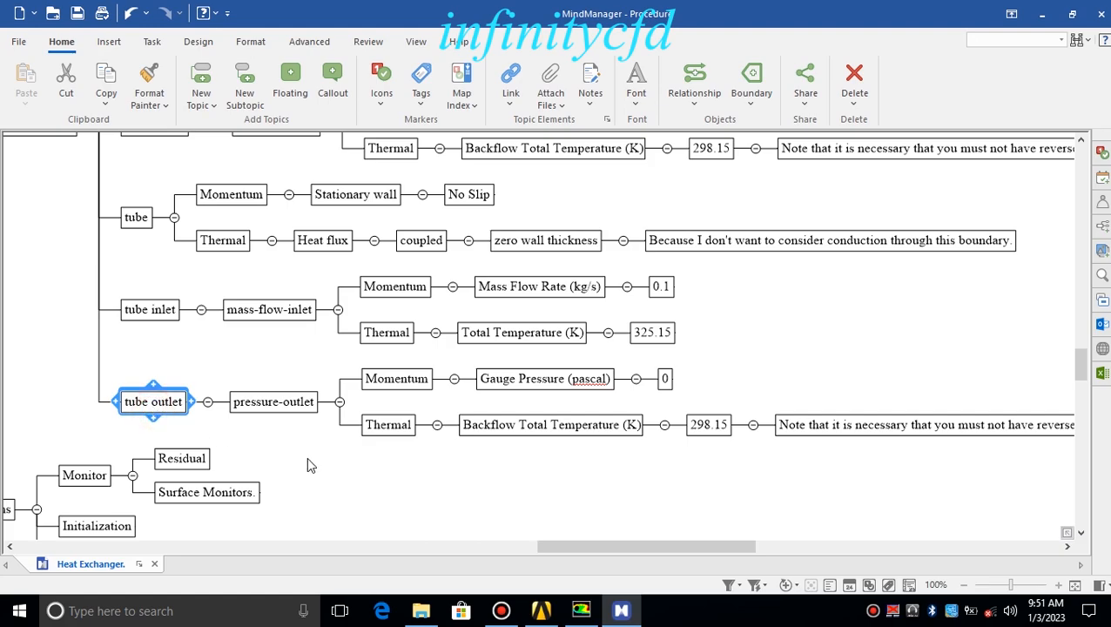
pyautogui.click(277, 404)
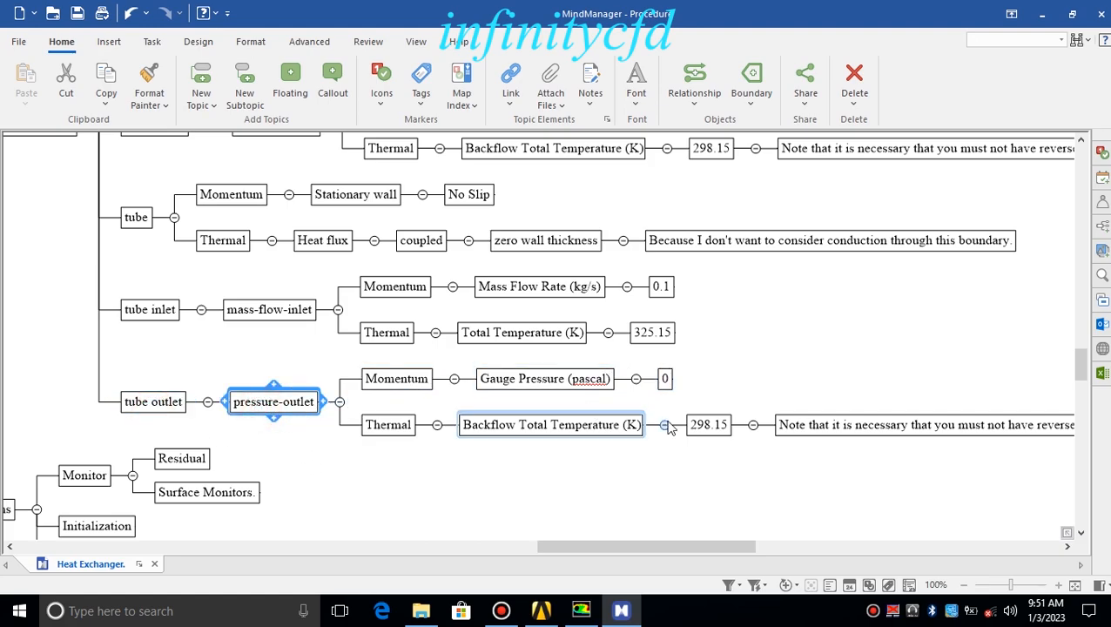
pyautogui.click(728, 471)
pyautogui.moveTo(727, 471); pyautogui.dragTo(487, 426)
# - Read the reverse flow note attached to the tube outlet's backflow temperature
pyautogui.click(666, 388)
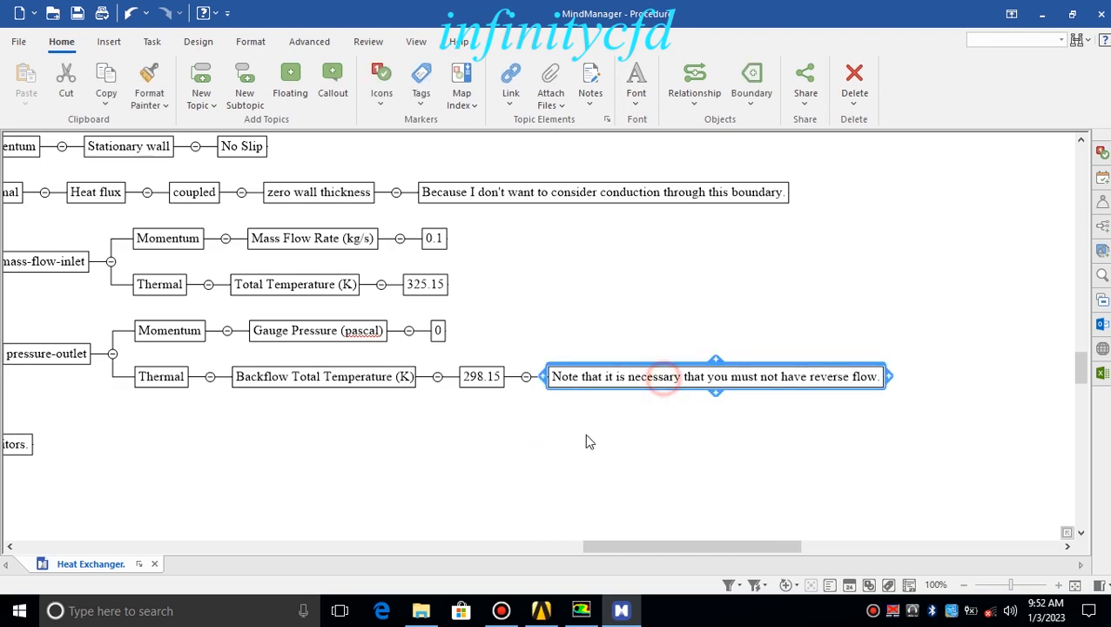
pyautogui.click(617, 451)
pyautogui.moveTo(656, 409); pyautogui.dragTo(585, 400)
pyautogui.click(565, 366)
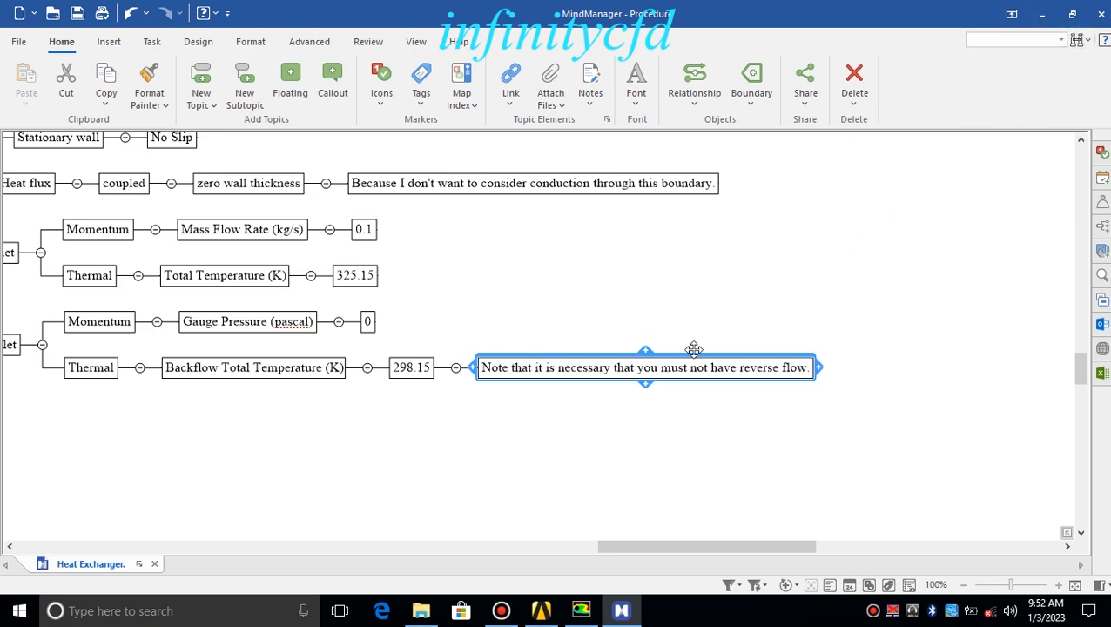
pyautogui.click(415, 452)
pyautogui.moveTo(374, 456); pyautogui.dragTo(664, 410)
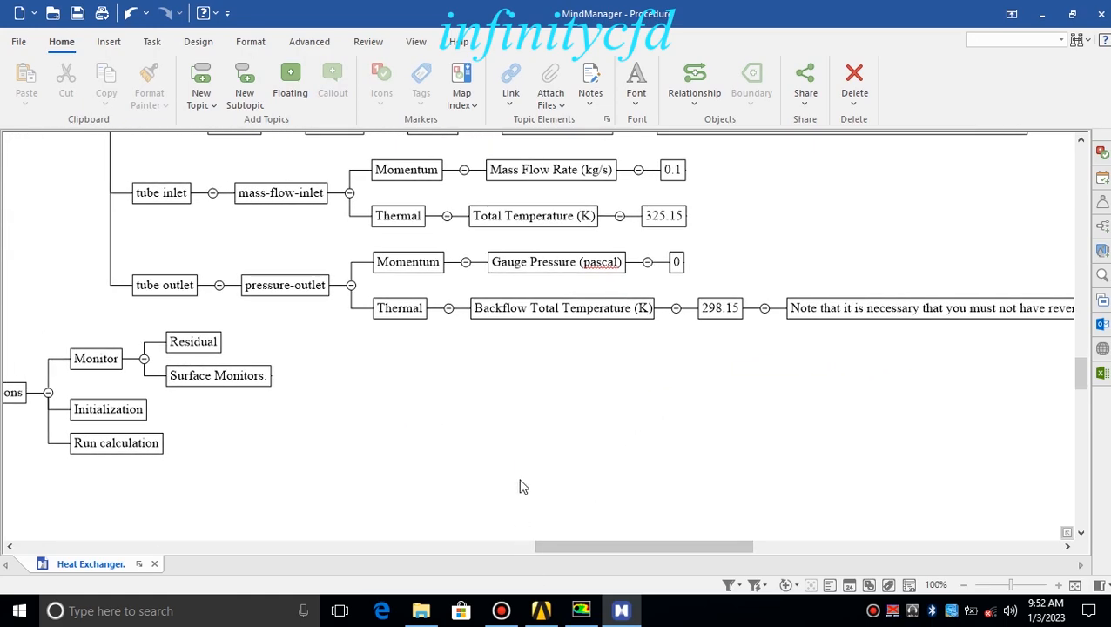
# - Return to Fluent and change tube_outlet's boundary type to pressure-outlet
pyautogui.moveTo(522, 449); pyautogui.dragTo(580, 484)
pyautogui.click(588, 611)
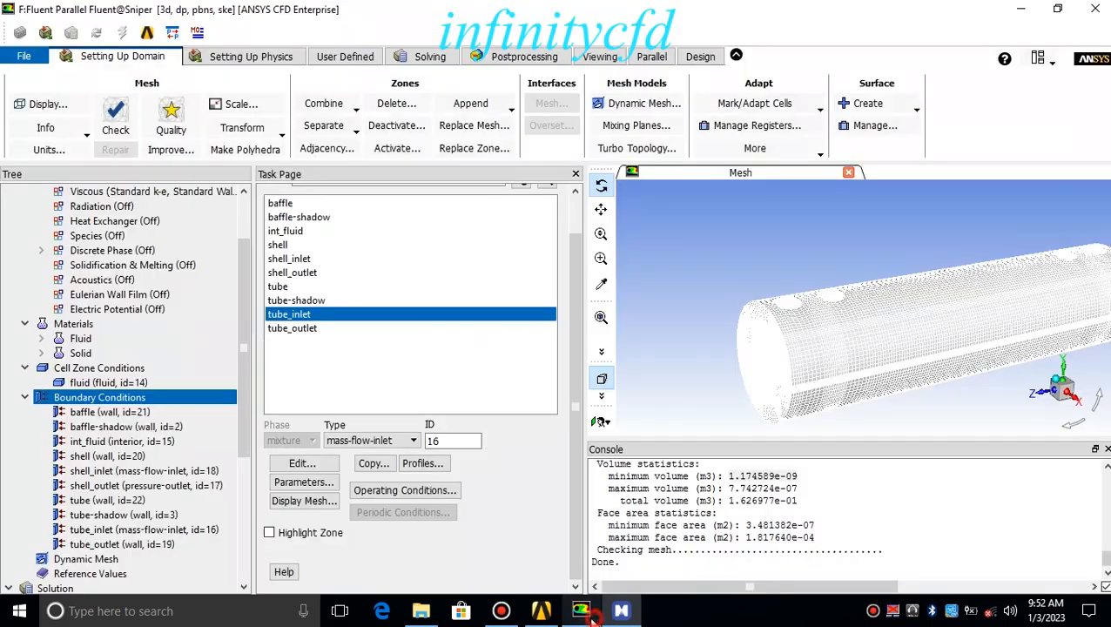
pyautogui.click(296, 328)
pyautogui.click(356, 440)
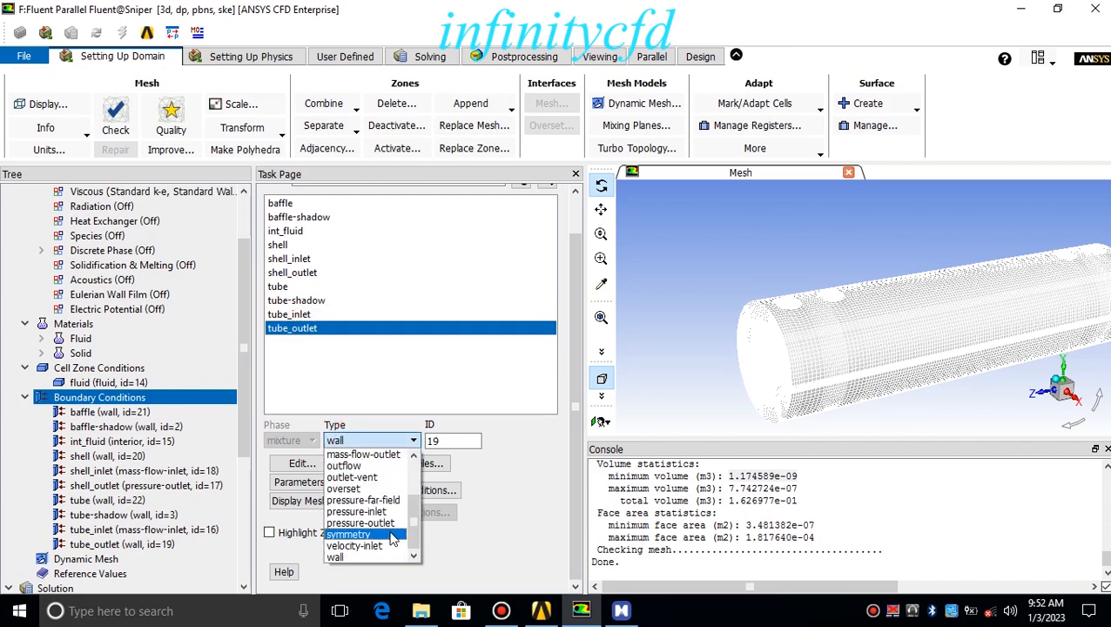
pyautogui.scroll(1, 392, 539)
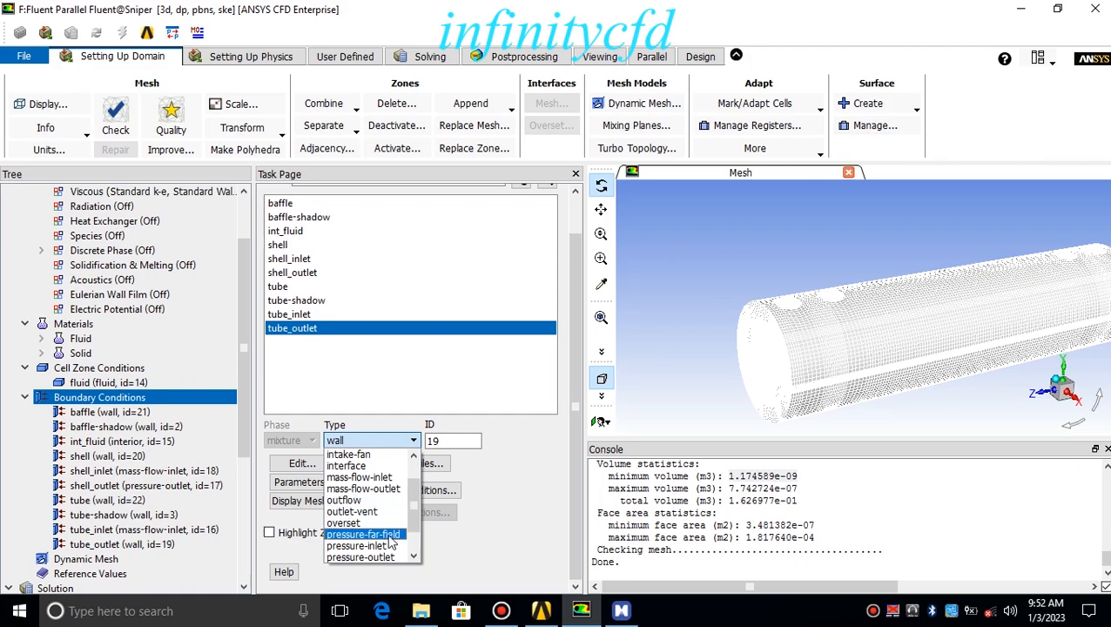
pyautogui.click(383, 556)
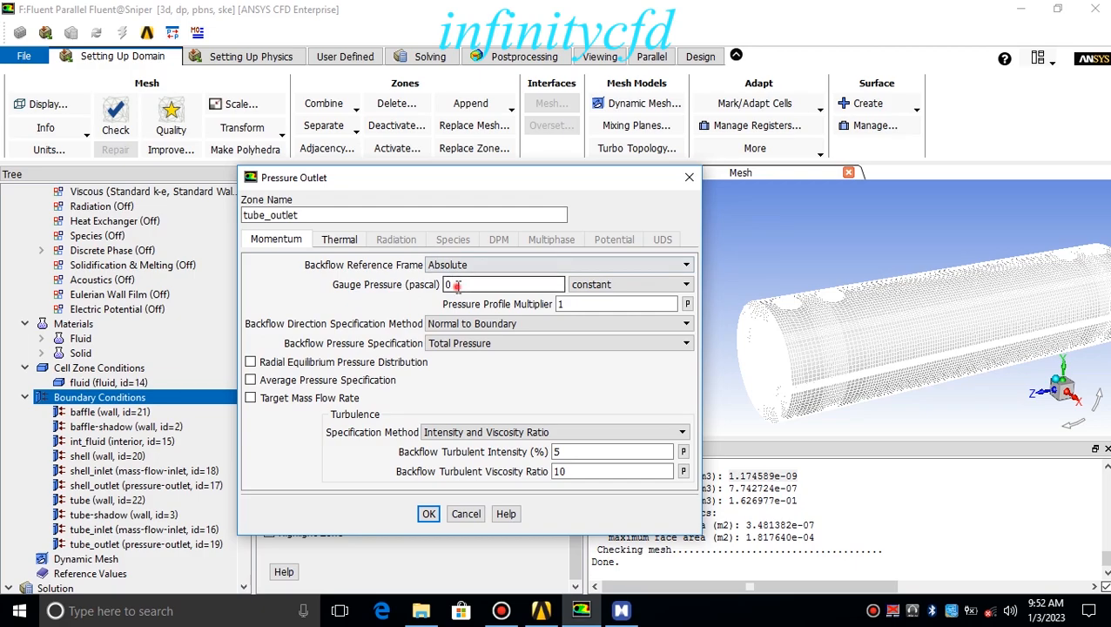
# - Set tube_outlet's backflow total temperature as specified in the procedure map and accept the pressure outlet settings
pyautogui.click(339, 239)
pyautogui.moveTo(440, 264); pyautogui.dragTo(248, 289)
pyautogui.click(407, 273)
pyautogui.doubleClick(411, 265)
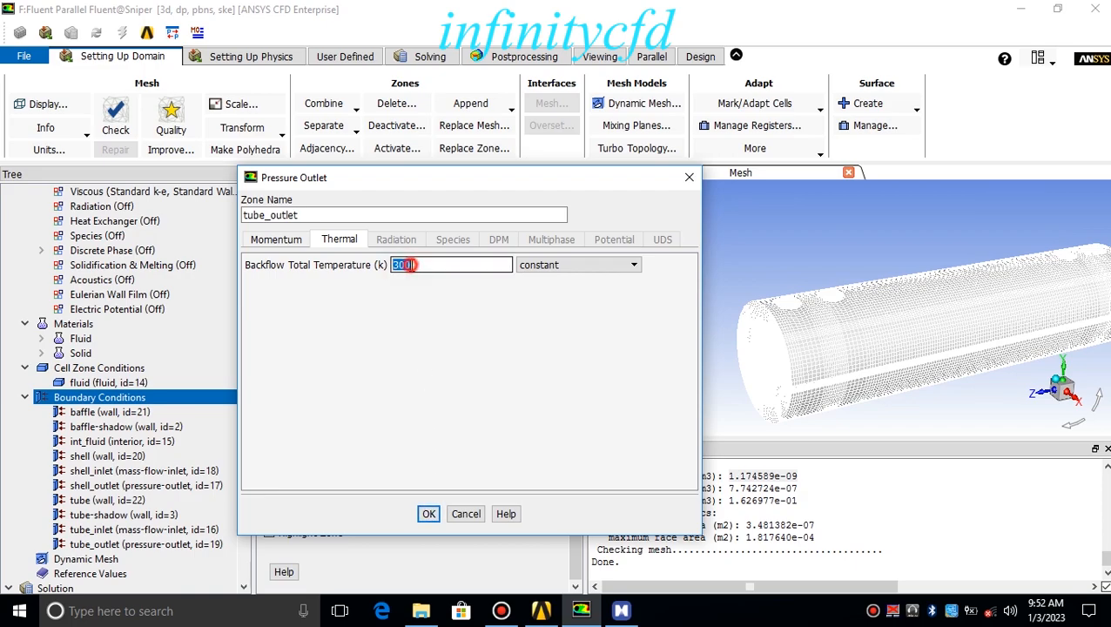
pyautogui.click(427, 514)
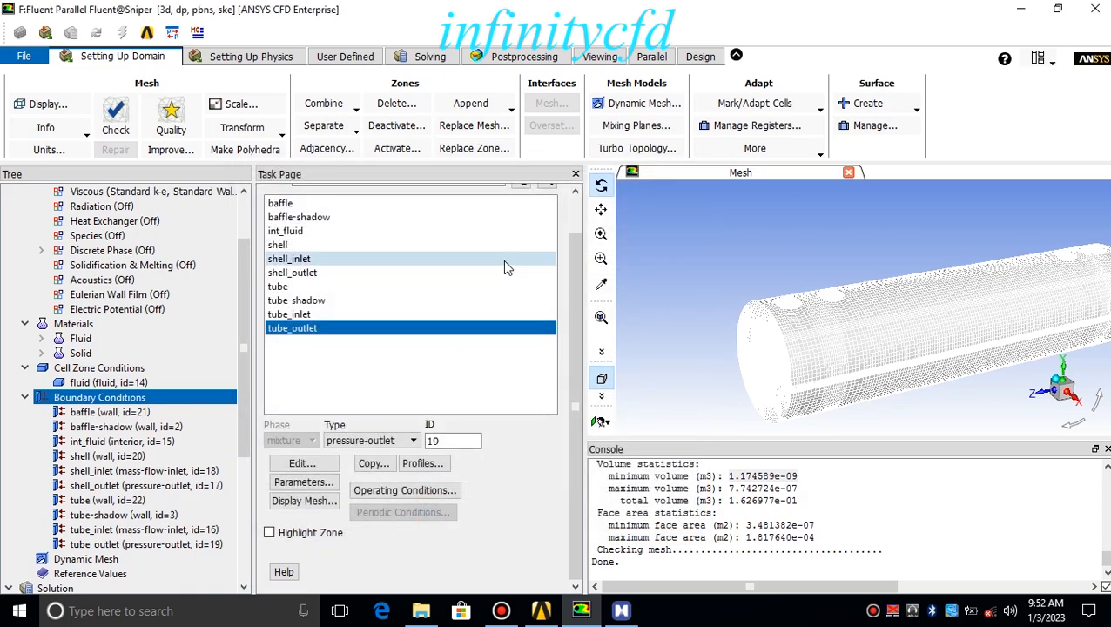
# - Switch to MindManager and examine the Solutions branch, including the Monitor topic's Residual and Surface Monitors entries
pyautogui.click(620, 610)
pyautogui.moveTo(480, 472); pyautogui.dragTo(739, 436)
pyautogui.rightClick(731, 441)
pyautogui.click(592, 446)
pyautogui.click(317, 389)
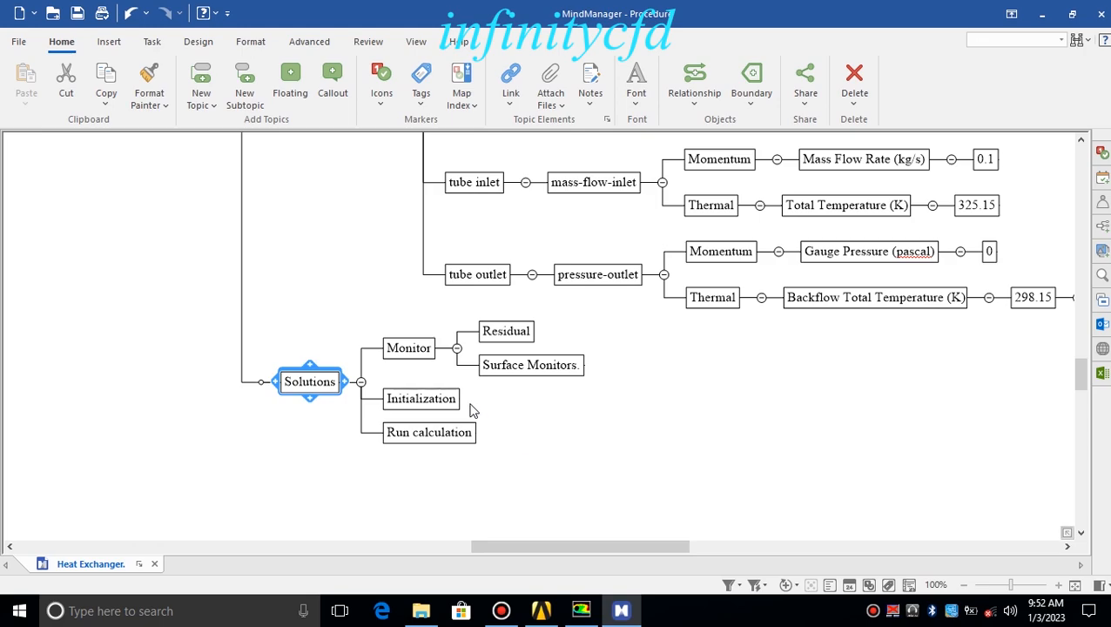
pyautogui.click(545, 455)
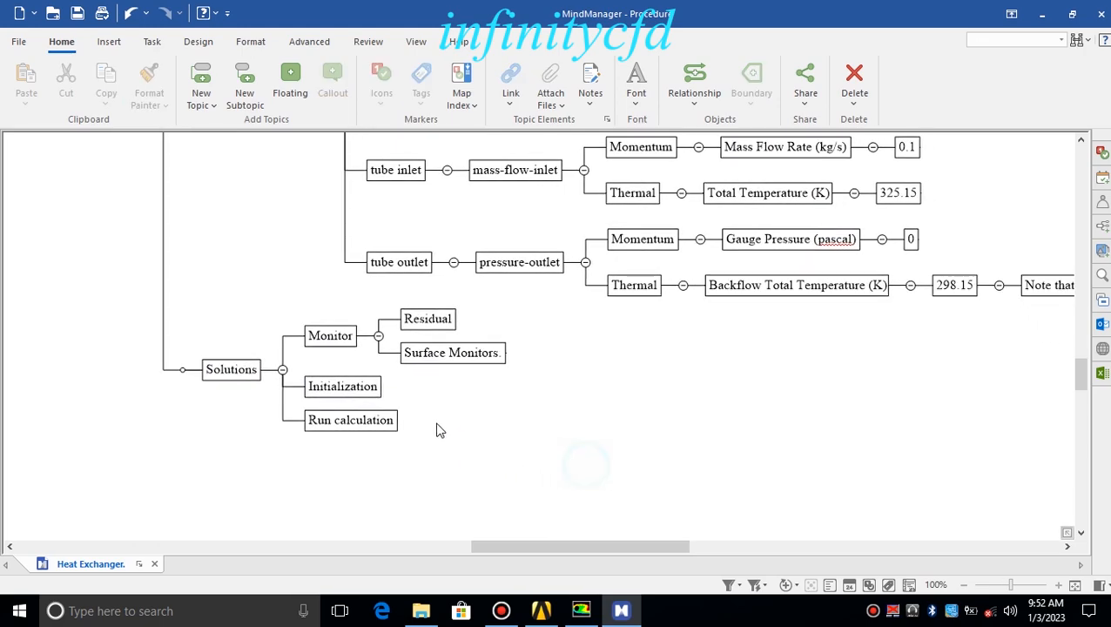
pyautogui.click(335, 339)
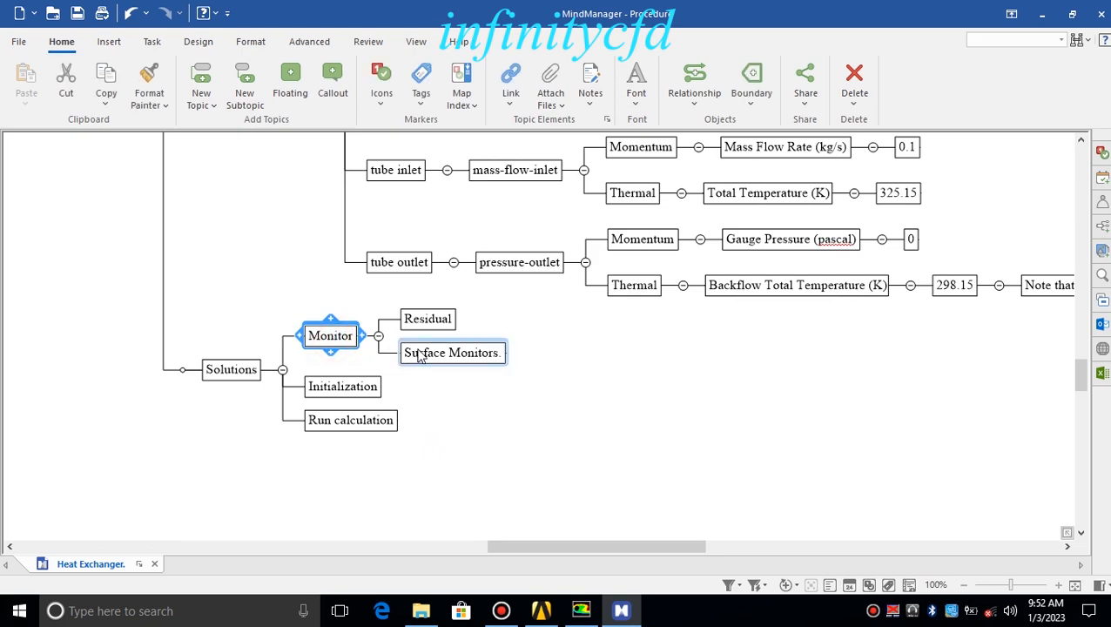
pyautogui.click(418, 318)
pyautogui.click(426, 358)
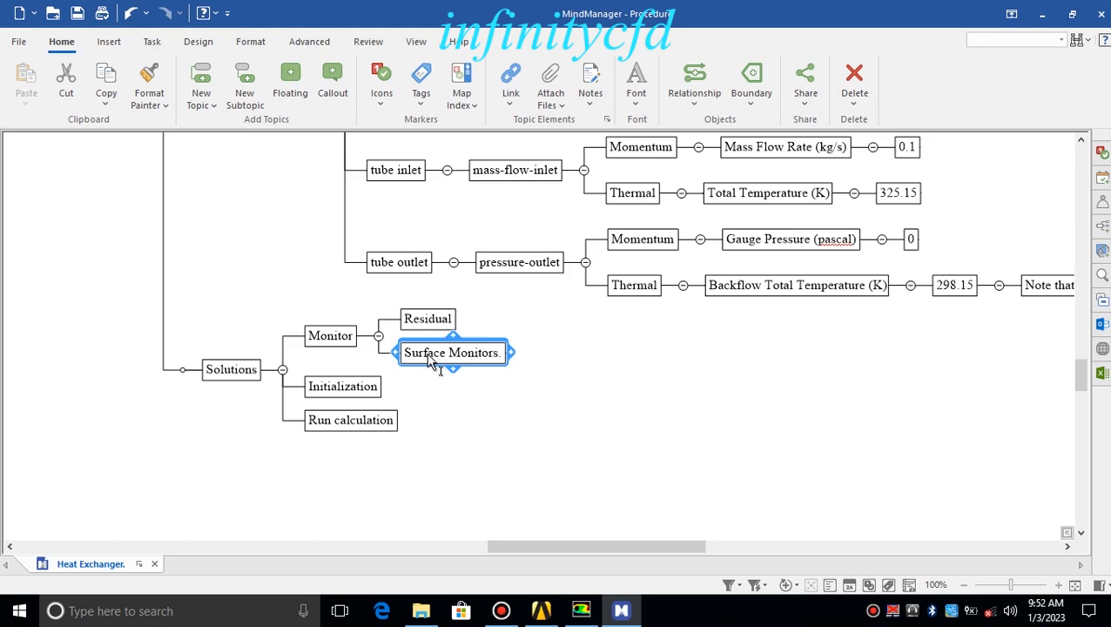
# - Examine the Surface Monitors and Initialization topics of the Solutions branch in the procedure map
pyautogui.click(620, 411)
pyautogui.moveTo(660, 441); pyautogui.dragTo(617, 406)
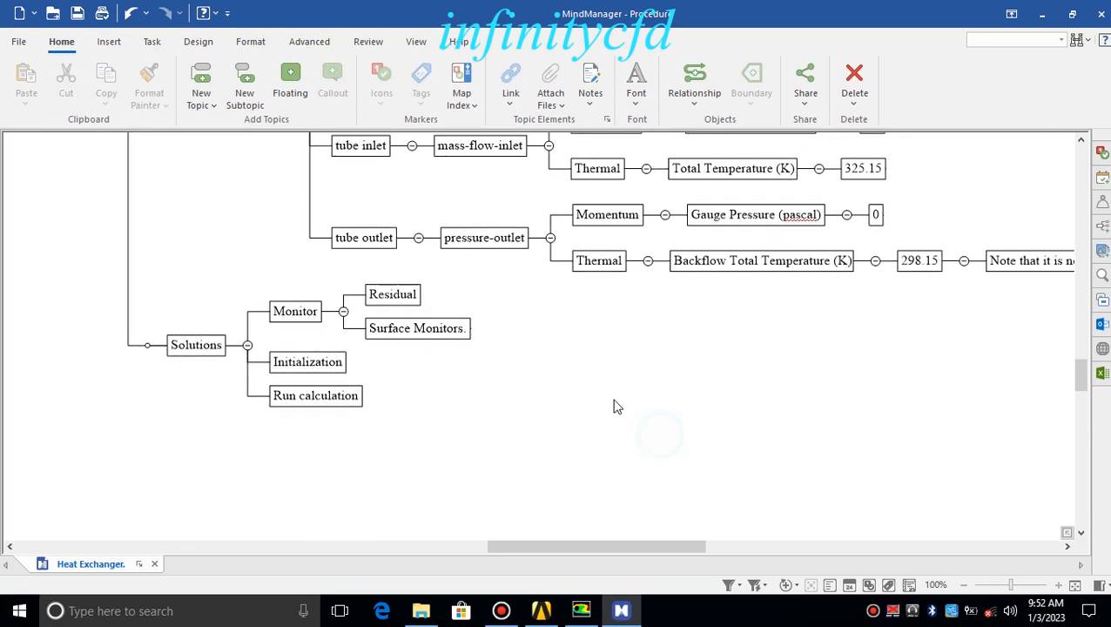
pyautogui.click(448, 335)
pyautogui.click(570, 389)
pyautogui.moveTo(573, 405); pyautogui.dragTo(514, 427)
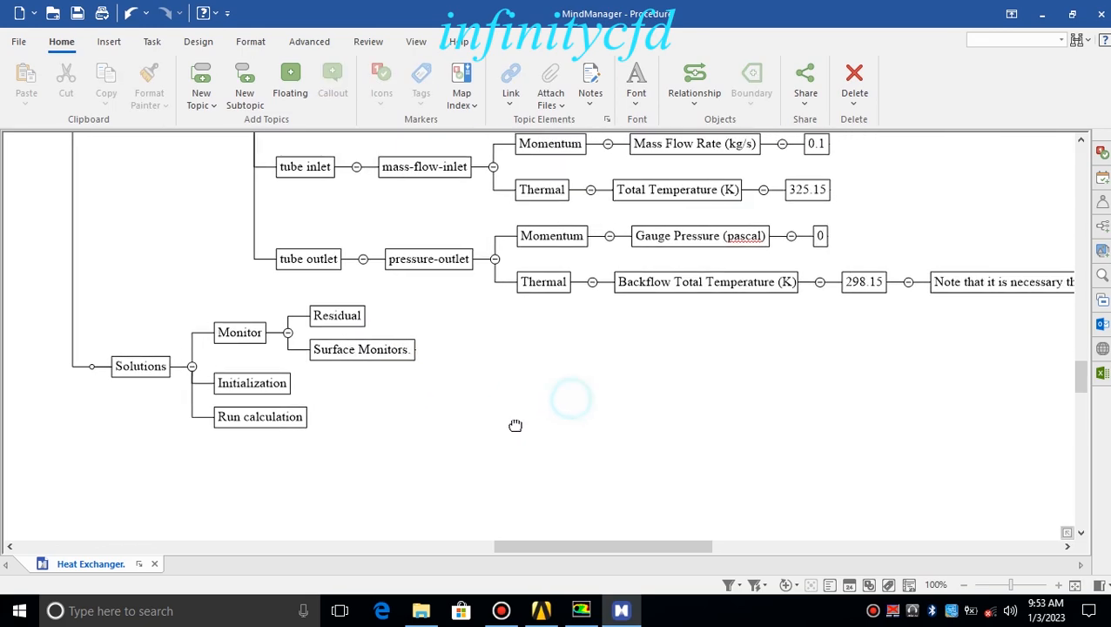
pyautogui.click(607, 423)
pyautogui.moveTo(505, 432); pyautogui.dragTo(684, 419, button='right')
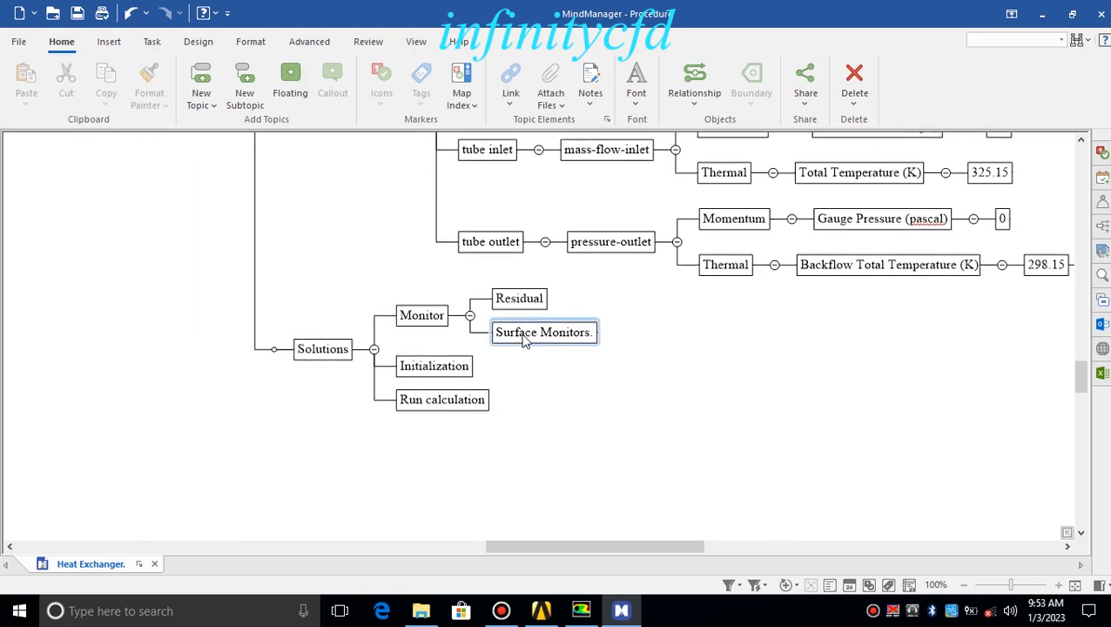
pyautogui.click(459, 364)
pyautogui.click(530, 389)
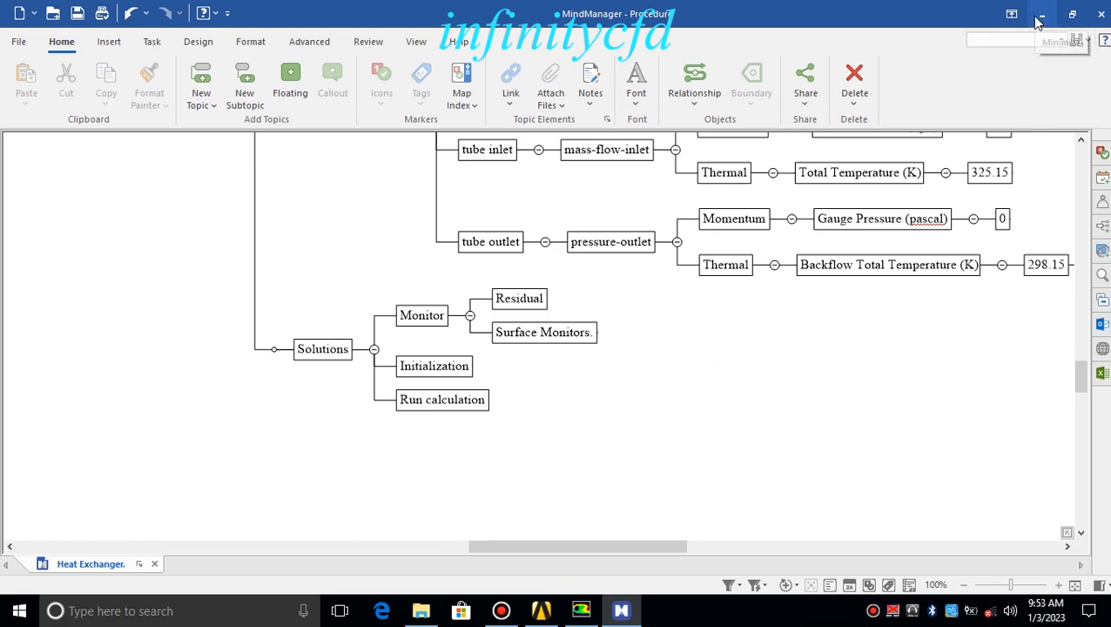
pyautogui.click(584, 387)
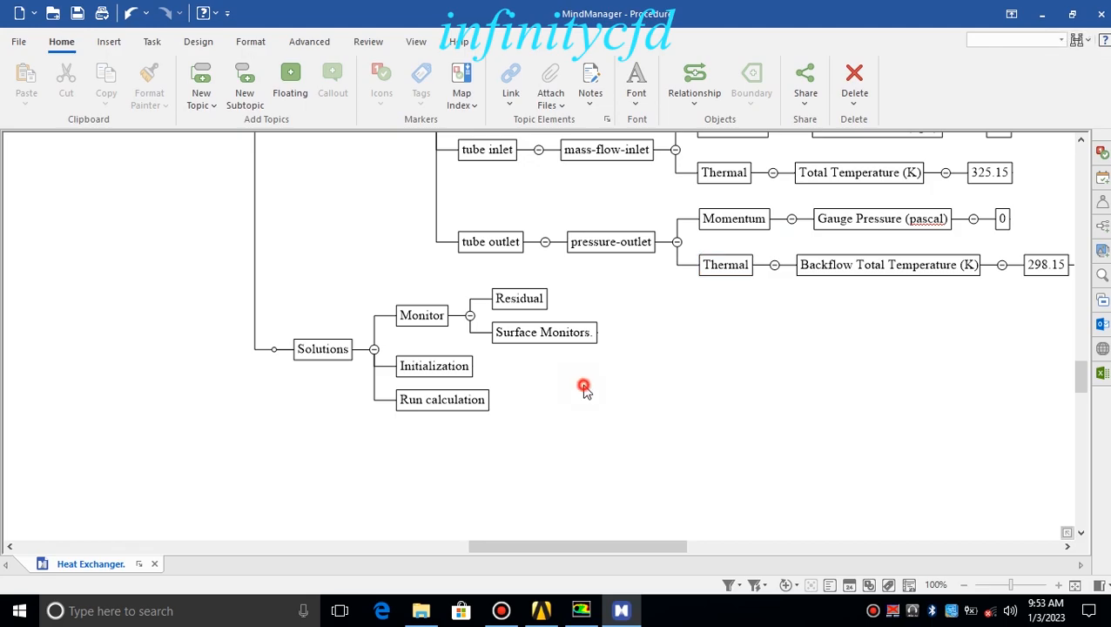
# - Return to Fluent, initialize the solution with Hybrid Initialization and review its console output
pyautogui.click(1044, 16)
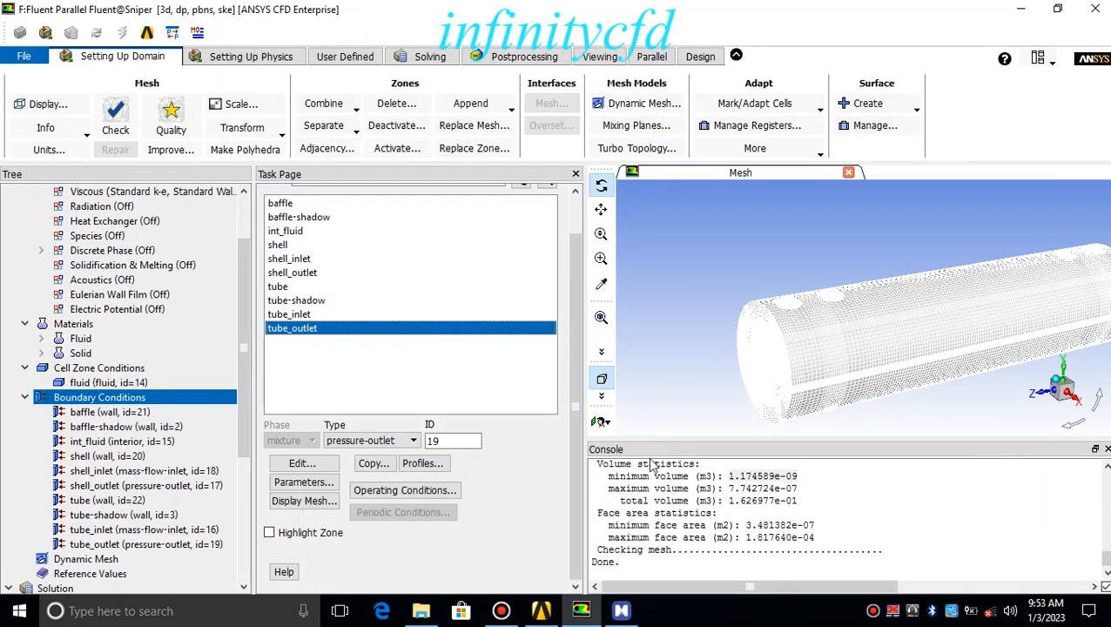
pyautogui.scroll(-3, 159, 448)
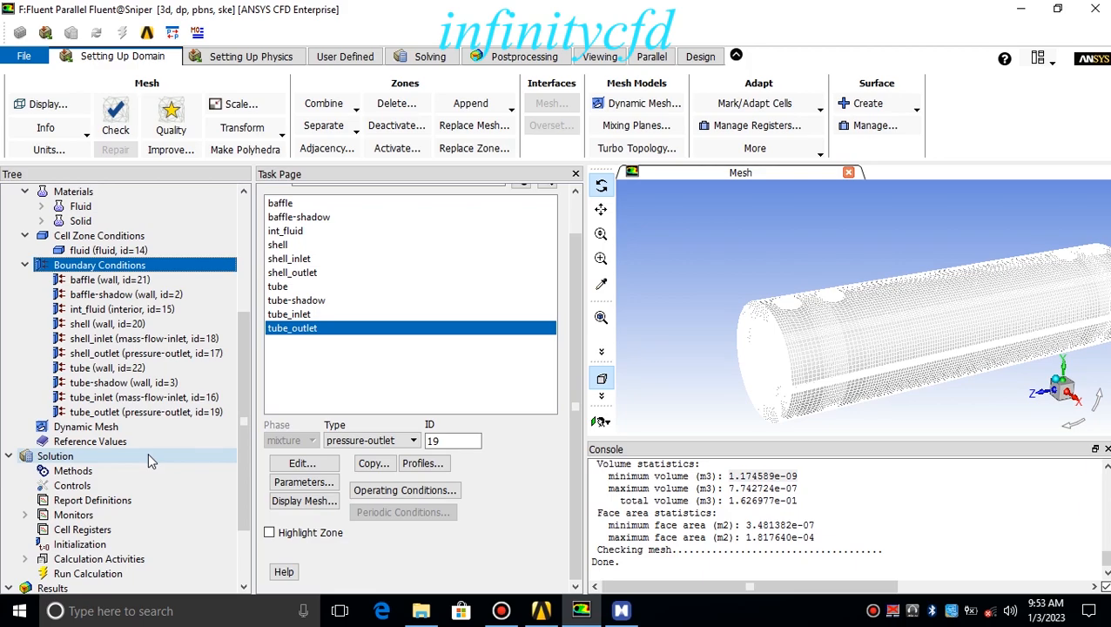
pyautogui.click(102, 546)
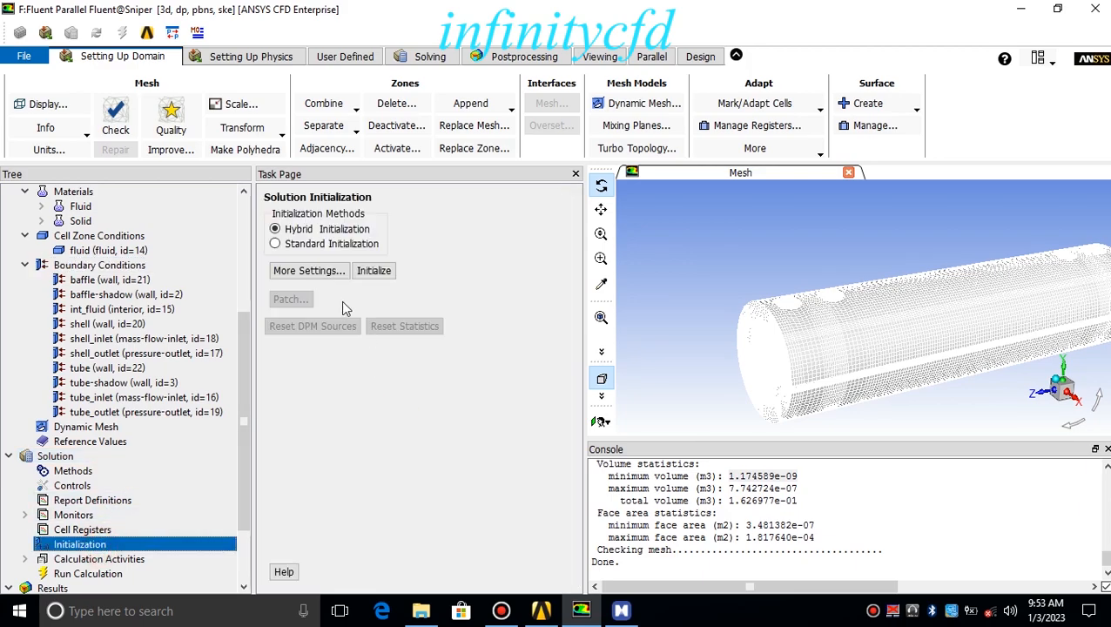
pyautogui.click(378, 272)
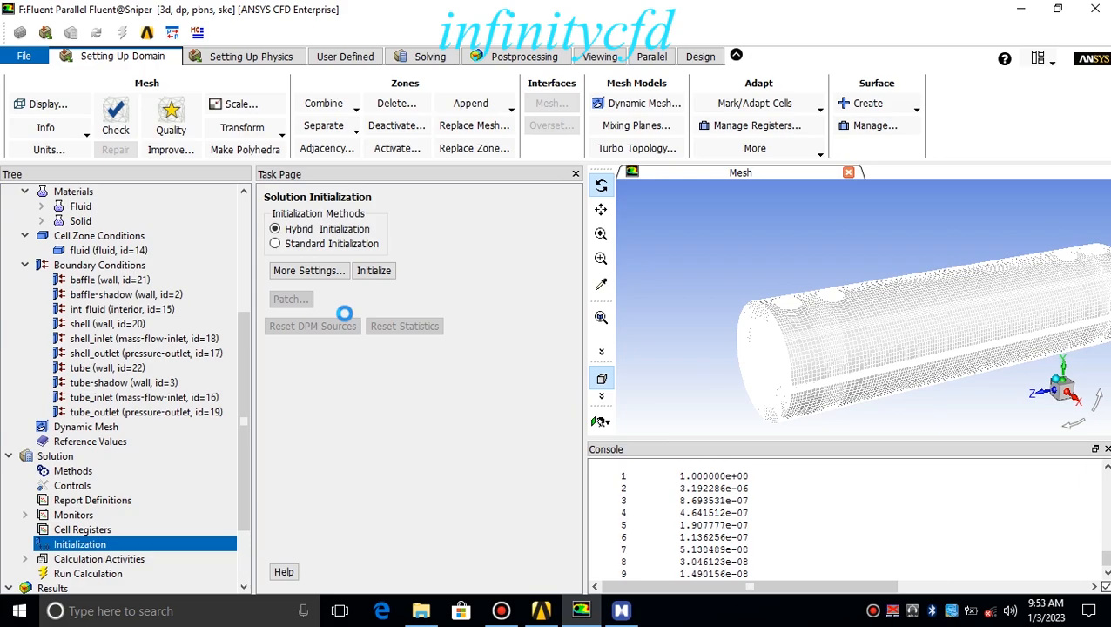
pyautogui.moveTo(247, 399); pyautogui.dragTo(245, 451)
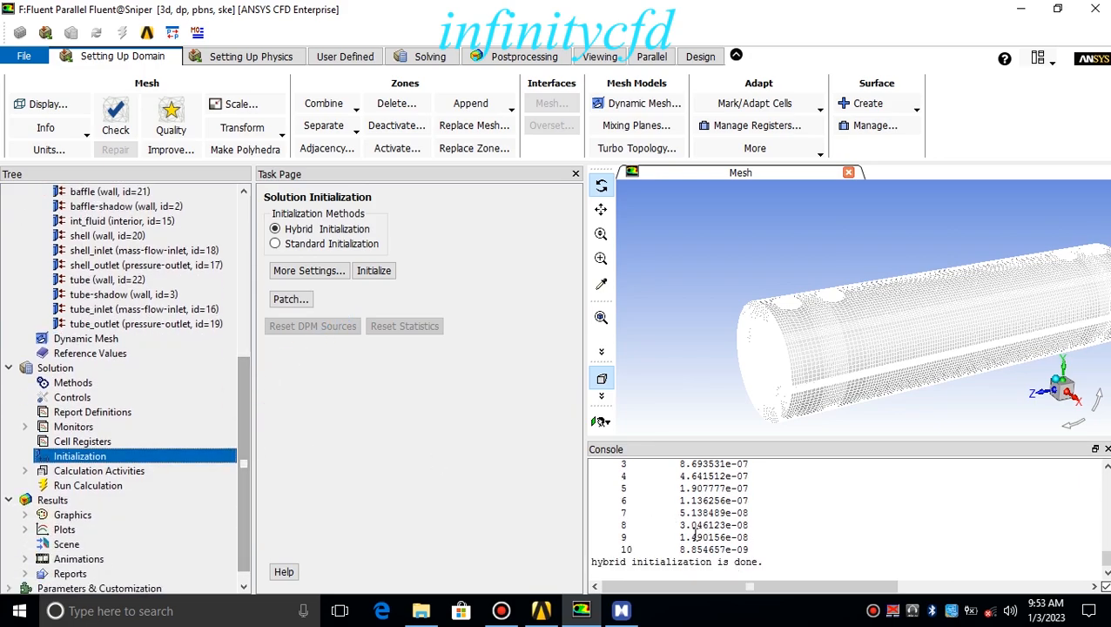
pyautogui.moveTo(679, 548); pyautogui.dragTo(749, 548)
pyautogui.scroll(4, 749, 533)
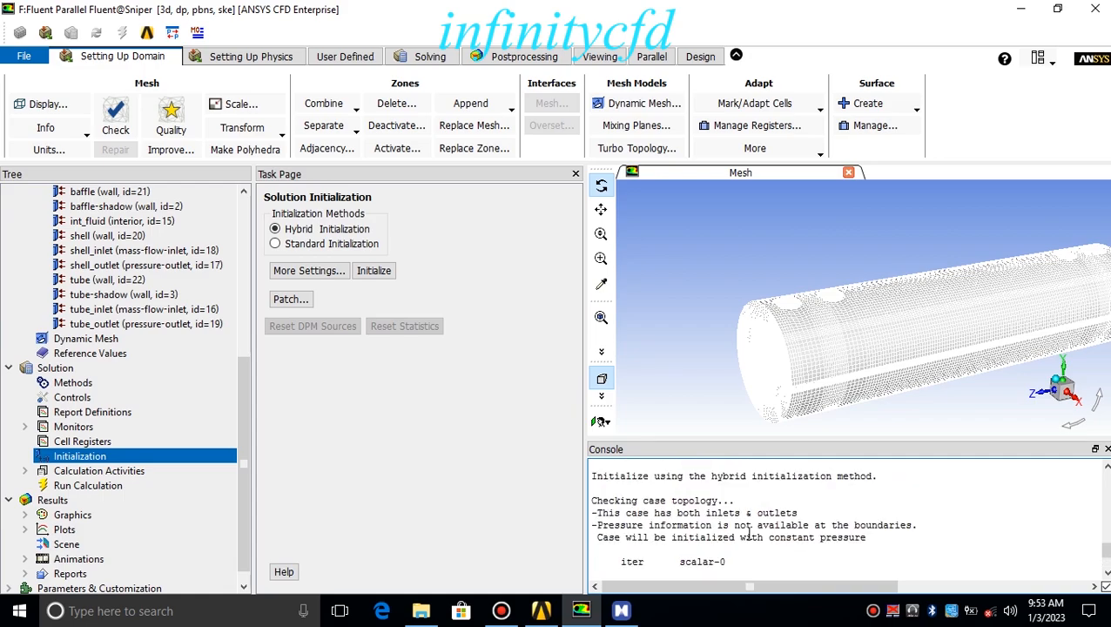
pyautogui.scroll(-4, 749, 533)
# - Set the number of iterations to 1000 and start the calculation
pyautogui.click(110, 487)
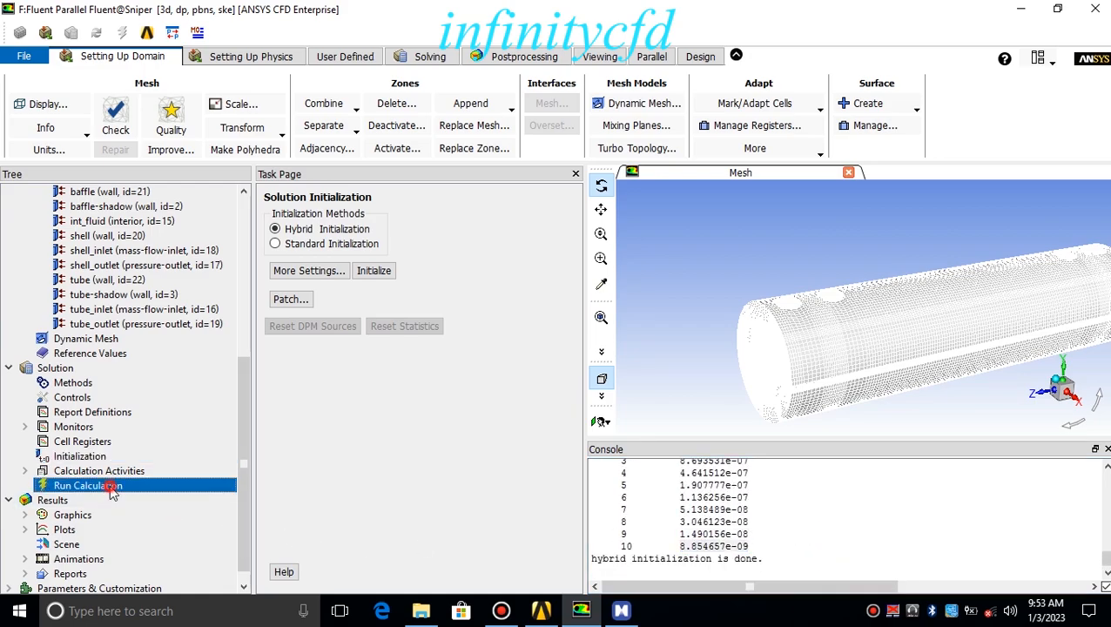
pyautogui.moveTo(296, 274); pyautogui.dragTo(200, 276)
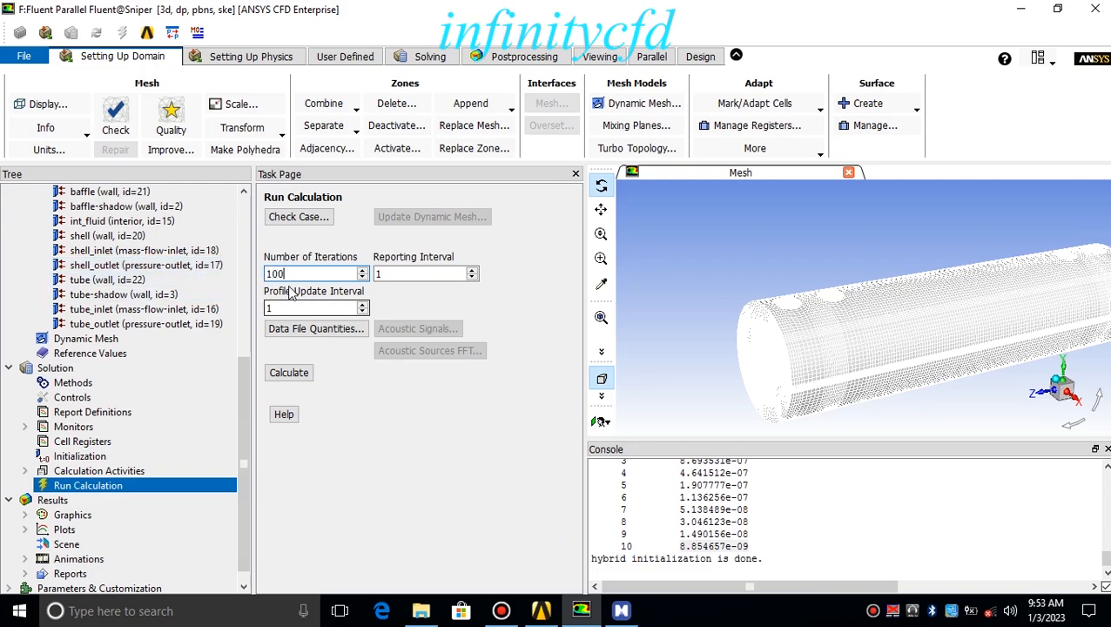
pyautogui.click(299, 375)
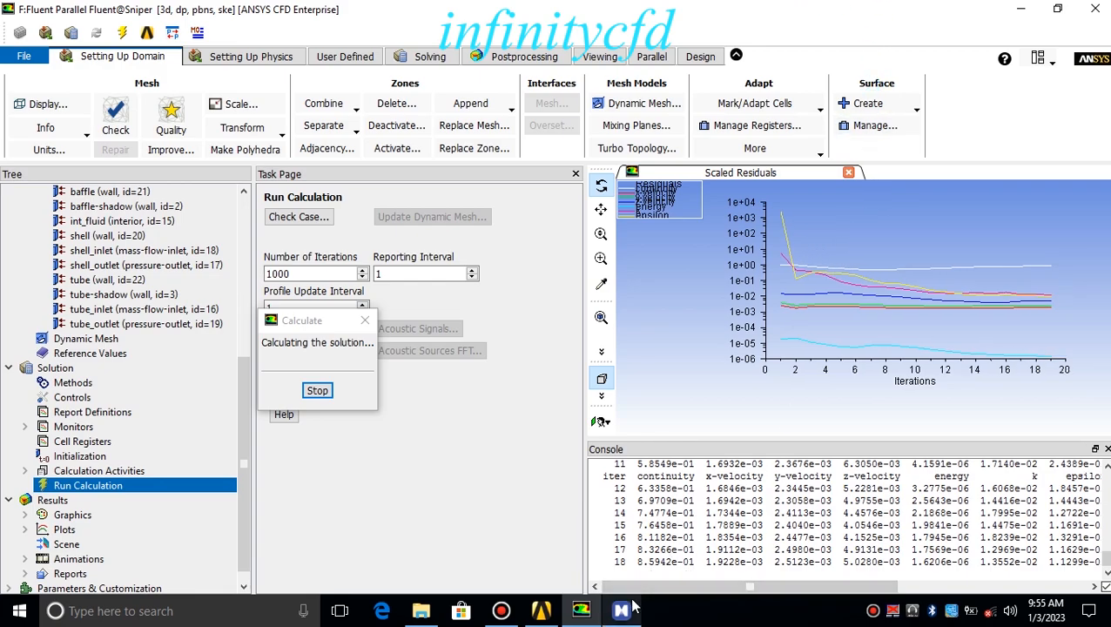
# - Switch to MindManager, review the procedure map from Solutions back up to the General branch and close the program
pyautogui.moveTo(621, 609)
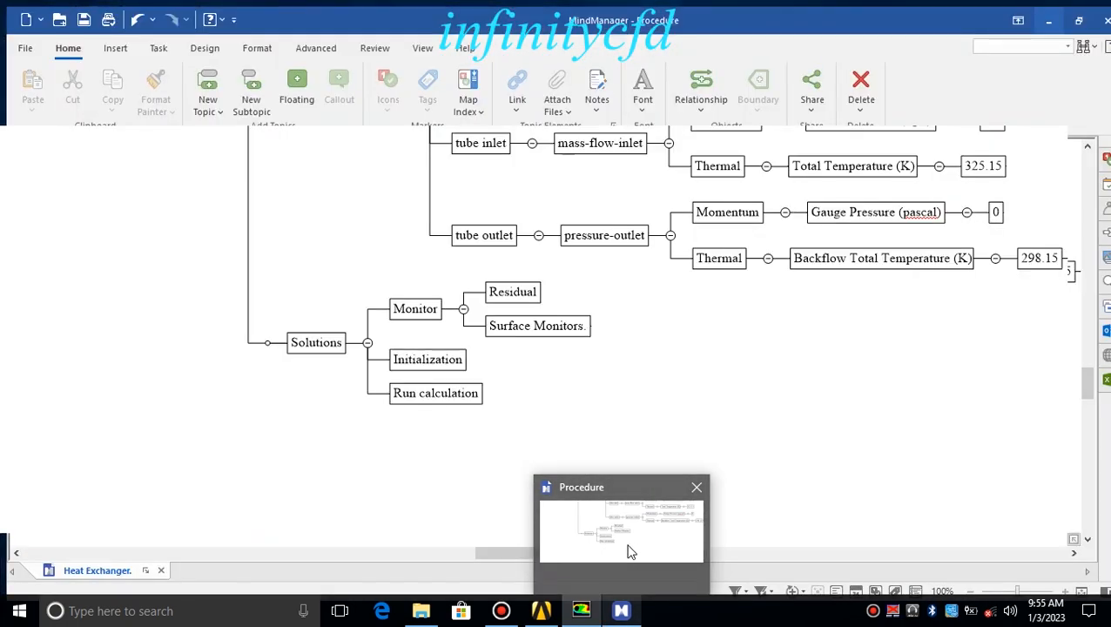
pyautogui.click(627, 544)
pyautogui.keyDown('ctrl'); pyautogui.scroll(-5, 768, 396); pyautogui.keyUp('ctrl')
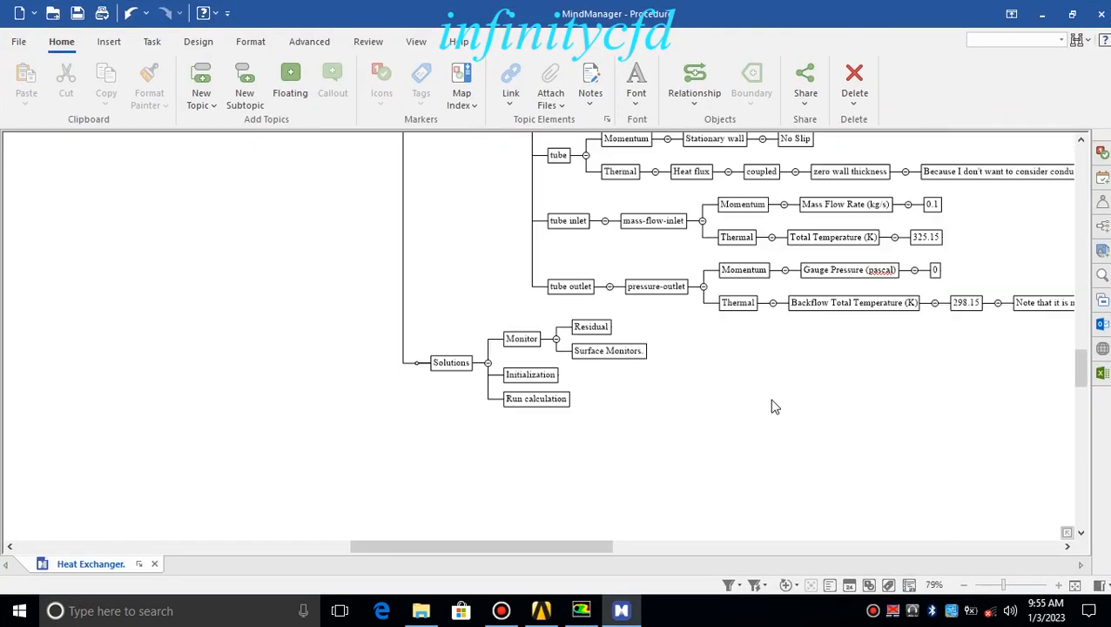
pyautogui.moveTo(777, 391); pyautogui.dragTo(673, 535, button='middle')
pyautogui.moveTo(746, 427)
pyautogui.mouseDown(button='right')
pyautogui.moveTo(726, 485)
pyautogui.moveTo(606, 620)
pyautogui.mouseUp(button='right')
pyautogui.moveTo(936, 241)
pyautogui.mouseDown(button='right')
pyautogui.moveTo(860, 338)
pyautogui.moveTo(787, 495)
pyautogui.mouseUp(button='right')
pyautogui.moveTo(823, 270); pyautogui.dragTo(846, 489, button='right')
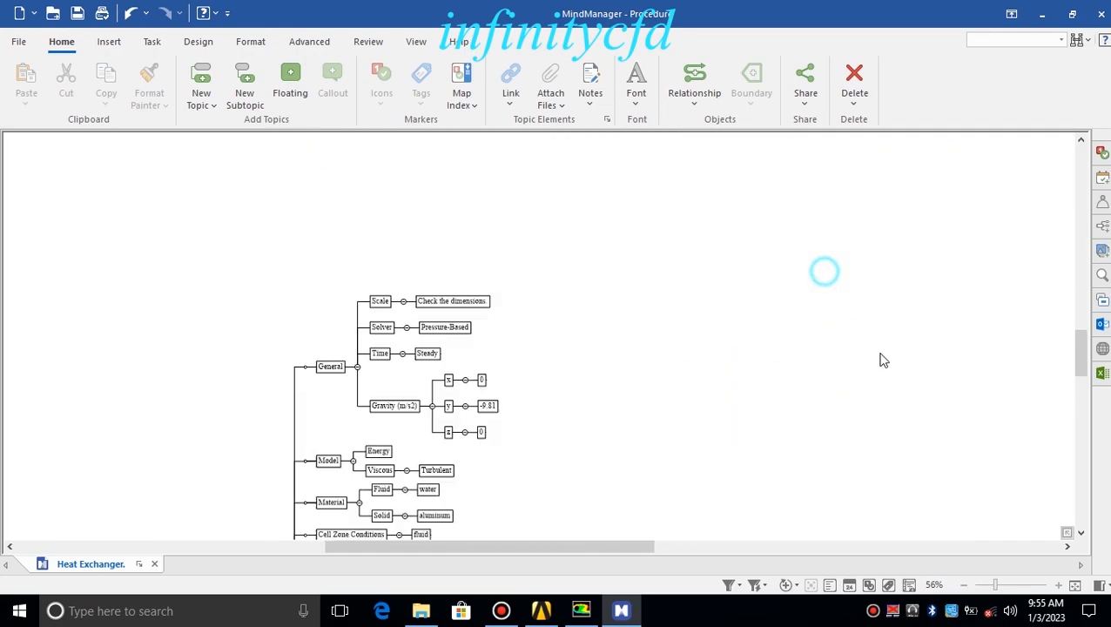
pyautogui.click(1095, 14)
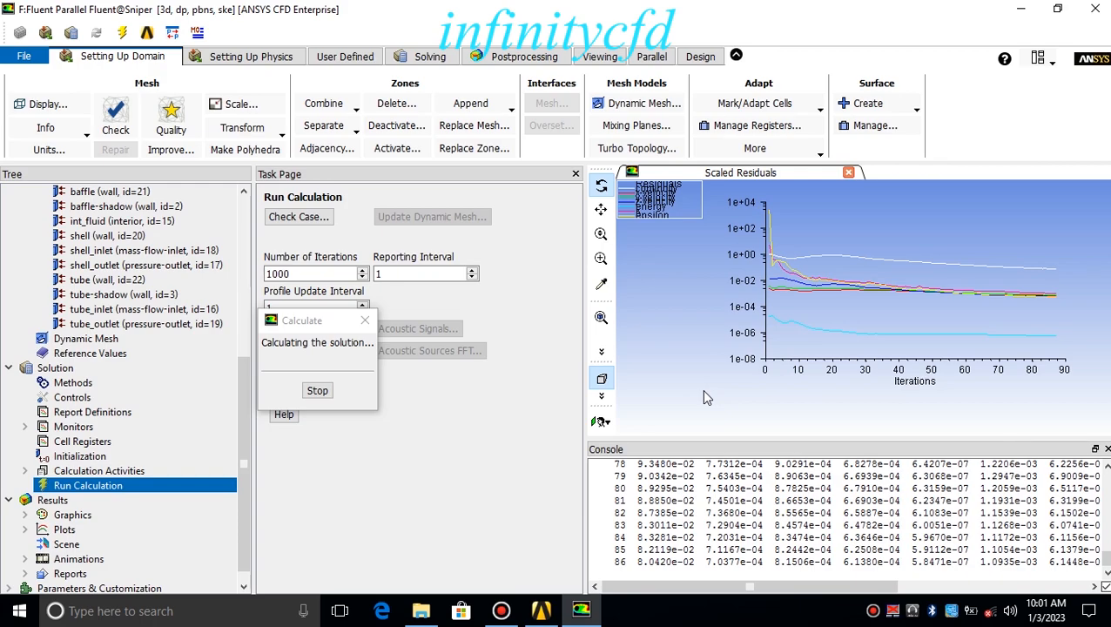
# - Stop the running calculation and write out the case and data files
pyautogui.moveTo(324, 321); pyautogui.dragTo(540, 317)
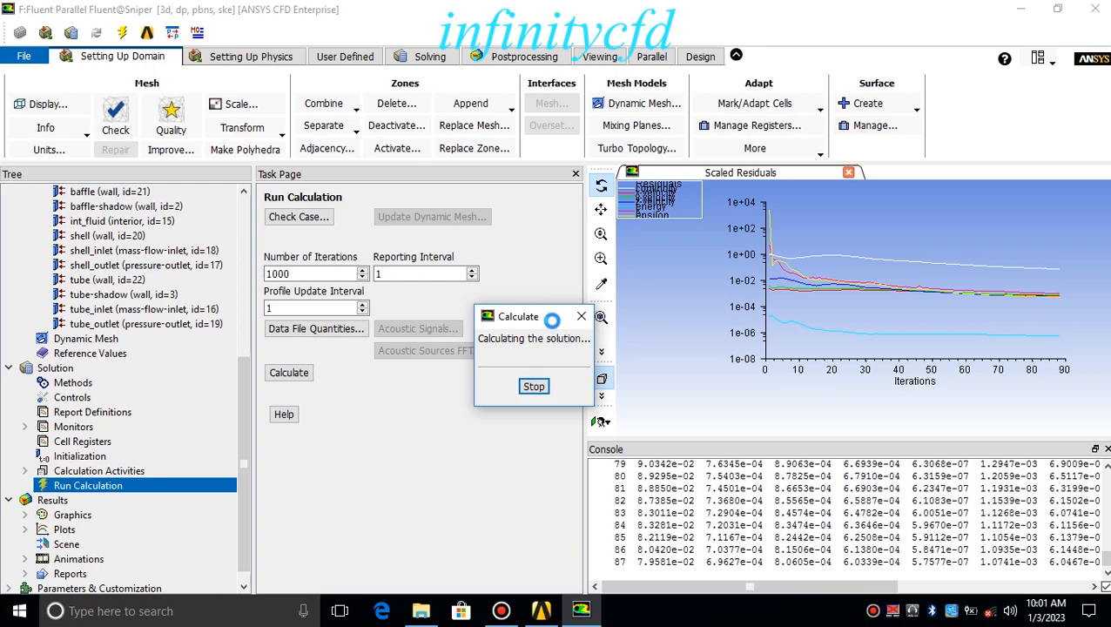
pyautogui.click(528, 387)
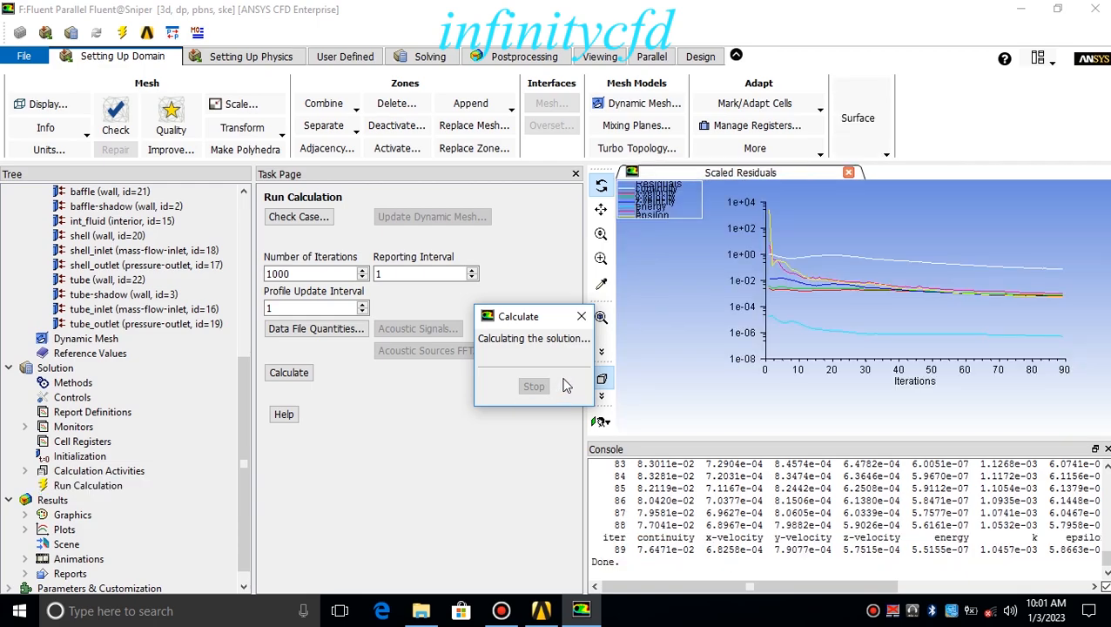
pyautogui.click(592, 338)
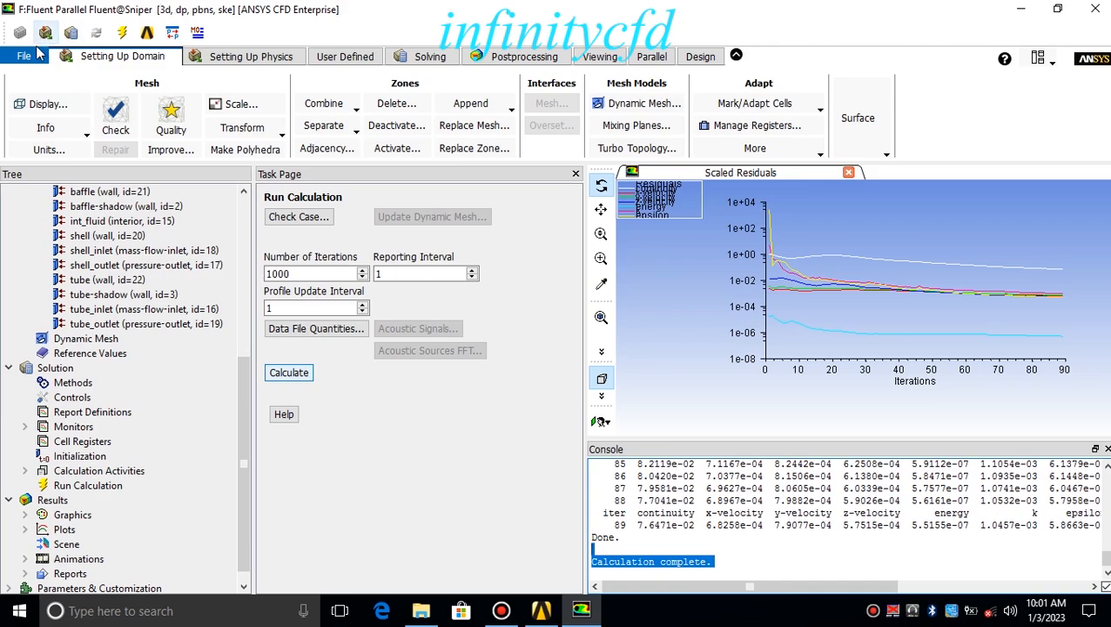
pyautogui.click(25, 56)
pyautogui.click(79, 397)
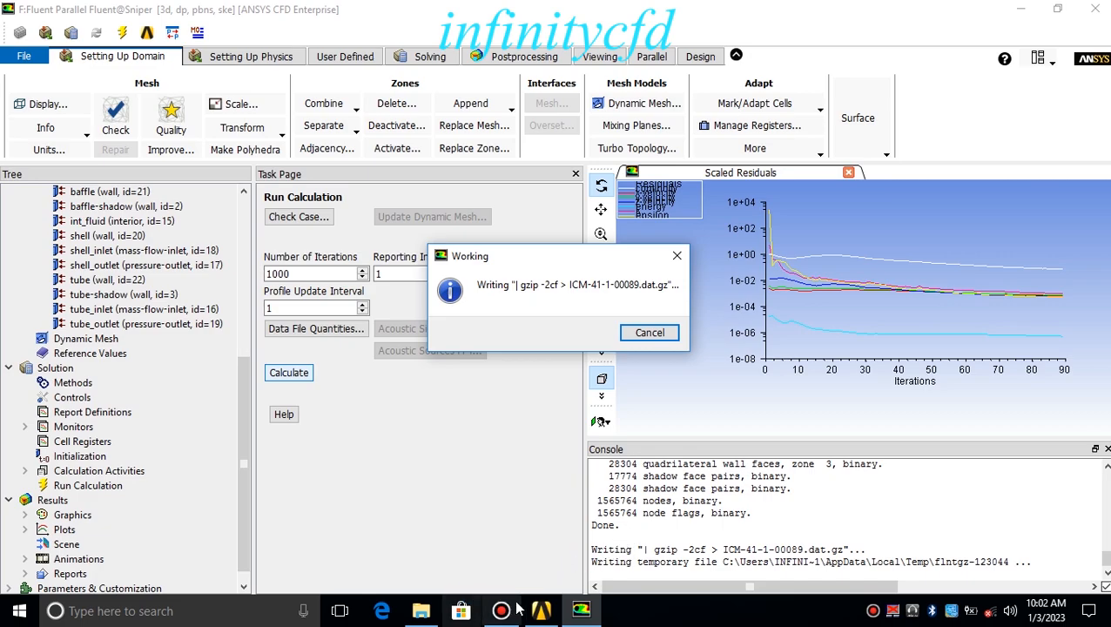
# - Launch a new Workbench 18.2 session and close the existing Workbench window holding the Heat Exchanger project
pyautogui.moveTo(542, 613)
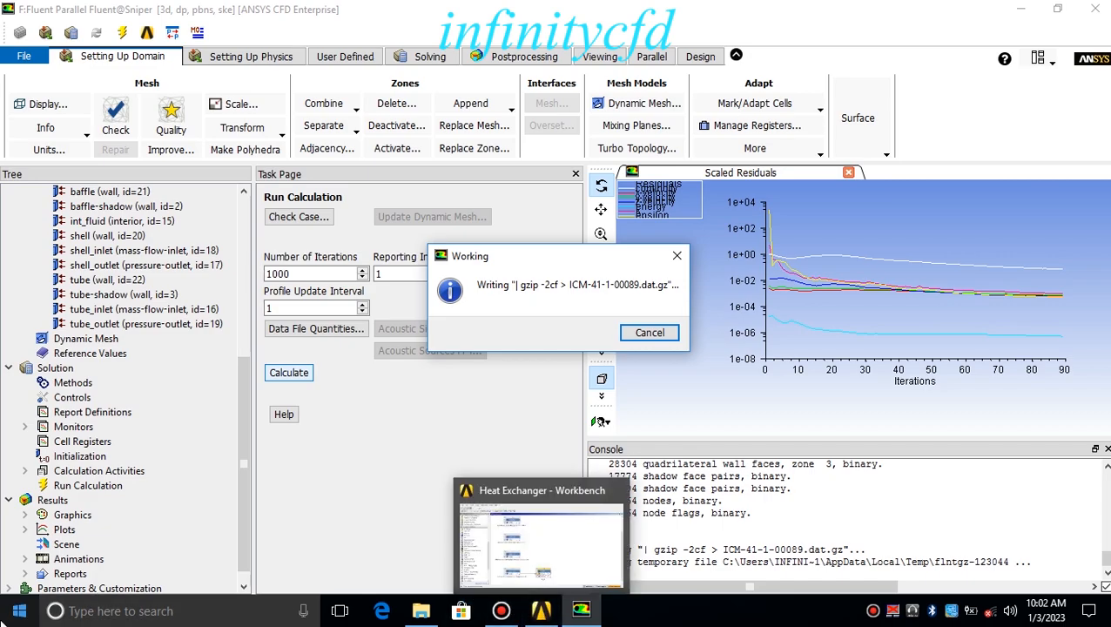
pyautogui.click(7, 601)
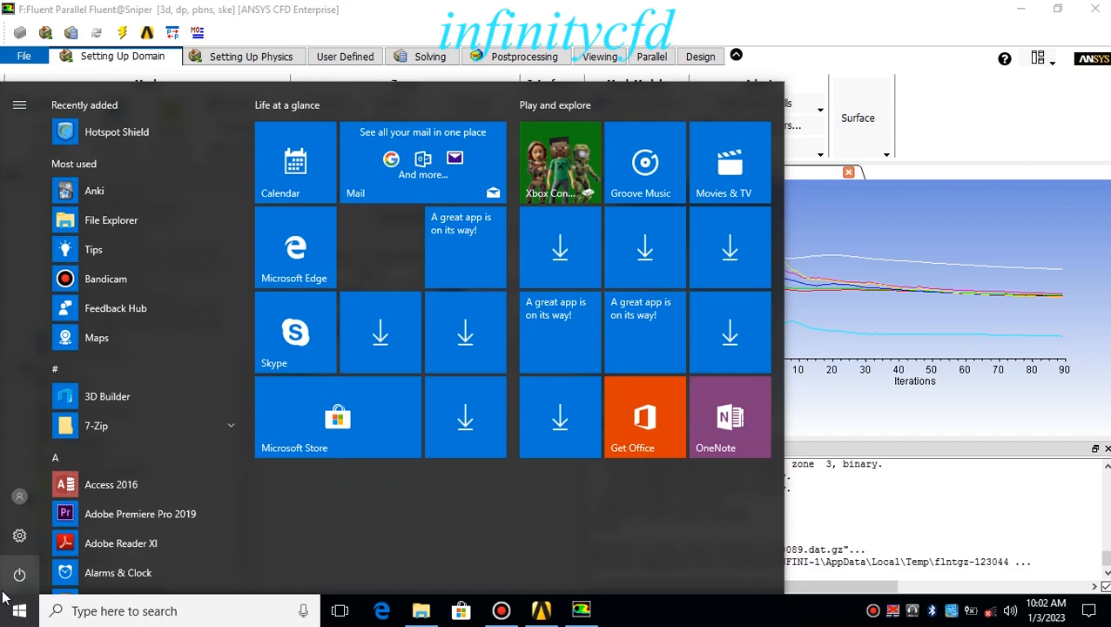
pyautogui.write('work')
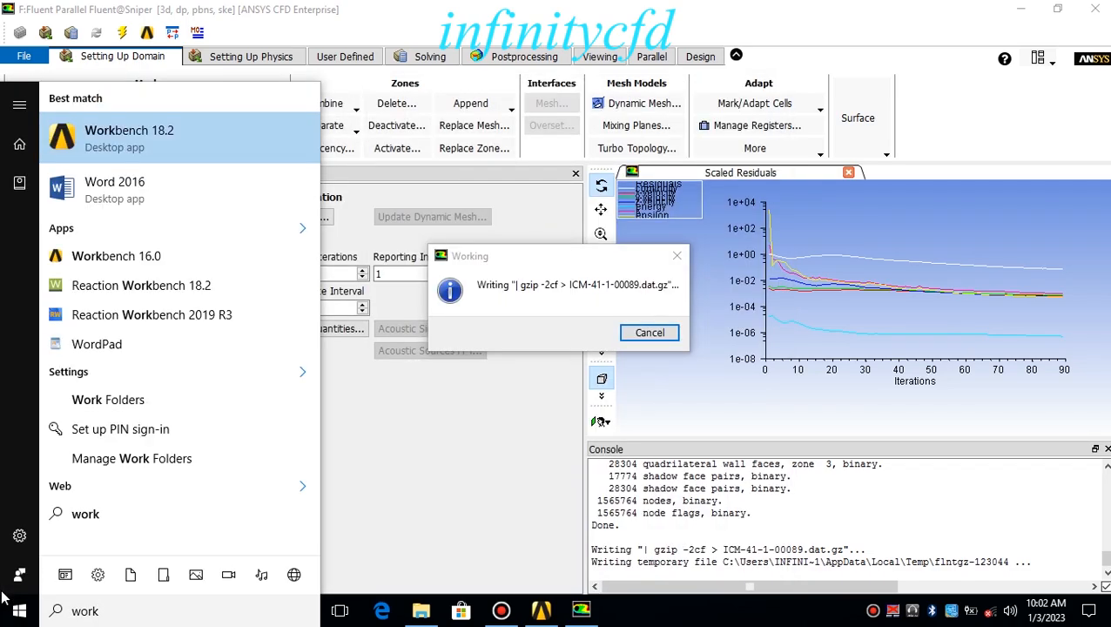
pyautogui.press('Escape')
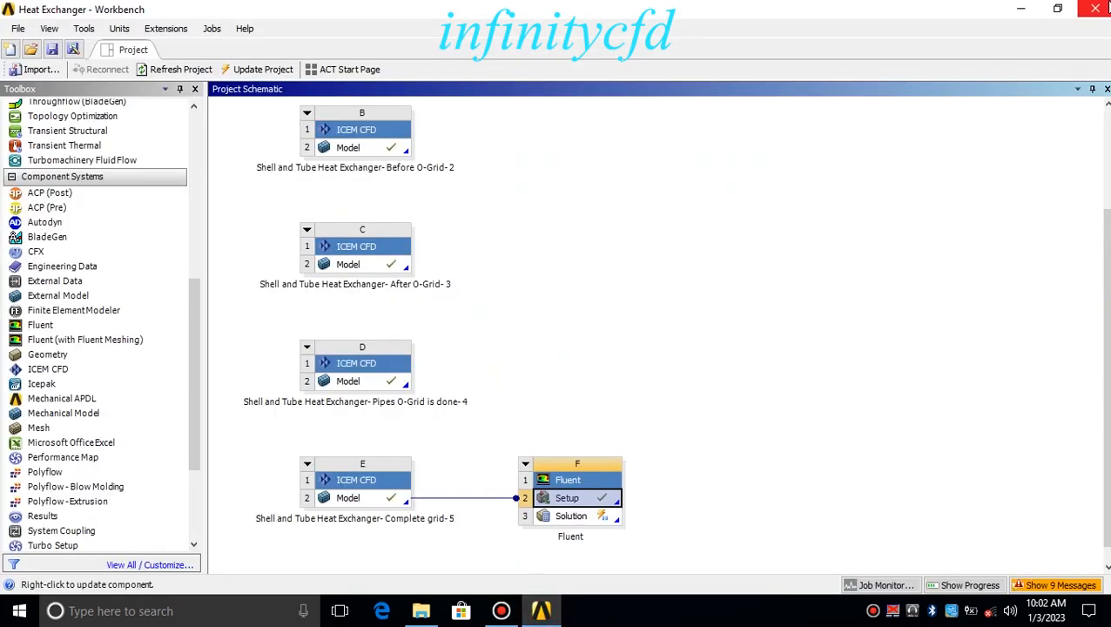
pyautogui.click(1095, 9)
pyautogui.click(664, 281)
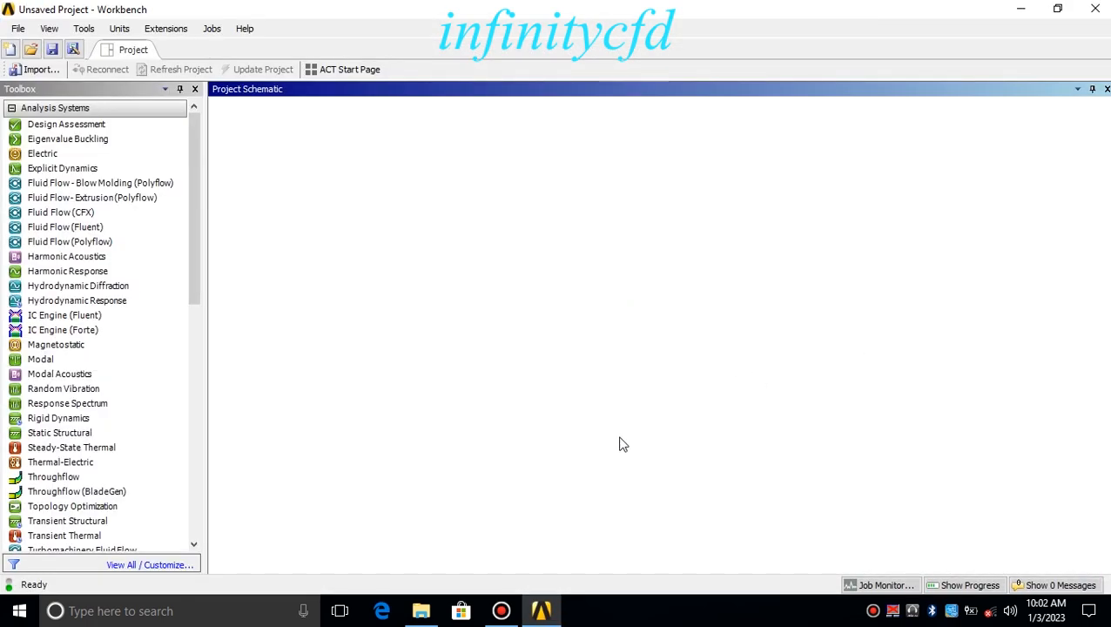
# - Open the project Heat Exchanger.wbpj from the Simulation completed folder inside Heat Exchanger part 2, Workbench, 2 on drive N
pyautogui.click(18, 28)
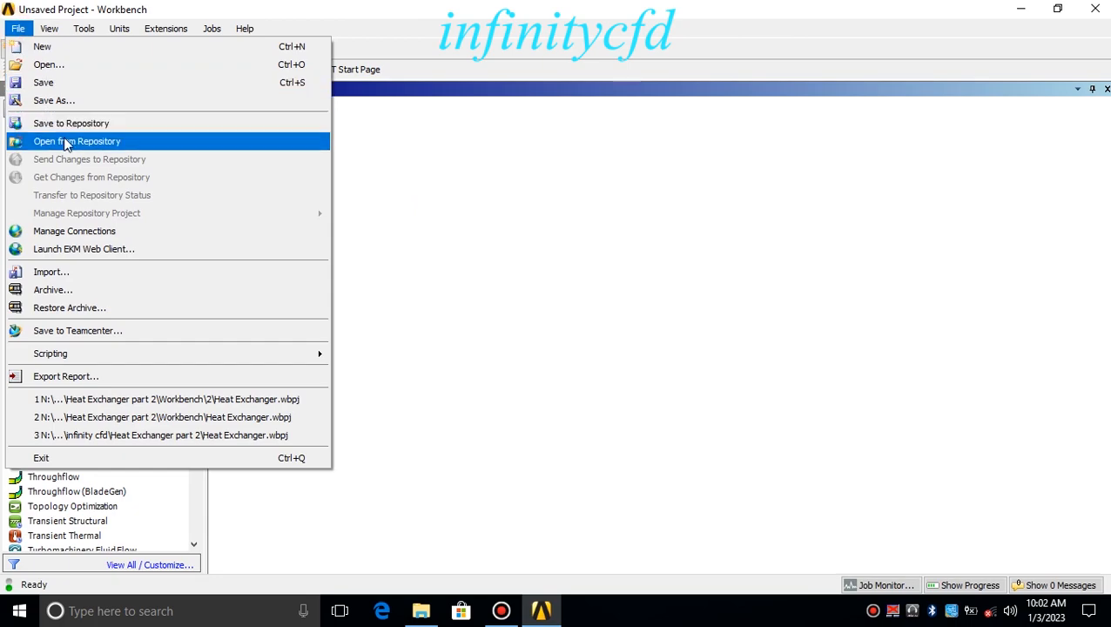
pyautogui.click(69, 65)
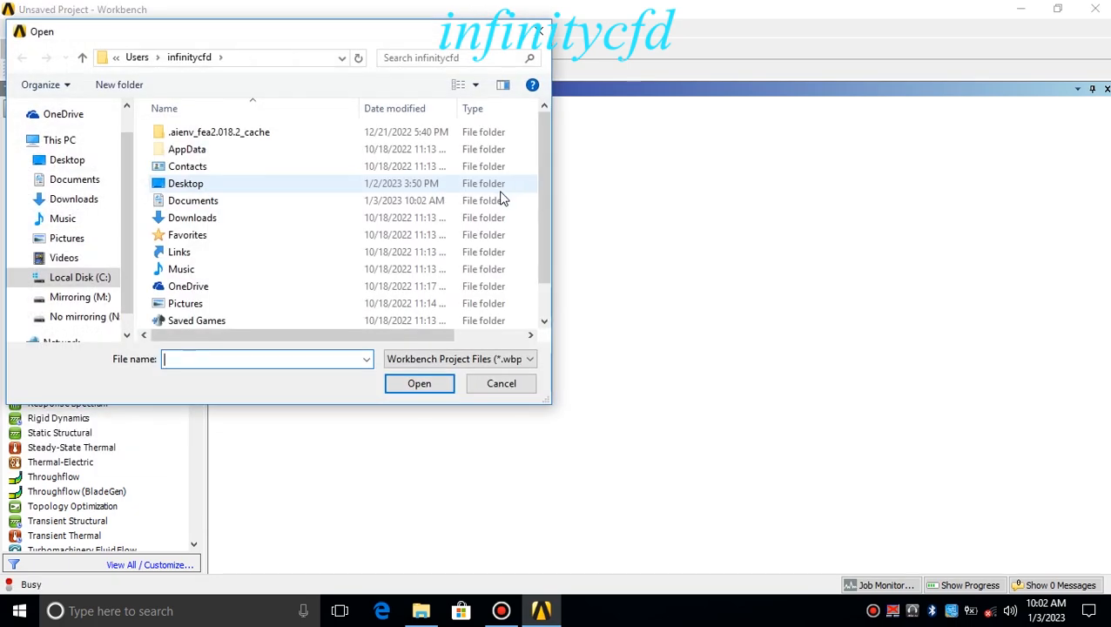
pyautogui.click(98, 316)
pyautogui.doubleClick(195, 164)
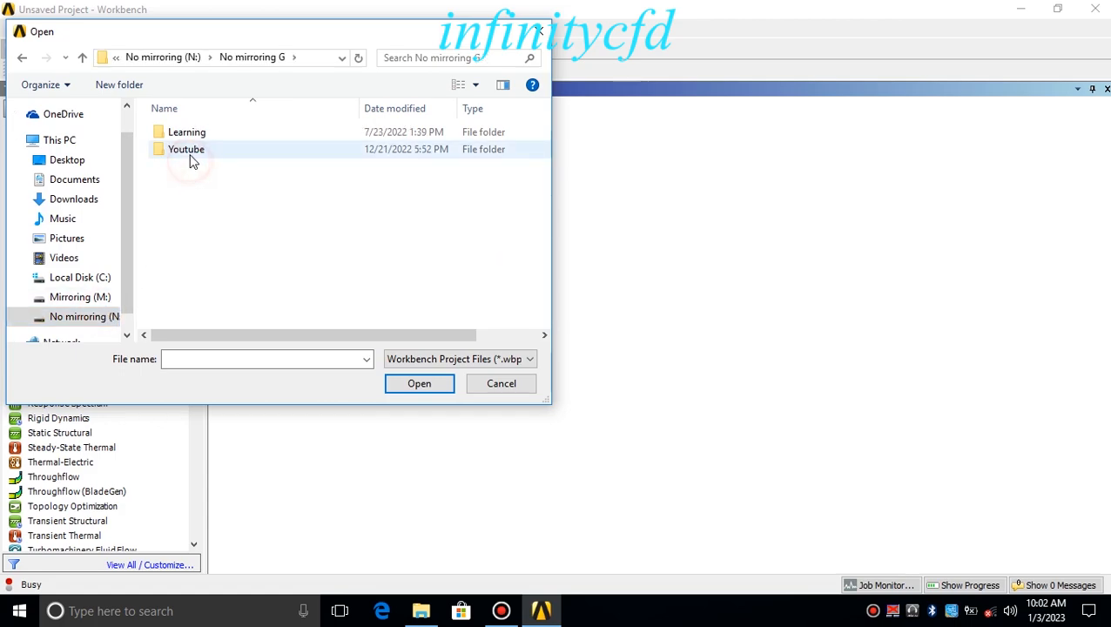
pyautogui.doubleClick(211, 149)
pyautogui.doubleClick(210, 138)
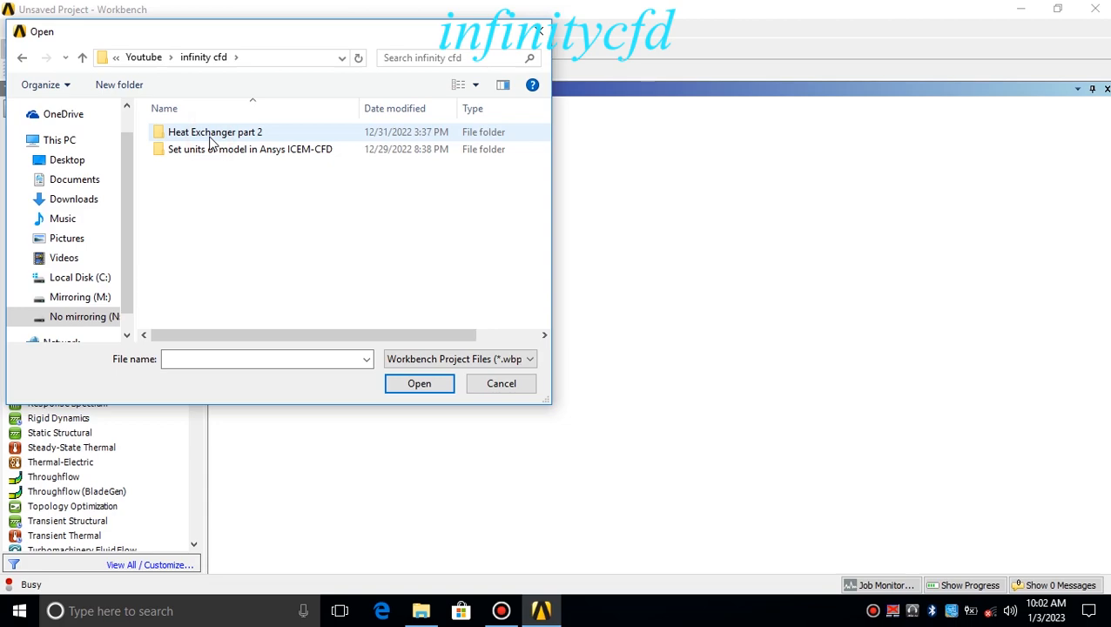
pyautogui.doubleClick(210, 137)
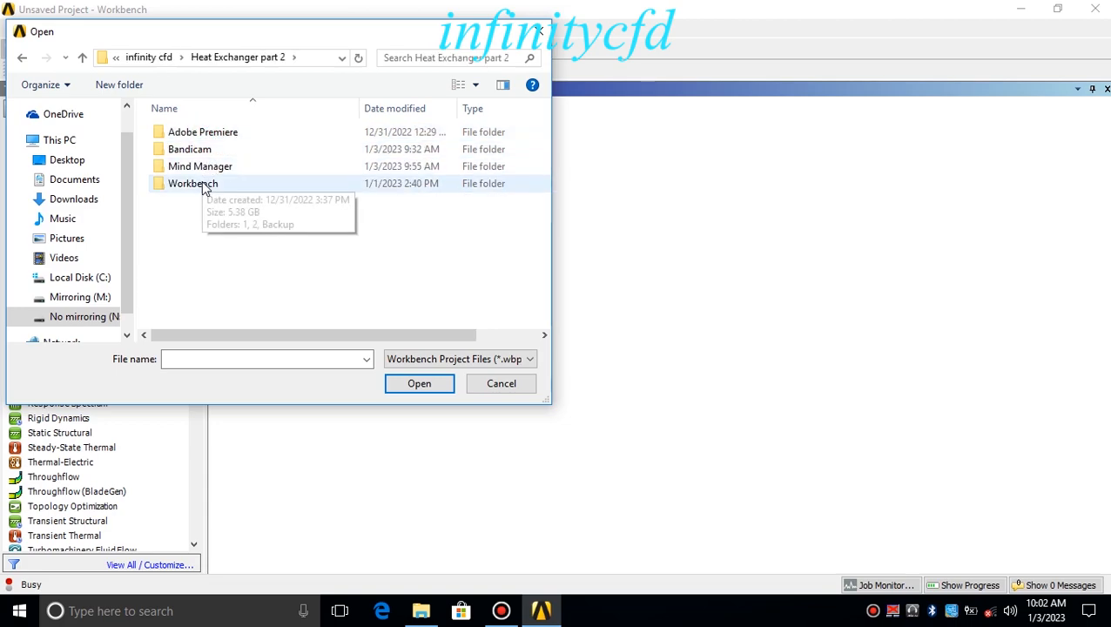
pyautogui.doubleClick(204, 186)
pyautogui.doubleClick(199, 151)
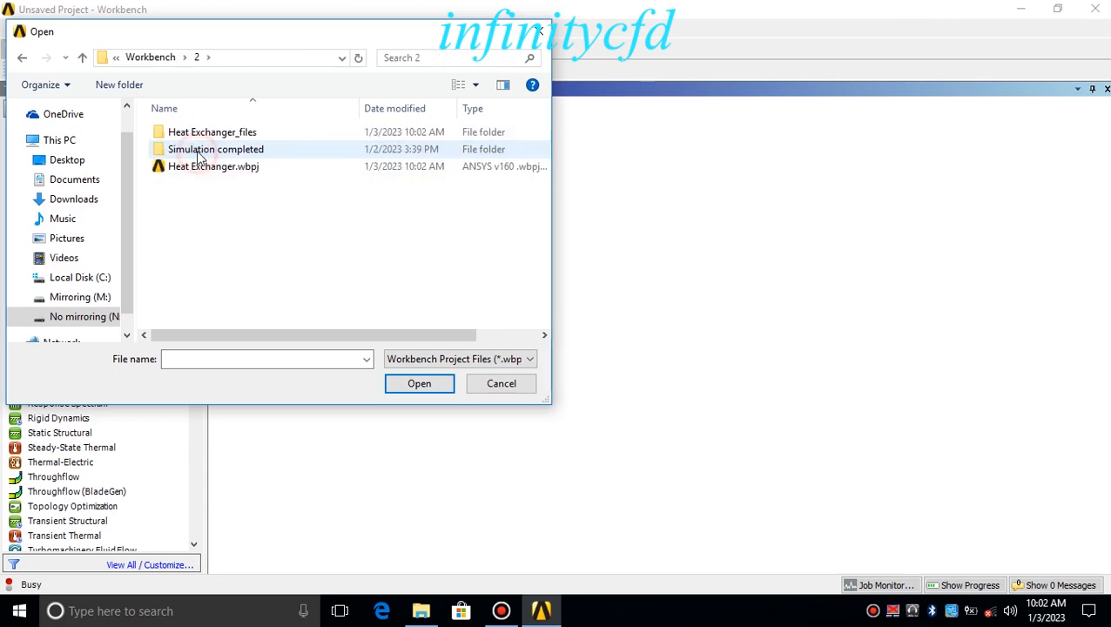
pyautogui.doubleClick(198, 150)
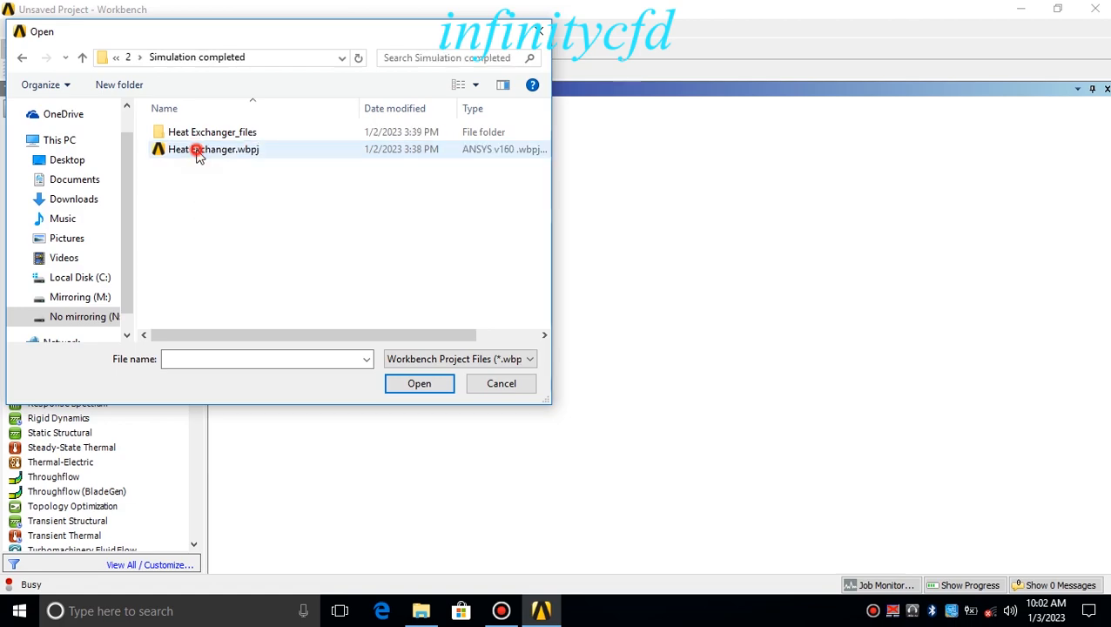
pyautogui.click(197, 151)
pyautogui.doubleClick(198, 152)
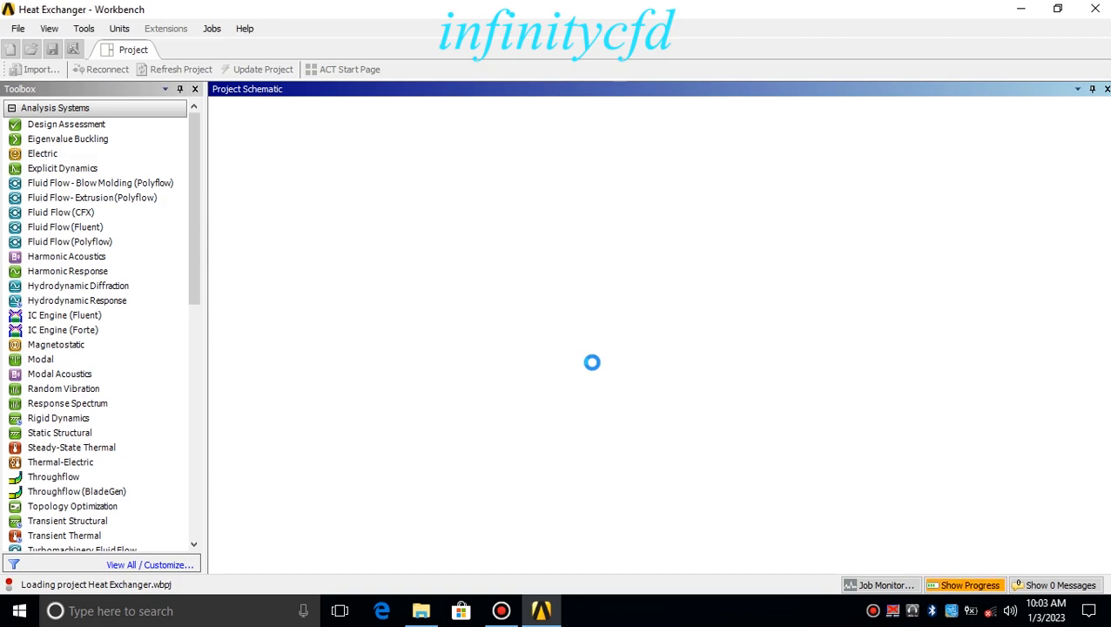
pyautogui.click(665, 310)
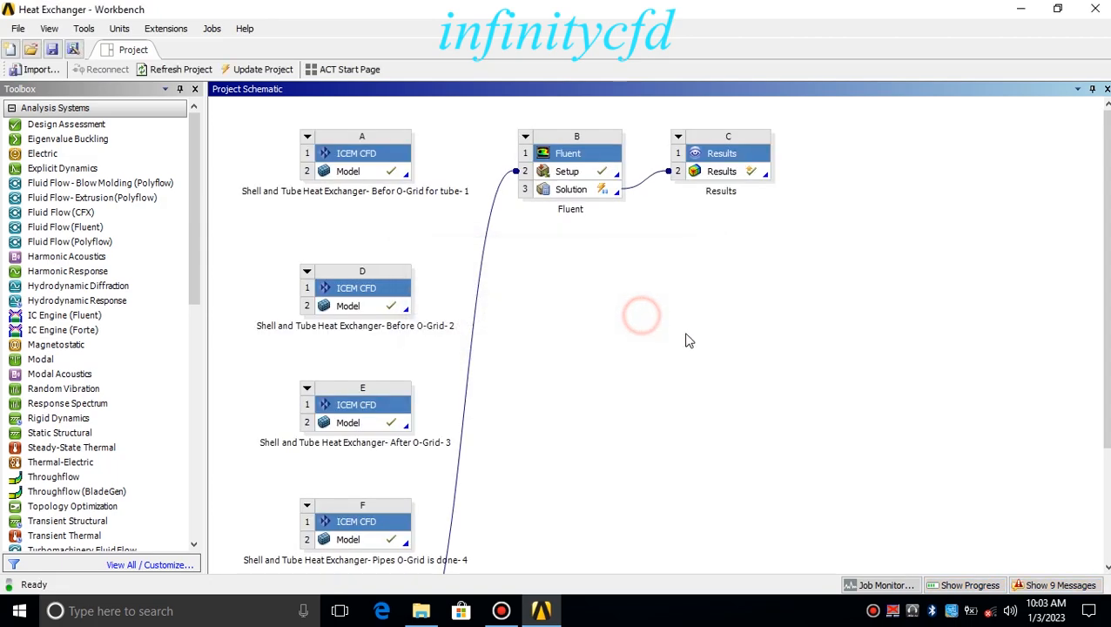
# - Delete the existing Results system linked to the Fluent solution from the project schematic
pyautogui.scroll(-3, 987, 205)
pyautogui.scroll(3, 987, 206)
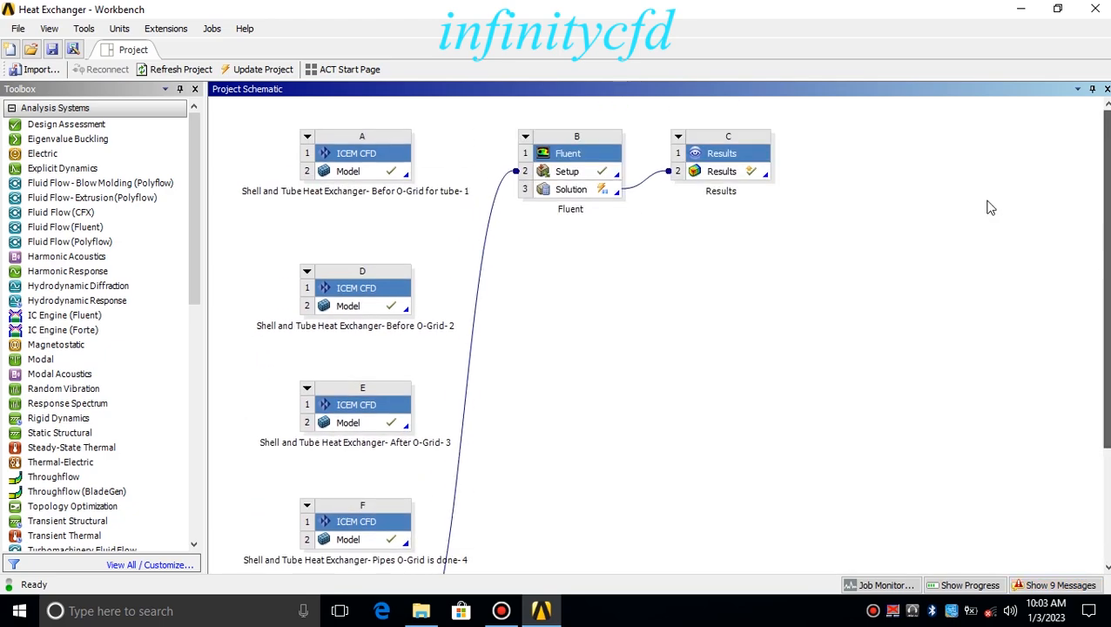
pyautogui.click(734, 155)
pyautogui.rightClick(752, 187)
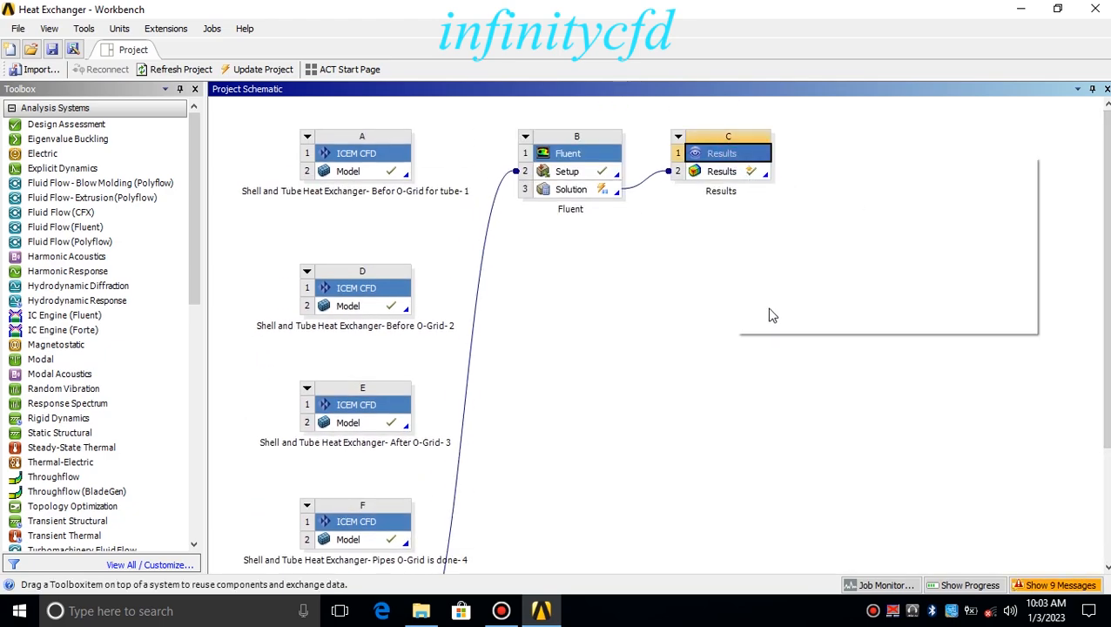
pyautogui.click(768, 281)
pyautogui.click(571, 332)
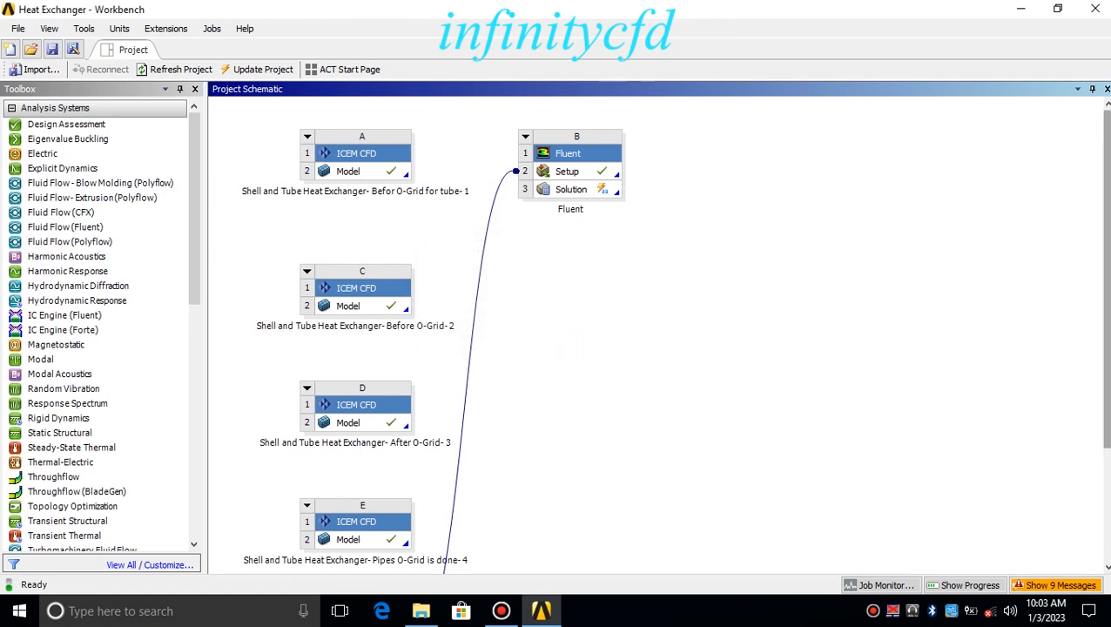
# - Add a Results component system beside the Fluent system and link the Fluent Solution cell to its Results cell
pyautogui.scroll(-2, 330, 330)
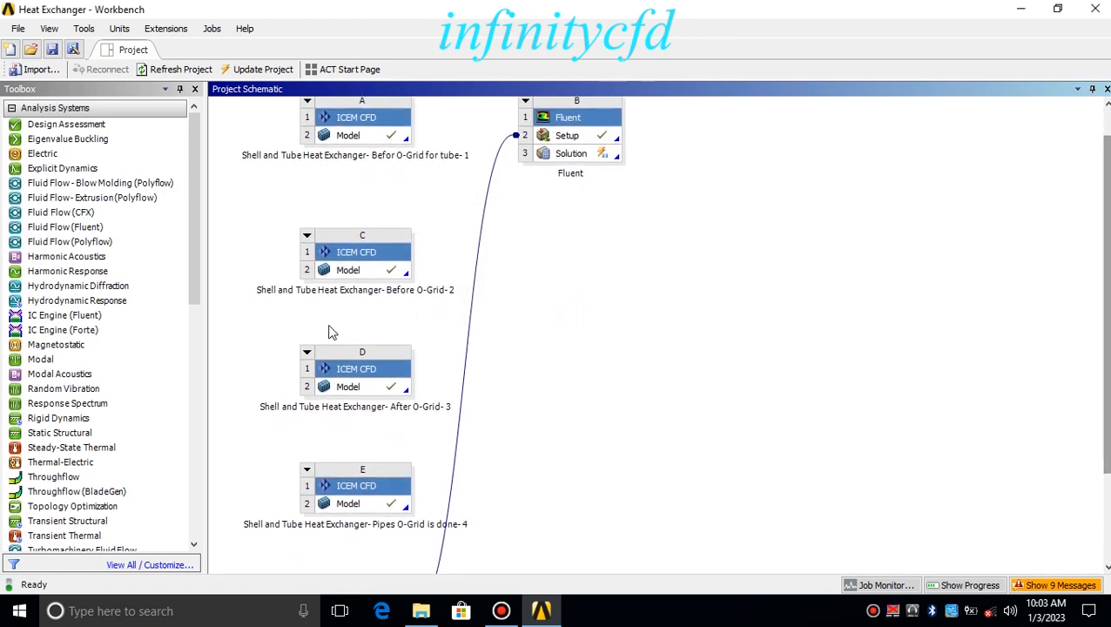
pyautogui.moveTo(195, 287); pyautogui.dragTo(181, 479)
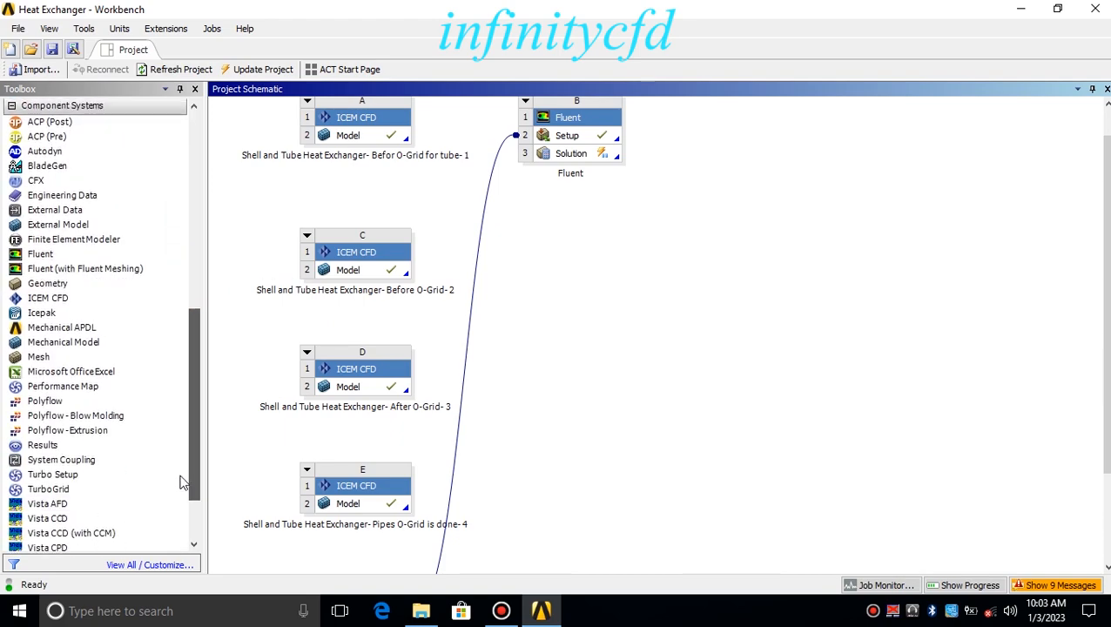
pyautogui.click(73, 300)
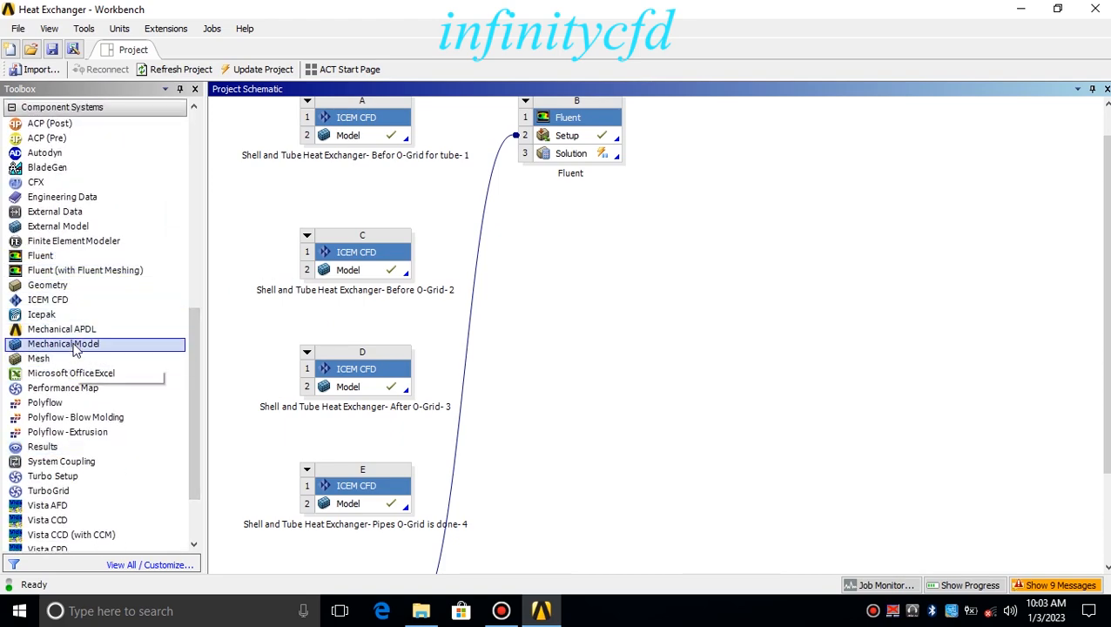
pyautogui.click(39, 446)
pyautogui.moveTo(52, 444); pyautogui.dragTo(696, 158)
pyautogui.click(756, 242)
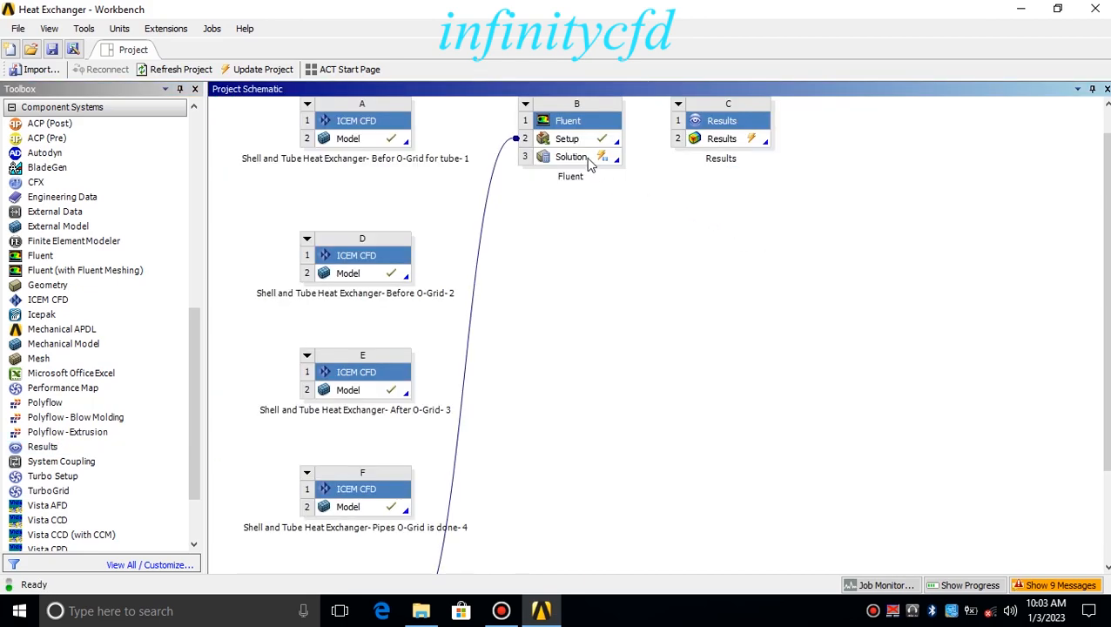
pyautogui.moveTo(587, 164); pyautogui.dragTo(721, 141)
pyautogui.scroll(1, 1084, 241)
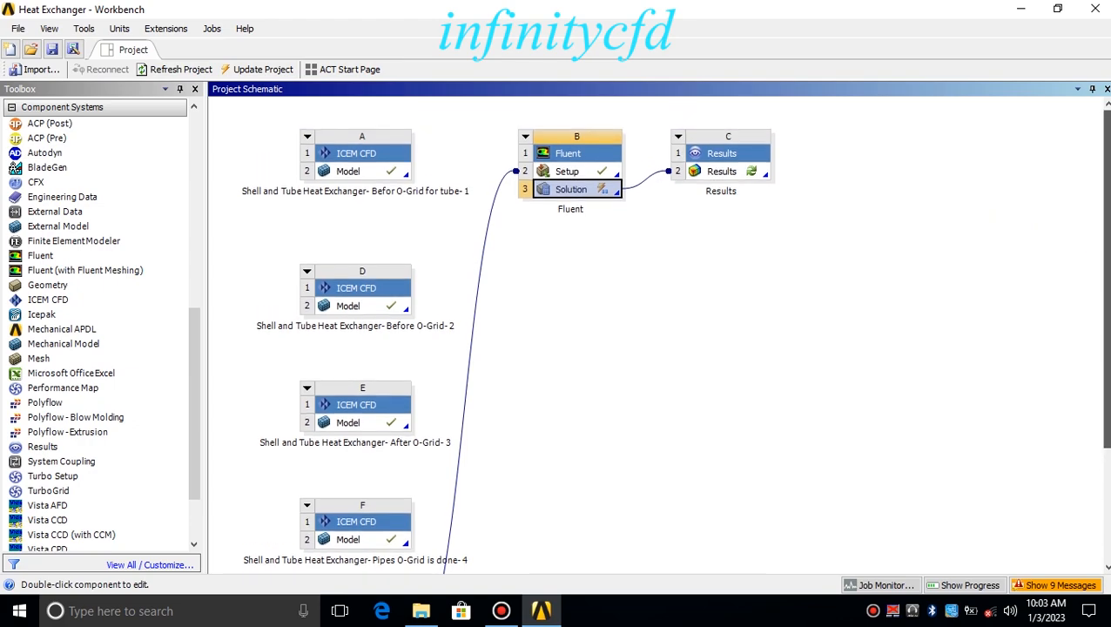
# - Open the Results cell in CFD-Post and maximize its window
pyautogui.doubleClick(721, 172)
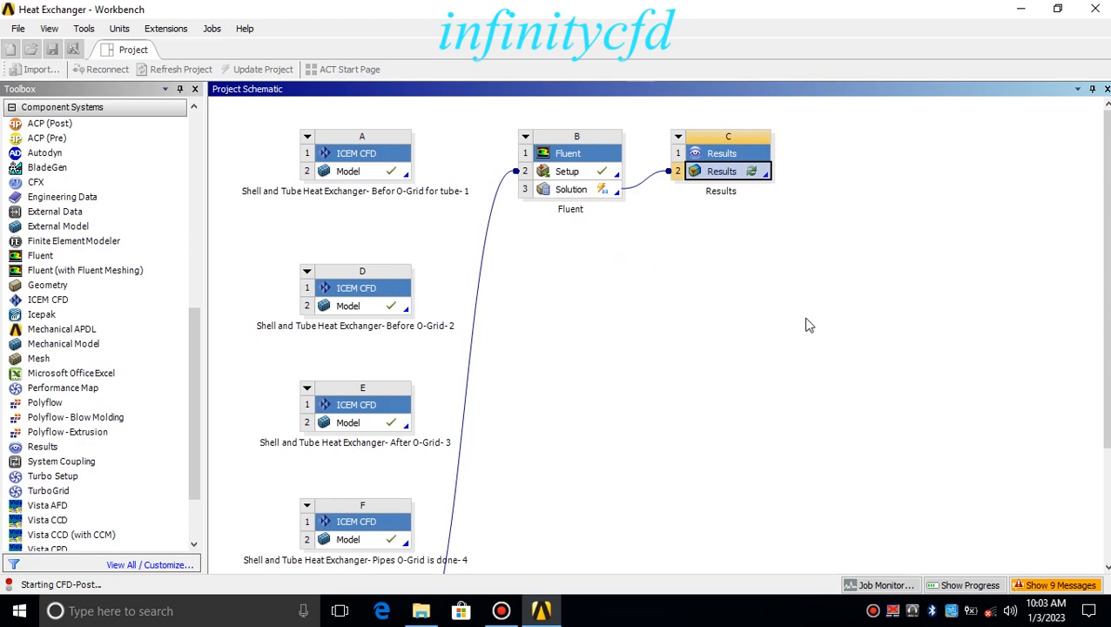
pyautogui.scroll(-5, 869, 339)
pyautogui.scroll(5, 695, 313)
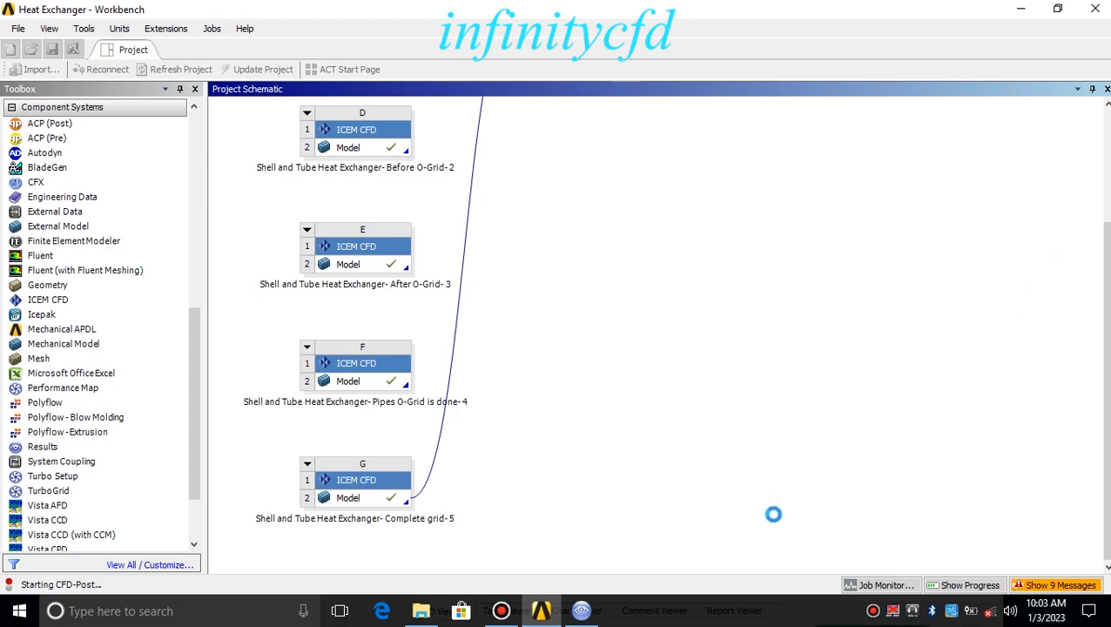
pyautogui.click(580, 610)
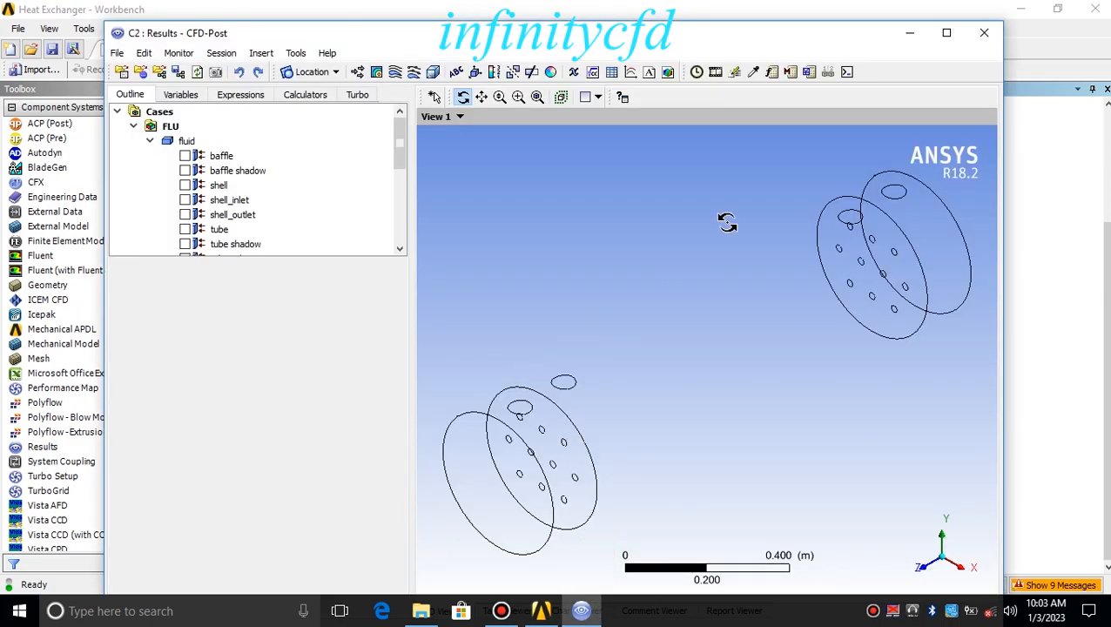
pyautogui.click(946, 32)
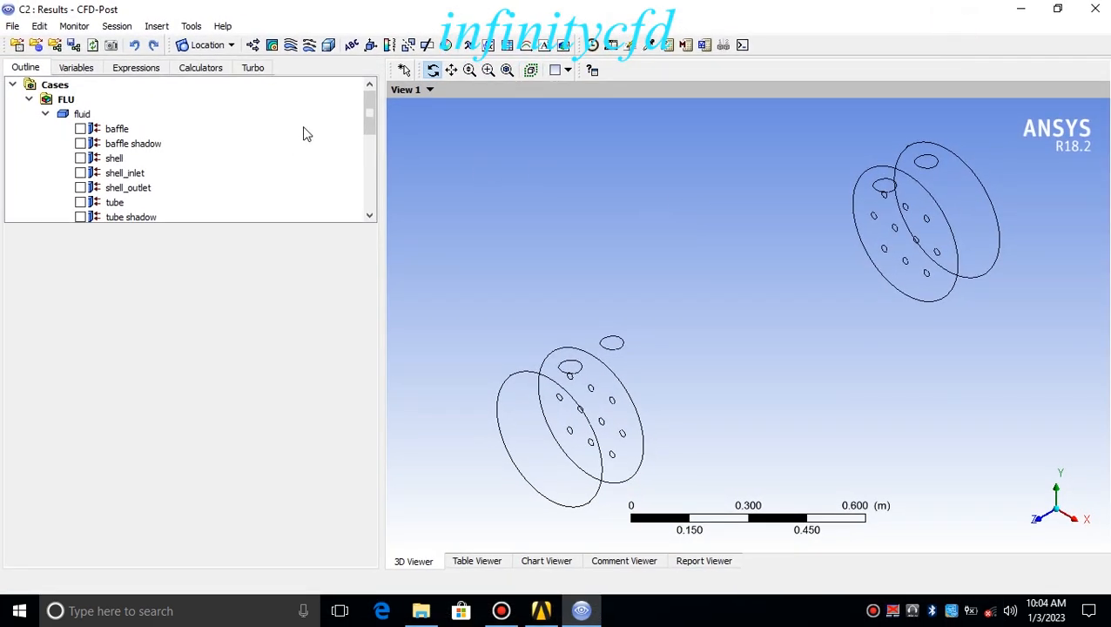
# - In the CFD-Post viewer options, change the background colour type to Solid with white and apply it
pyautogui.click(36, 31)
pyautogui.click(318, 5)
pyautogui.click(39, 26)
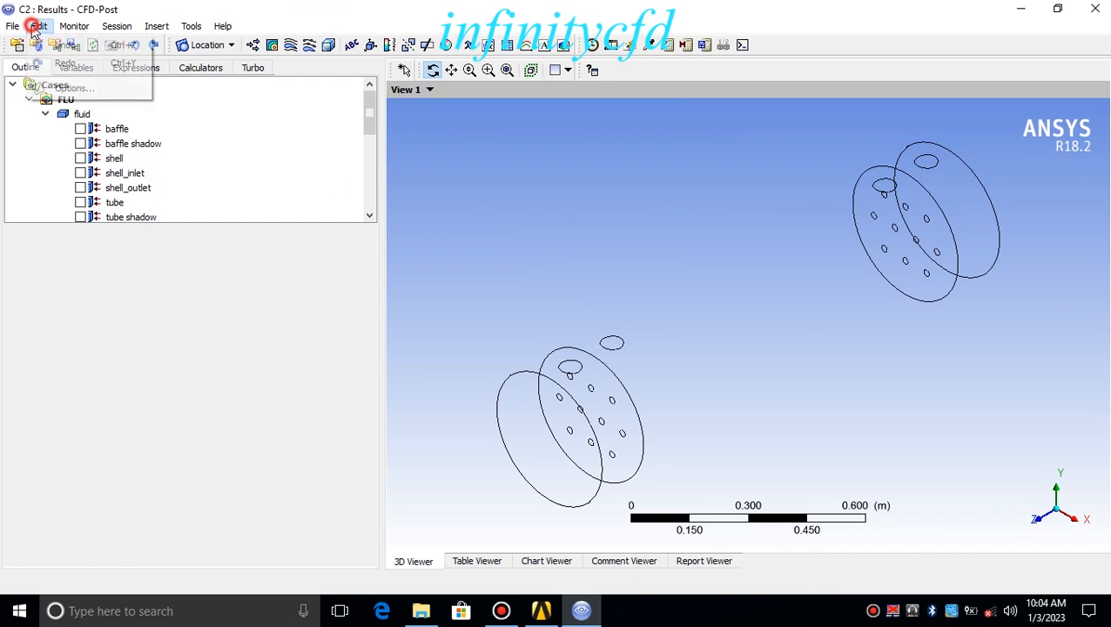
pyautogui.moveTo(75, 29)
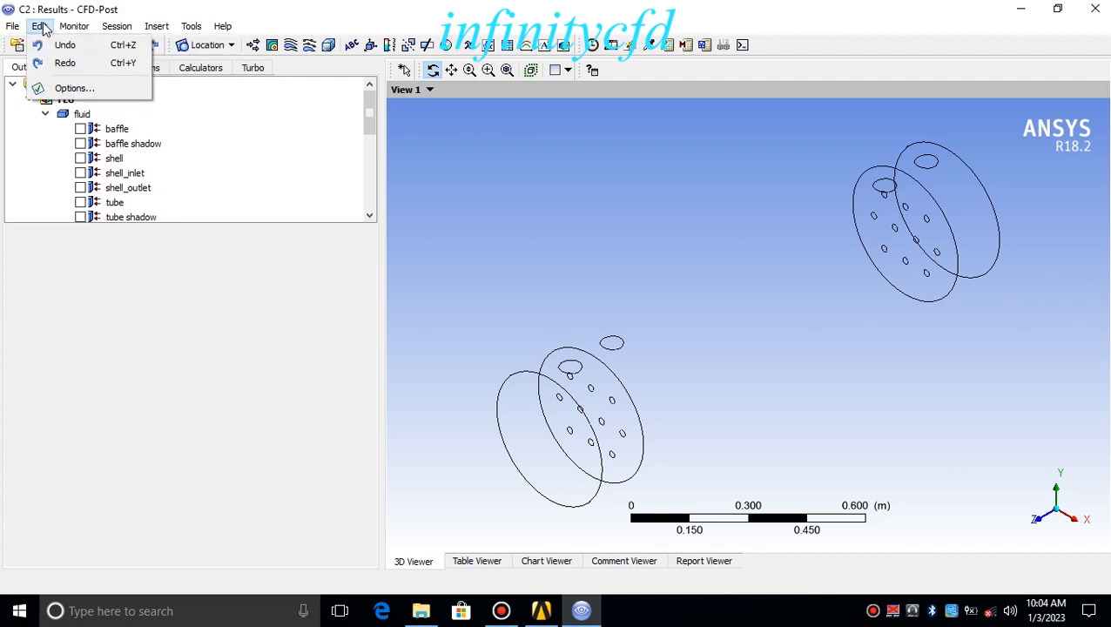
pyautogui.click(61, 89)
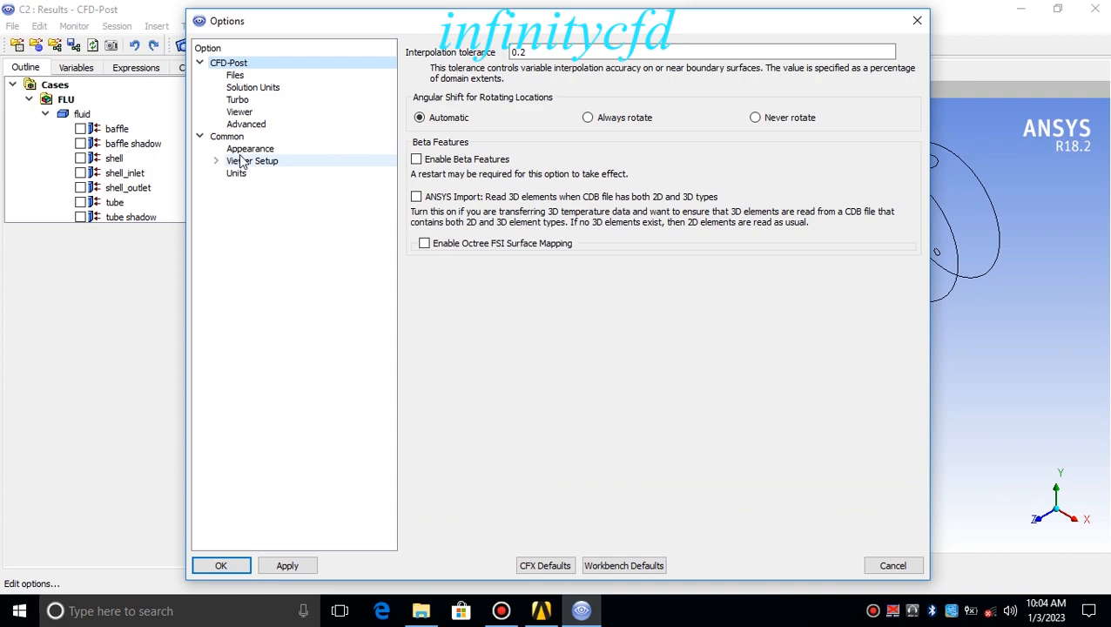
pyautogui.click(253, 111)
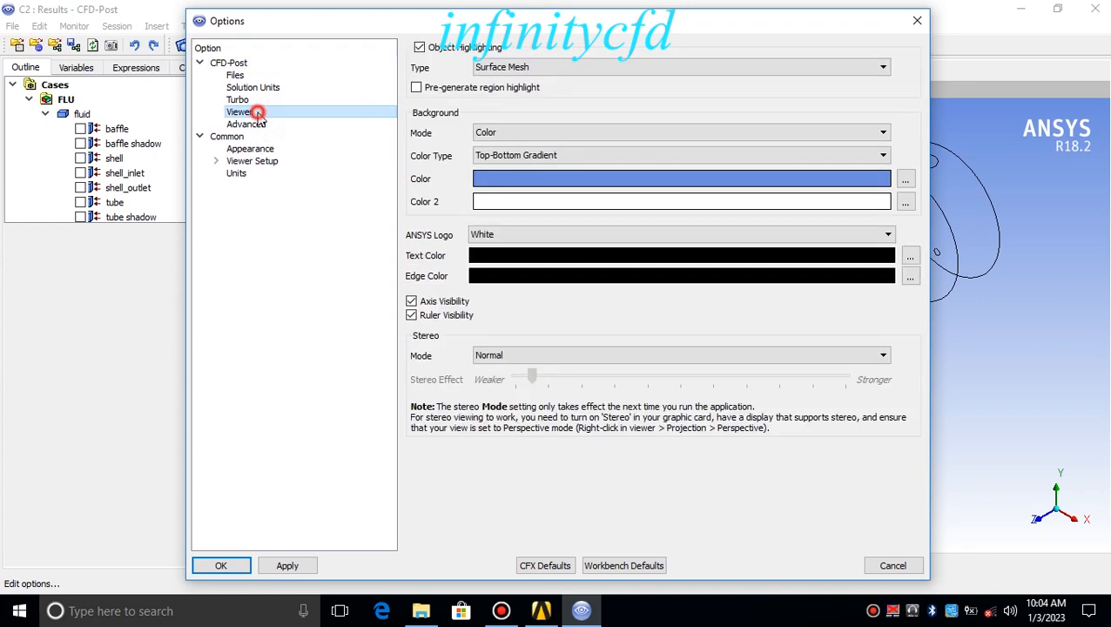
pyautogui.click(496, 156)
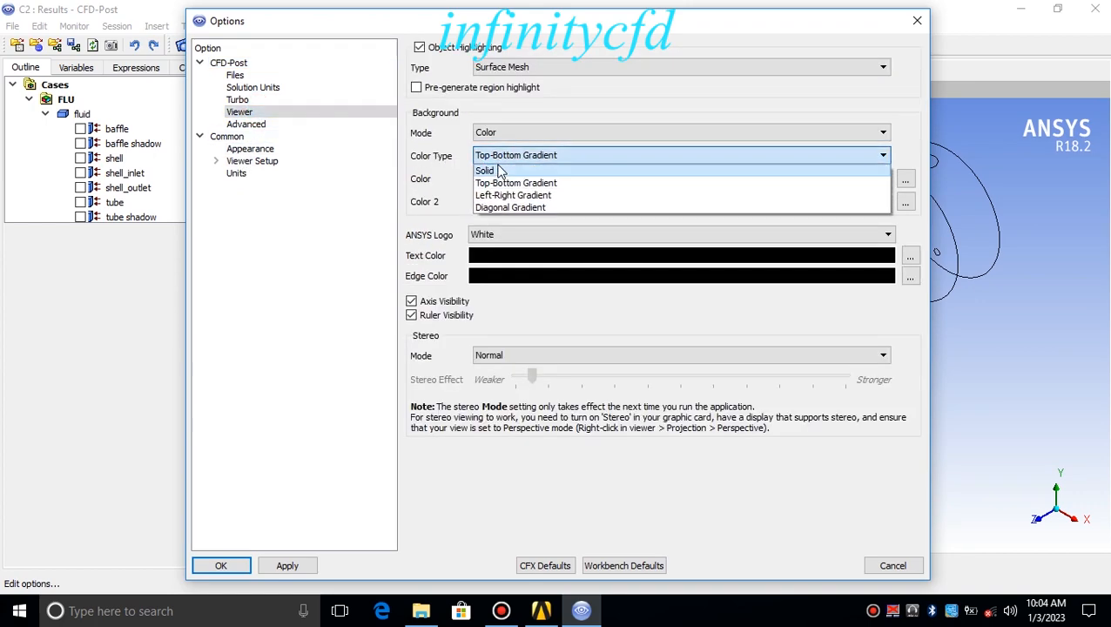
pyautogui.click(489, 171)
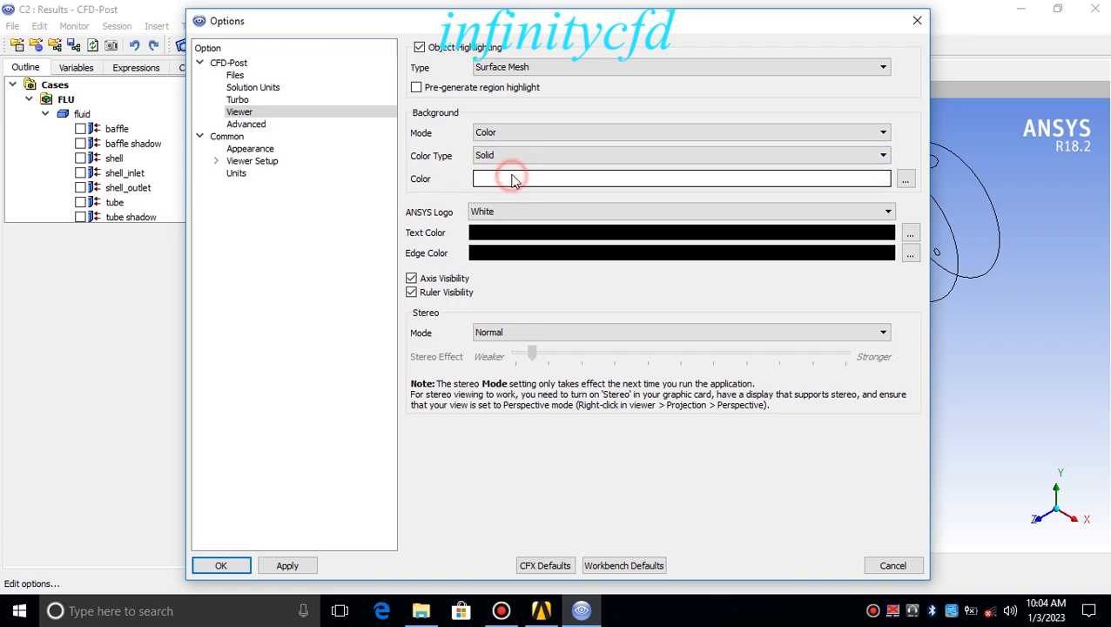
pyautogui.click(291, 566)
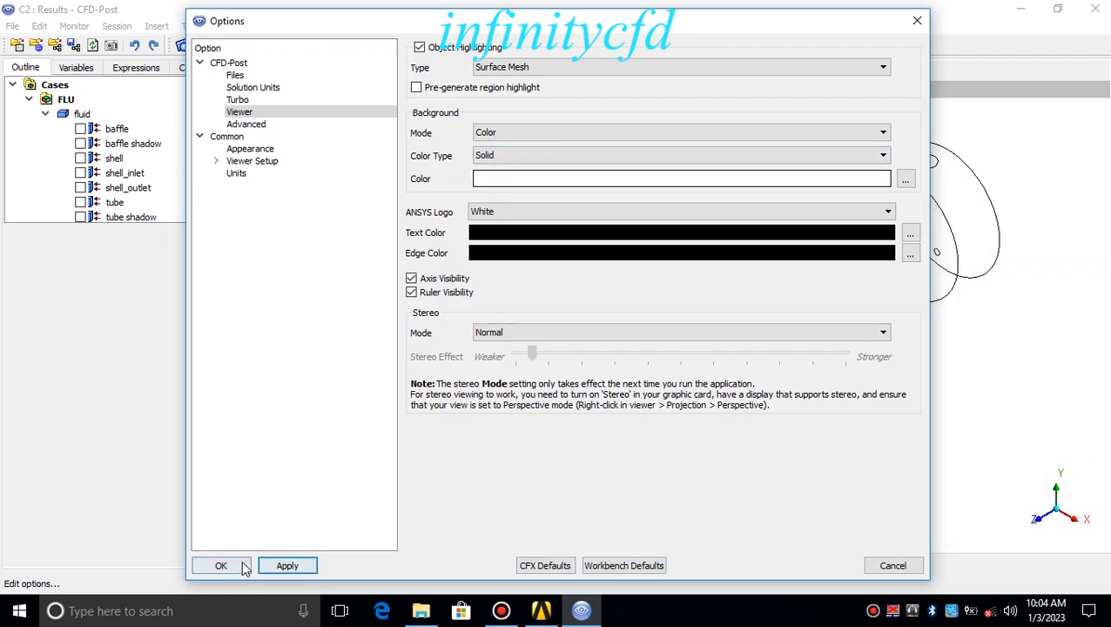
pyautogui.click(236, 563)
# - Enlarge the outline tree area to show all entries down to Display Properties and Defaults
pyautogui.moveTo(752, 440); pyautogui.dragTo(751, 392)
pyautogui.moveTo(331, 224); pyautogui.dragTo(331, 428)
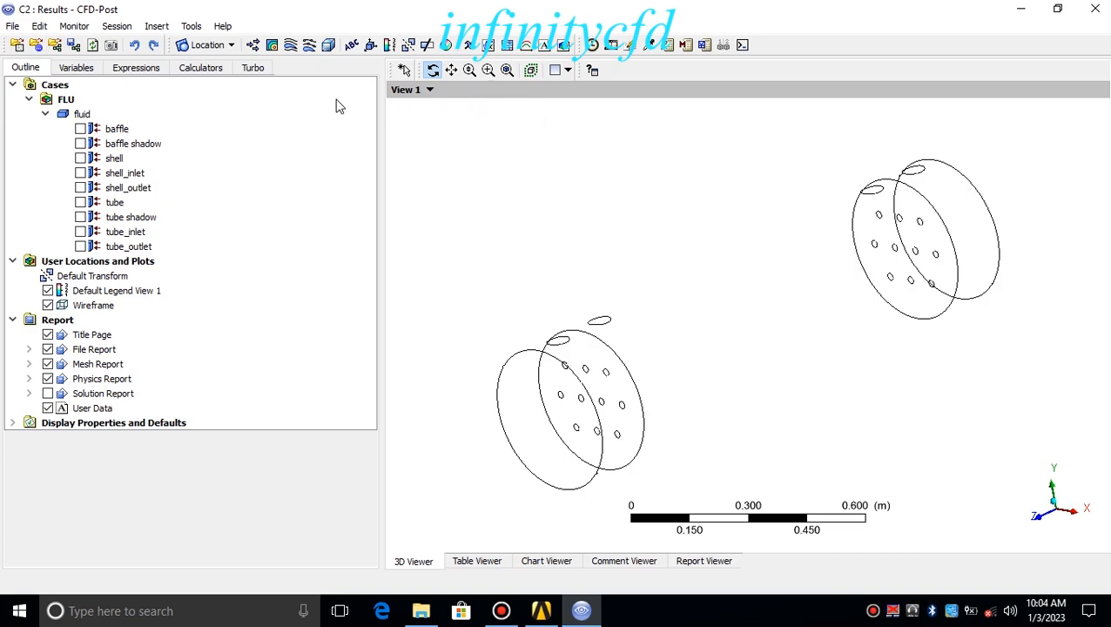
pyautogui.moveTo(728, 212)
pyautogui.mouseDown()
pyautogui.moveTo(732, 263)
pyautogui.moveTo(781, 226)
pyautogui.moveTo(703, 252)
pyautogui.moveTo(711, 213)
pyautogui.moveTo(726, 229)
pyautogui.mouseUp()
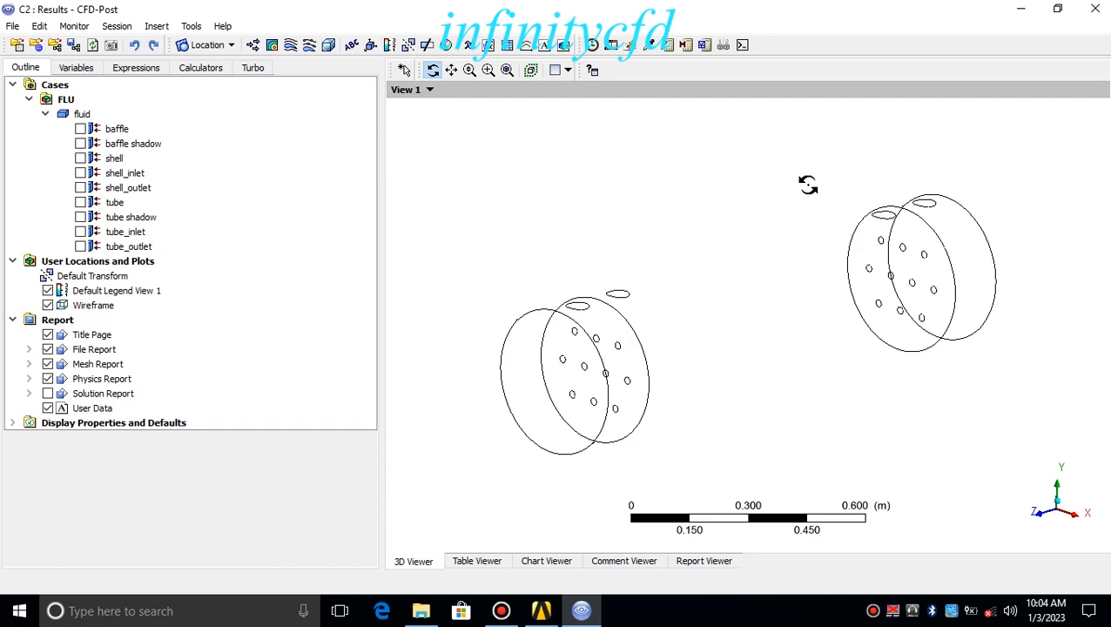
# - Create a plane using the YZ Plane method at X = 0 m across all domains and apply it
pyautogui.click(805, 254)
pyautogui.click(207, 44)
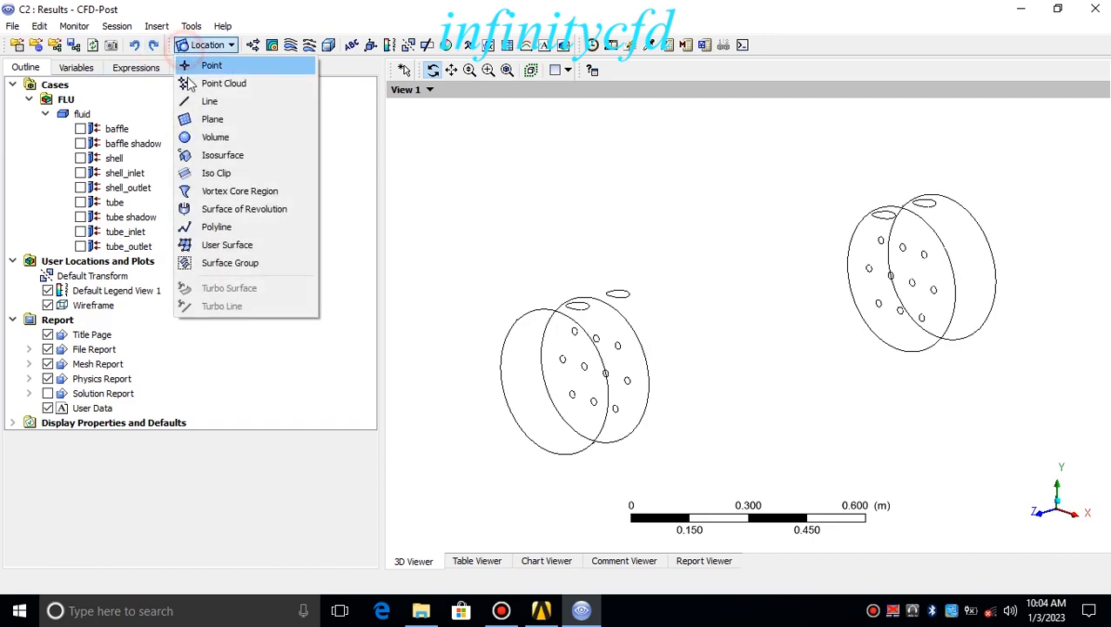
pyautogui.click(238, 122)
pyautogui.click(291, 190)
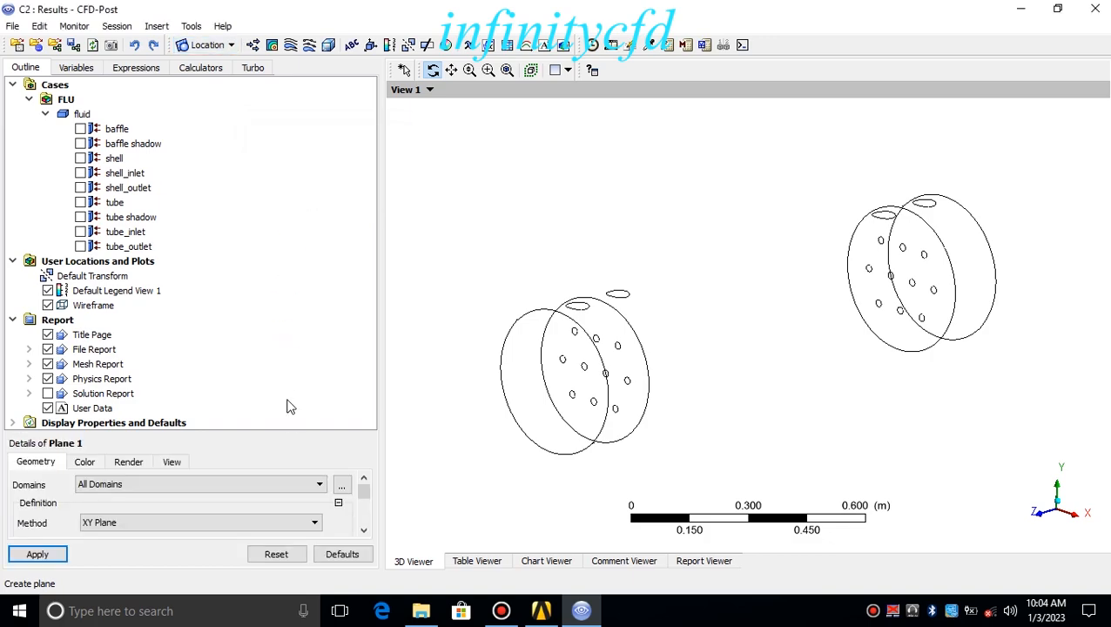
pyautogui.moveTo(289, 429); pyautogui.dragTo(270, 144)
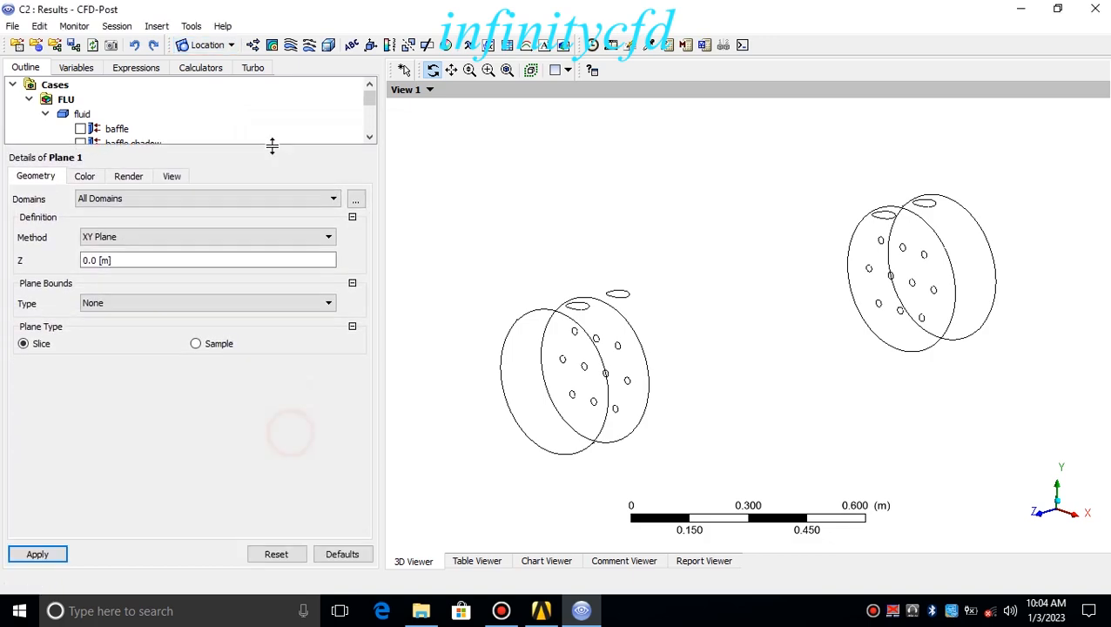
pyautogui.click(171, 239)
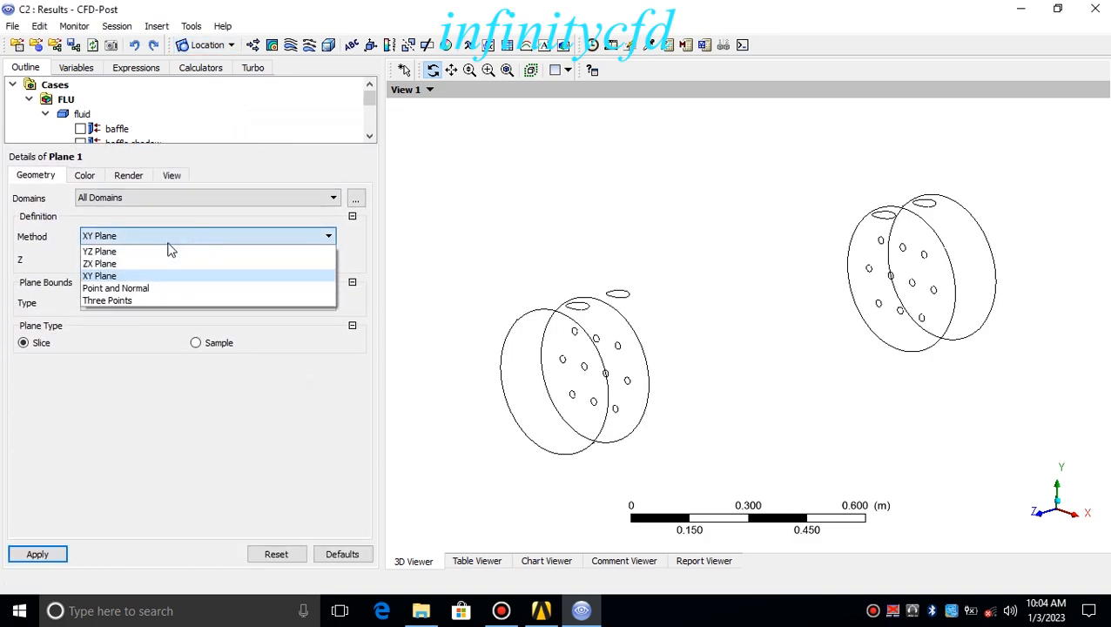
pyautogui.click(162, 252)
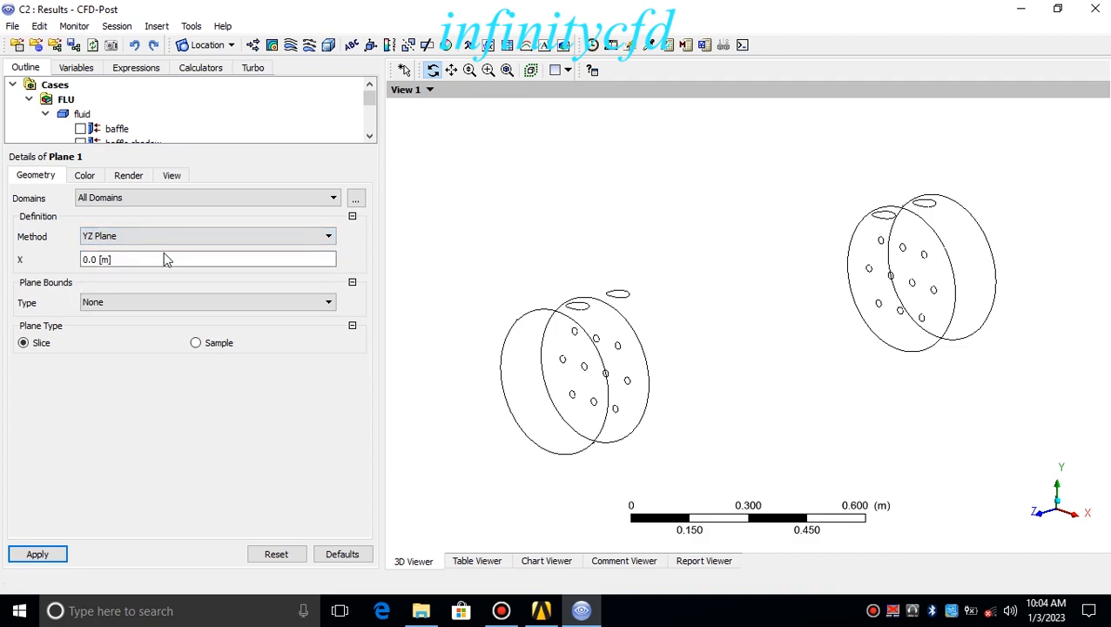
pyautogui.click(154, 257)
pyautogui.click(42, 554)
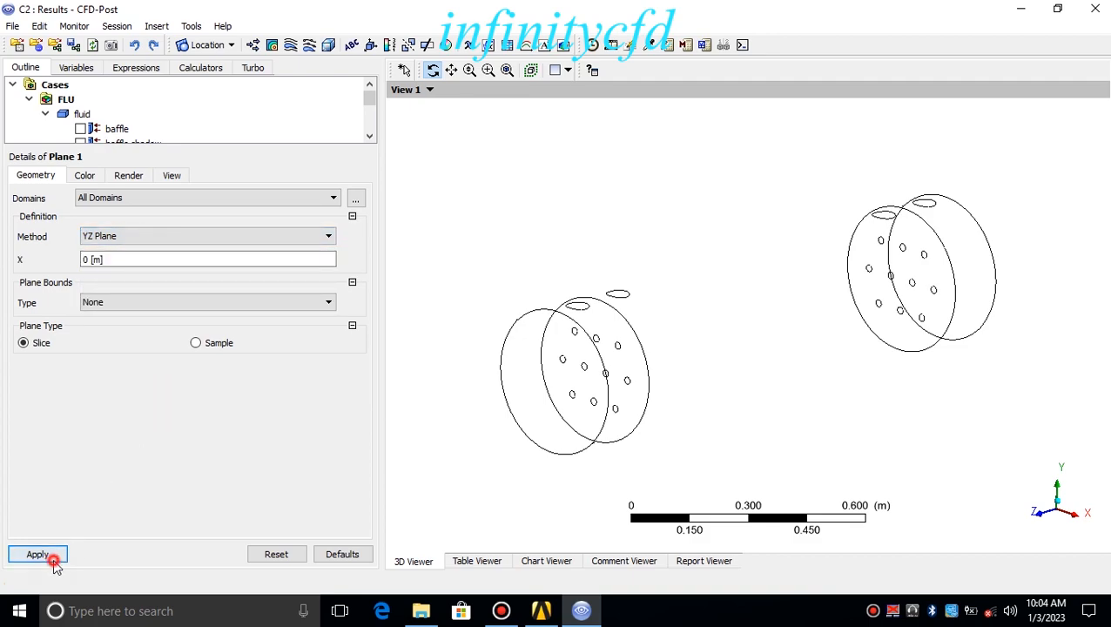
pyautogui.moveTo(526, 366)
pyautogui.mouseDown()
pyautogui.moveTo(546, 340)
pyautogui.moveTo(541, 354)
pyautogui.mouseUp()
# - Hide Plane 1 in the 3D view while keeping it in the outline
pyautogui.moveTo(266, 146); pyautogui.dragTo(261, 292)
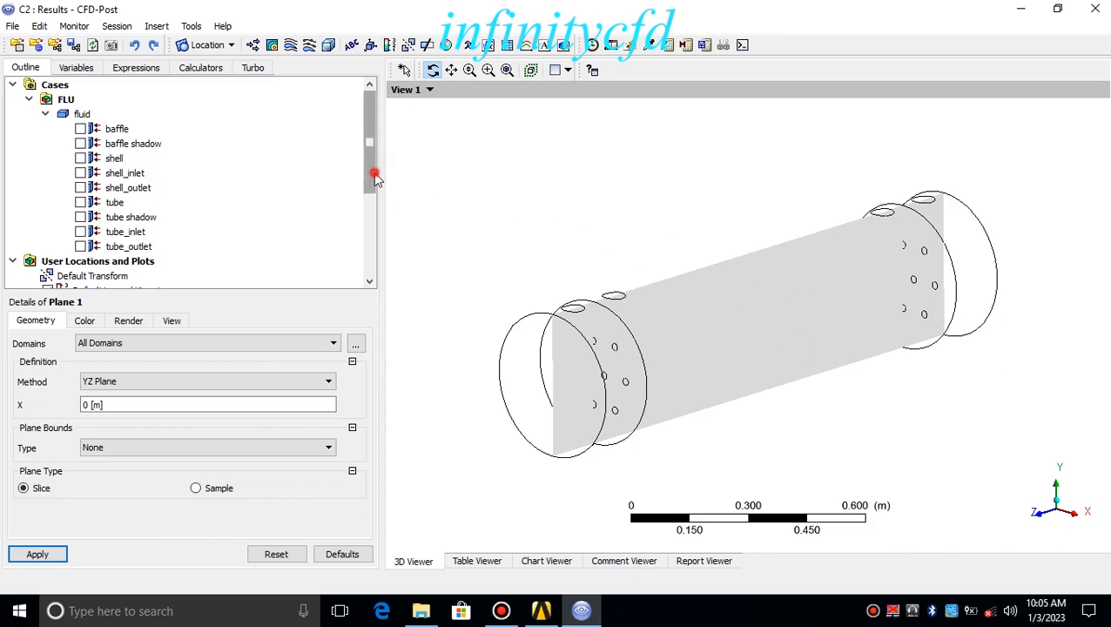
pyautogui.moveTo(372, 173); pyautogui.dragTo(372, 253)
pyautogui.click(47, 143)
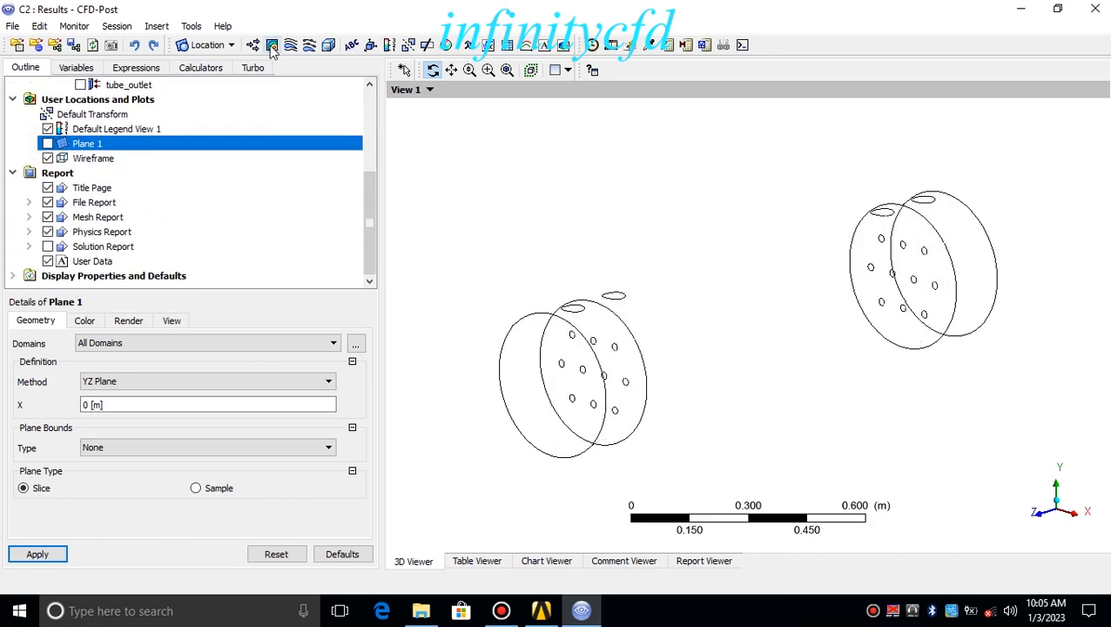
# - Insert a contour plot with the default name and set its location to Plane 1
pyautogui.click(272, 44)
pyautogui.click(313, 117)
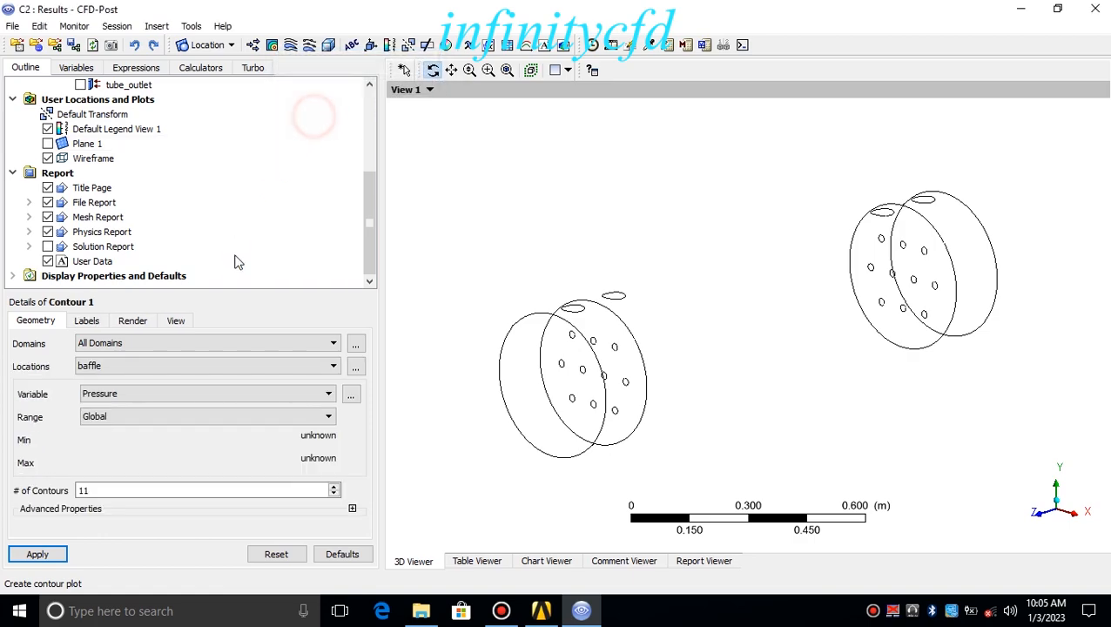
pyautogui.moveTo(233, 285); pyautogui.dragTo(232, 133)
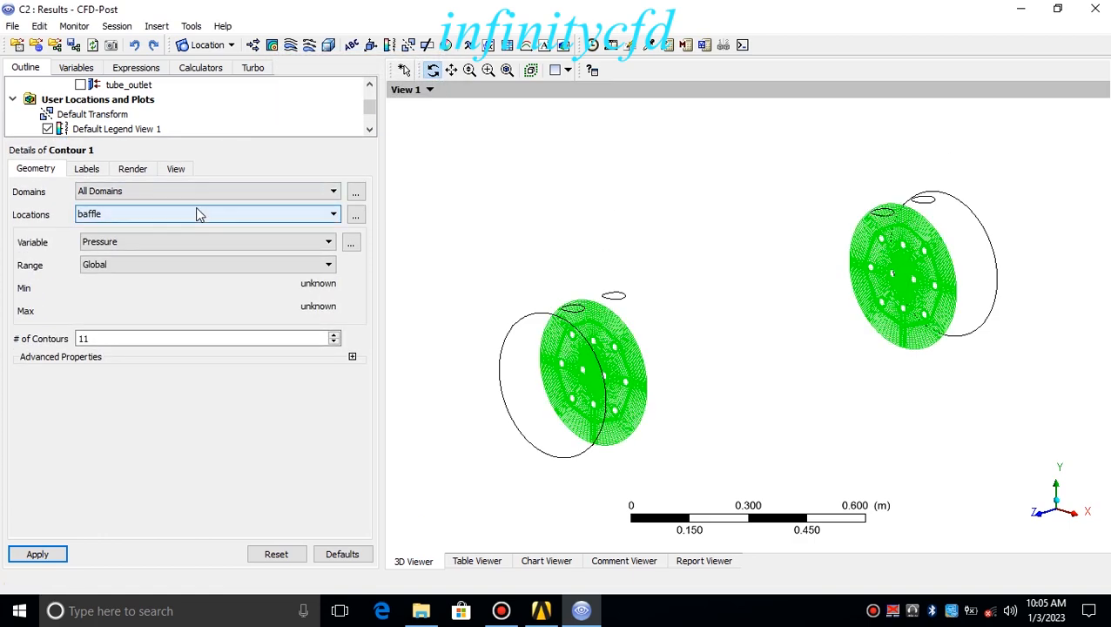
pyautogui.click(198, 213)
pyautogui.click(166, 324)
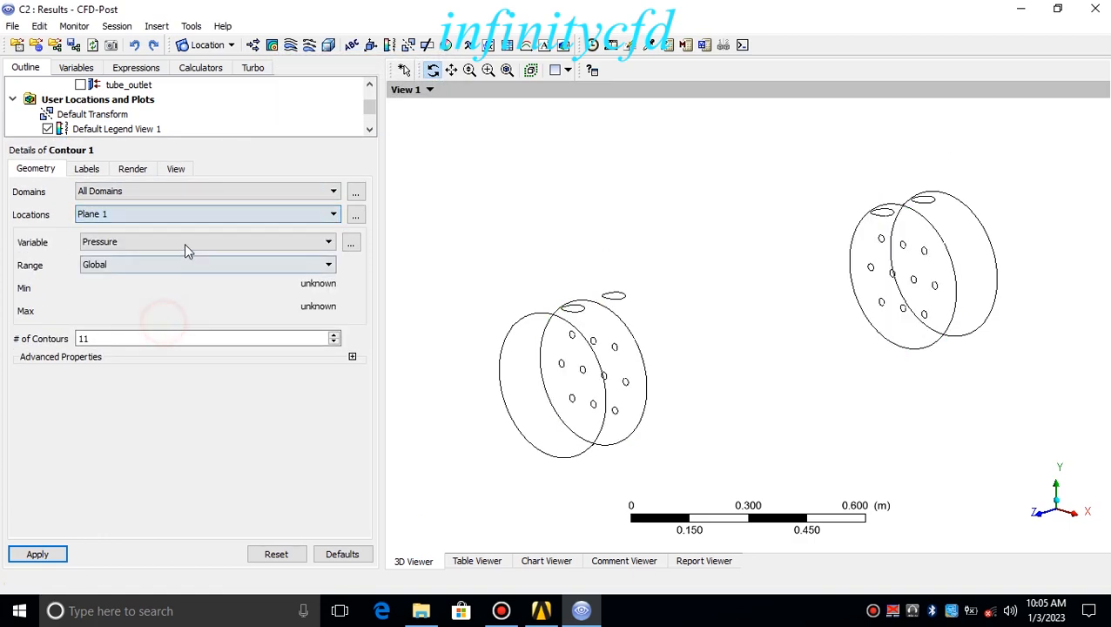
# - Set the contour's variable to Temperature, range to Local and number of contours to 100, and apply
pyautogui.click(183, 245)
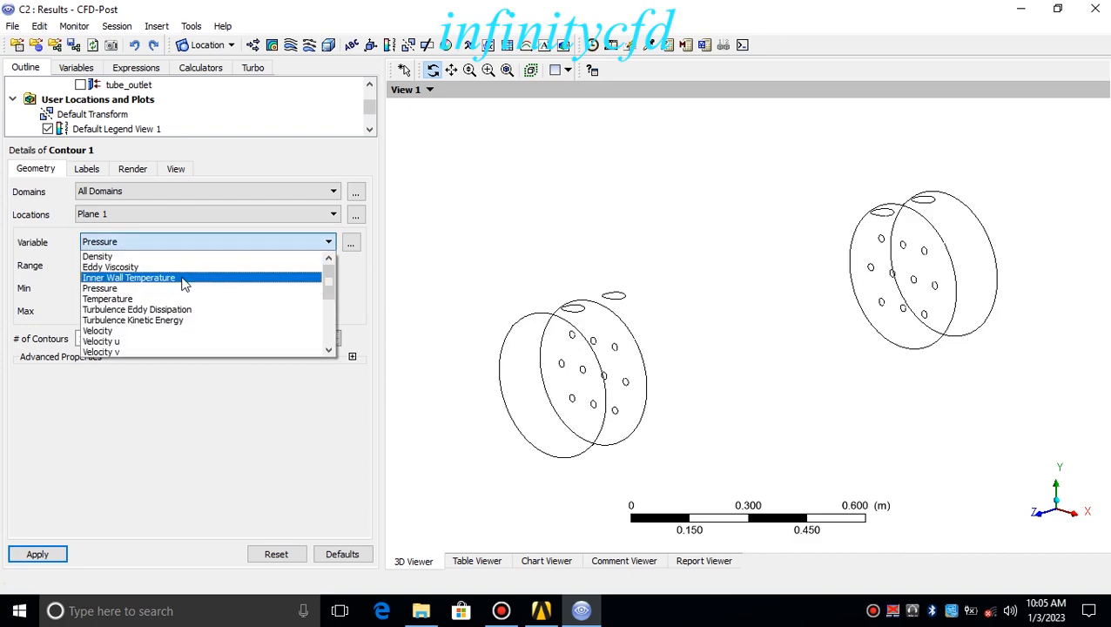
pyautogui.click(182, 291)
pyautogui.click(171, 243)
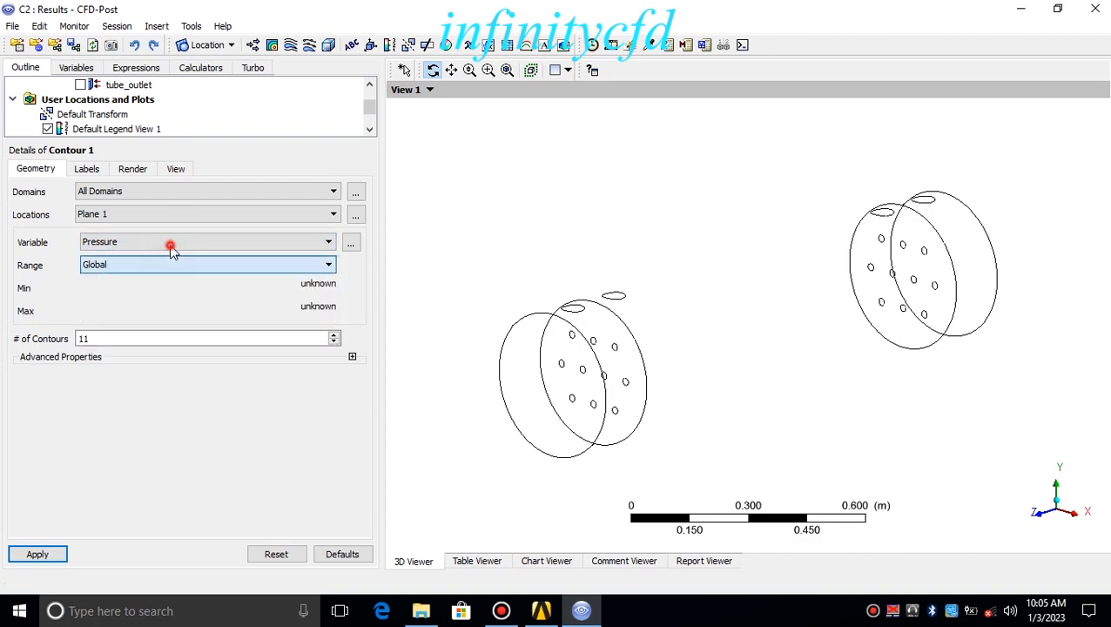
pyautogui.click(144, 299)
pyautogui.click(141, 264)
pyautogui.click(141, 292)
pyautogui.doubleClick(87, 338)
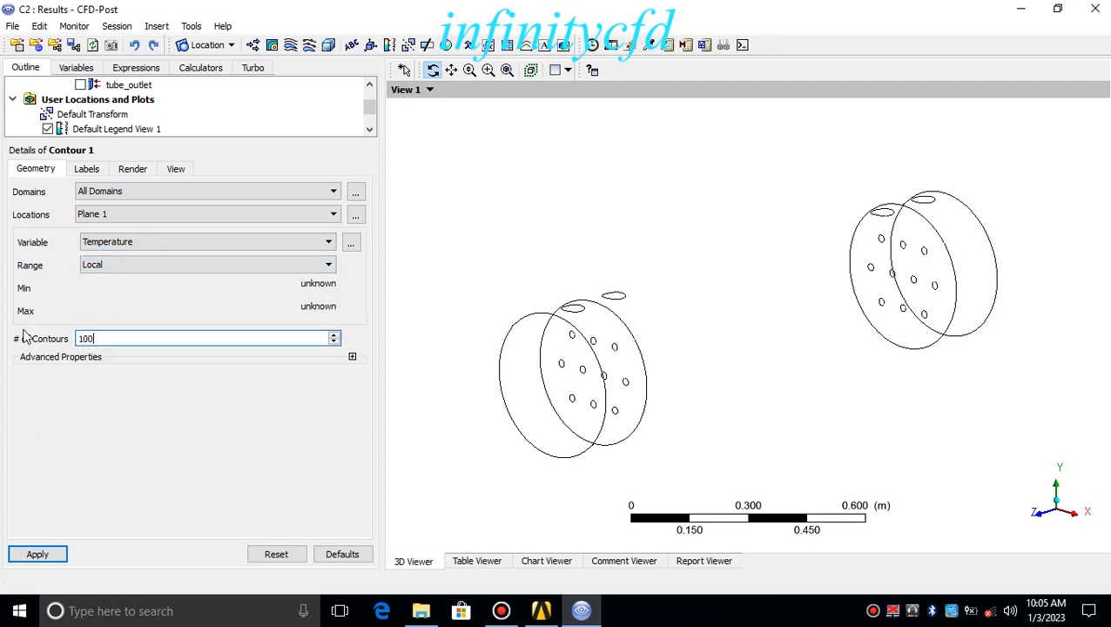
pyautogui.click(12, 552)
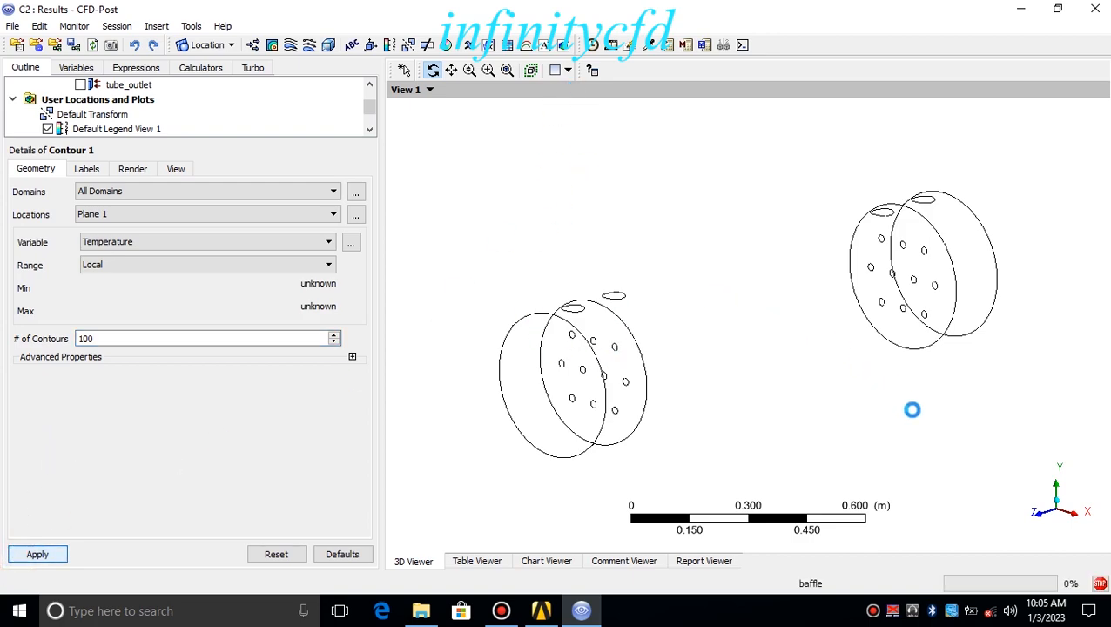
# - Orient the view along the X axis to show the temperature contour face-on
pyautogui.click(1073, 515)
pyautogui.moveTo(582, 309); pyautogui.dragTo(749, 244, button='middle')
pyautogui.keyDown('ctrl'); pyautogui.scroll(1, 709, 334); pyautogui.keyUp('ctrl')
pyautogui.keyDown('ctrl'); pyautogui.scroll(-1, 711, 327); pyautogui.keyUp('ctrl')
pyautogui.scroll(2, 729, 314)
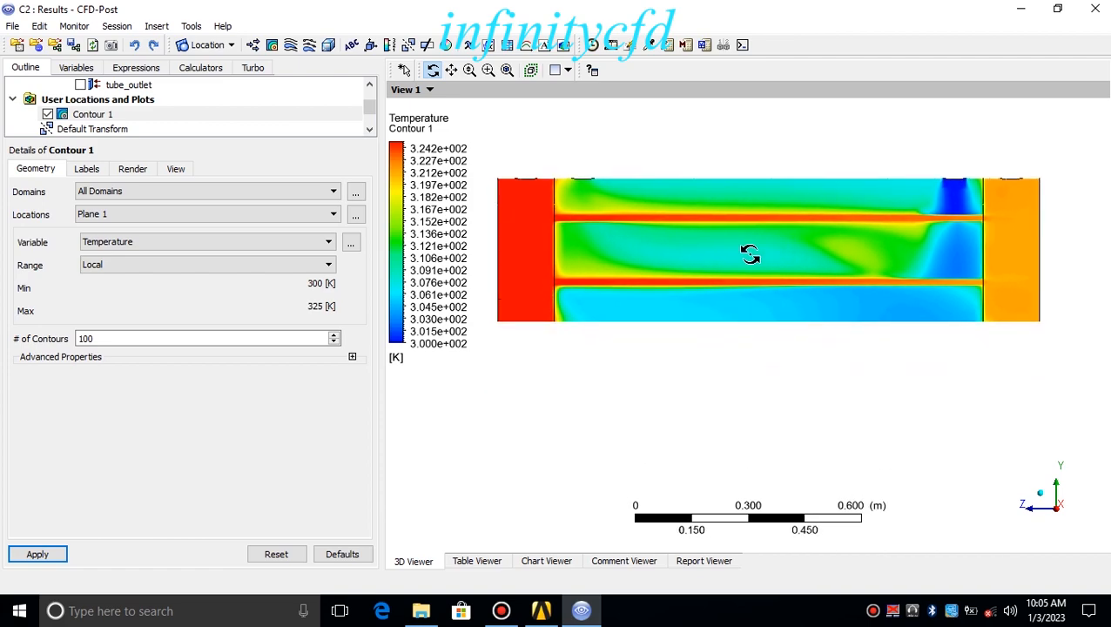
pyautogui.moveTo(736, 254); pyautogui.dragTo(750, 255, button='middle')
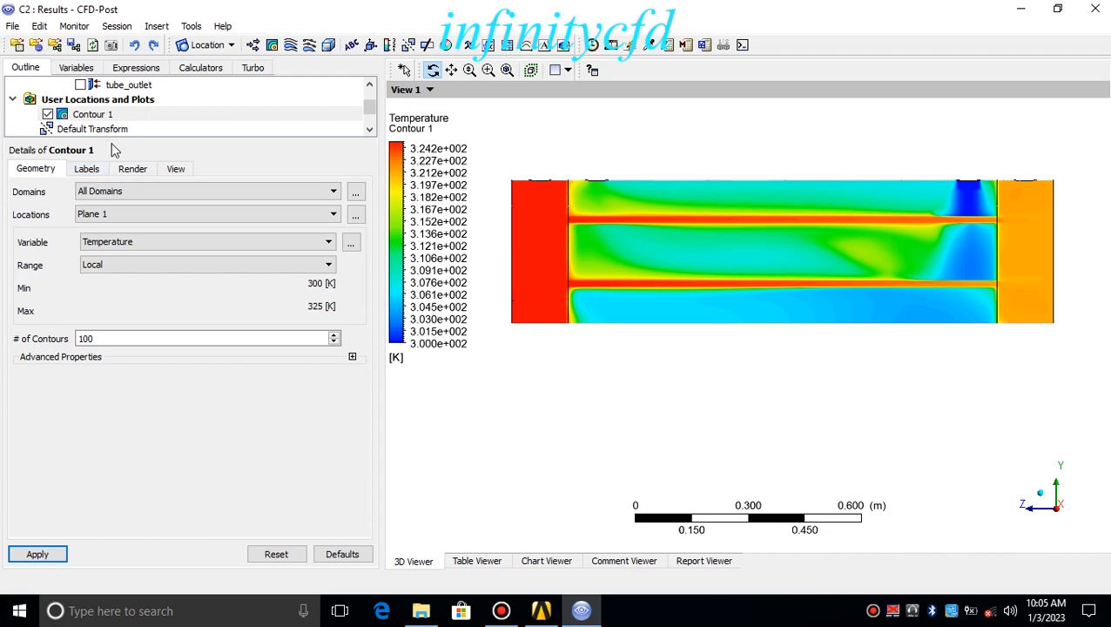
# - Change the number format of Default Legend View 1 from scientific to Fixed and apply it
pyautogui.moveTo(111, 138); pyautogui.dragTo(118, 317)
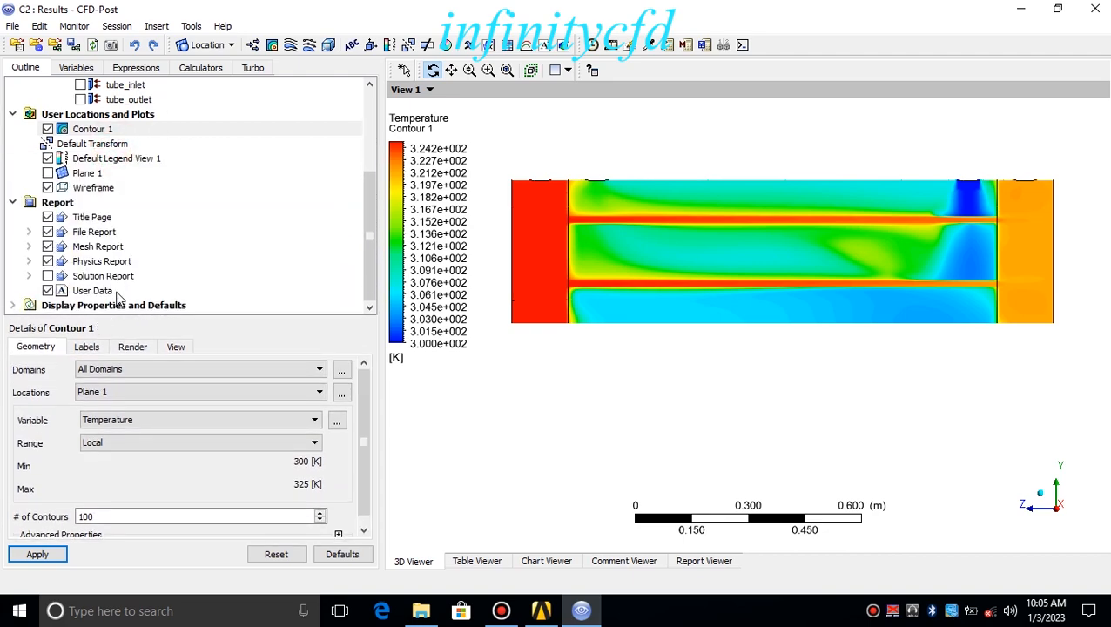
pyautogui.click(91, 159)
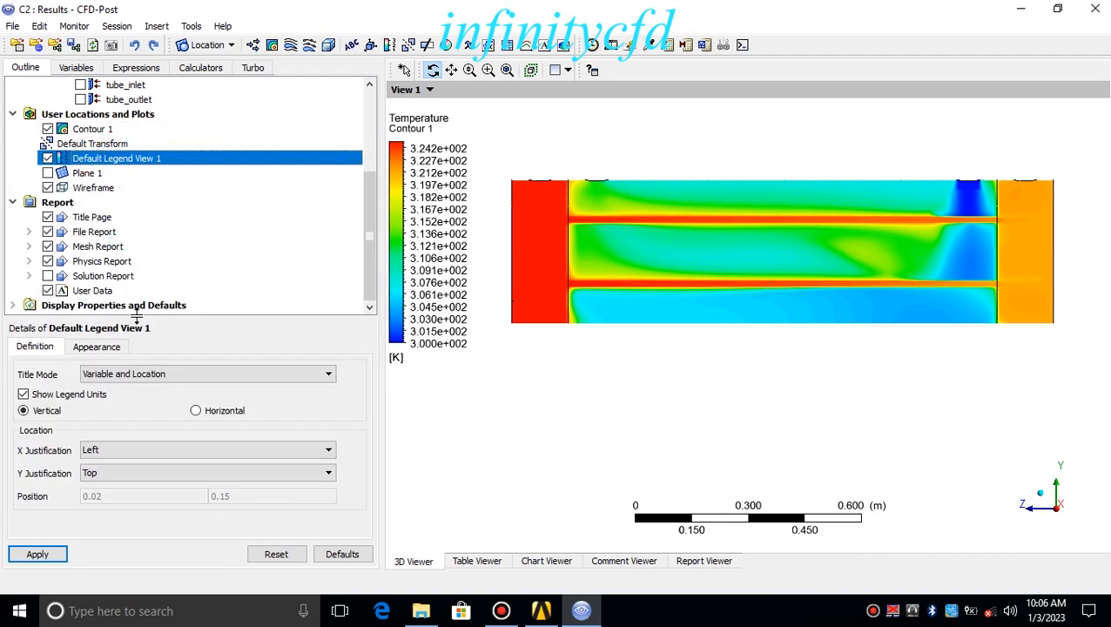
pyautogui.moveTo(136, 317); pyautogui.dragTo(137, 190)
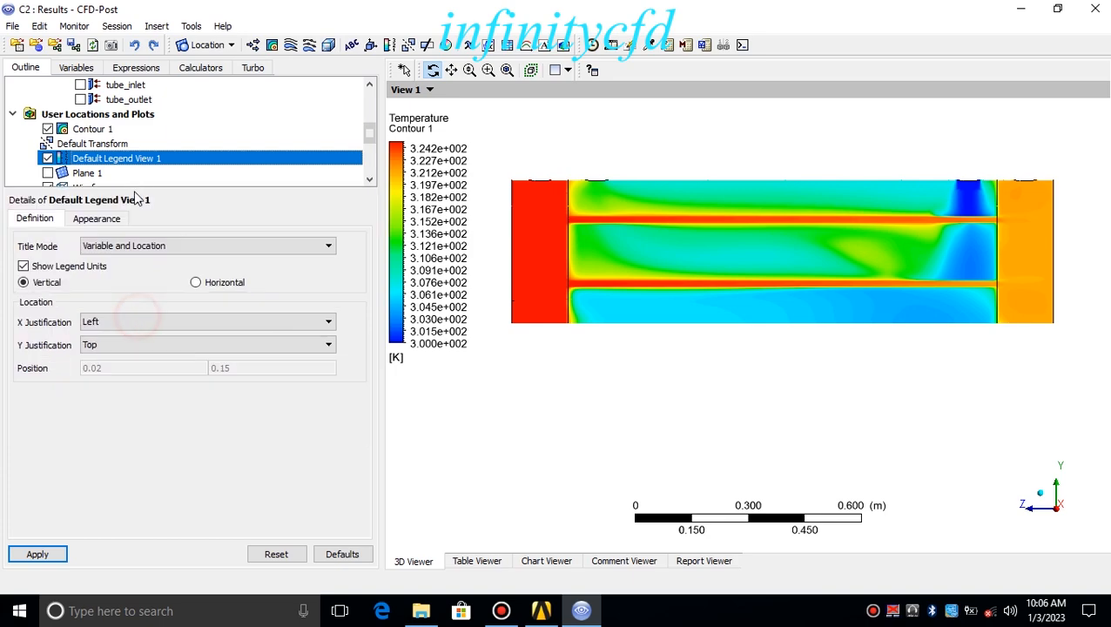
pyautogui.click(96, 218)
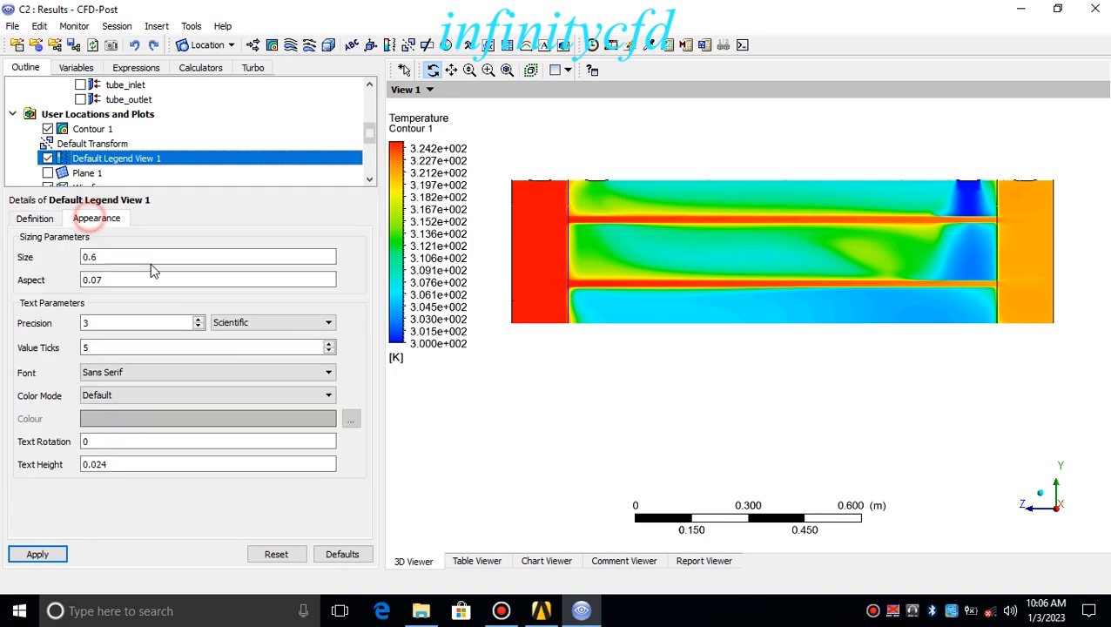
pyautogui.click(240, 323)
pyautogui.click(237, 338)
pyautogui.click(238, 324)
pyautogui.click(243, 336)
pyautogui.click(45, 554)
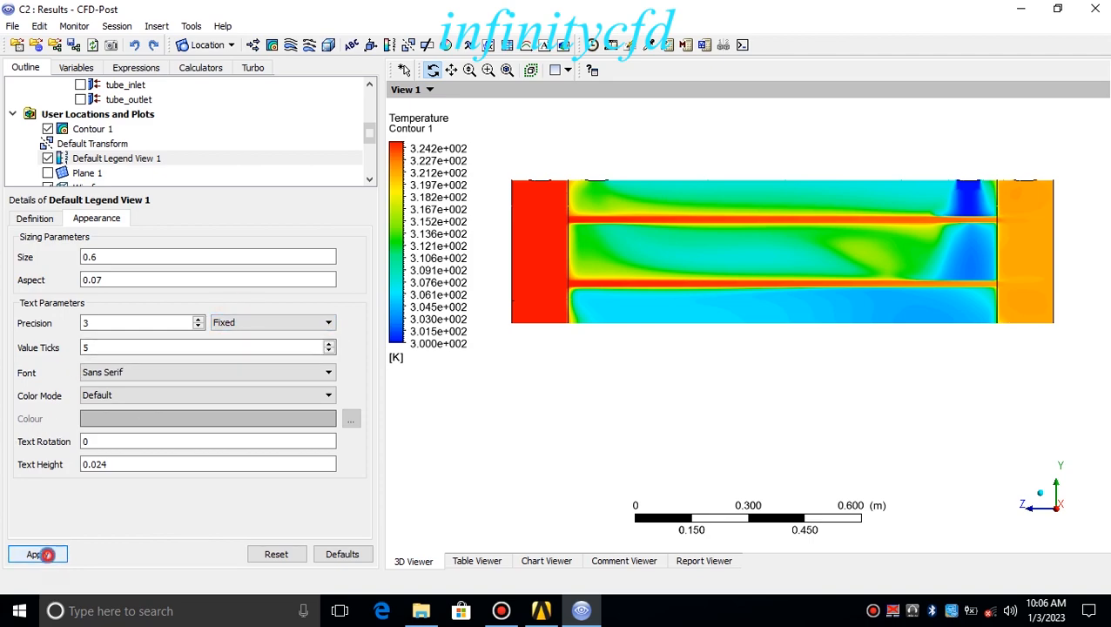
# - Set the legend's font to Serif and apply it
pyautogui.click(136, 373)
pyautogui.click(137, 396)
pyautogui.click(52, 554)
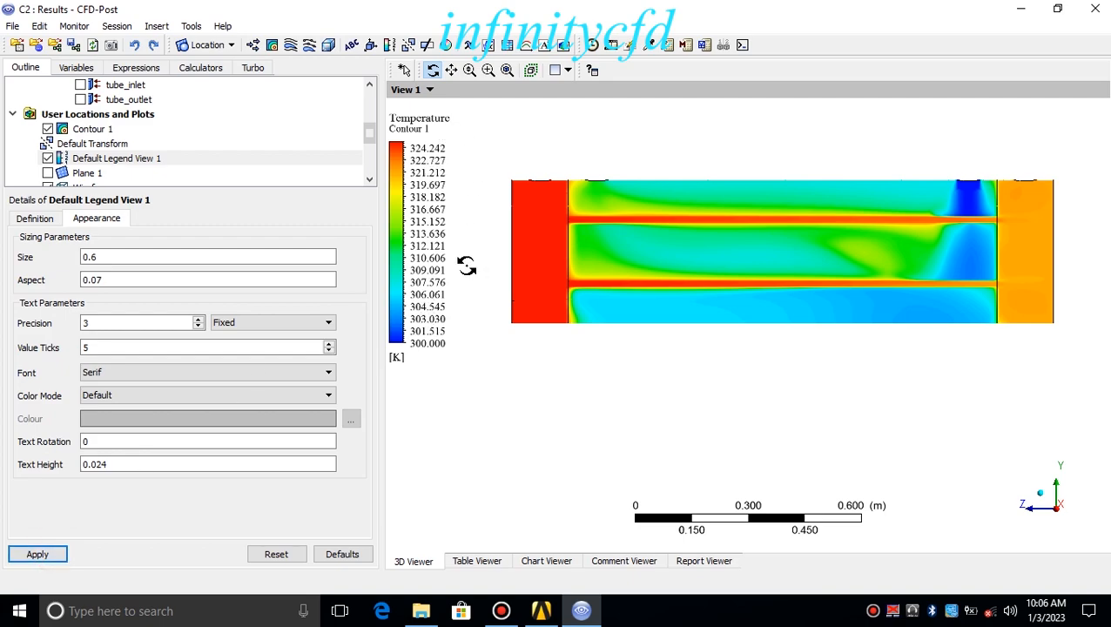
# - Hide Contour 1 so that only the wireframe is shown in the 3D view
pyautogui.moveTo(329, 191); pyautogui.dragTo(299, 344)
pyautogui.scroll(1, 640, 327)
pyautogui.scroll(-2, 609, 330)
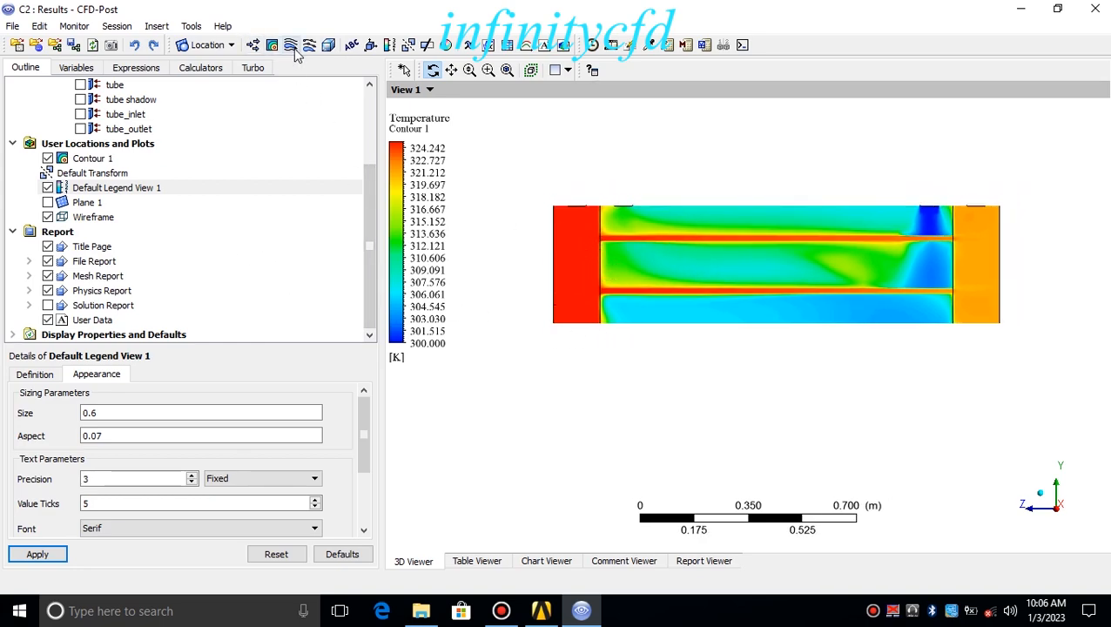
pyautogui.click(48, 158)
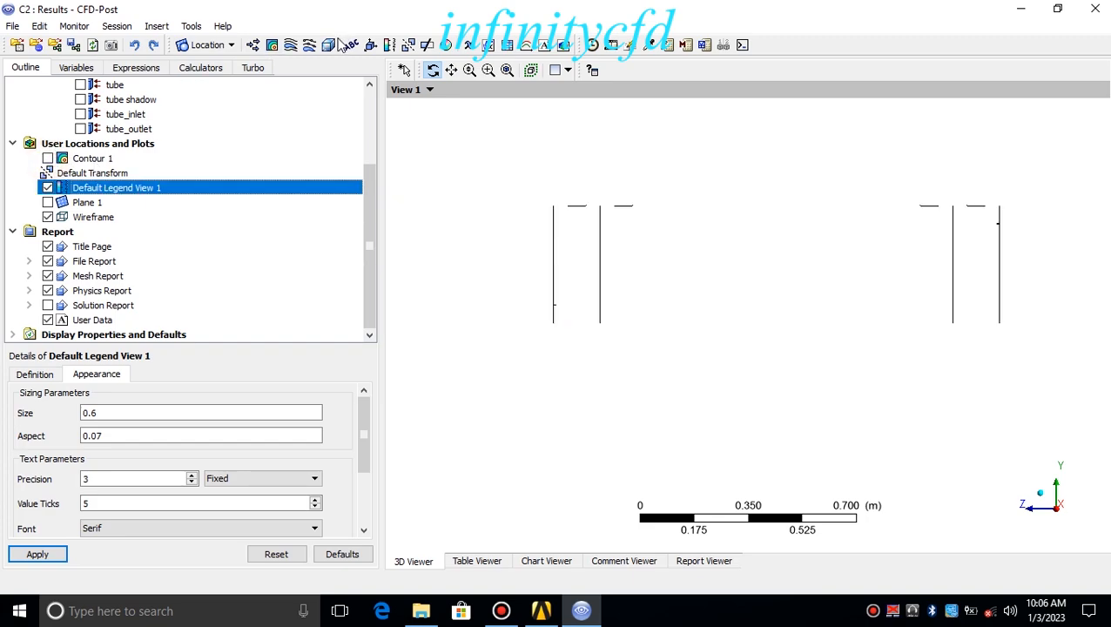
# - Insert a 3D streamline with the default name, starting from tube_inlet with Velocity as variable, and apply it
pyautogui.click(291, 45)
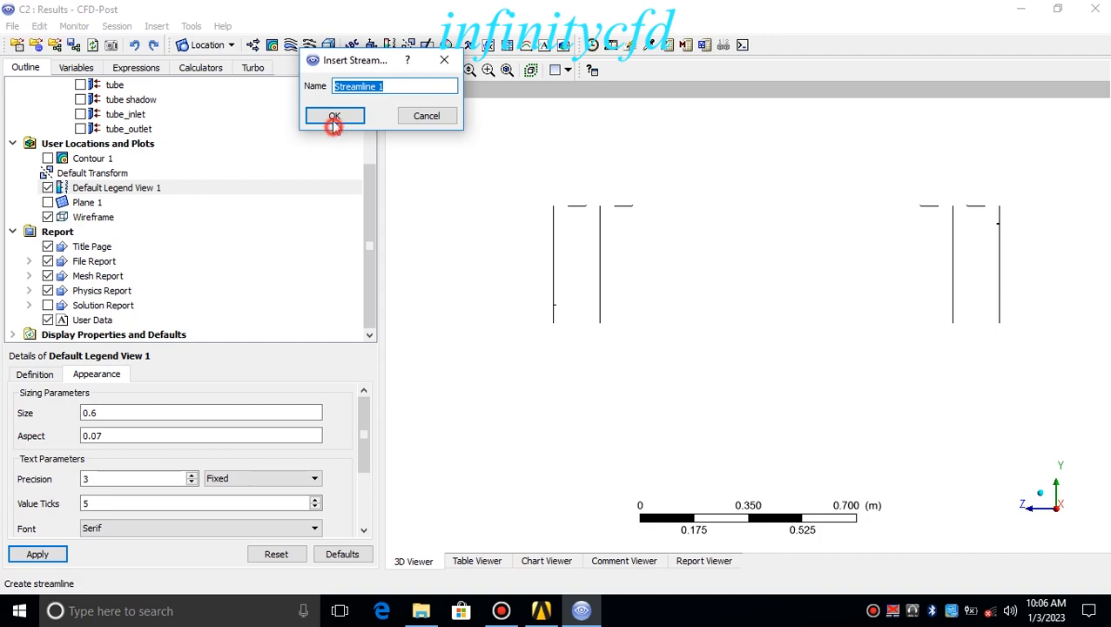
pyautogui.click(334, 122)
pyautogui.moveTo(193, 343); pyautogui.dragTo(192, 174)
pyautogui.click(159, 290)
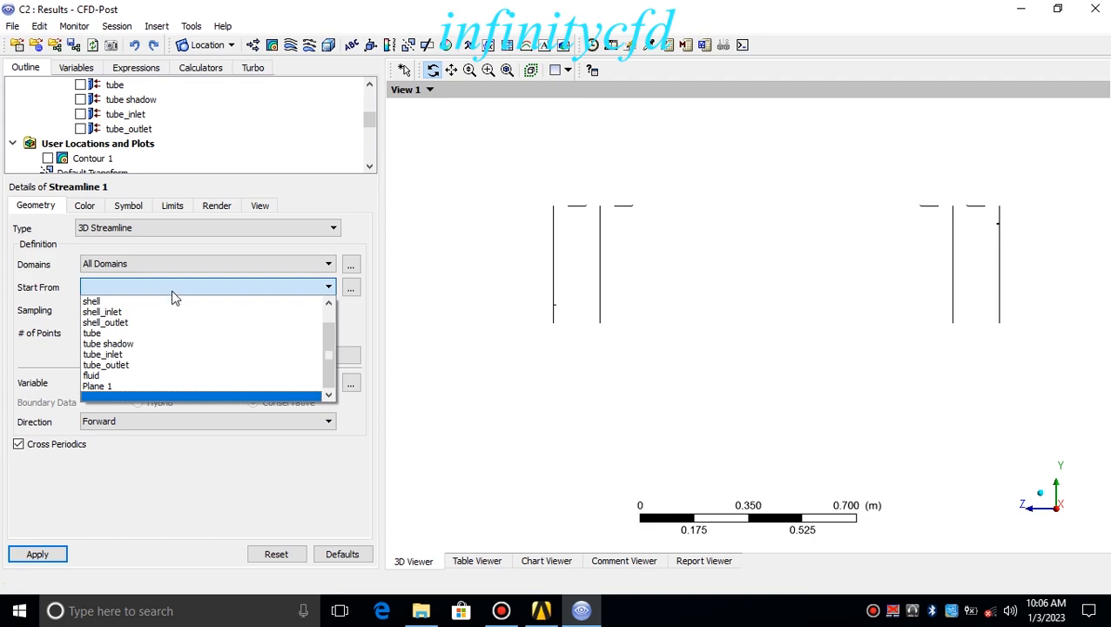
pyautogui.click(141, 355)
pyautogui.click(54, 554)
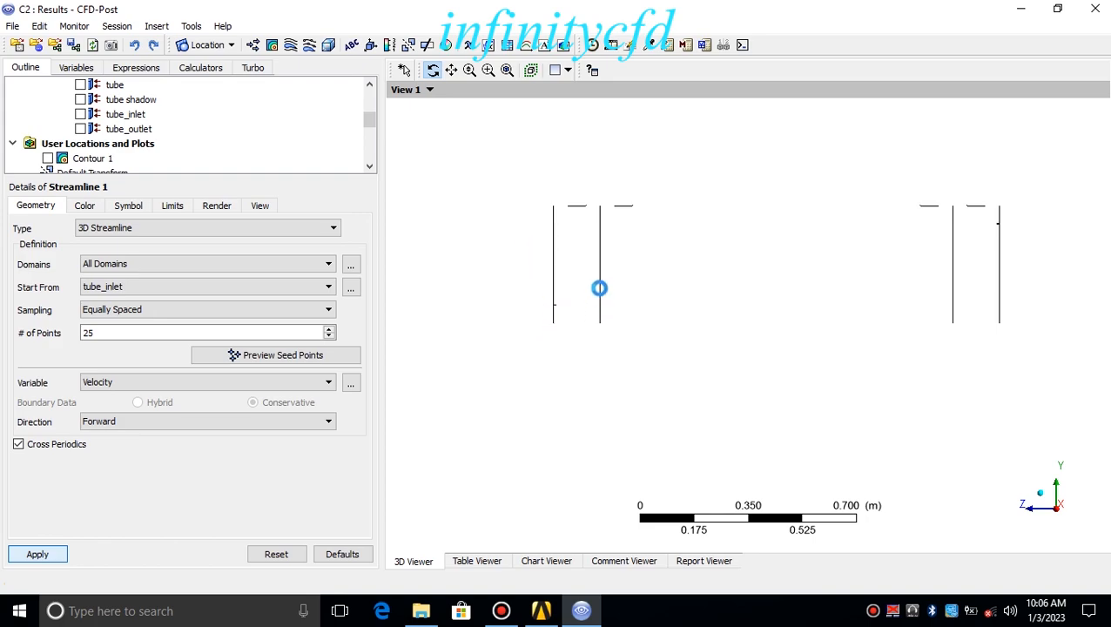
# - Set the number of streamline points to 50, apply, and inspect the tube-side streamlines from several angles
pyautogui.moveTo(646, 237); pyautogui.dragTo(653, 261)
pyautogui.click(101, 334)
pyautogui.moveTo(101, 333); pyautogui.dragTo(25, 296)
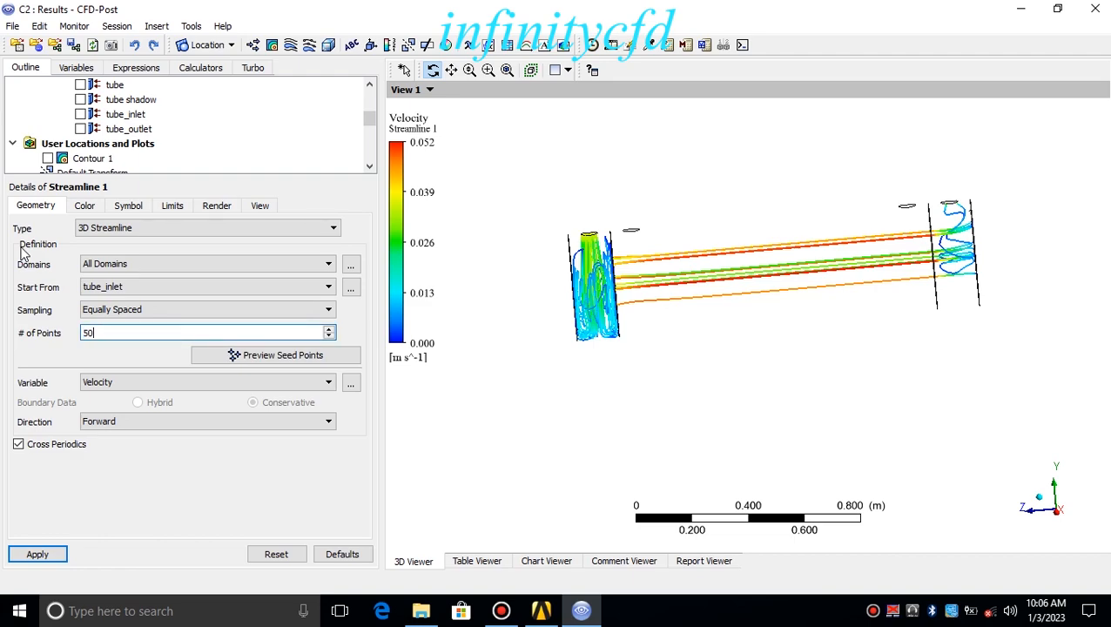
pyautogui.write('50')
pyautogui.click(39, 554)
pyautogui.moveTo(625, 159); pyautogui.dragTo(654, 277)
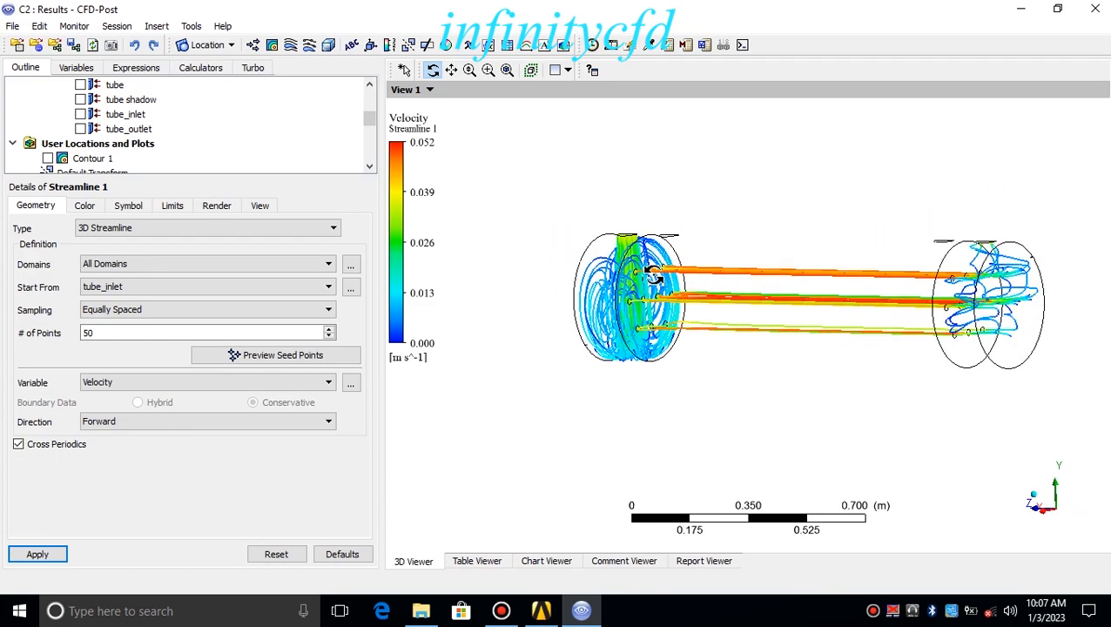
pyautogui.moveTo(725, 288); pyautogui.dragTo(678, 283)
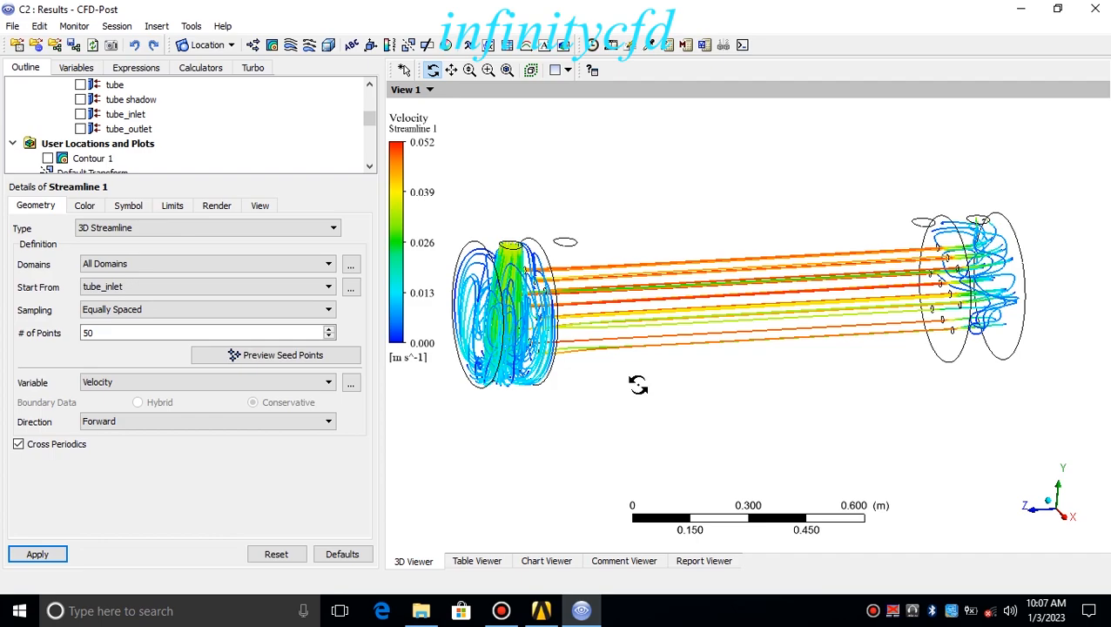
pyautogui.scroll(2, 642, 366)
pyautogui.scroll(-5, 650, 352)
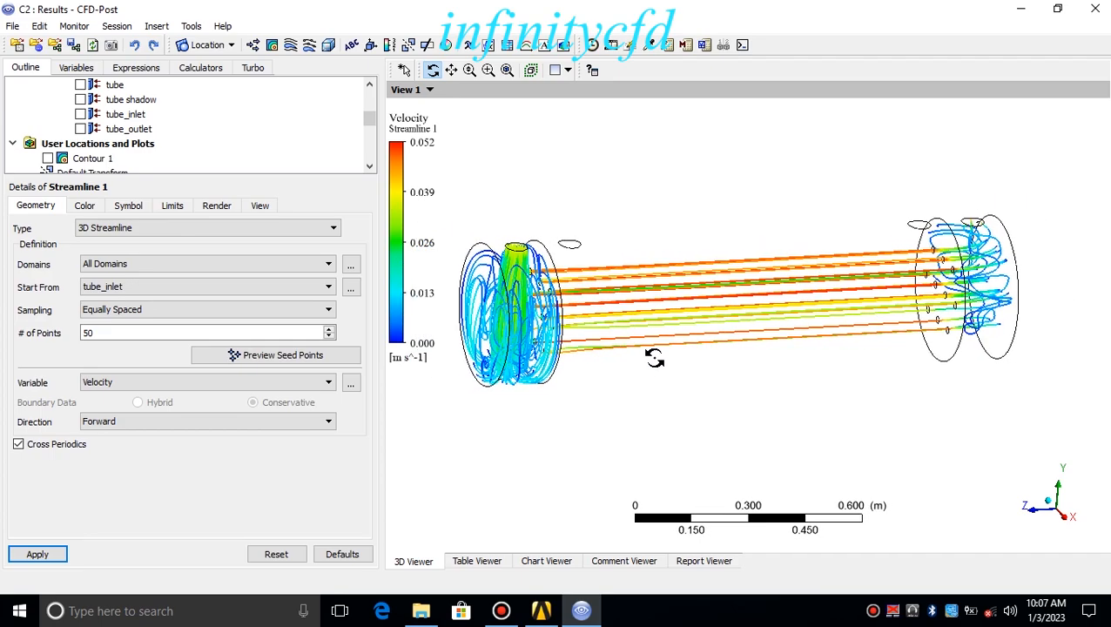
pyautogui.moveTo(665, 366)
pyautogui.mouseDown()
pyautogui.moveTo(651, 361)
pyautogui.moveTo(658, 422)
pyautogui.moveTo(724, 392)
pyautogui.moveTo(664, 384)
pyautogui.moveTo(657, 330)
pyautogui.moveTo(683, 359)
pyautogui.moveTo(664, 362)
pyautogui.mouseUp()
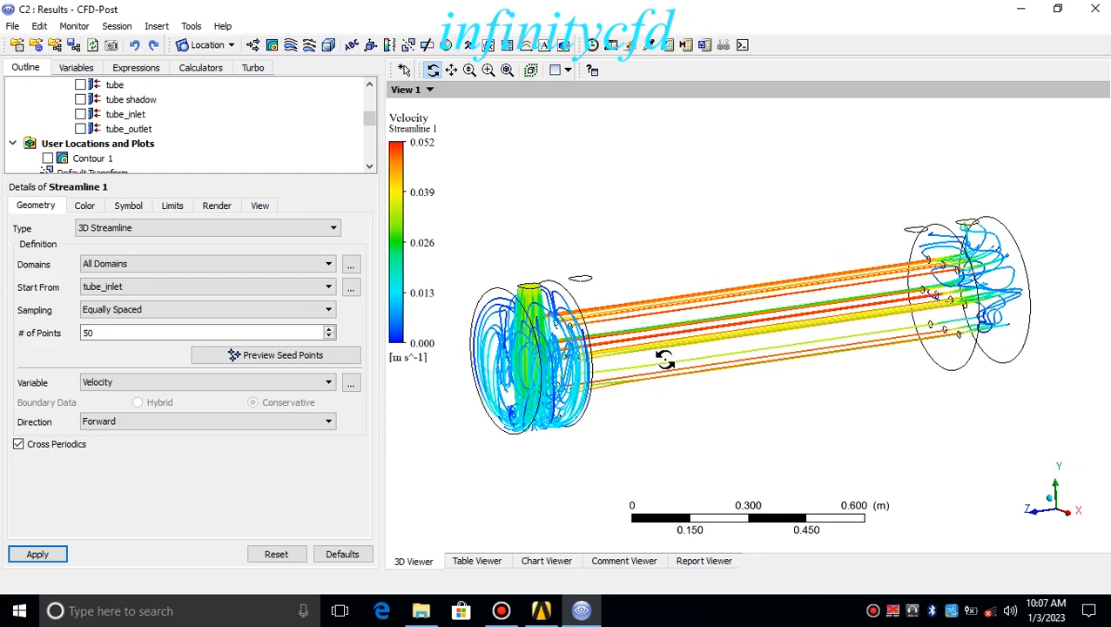